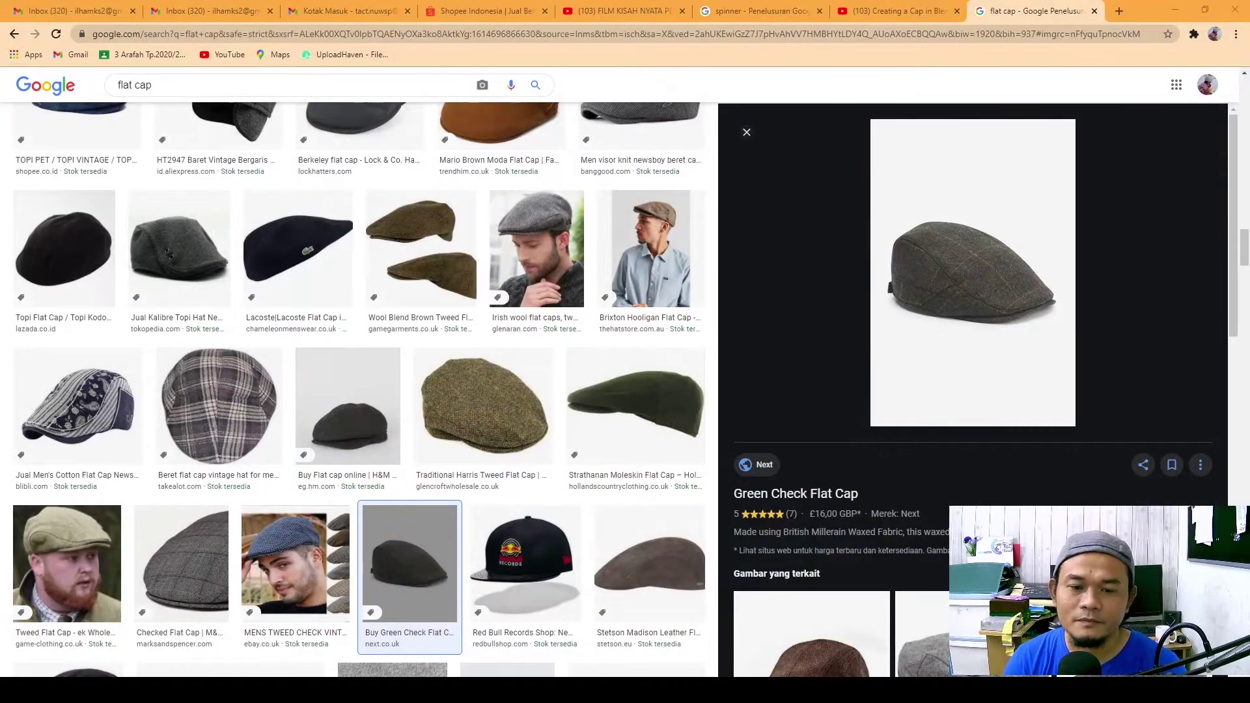
Browse the flat cap image results and preview the Jaxon & James baby tweed cap and the Massimo burgundy and navy checkered cap.
{"action": "scroll", "coordinate": [612, 352], "scroll_direction": "up", "scroll_amount": 10}
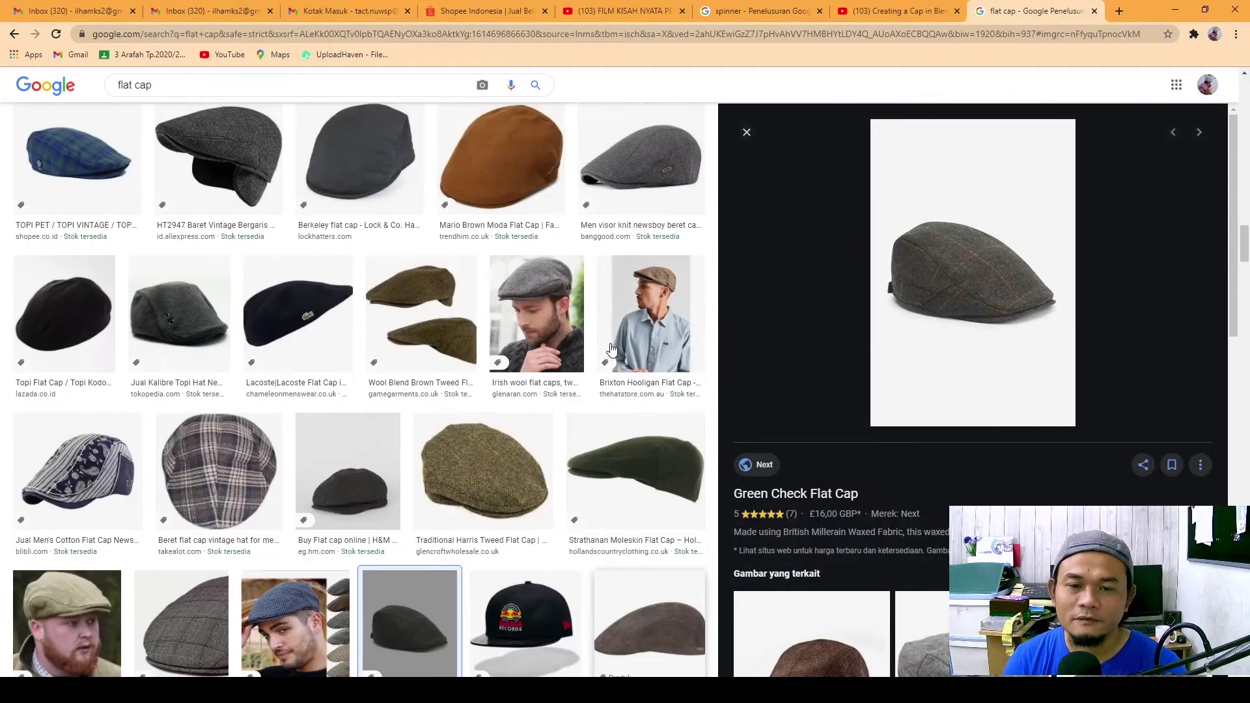
{"action": "scroll", "coordinate": [612, 351], "scroll_direction": "up", "scroll_amount": 4}
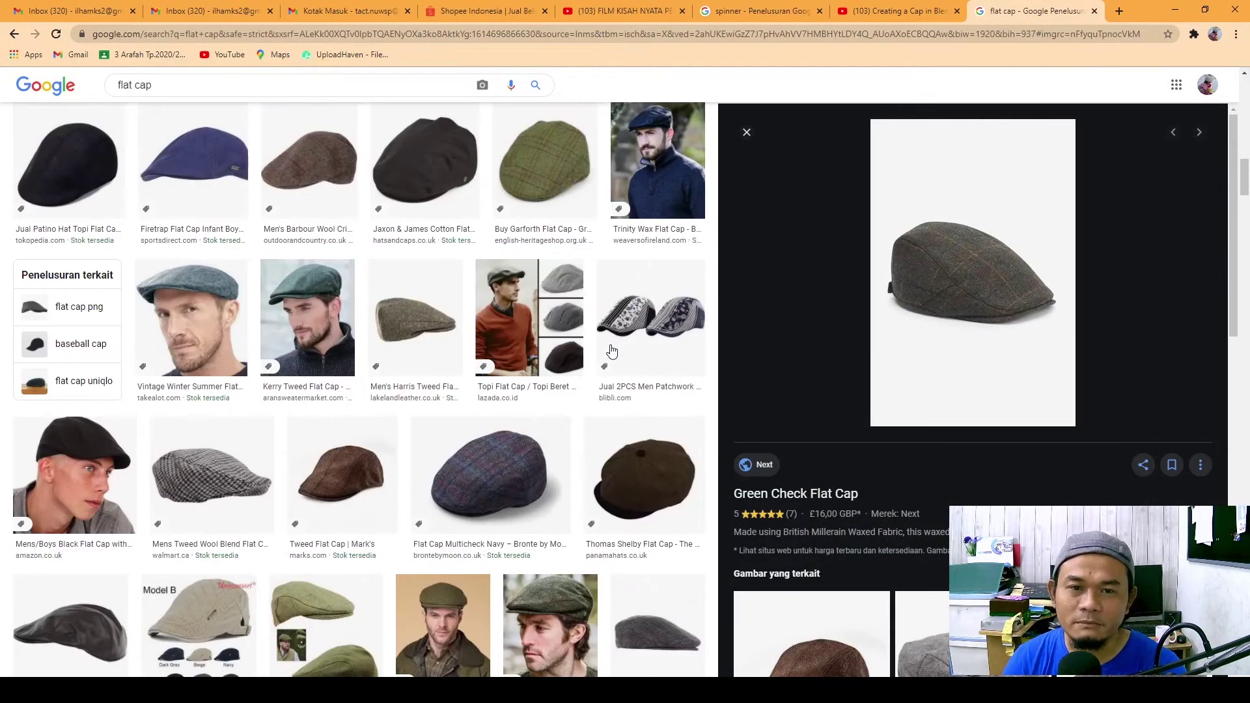
{"action": "scroll", "coordinate": [612, 351], "scroll_direction": "up", "scroll_amount": 3}
{"action": "scroll", "coordinate": [612, 352], "scroll_direction": "up", "scroll_amount": 10}
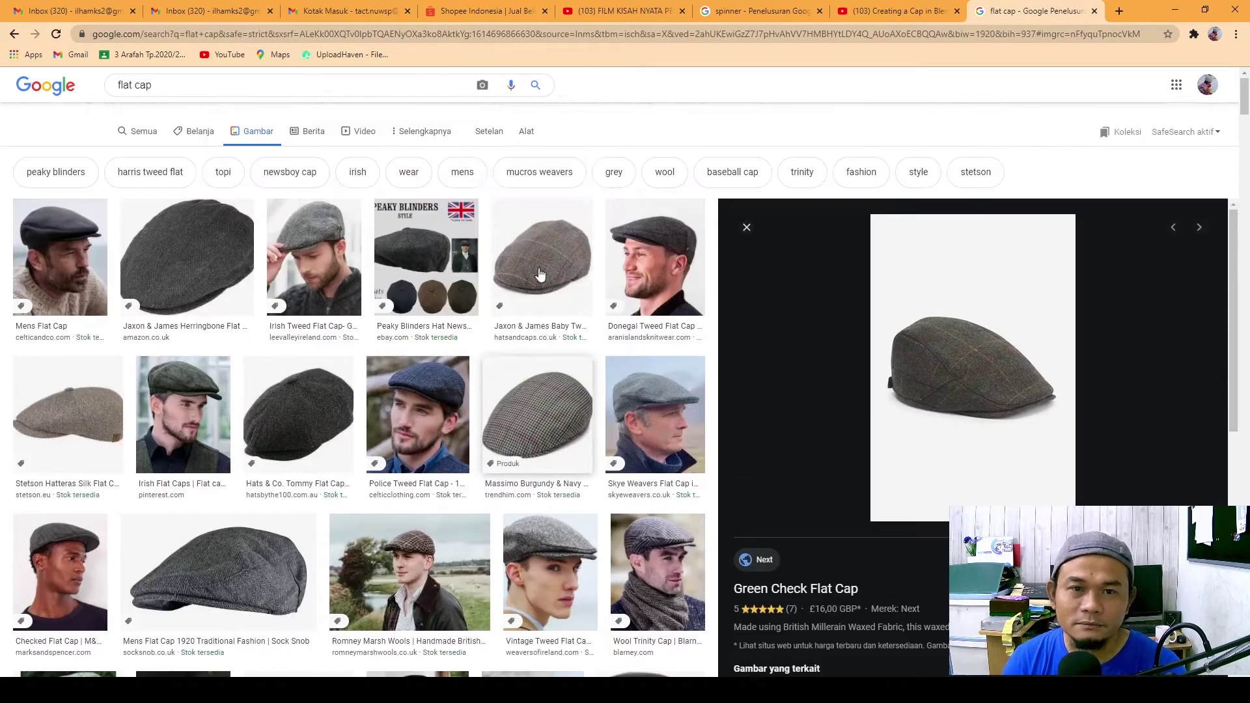
{"action": "left_click", "coordinate": [549, 269]}
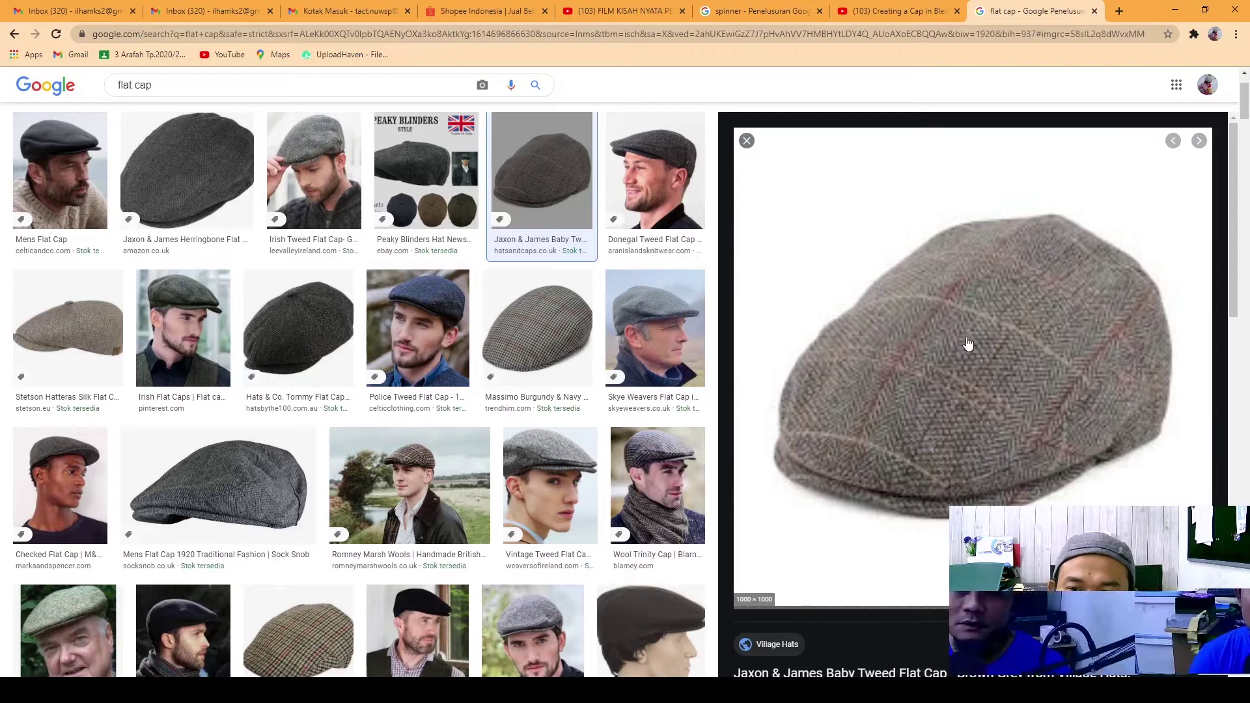
{"action": "left_click", "coordinate": [541, 352]}
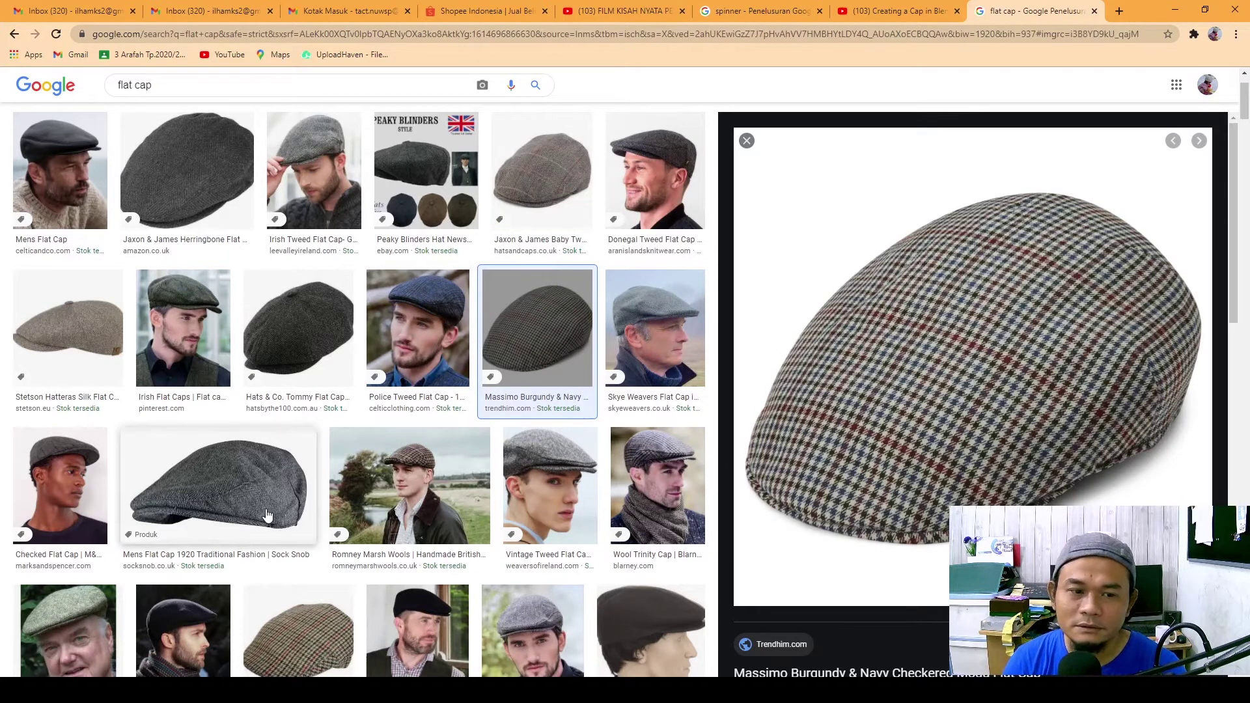
Browse further flat cap references, previewing the Jaxon herringbone newsboy cap and the brown Tweed Flat Cap from Mark's.
{"action": "scroll", "coordinate": [295, 513], "scroll_direction": "down", "scroll_amount": 10}
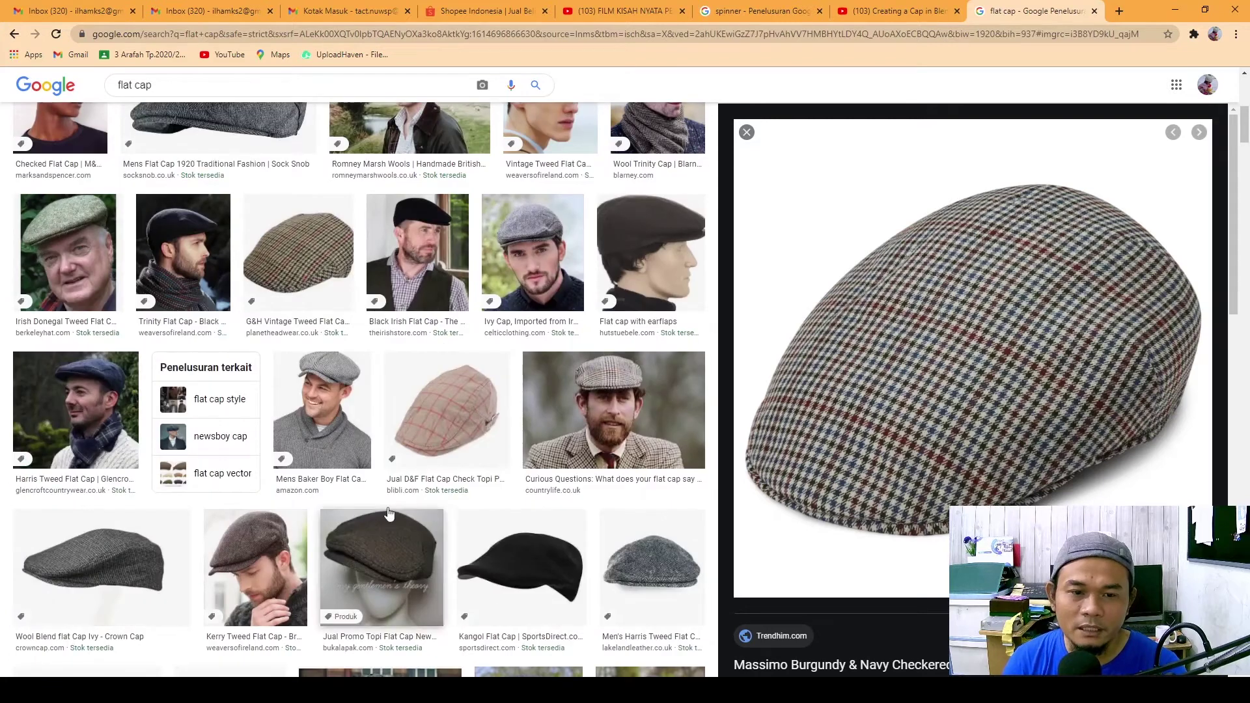
{"action": "scroll", "coordinate": [407, 505], "scroll_direction": "down", "scroll_amount": 3}
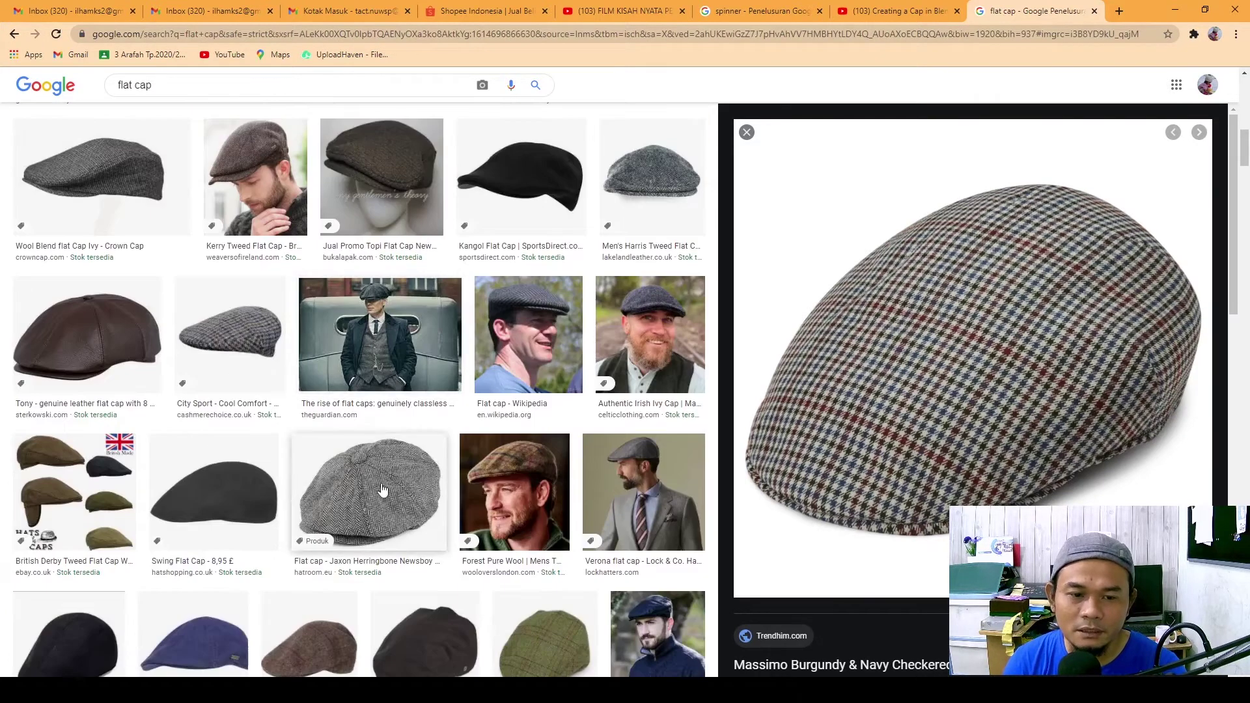
{"action": "left_click", "coordinate": [385, 492]}
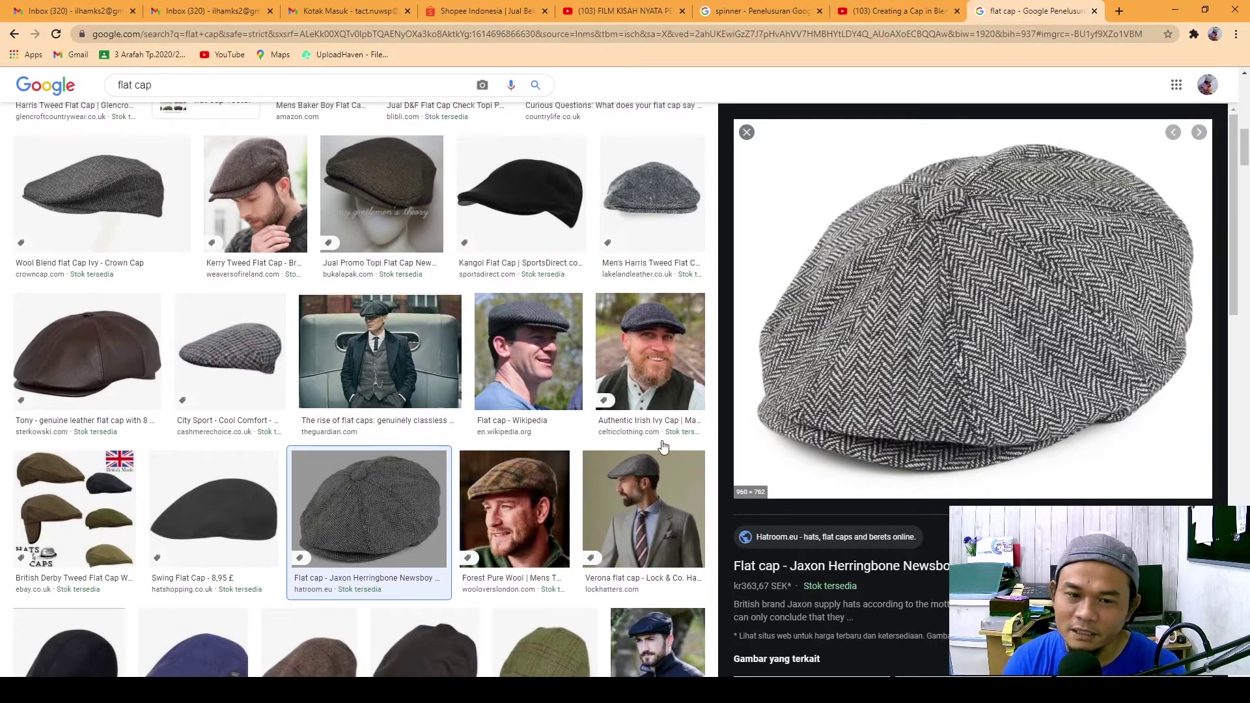
{"action": "scroll", "coordinate": [443, 497], "scroll_direction": "down", "scroll_amount": 2}
{"action": "scroll", "coordinate": [417, 550], "scroll_direction": "down", "scroll_amount": 8}
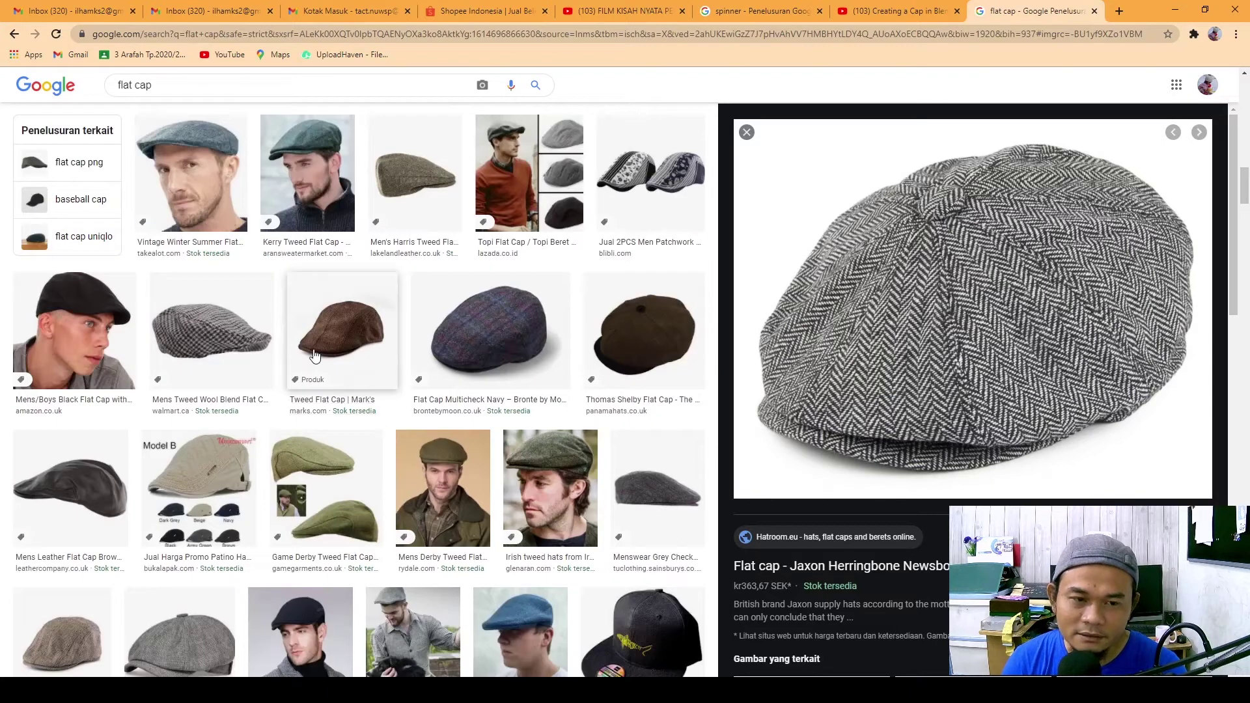
{"action": "left_click", "coordinate": [342, 332]}
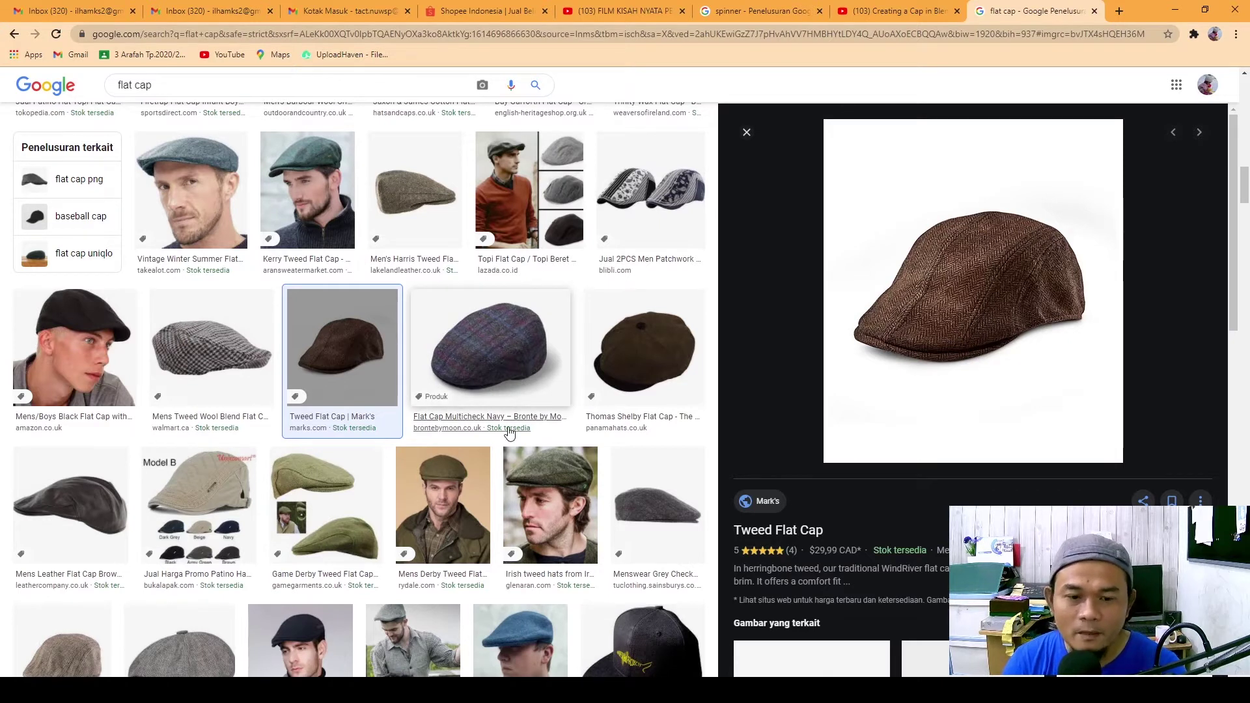
{"action": "scroll", "coordinate": [508, 560], "scroll_direction": "down", "scroll_amount": 2}
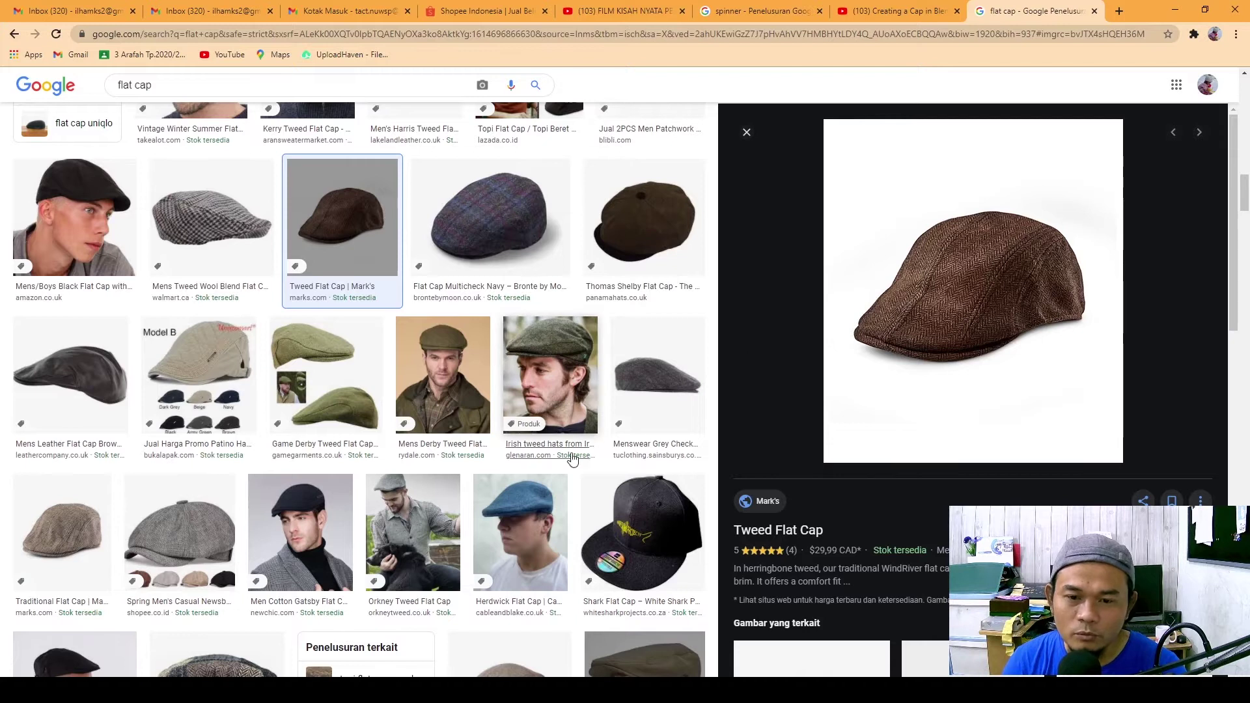
{"action": "scroll", "coordinate": [440, 449], "scroll_direction": "down", "scroll_amount": 2}
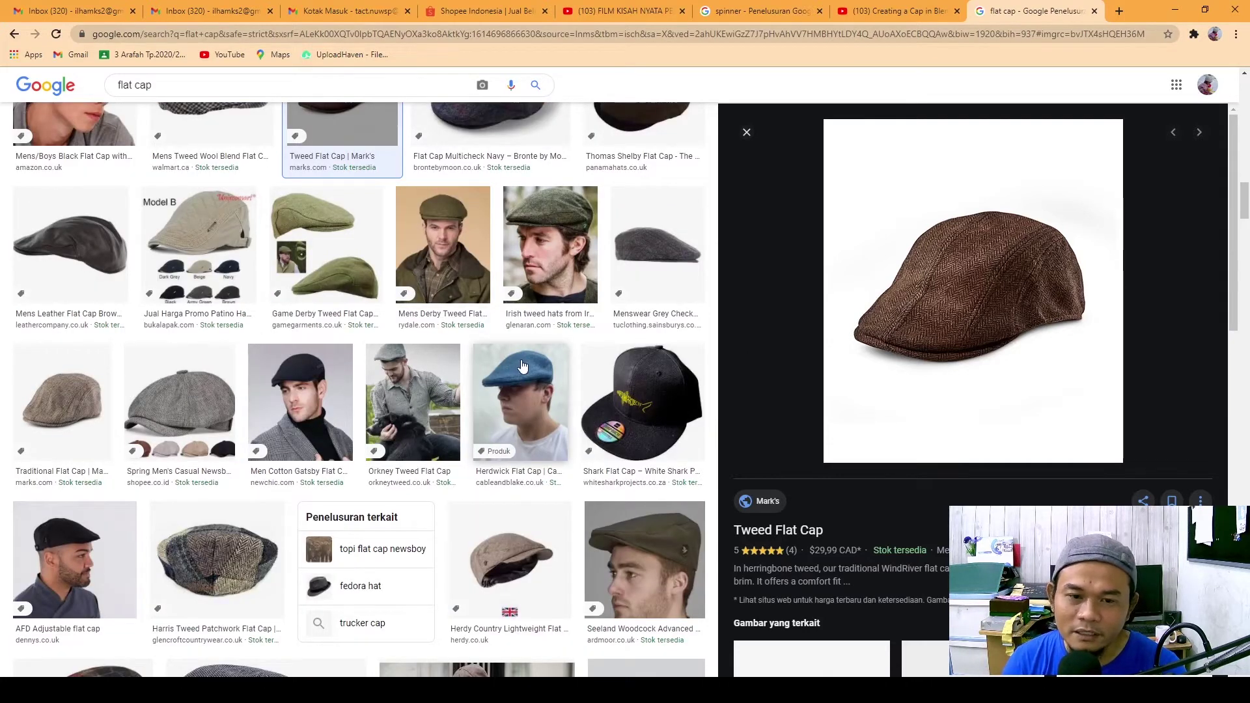
{"action": "scroll", "coordinate": [523, 365], "scroll_direction": "up", "scroll_amount": 2}
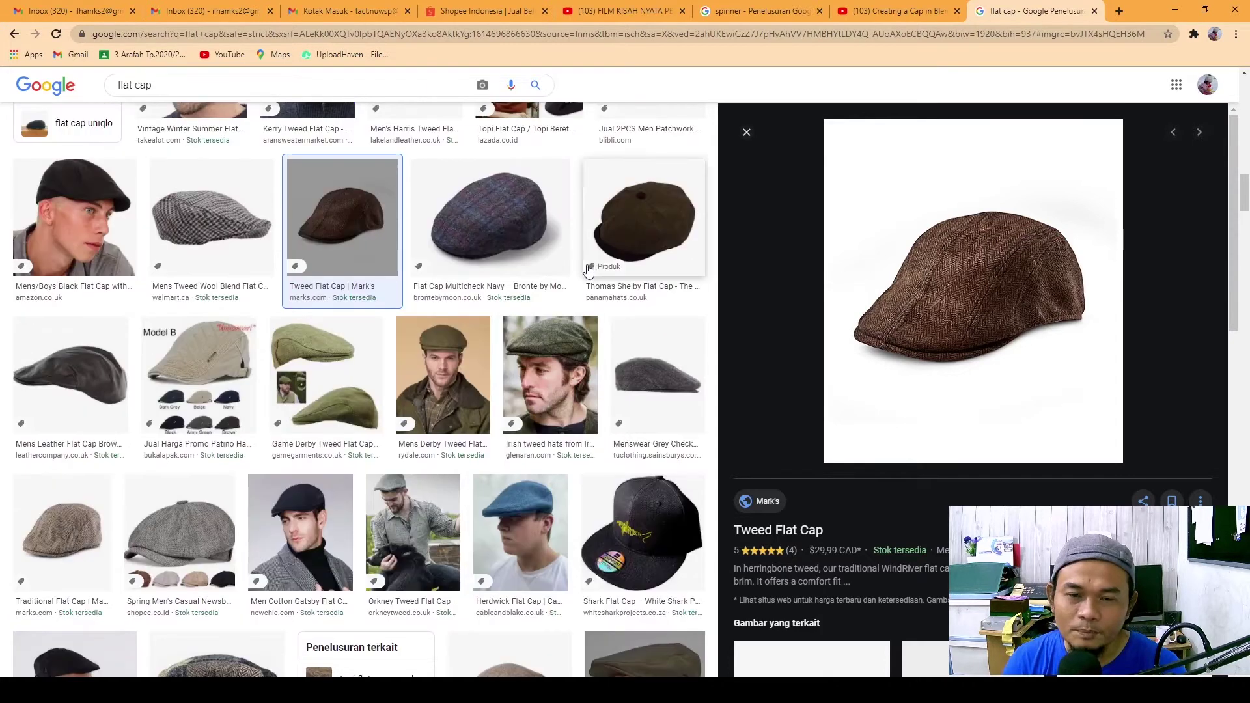
{"action": "scroll", "coordinate": [345, 348], "scroll_direction": "down", "scroll_amount": 2}
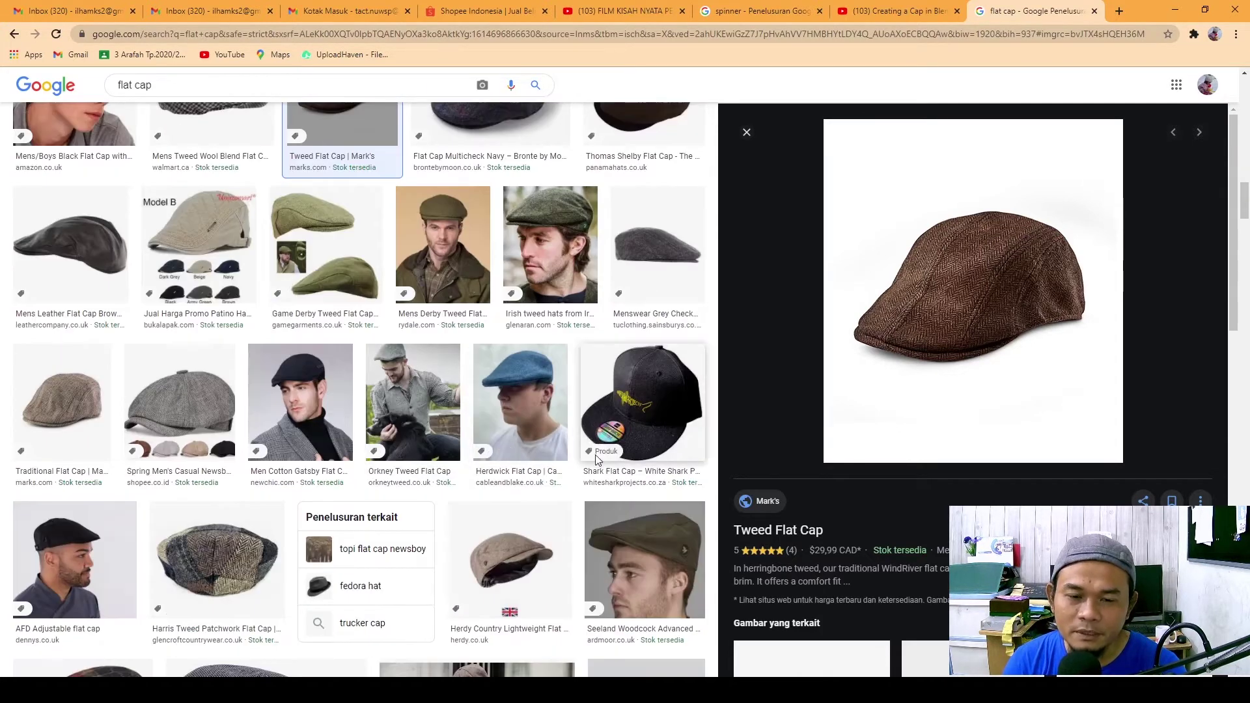
{"action": "scroll", "coordinate": [593, 440], "scroll_direction": "down", "scroll_amount": 3}
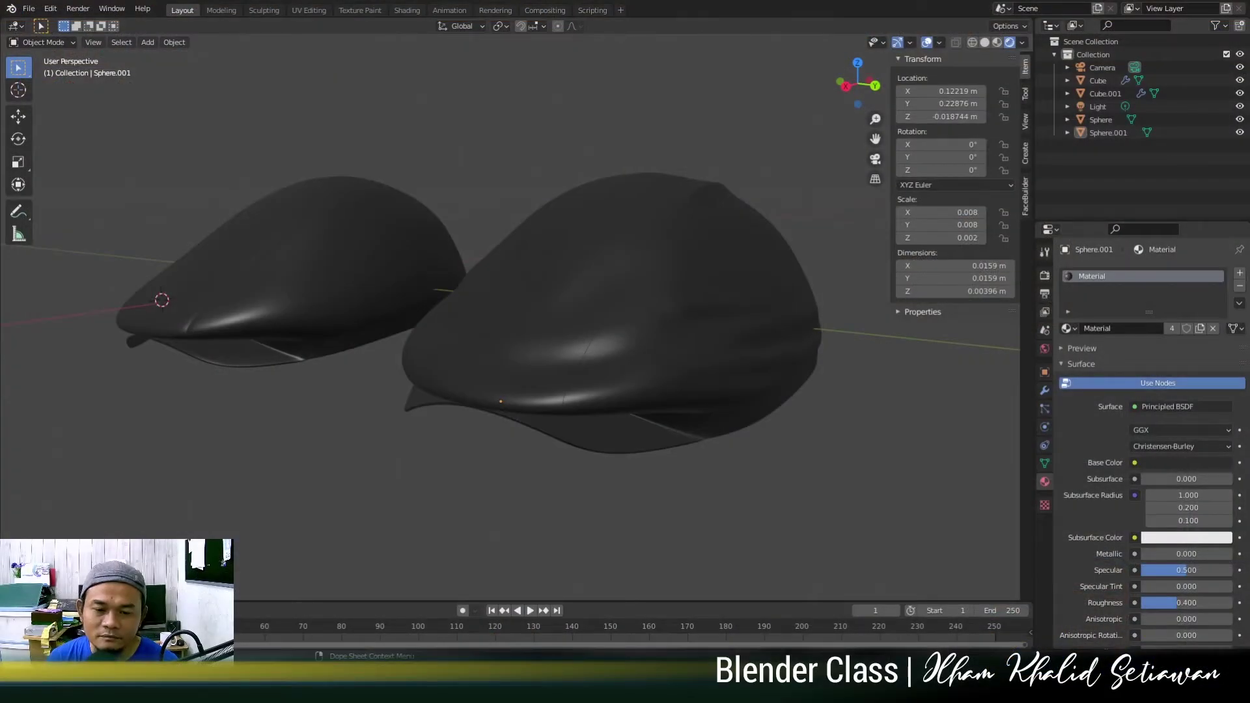
Switch to Blender and examine the two finished flat cap models from several angles, including the visors.
{"action": "middle_click_drag", "start_coordinate": [606, 306], "coordinate": [458, 333]}
{"action": "scroll", "coordinate": [541, 336], "scroll_direction": "up", "scroll_amount": 3}
{"action": "scroll", "coordinate": [542, 336], "scroll_direction": "down", "scroll_amount": 3}
{"action": "scroll", "coordinate": [586, 332], "scroll_direction": "up", "scroll_amount": 4}
{"action": "scroll", "coordinate": [602, 361], "scroll_direction": "down", "scroll_amount": 3}
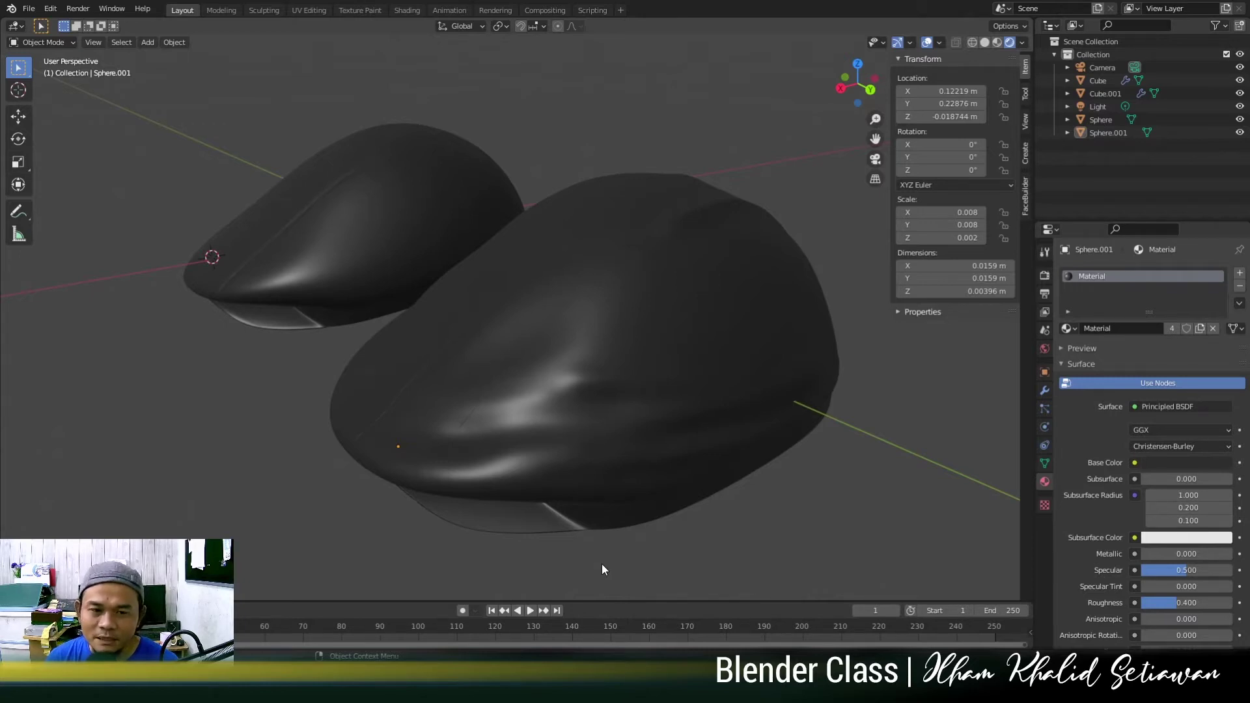
{"action": "middle_click_drag", "start_coordinate": [631, 525], "coordinate": [539, 481]}
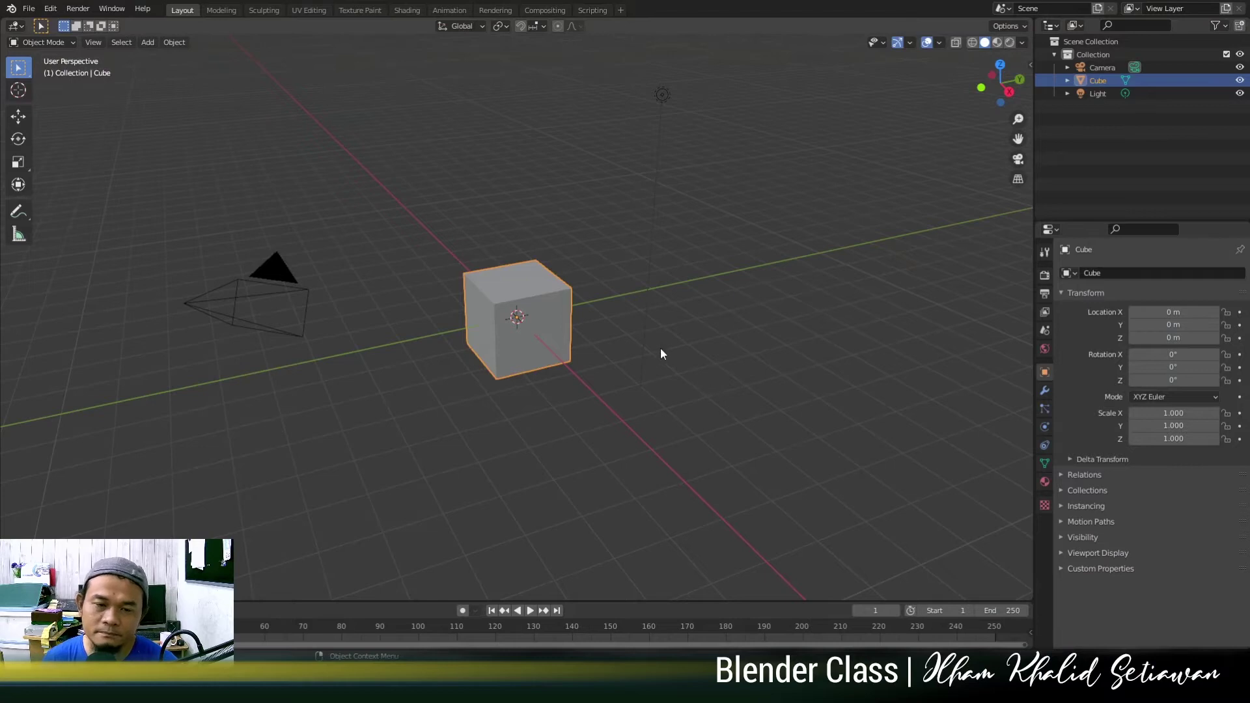
Display the default cube's transform values and scale it down uniformly to about 0.225 m per side.
{"action": "middle_click_drag", "start_coordinate": [611, 361], "coordinate": [587, 347]}
{"action": "scroll", "coordinate": [587, 335], "scroll_direction": "up", "scroll_amount": 3}
{"action": "scroll", "coordinate": [558, 326], "scroll_direction": "up", "scroll_amount": 4}
{"action": "scroll", "coordinate": [555, 326], "scroll_direction": "down", "scroll_amount": 4}
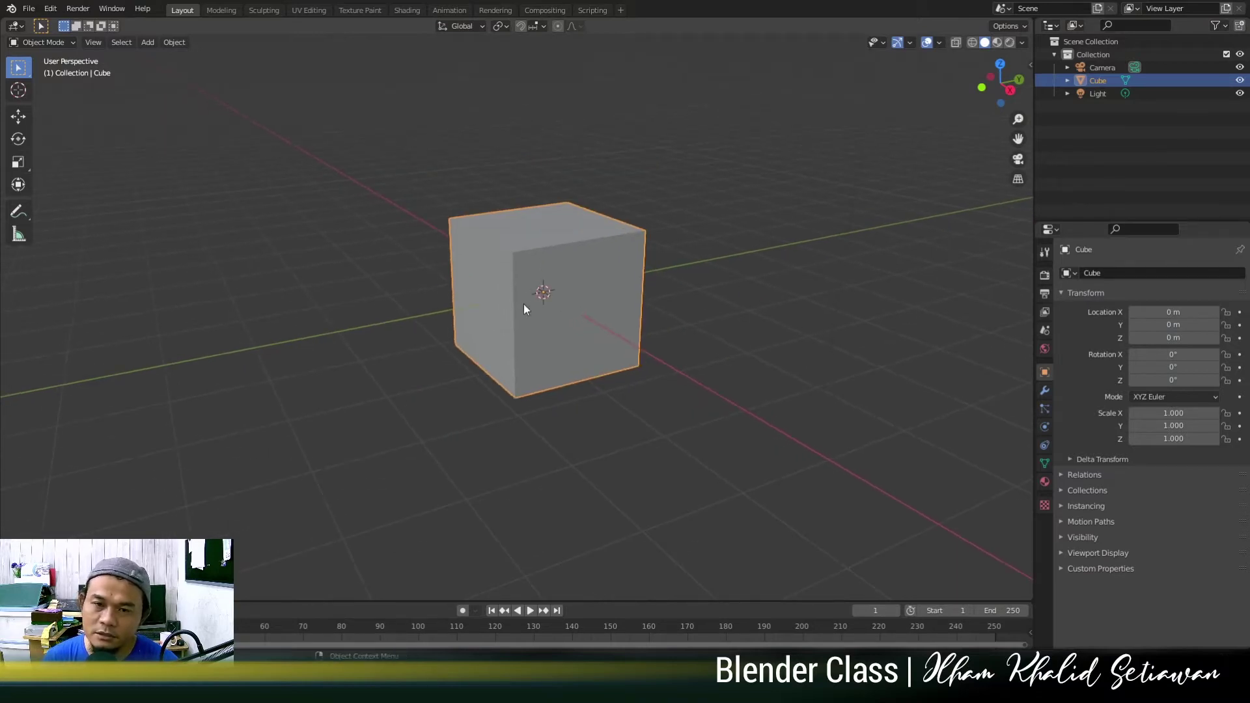
{"action": "key", "text": "n"}
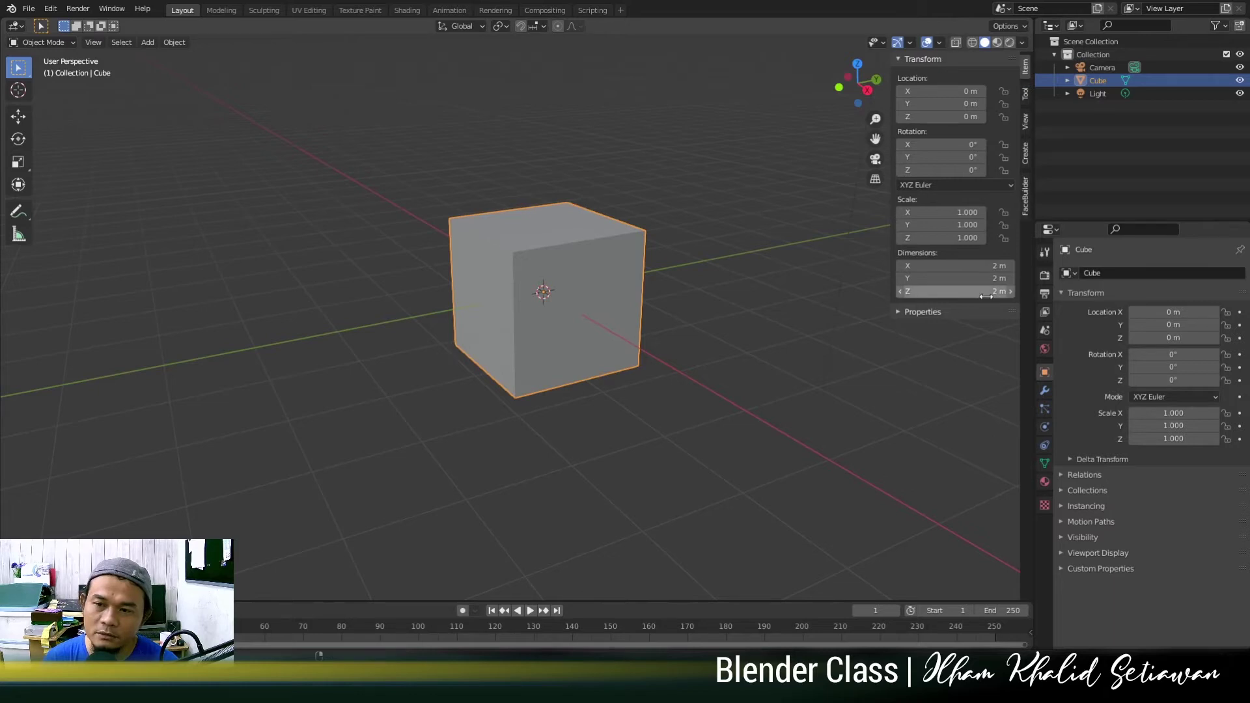
{"action": "key", "text": "s"}
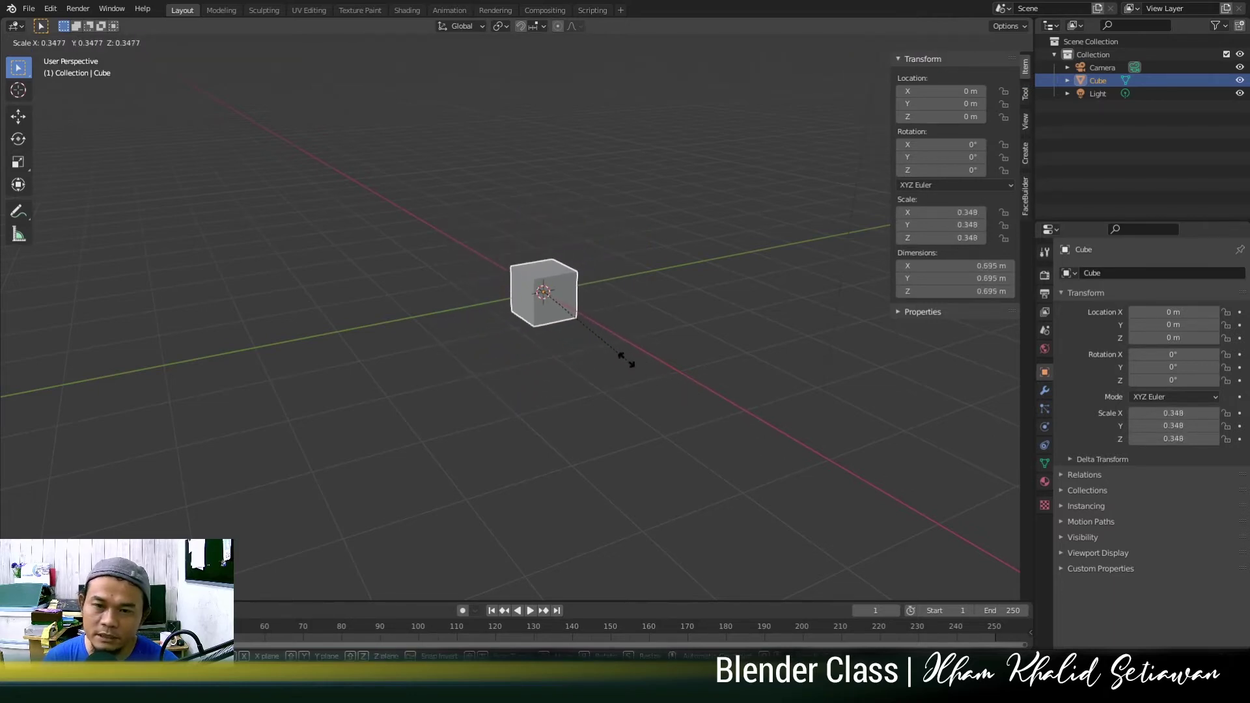
{"action": "left_click", "coordinate": [625, 357]}
{"action": "scroll", "coordinate": [559, 302], "scroll_direction": "up", "scroll_amount": 7}
{"action": "scroll", "coordinate": [685, 345], "scroll_direction": "down", "scroll_amount": 4}
{"action": "key", "text": "s"}
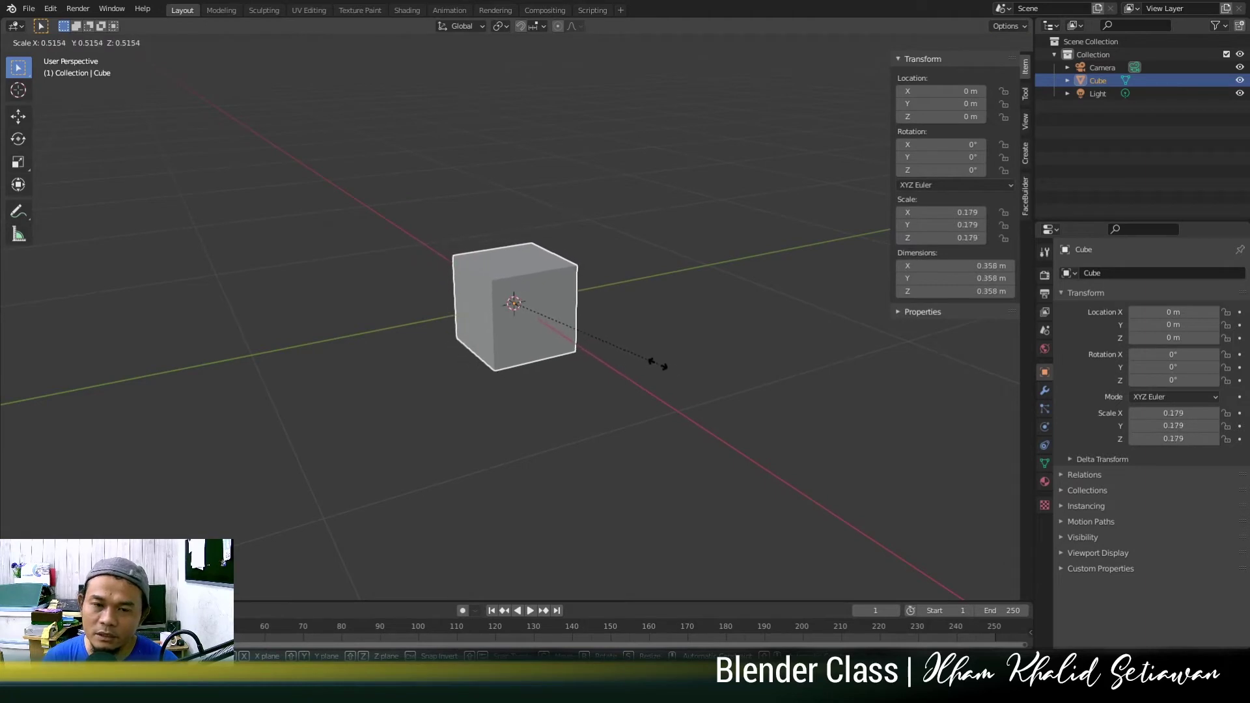
{"action": "left_click", "coordinate": [626, 345]}
{"action": "scroll", "coordinate": [626, 346], "scroll_direction": "up", "scroll_amount": 4}
{"action": "key", "text": "s"}
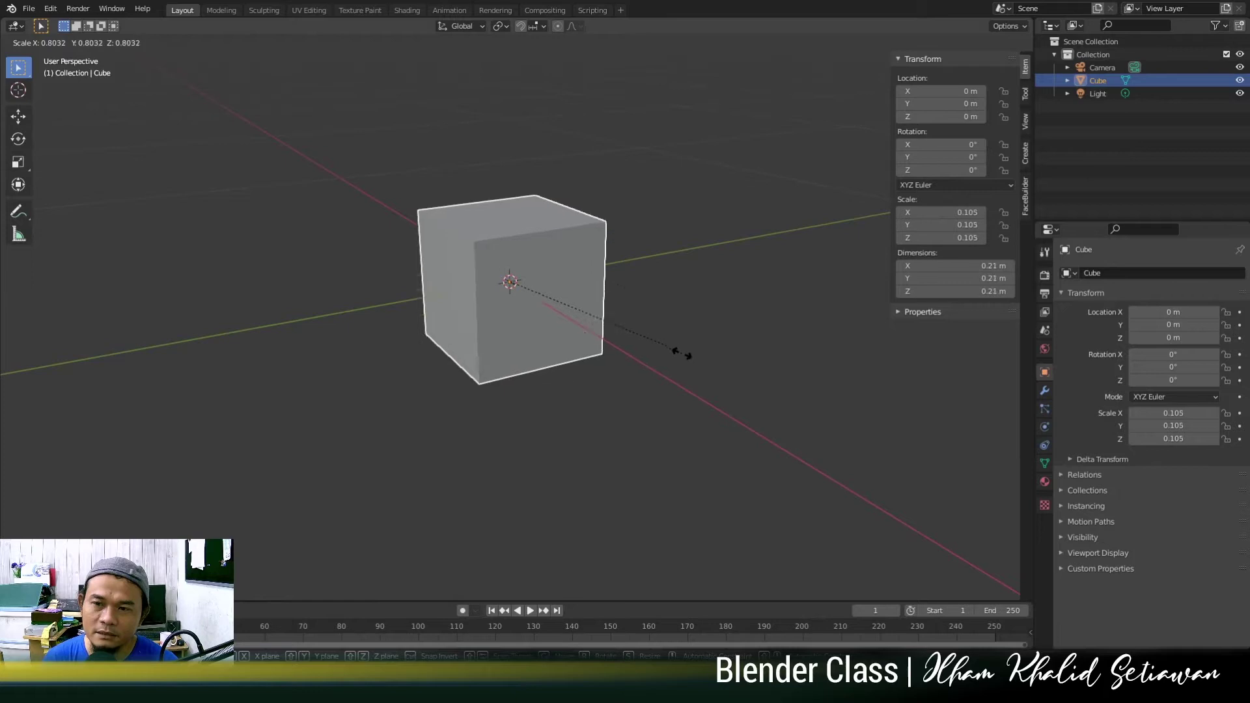
{"action": "left_click", "coordinate": [675, 348]}
{"action": "middle_click_drag", "start_coordinate": [673, 346], "coordinate": [715, 357]}
{"action": "scroll", "coordinate": [626, 327], "scroll_direction": "up", "scroll_amount": 2}
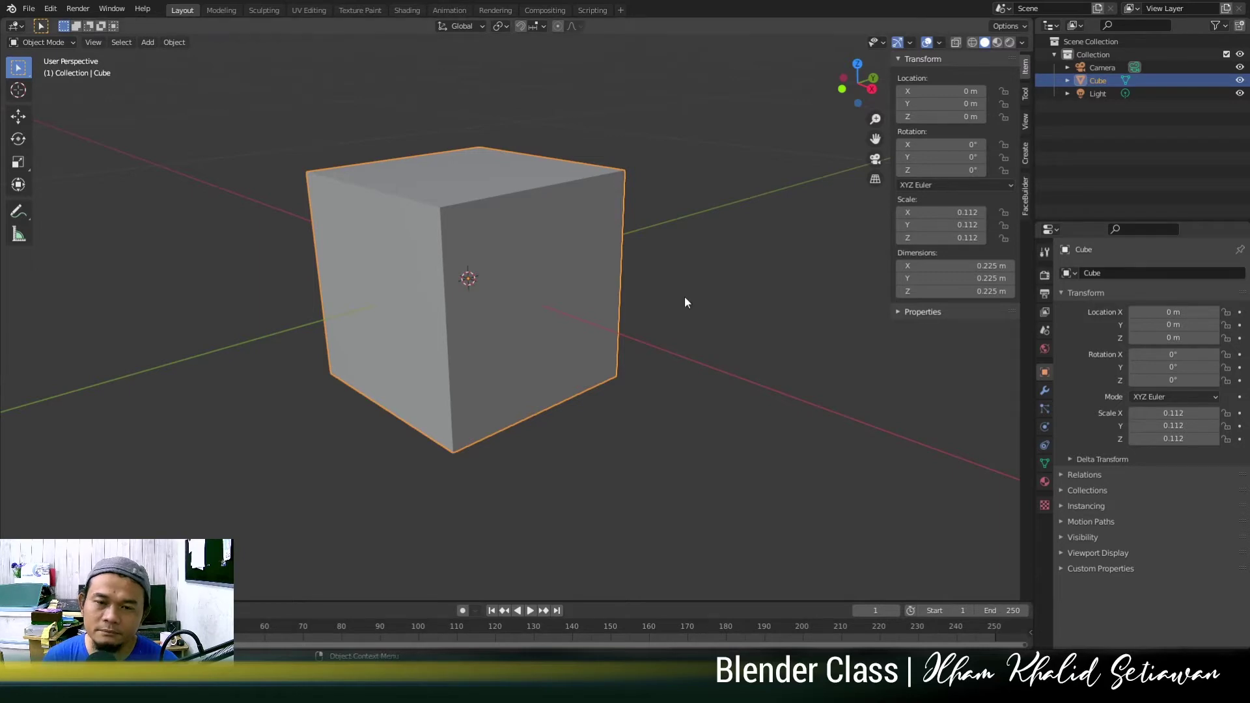
Add a Subdivision Surface modifier to the cube and set its viewport level to 2.
{"action": "middle_click_drag", "start_coordinate": [557, 283], "coordinate": [576, 285], "text": "shift"}
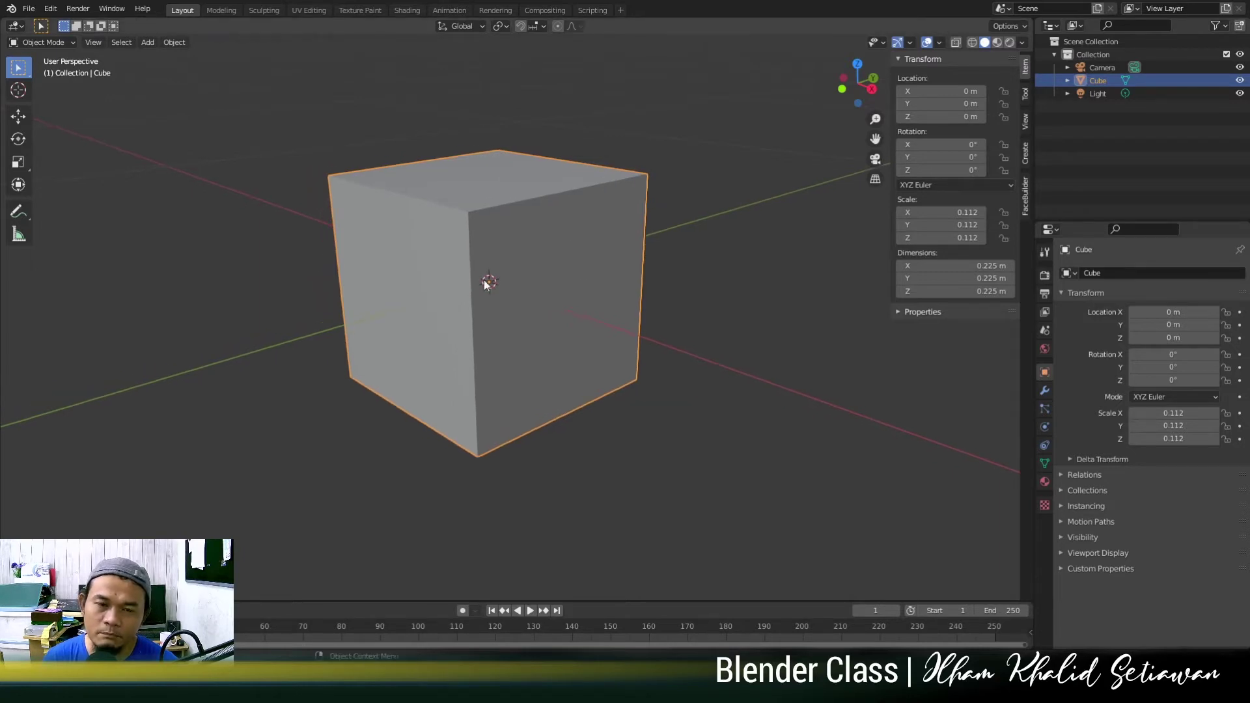
{"action": "middle_click_drag", "start_coordinate": [614, 383], "coordinate": [598, 385]}
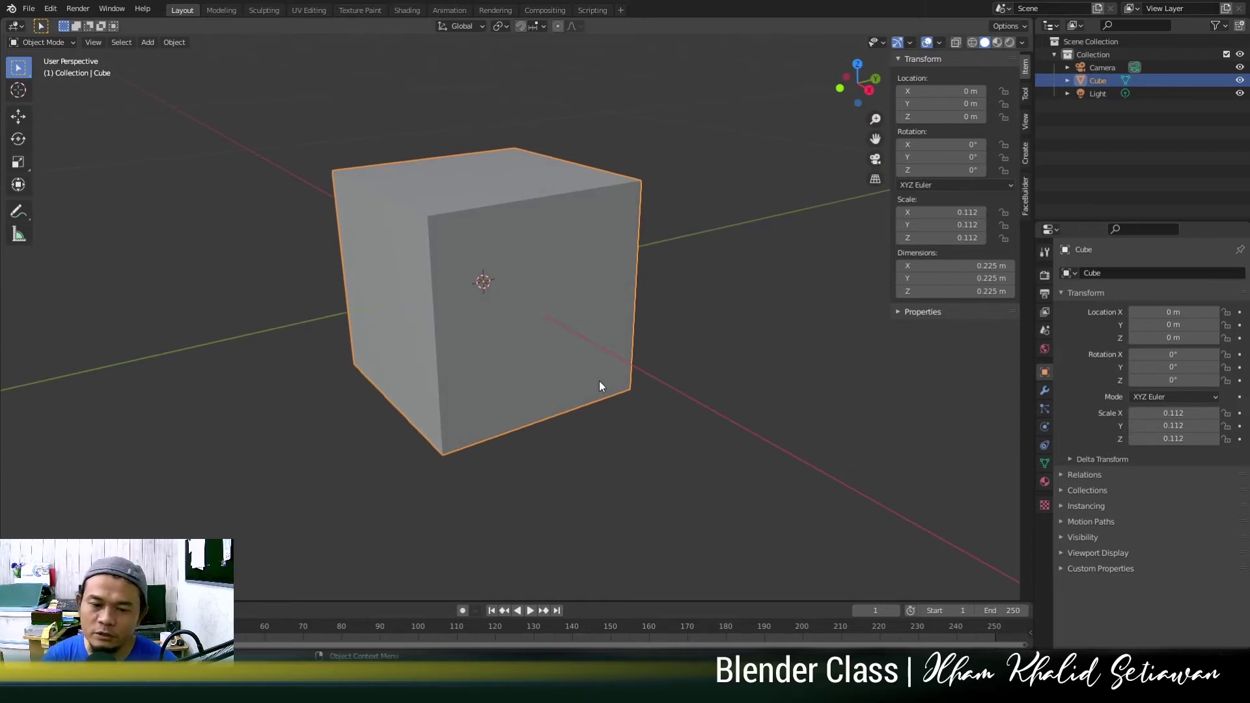
{"action": "scroll", "coordinate": [573, 374], "scroll_direction": "up", "scroll_amount": 2, "text": "shift"}
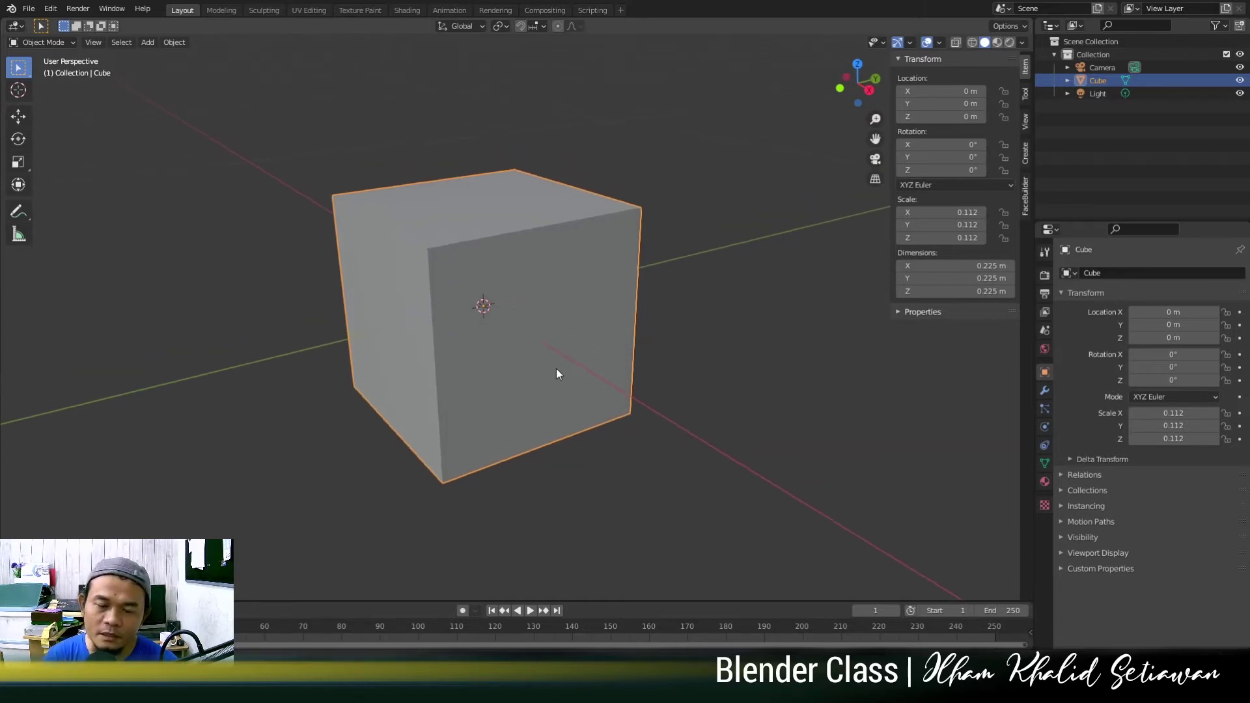
{"action": "middle_click_drag", "start_coordinate": [542, 365], "coordinate": [516, 338]}
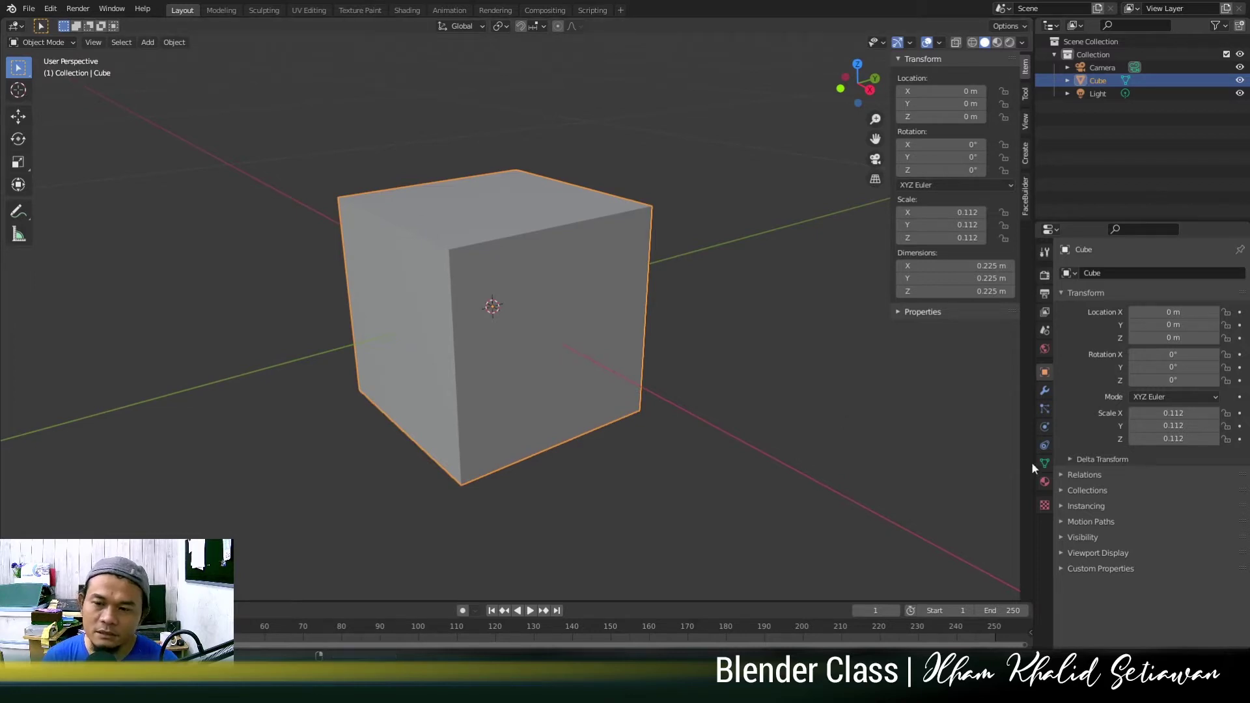
{"action": "left_click", "coordinate": [1046, 392]}
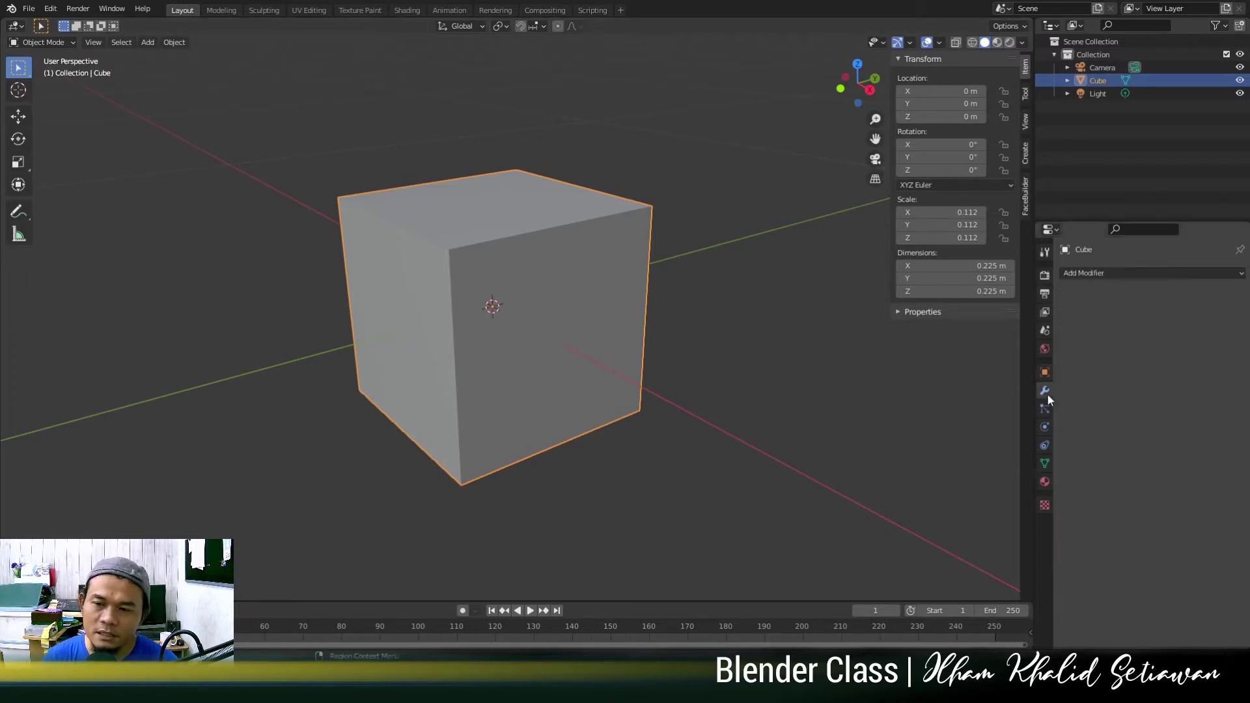
{"action": "left_click", "coordinate": [1170, 274]}
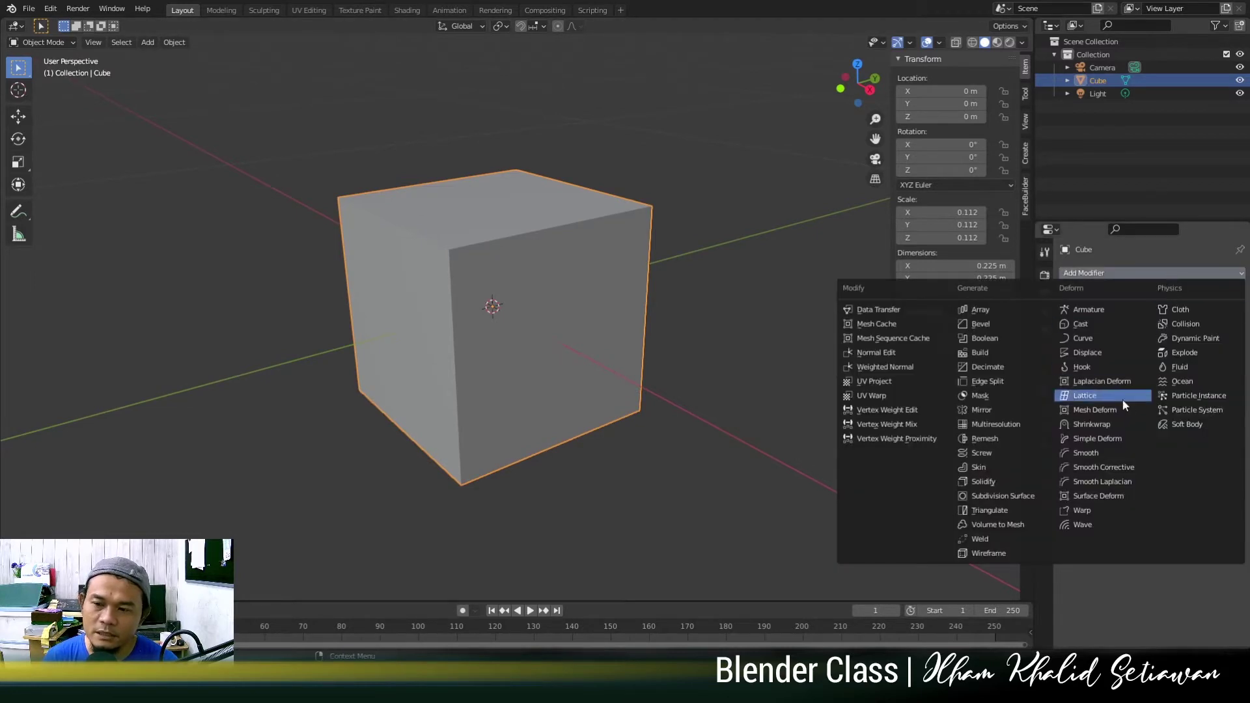
{"action": "left_click", "coordinate": [1012, 496]}
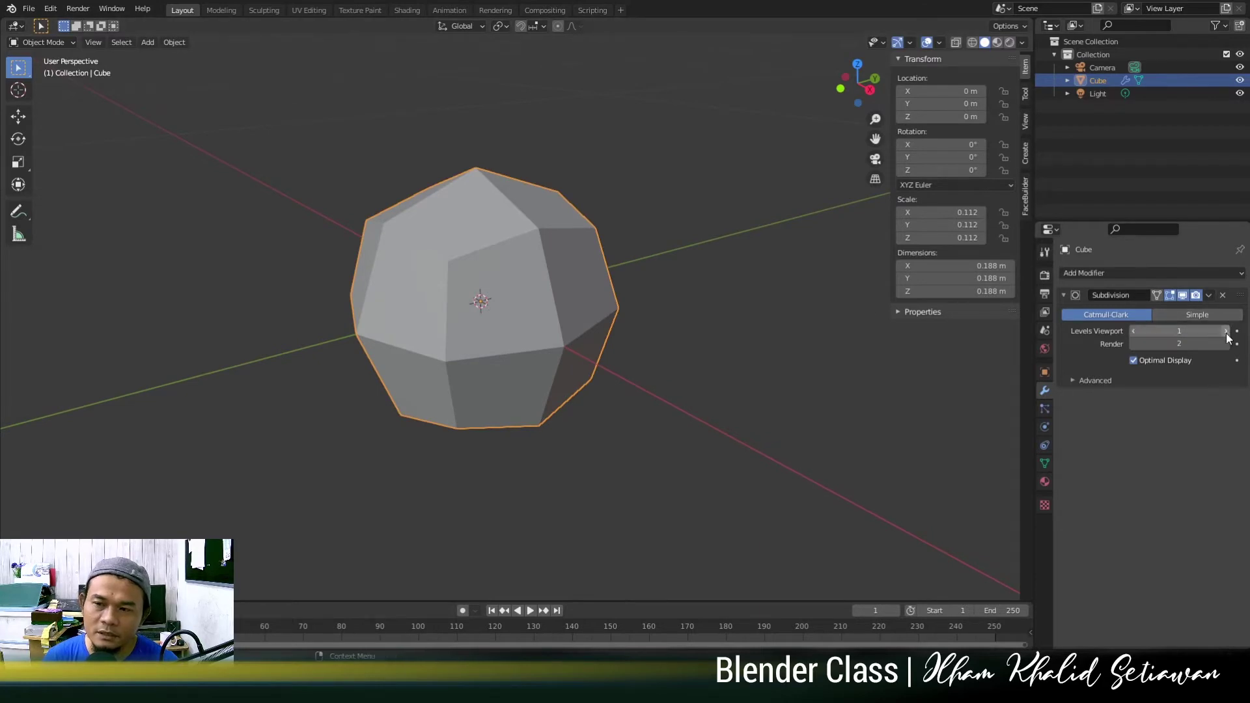
{"action": "left_click", "coordinate": [1227, 331]}
Apply the Subdivision modifier to the rounded cube and enter Edit Mode on its mesh.
{"action": "middle_click_drag", "start_coordinate": [503, 313], "coordinate": [571, 347]}
{"action": "scroll", "coordinate": [521, 316], "scroll_direction": "up", "scroll_amount": 4}
{"action": "scroll", "coordinate": [521, 319], "scroll_direction": "down", "scroll_amount": 2}
{"action": "scroll", "coordinate": [592, 316], "scroll_direction": "up", "scroll_amount": 3}
{"action": "scroll", "coordinate": [582, 326], "scroll_direction": "down", "scroll_amount": 2}
{"action": "scroll", "coordinate": [497, 315], "scroll_direction": "up", "scroll_amount": 2}
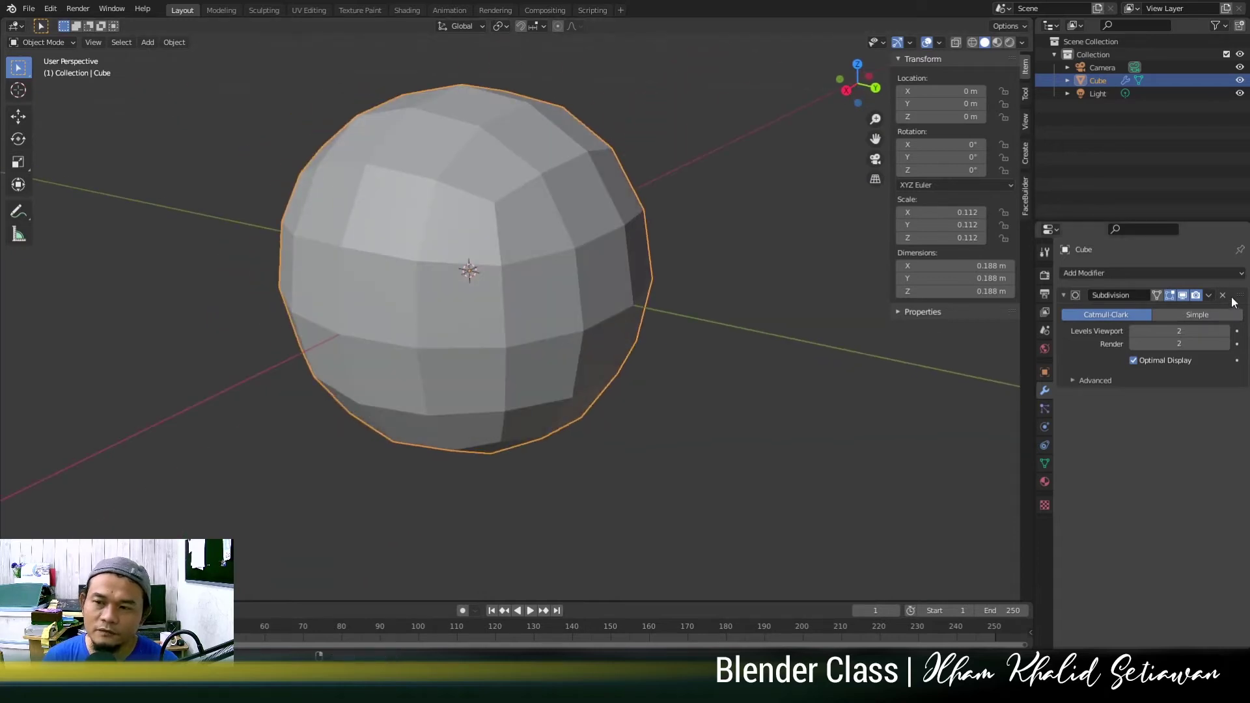
{"action": "key", "text": "ctrl+a"}
{"action": "middle_click_drag", "start_coordinate": [545, 263], "coordinate": [632, 296]}
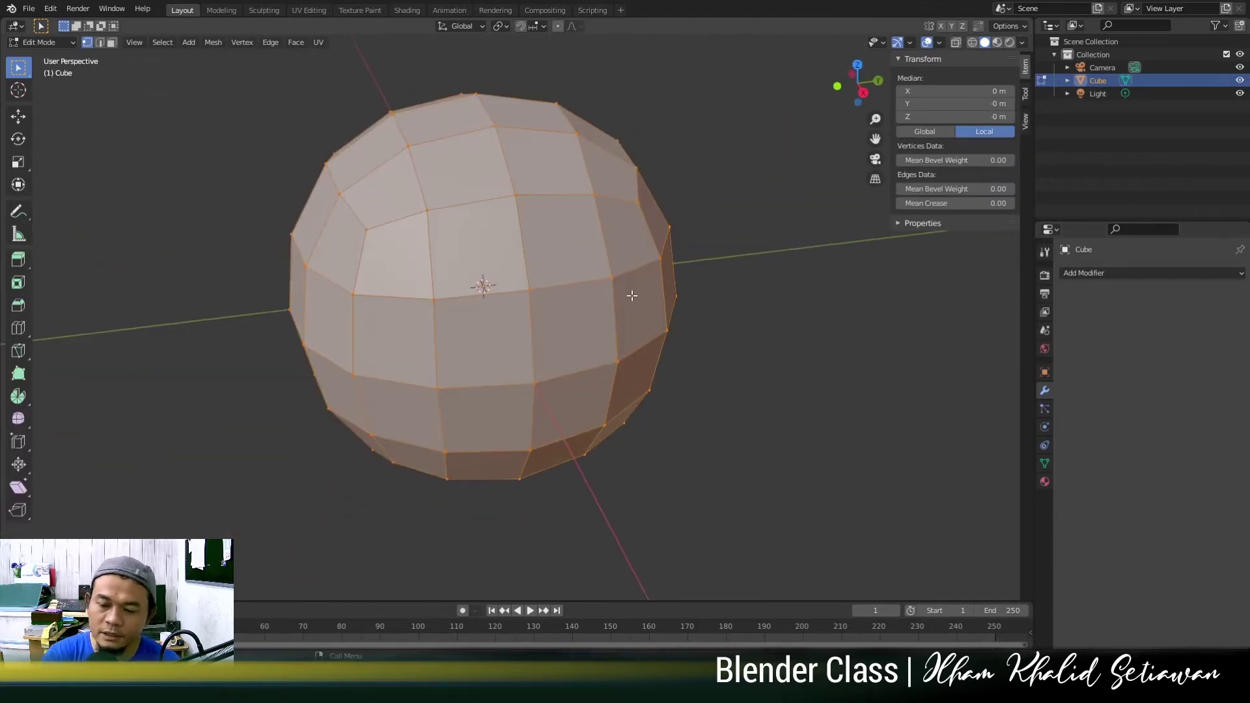
Delete the vertices of the rounded mesh's lower half in a front wireframe view, keeping the dome, and restore solid shading.
{"action": "key", "text": "KP_1"}
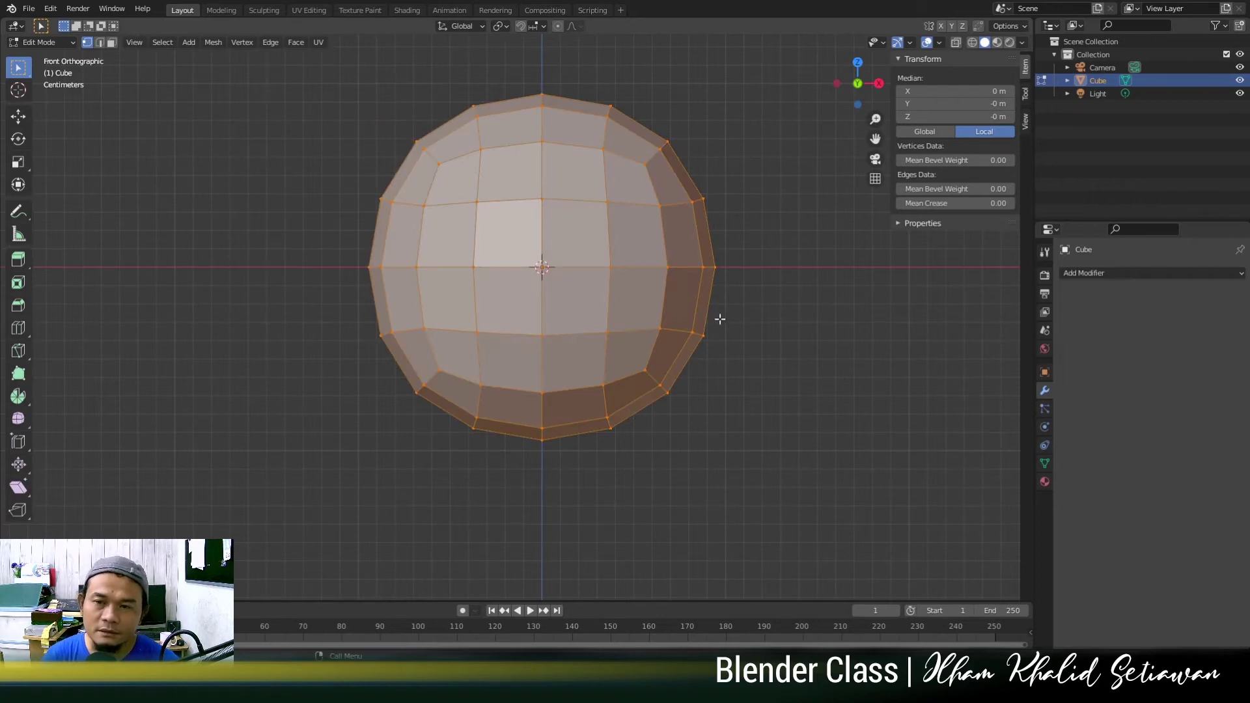
{"action": "key", "text": "alt+z"}
{"action": "key", "text": "alt+a"}
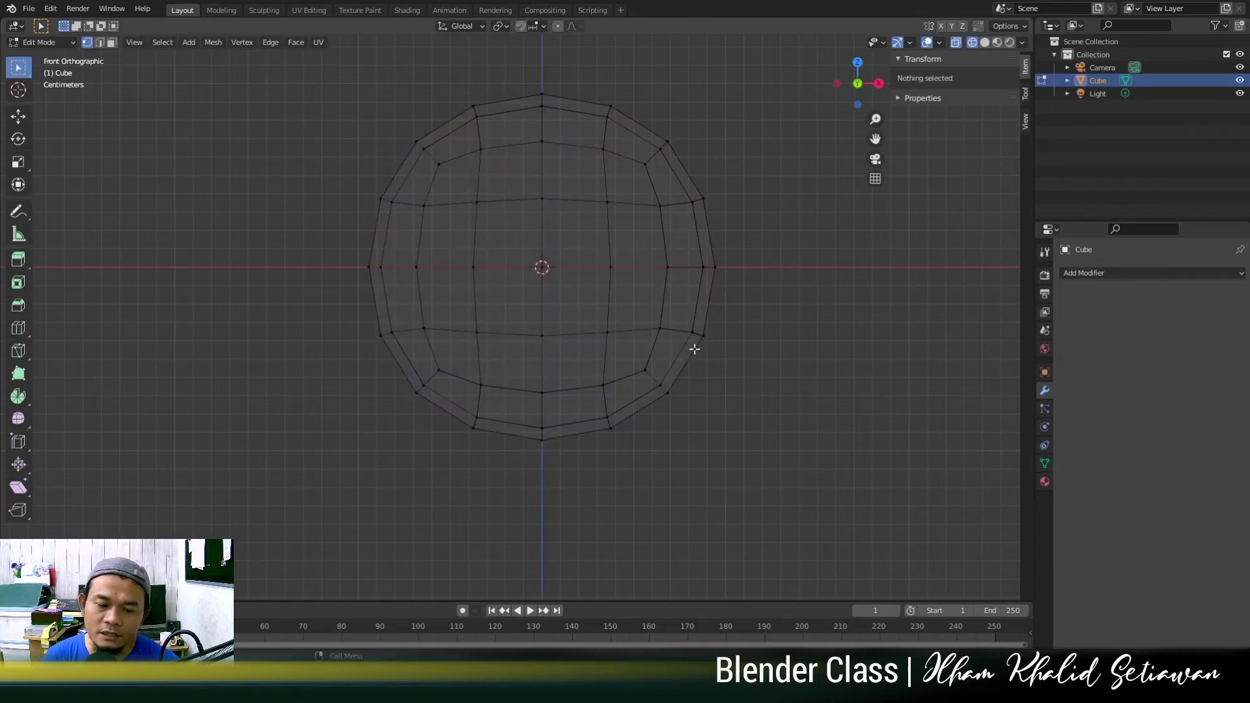
{"action": "left_click_drag", "start_coordinate": [794, 454], "coordinate": [308, 299]}
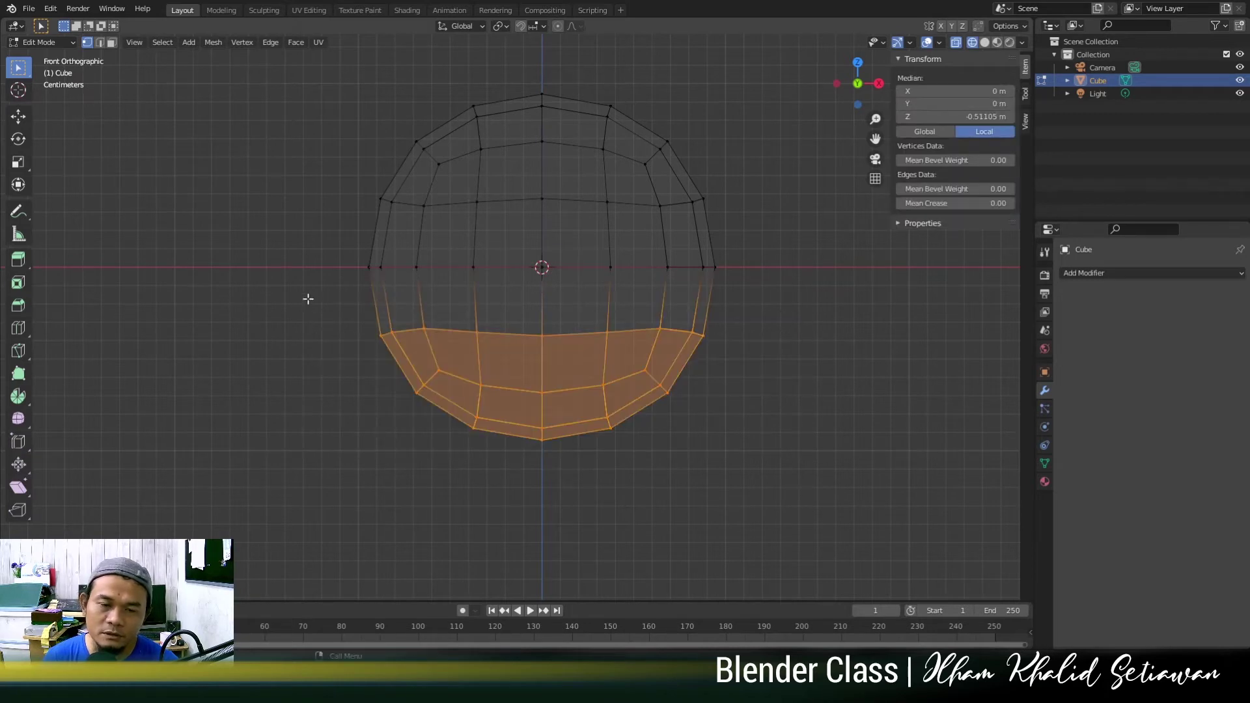
{"action": "key", "text": "x"}
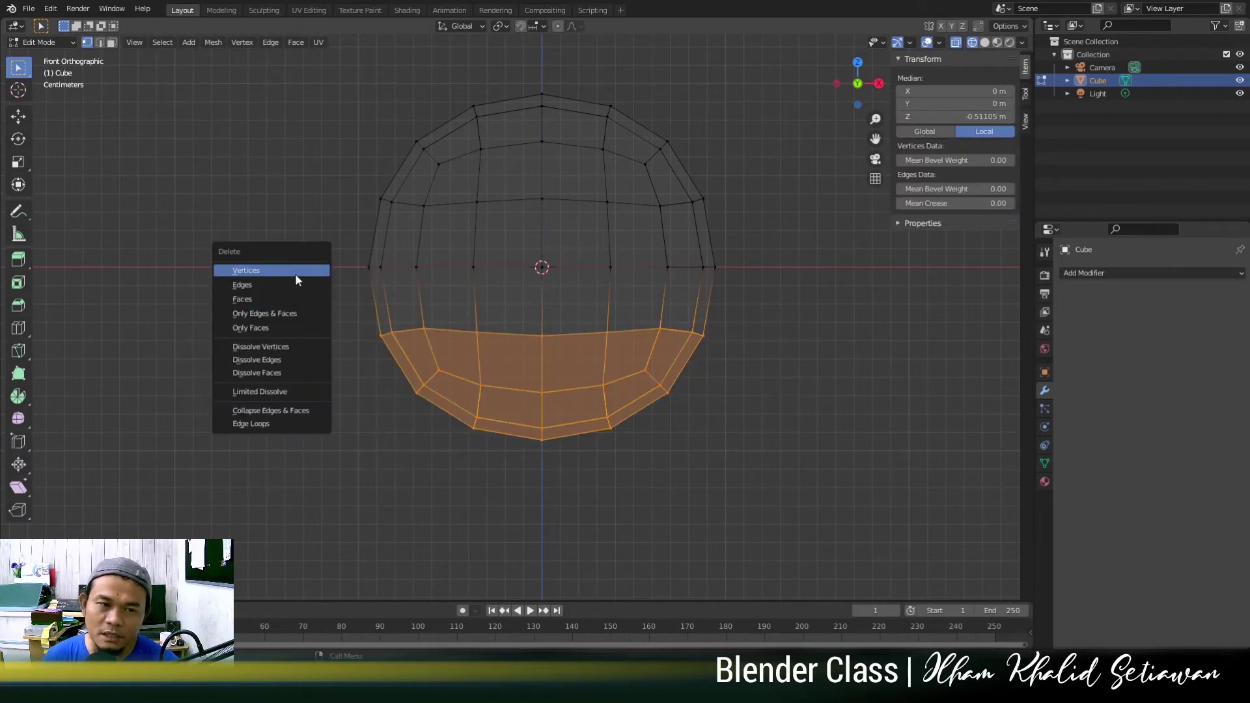
{"action": "left_click", "coordinate": [295, 274]}
{"action": "key", "text": "z"}
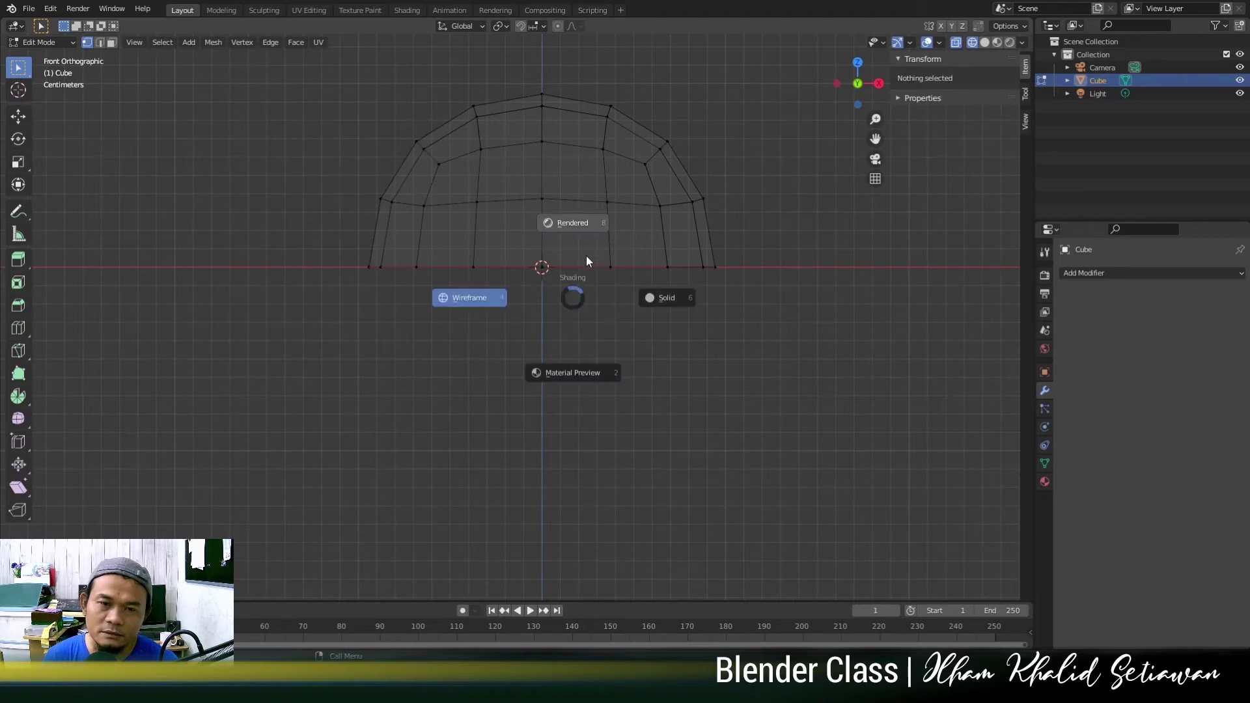
{"action": "left_click", "coordinate": [668, 304]}
{"action": "mouse_move", "coordinate": [719, 287]}
{"action": "middle_mouse_down"}
{"action": "mouse_move", "coordinate": [728, 279]}
{"action": "mouse_move", "coordinate": [656, 325]}
{"action": "middle_mouse_up"}
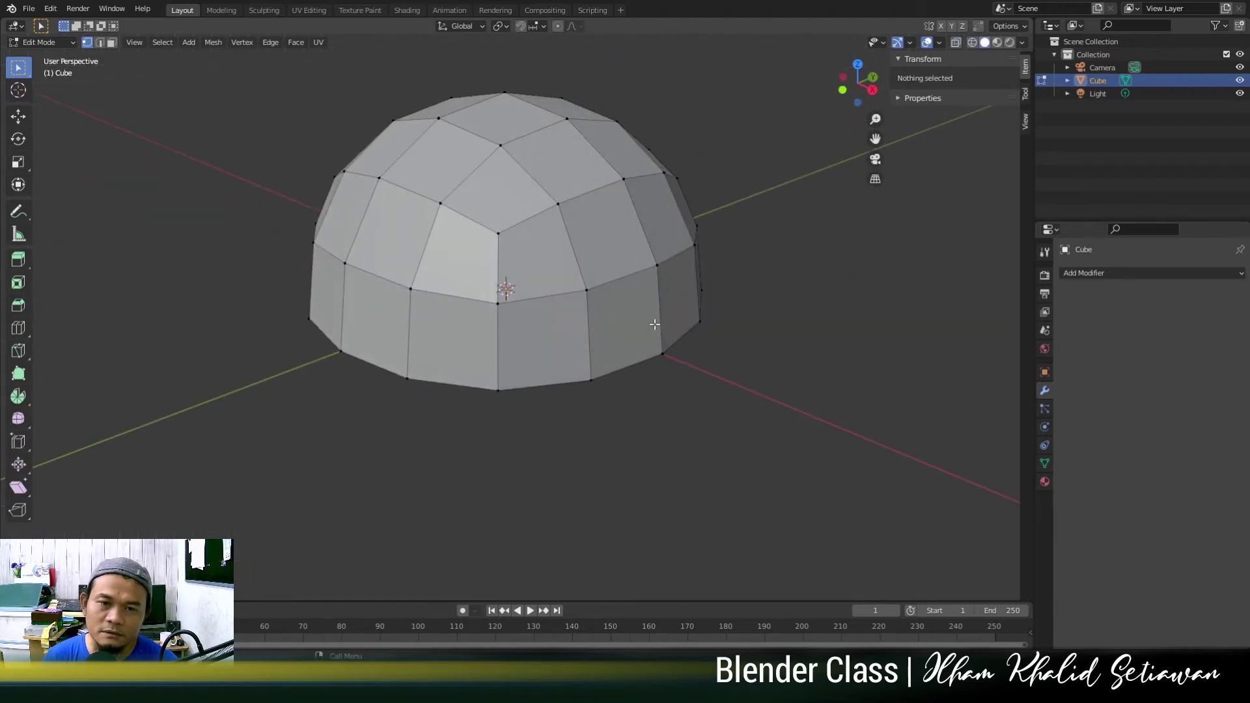
{"action": "key", "text": "Tab"}
{"action": "scroll", "coordinate": [560, 330], "scroll_direction": "down", "scroll_amount": 3}
{"action": "mouse_move", "coordinate": [560, 331]}
{"action": "middle_mouse_down"}
{"action": "mouse_move", "coordinate": [643, 328]}
{"action": "mouse_move", "coordinate": [620, 303]}
{"action": "mouse_move", "coordinate": [603, 337]}
{"action": "mouse_move", "coordinate": [524, 319]}
{"action": "mouse_move", "coordinate": [458, 222]}
{"action": "mouse_move", "coordinate": [616, 242]}
{"action": "mouse_move", "coordinate": [696, 276]}
{"action": "mouse_move", "coordinate": [558, 343]}
{"action": "mouse_move", "coordinate": [552, 315]}
{"action": "mouse_move", "coordinate": [569, 315]}
{"action": "mouse_move", "coordinate": [521, 316]}
{"action": "mouse_move", "coordinate": [548, 307]}
{"action": "middle_mouse_up"}
{"action": "scroll", "coordinate": [612, 335], "scroll_direction": "up", "scroll_amount": 3}
{"action": "scroll", "coordinate": [552, 315], "scroll_direction": "up", "scroll_amount": 2}
{"action": "key", "text": "Tab"}
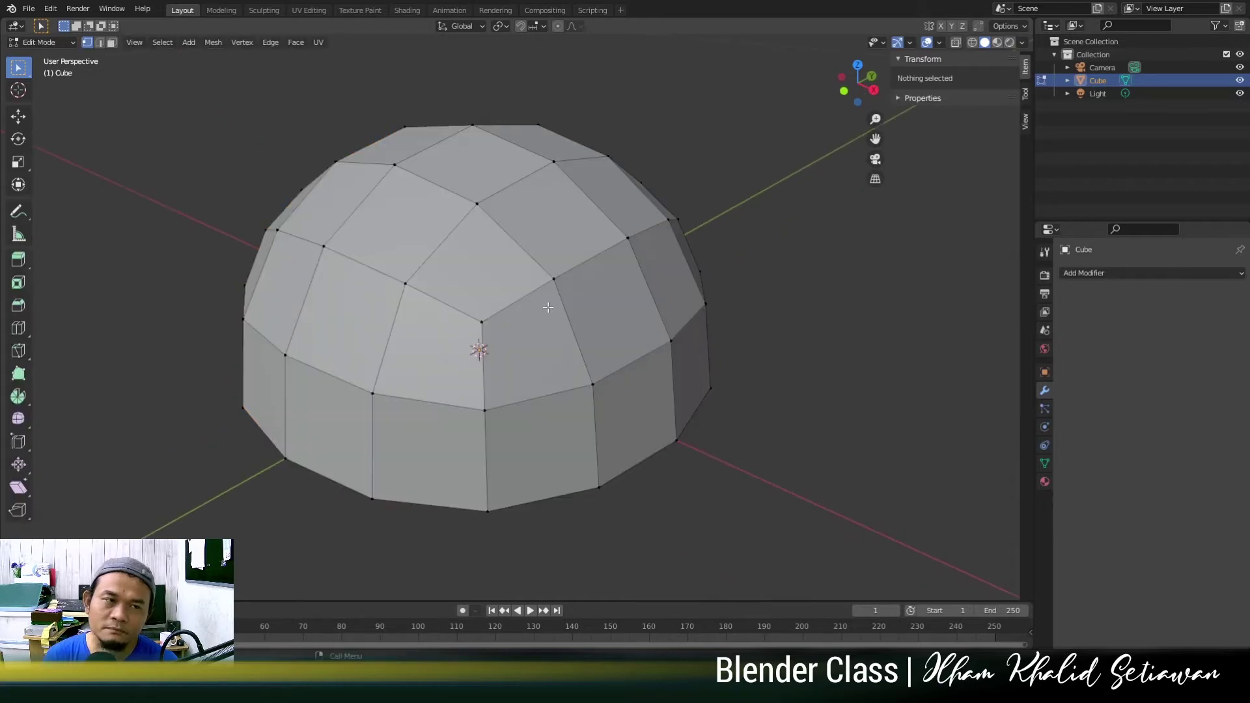
{"action": "key", "text": "Tab"}
{"action": "key", "text": "Tab"}
{"action": "key", "text": "Tab"}
{"action": "key", "text": "Tab"}
{"action": "key", "text": "Tab"}
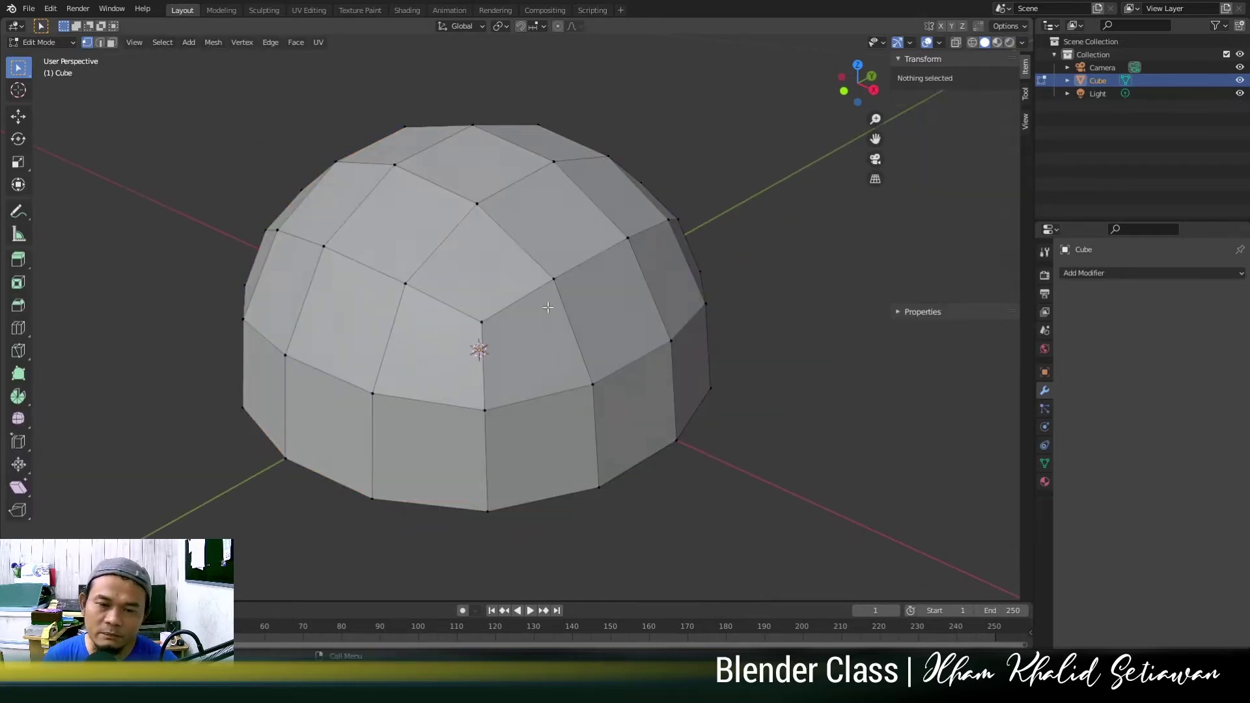
{"action": "key", "text": "Tab"}
{"action": "key", "text": "Tab"}
{"action": "key", "text": "Tab"}
{"action": "key", "text": "Tab"}
{"action": "key", "text": "Tab"}
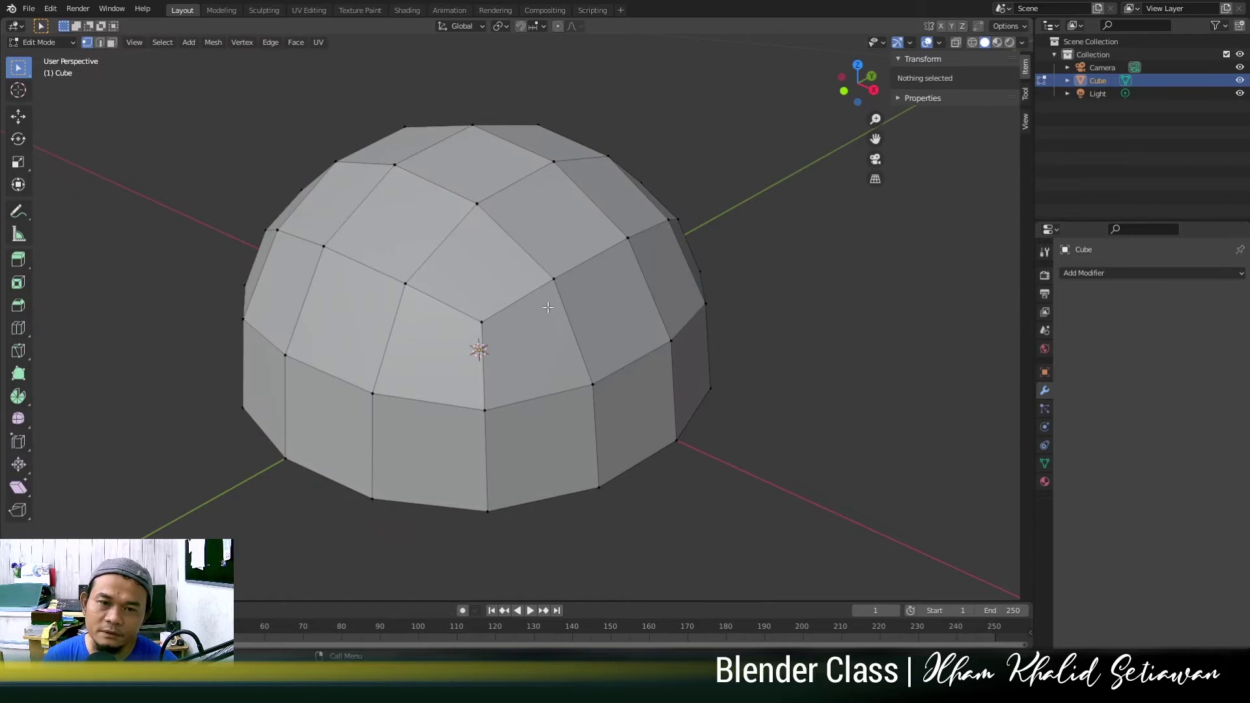
Select the four adjacent faces at the front of the dome's lowest ring, on the positive X side.
{"action": "middle_click_drag", "start_coordinate": [548, 307], "coordinate": [496, 377]}
{"action": "left_click", "coordinate": [488, 363]}
{"action": "left_click", "coordinate": [529, 355], "text": "shift"}
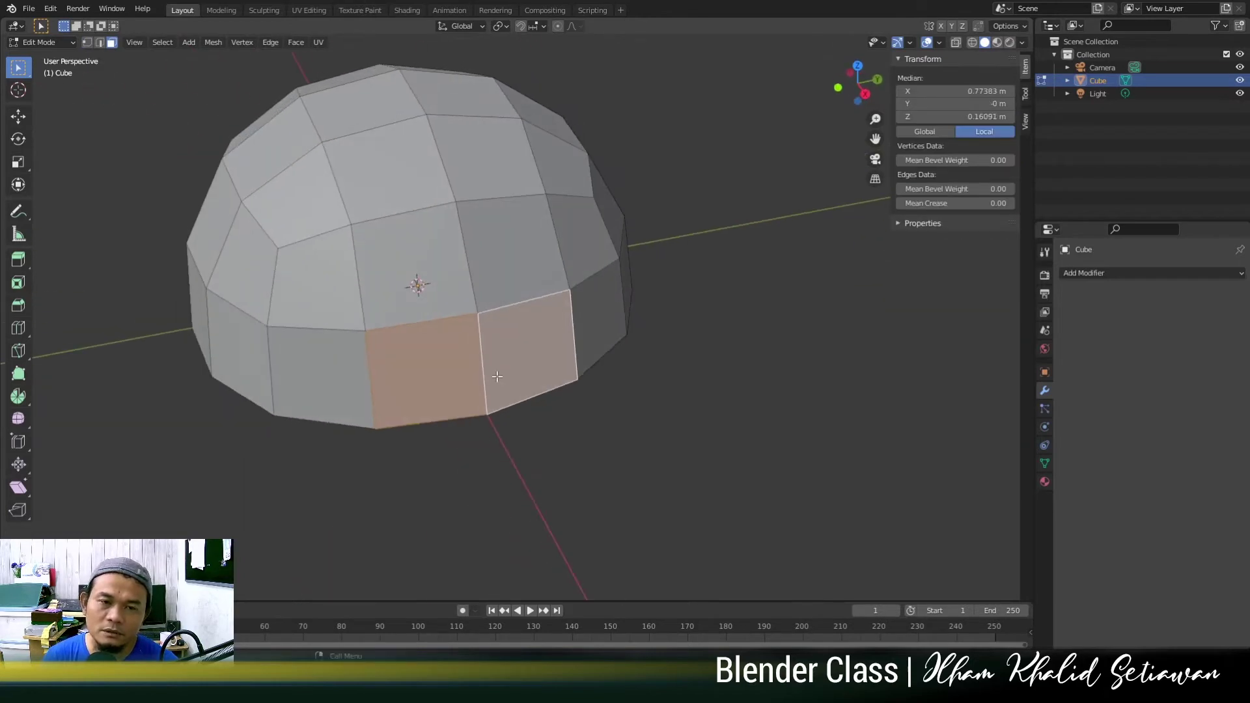
{"action": "left_click", "coordinate": [344, 379], "text": "shift"}
{"action": "left_click", "coordinate": [592, 330], "text": "shift"}
{"action": "middle_click_drag", "start_coordinate": [592, 330], "coordinate": [618, 358]}
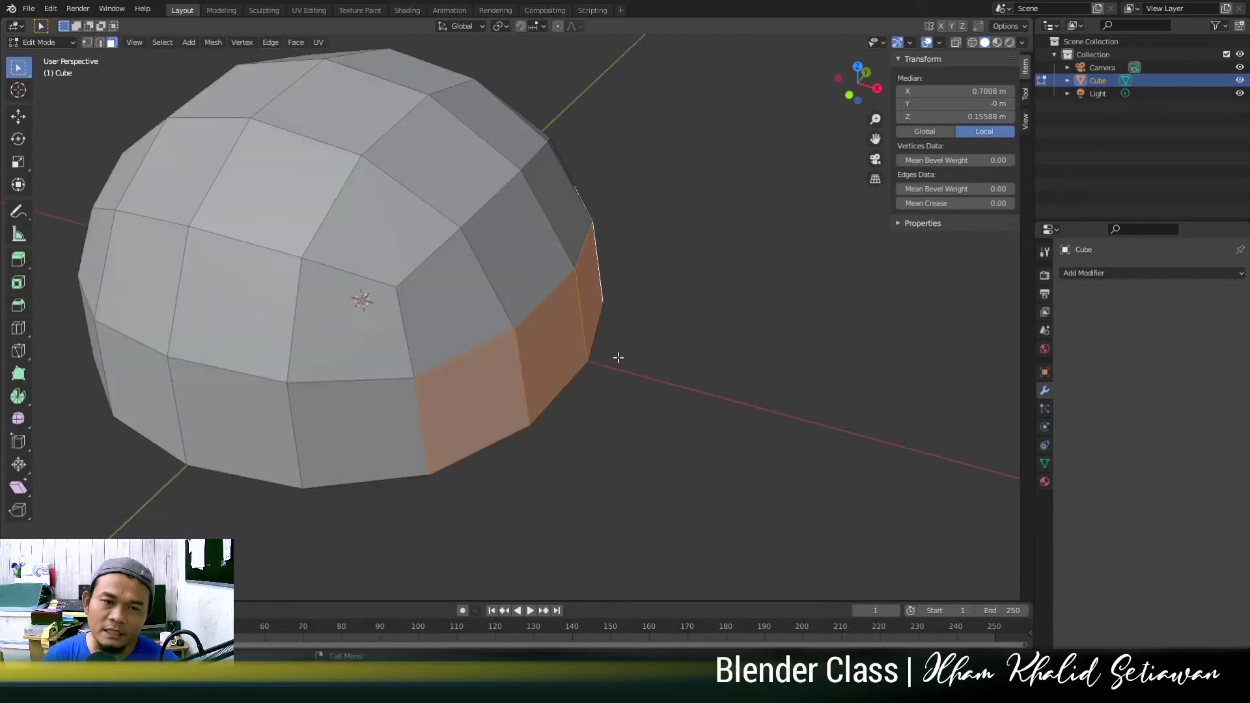
{"action": "key", "text": "g"}
{"action": "key", "text": "y"}
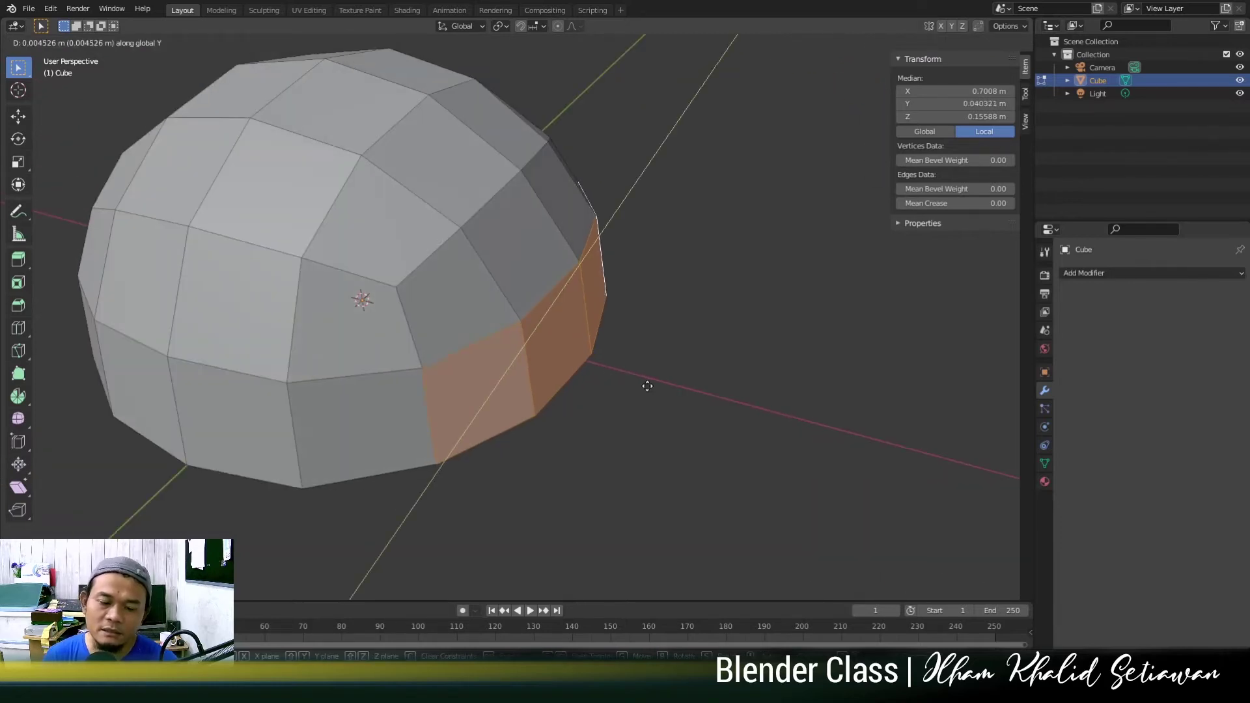
{"action": "key", "text": "x"}
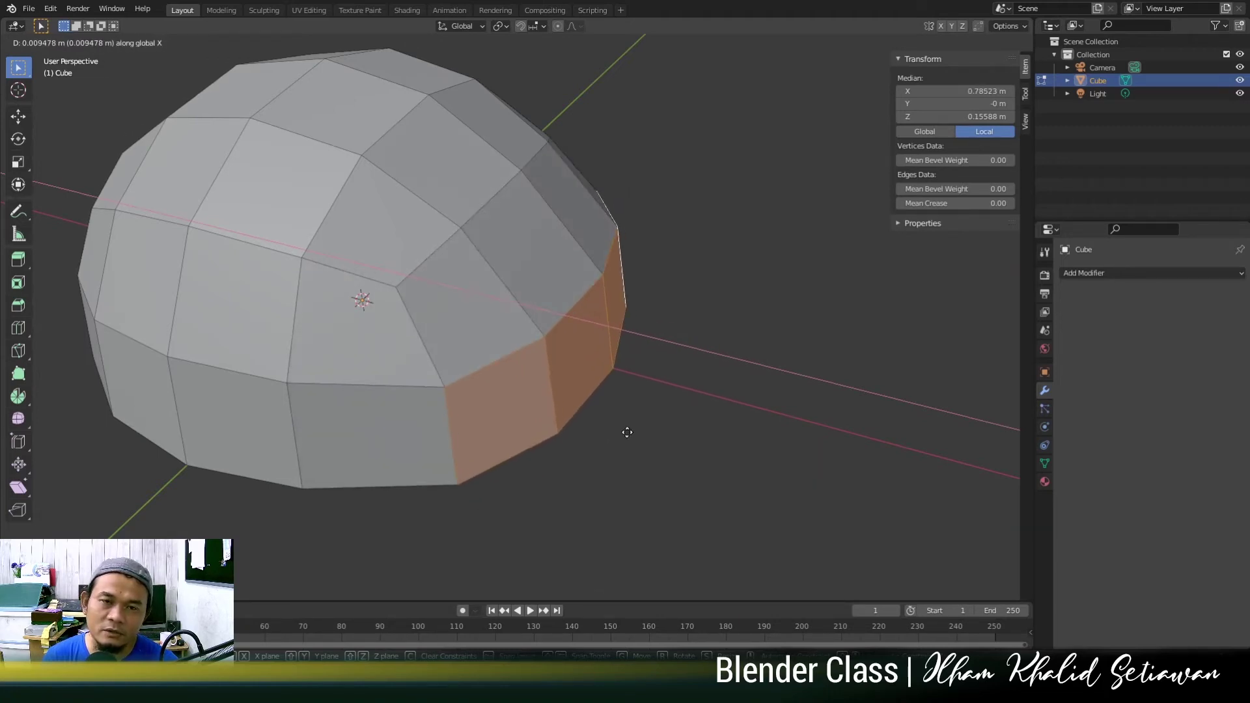
{"action": "right_click", "coordinate": [625, 429]}
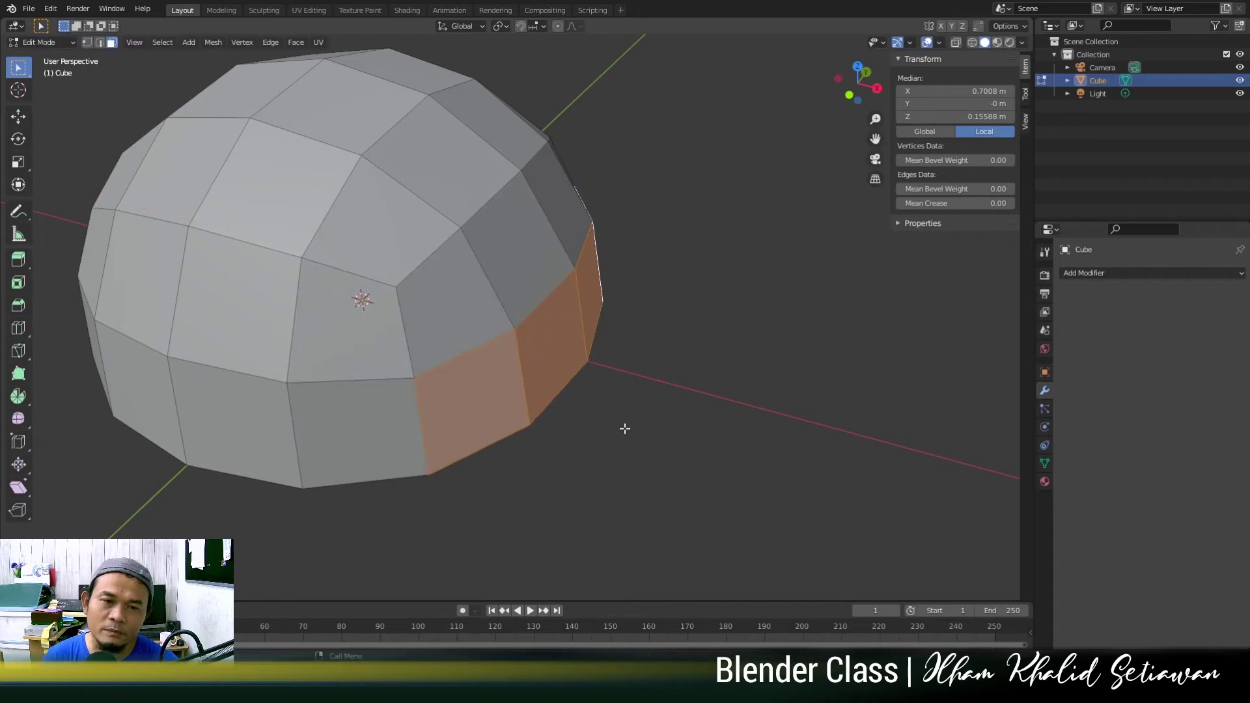
Enable proportional editing and move the selected front faces forward along X about 0.05 m with a proportional size of 0.10.
{"action": "left_click", "coordinate": [558, 26]}
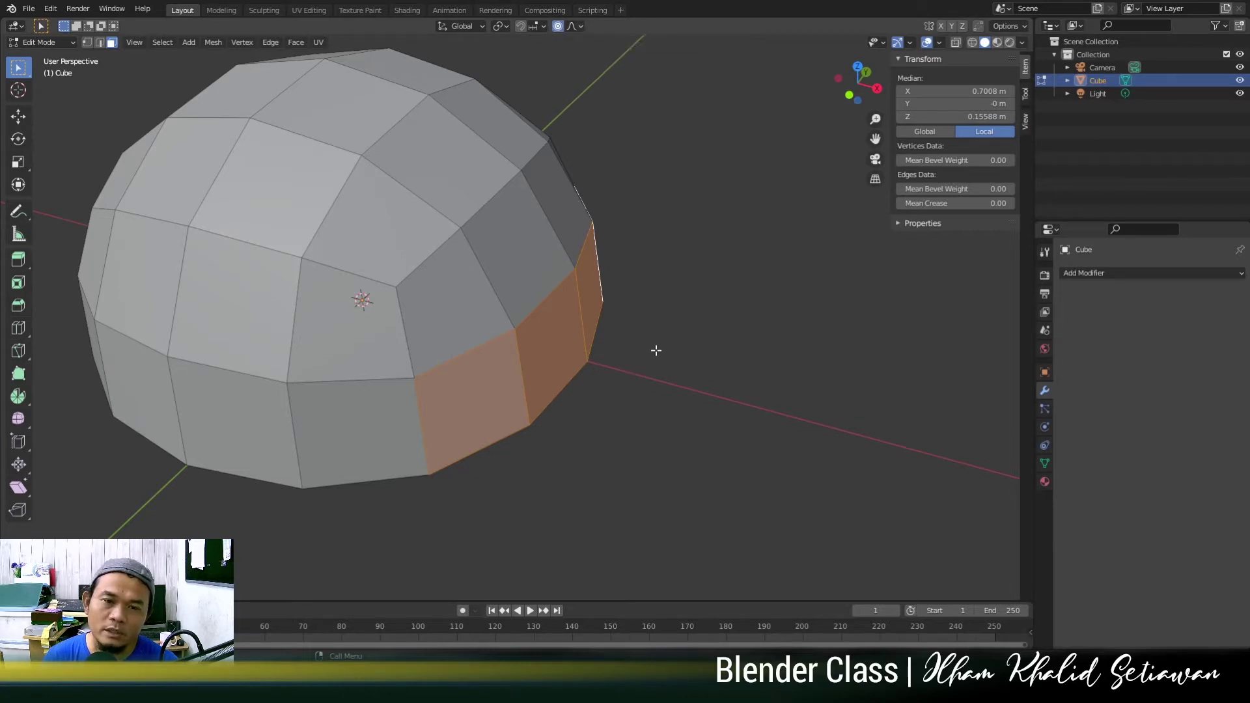
{"action": "key", "text": "g"}
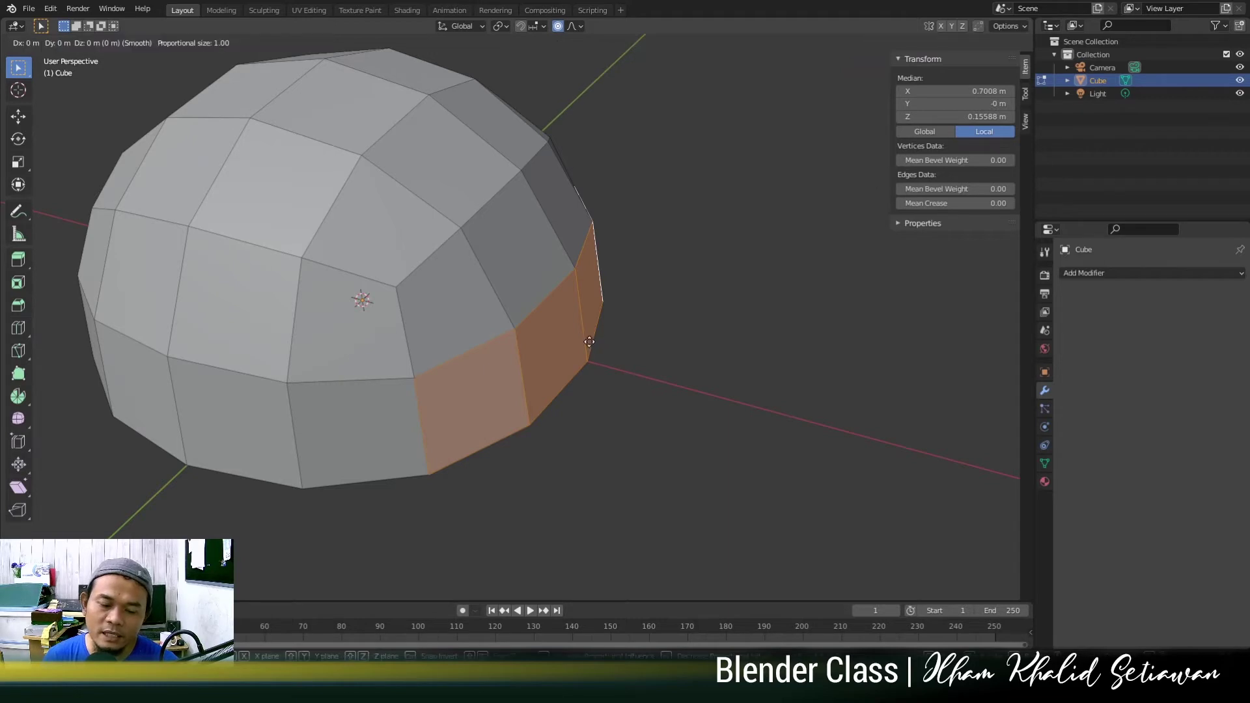
{"action": "key", "text": "x"}
{"action": "scroll", "coordinate": [606, 319], "scroll_direction": "up", "scroll_amount": 1}
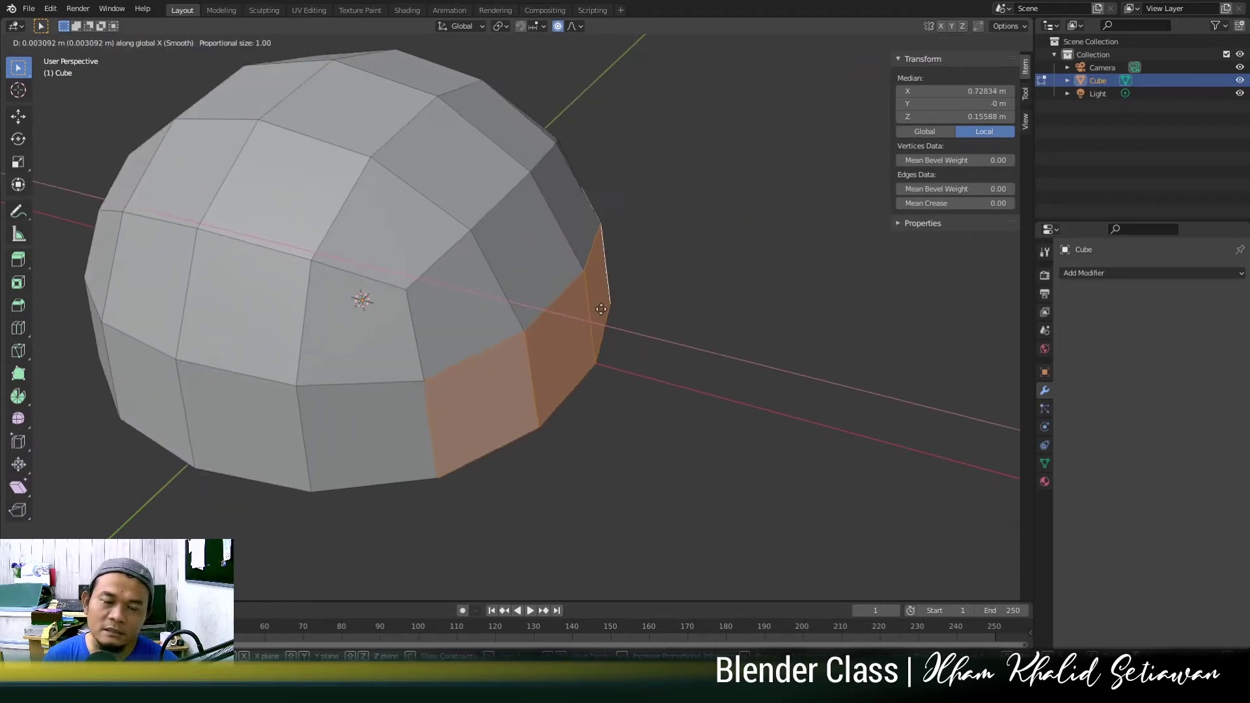
{"action": "scroll", "coordinate": [599, 308], "scroll_direction": "up", "scroll_amount": 1}
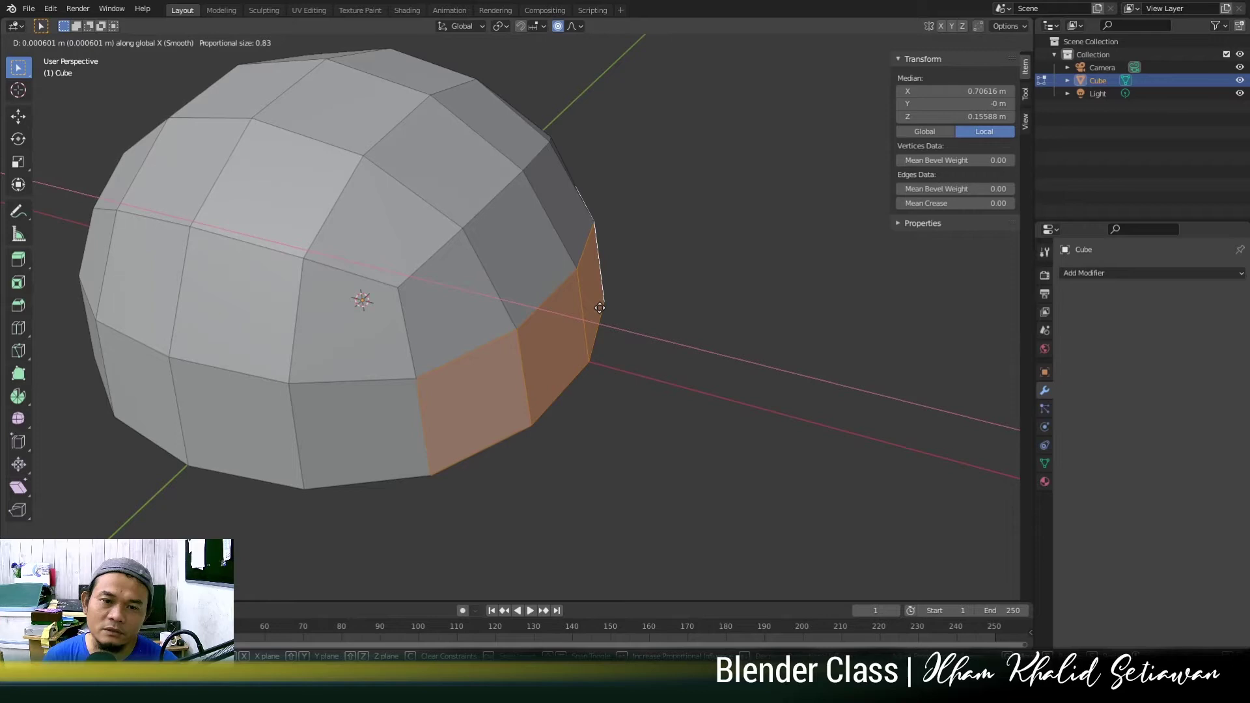
{"action": "scroll", "coordinate": [600, 308], "scroll_direction": "down", "scroll_amount": 13}
{"action": "scroll", "coordinate": [651, 332], "scroll_direction": "up", "scroll_amount": 20}
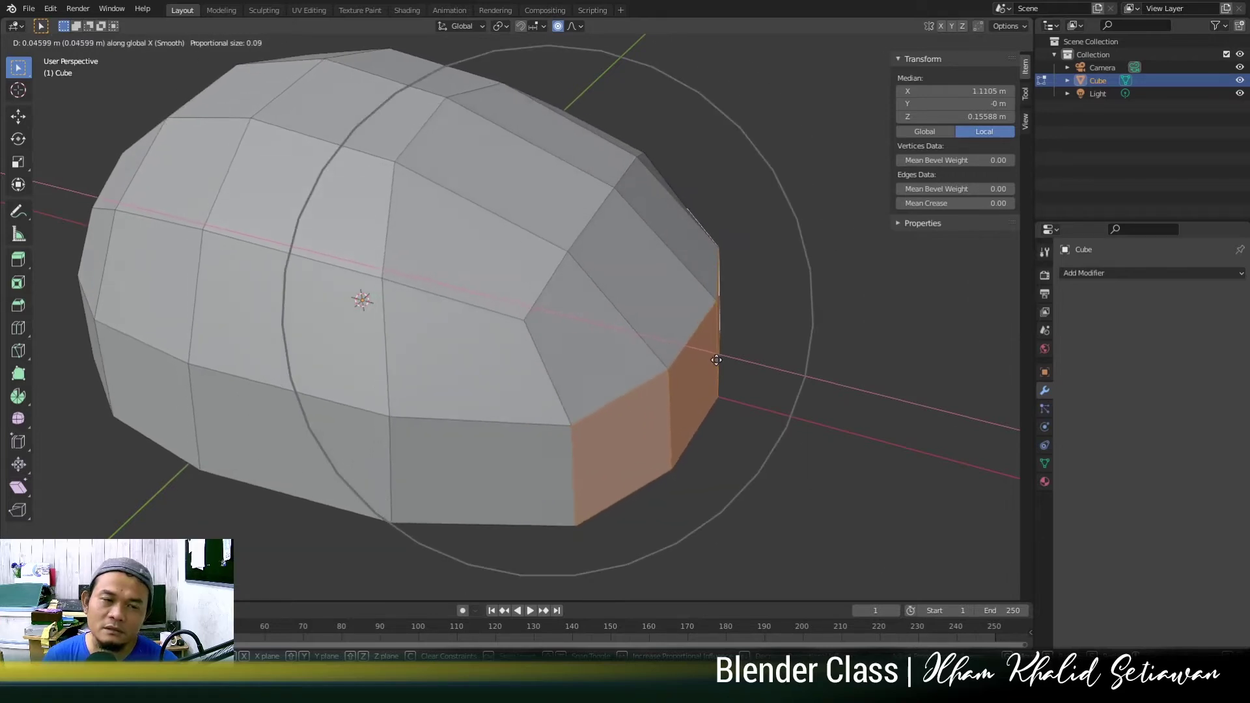
{"action": "scroll", "coordinate": [717, 400], "scroll_direction": "down", "scroll_amount": 1}
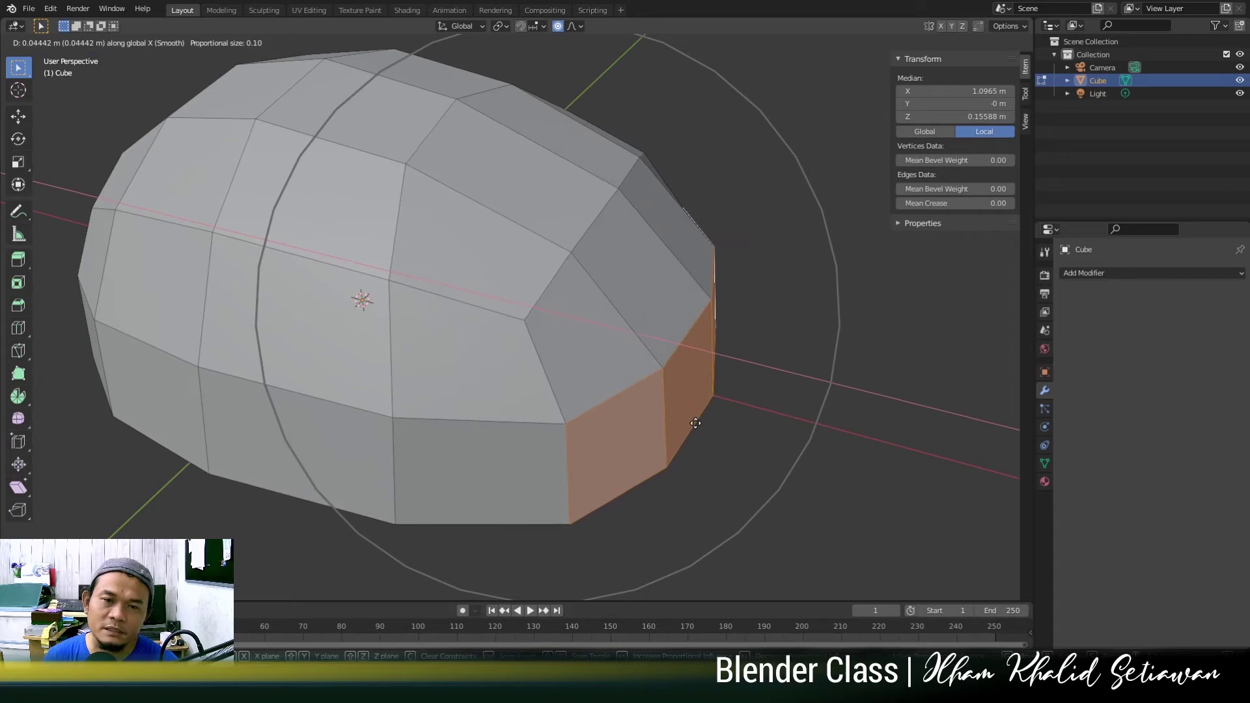
{"action": "left_click", "coordinate": [707, 430]}
Lower the edge loop above the dome's rim along Z by about 0.016 m with a proportional size of 0.05.
{"action": "scroll", "coordinate": [639, 405], "scroll_direction": "down", "scroll_amount": 4}
{"action": "middle_click_drag", "start_coordinate": [639, 404], "coordinate": [609, 341]}
{"action": "scroll", "coordinate": [609, 341], "scroll_direction": "up", "scroll_amount": 2}
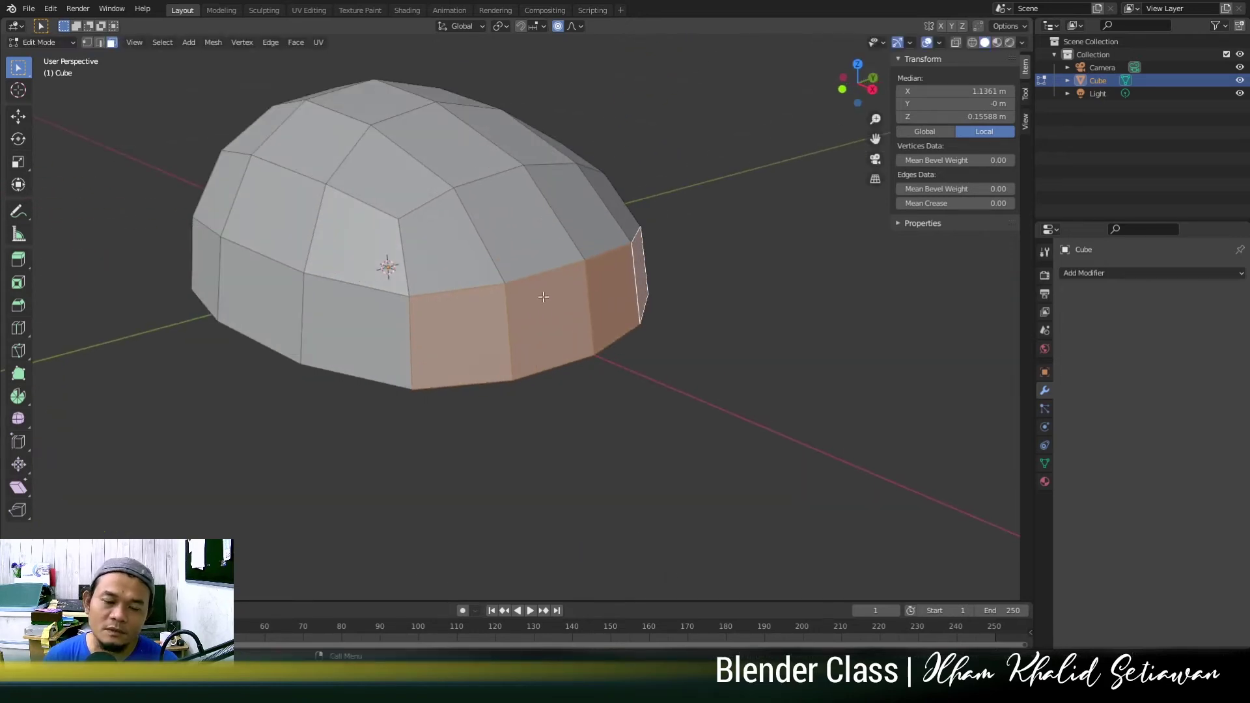
{"action": "key", "text": "2"}
{"action": "left_click", "coordinate": [545, 273], "text": "alt"}
{"action": "middle_click_drag", "start_coordinate": [541, 276], "coordinate": [607, 346]}
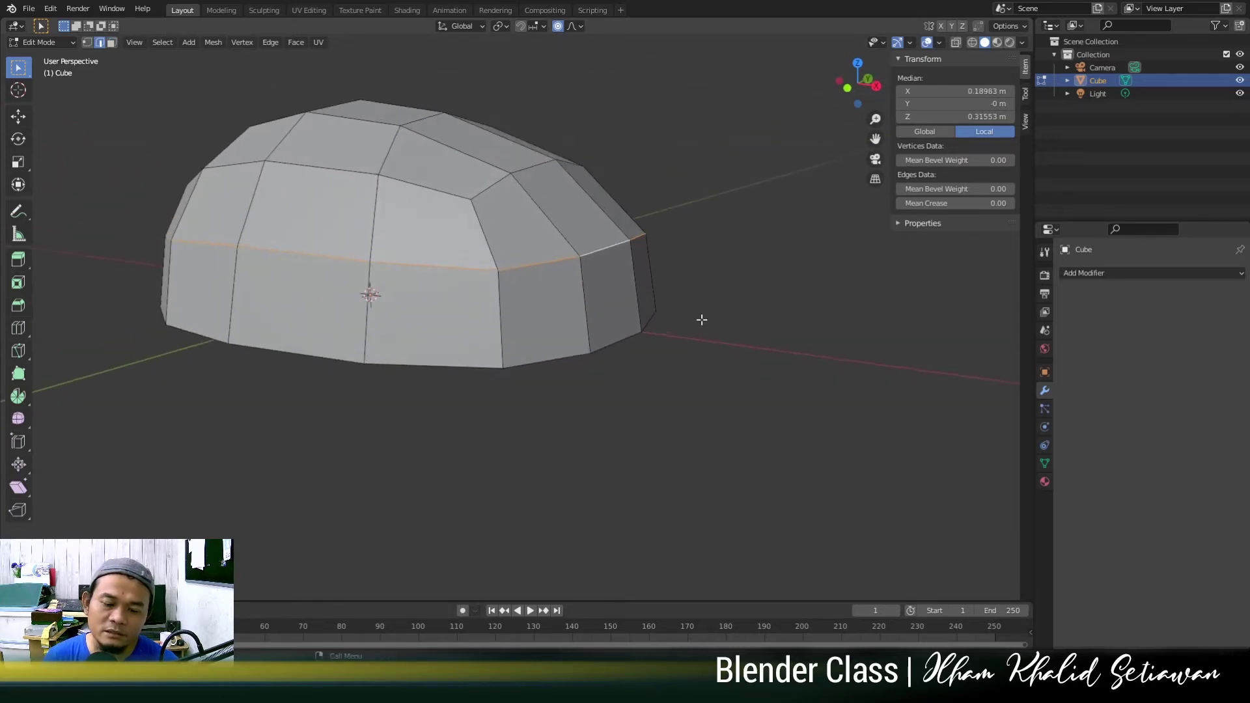
{"action": "key", "text": "g"}
{"action": "key", "text": "z"}
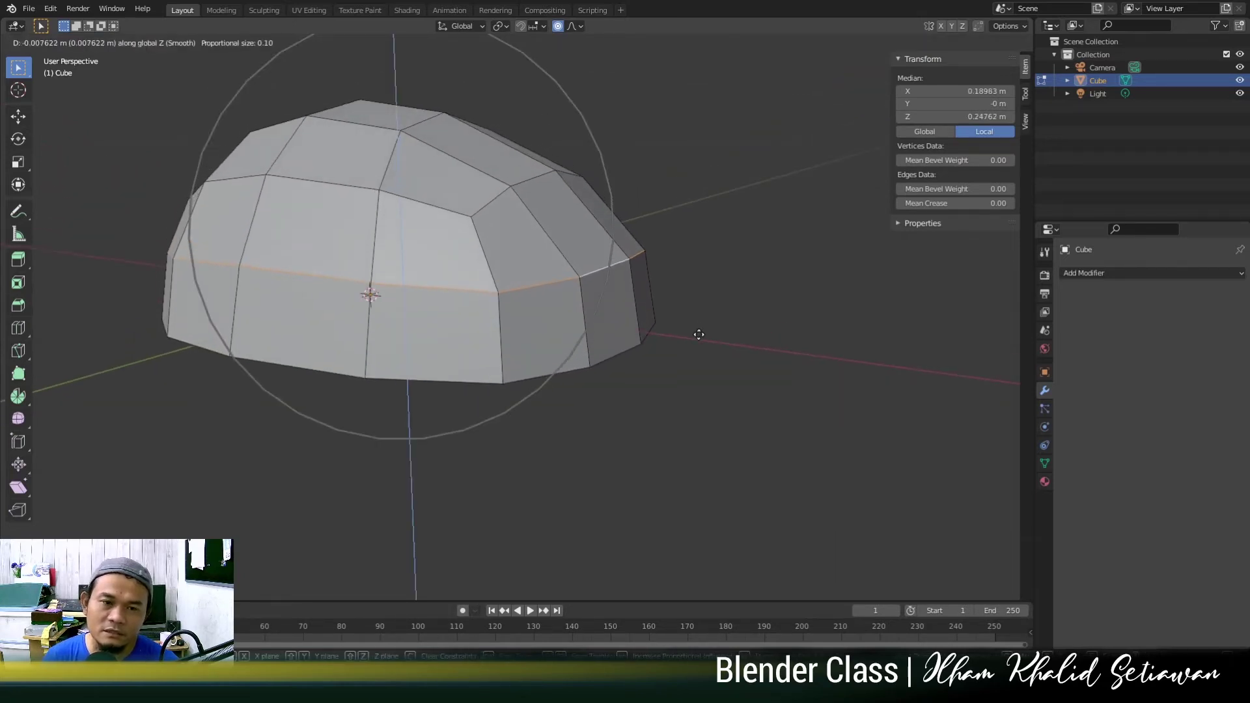
{"action": "scroll", "coordinate": [698, 338], "scroll_direction": "up", "scroll_amount": 7}
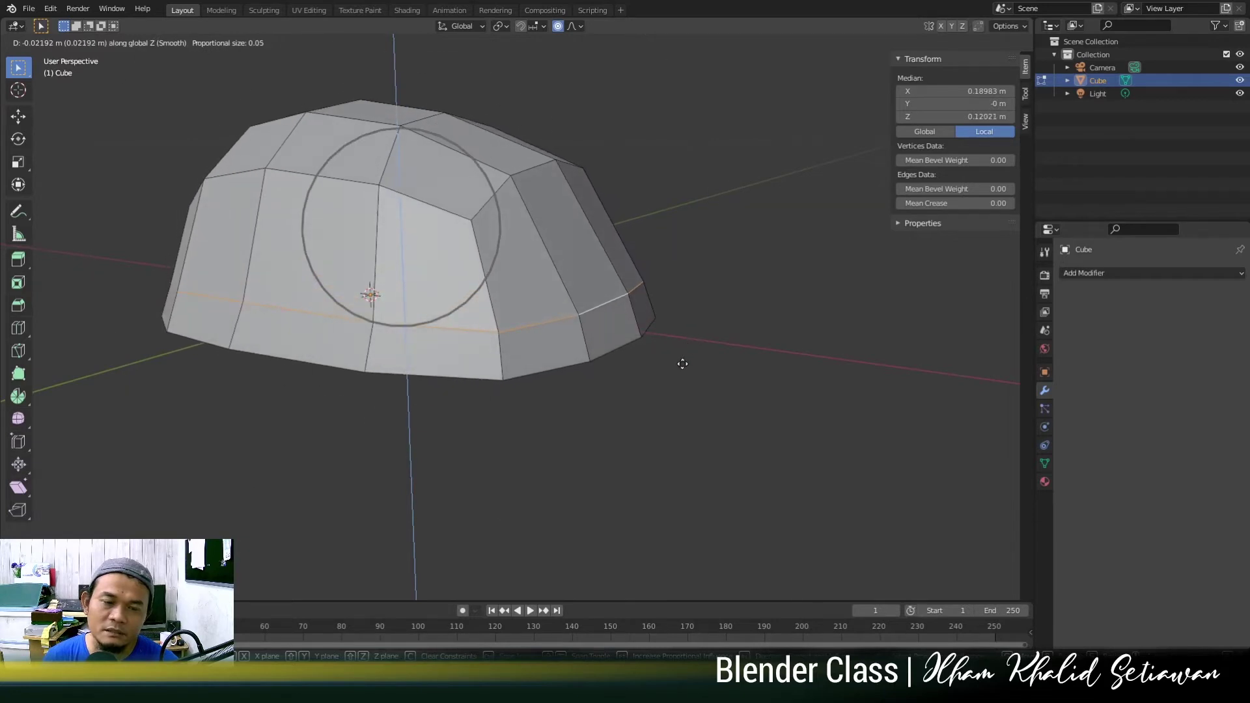
{"action": "left_click", "coordinate": [680, 352]}
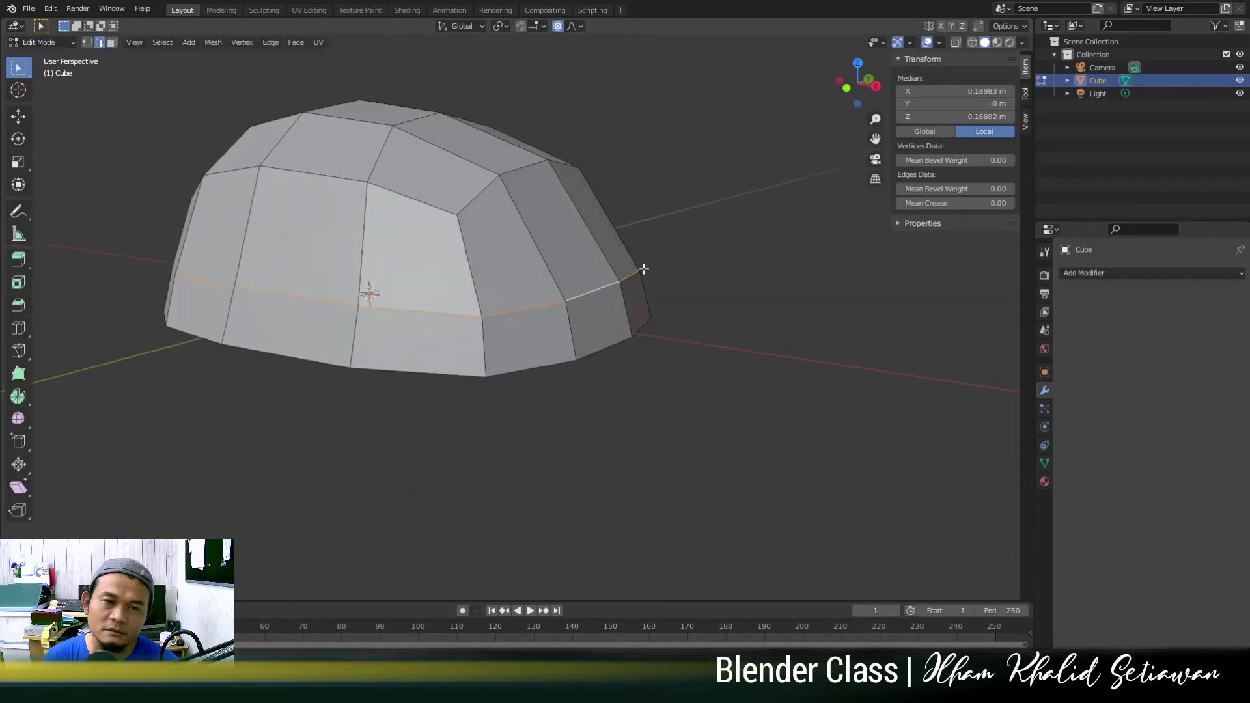
Lower the four edges across the crown's upper front by about 0.027 m in front view with a proportional size of 0.10.
{"action": "middle_click_drag", "start_coordinate": [643, 271], "coordinate": [506, 222]}
{"action": "left_click", "coordinate": [431, 201]}
{"action": "middle_click_drag", "start_coordinate": [431, 200], "coordinate": [450, 241]}
{"action": "left_click", "coordinate": [377, 193], "text": "shift"}
{"action": "left_click", "coordinate": [433, 192], "text": "shift"}
{"action": "left_click", "coordinate": [487, 202], "text": "shift"}
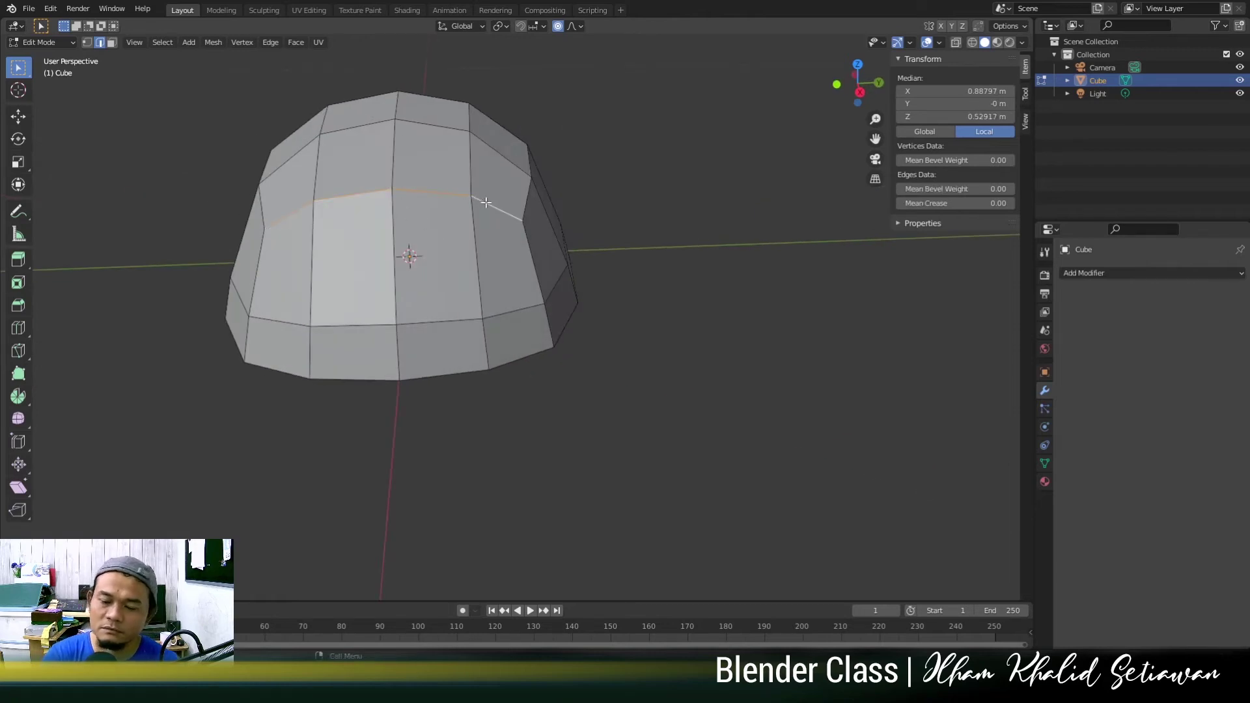
{"action": "key", "text": "KP_1"}
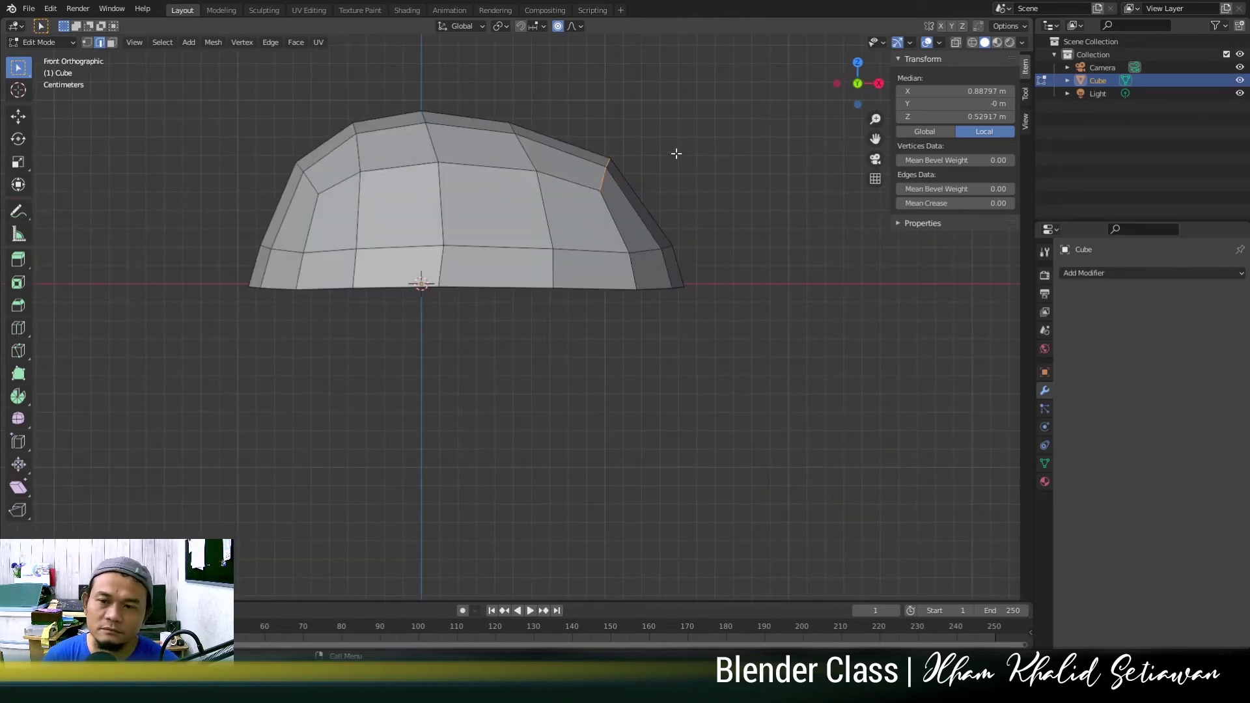
{"action": "key", "text": "g"}
{"action": "scroll", "coordinate": [671, 189], "scroll_direction": "down", "scroll_amount": 4}
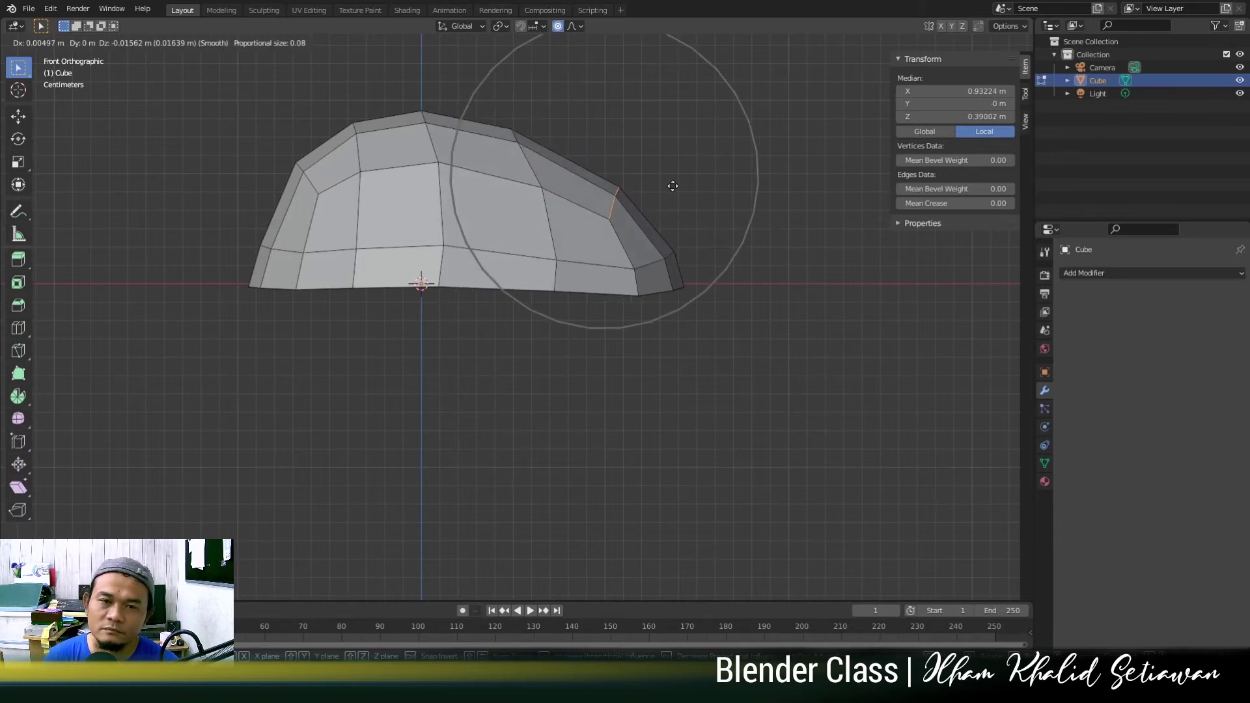
{"action": "scroll", "coordinate": [671, 189], "scroll_direction": "down", "scroll_amount": 2}
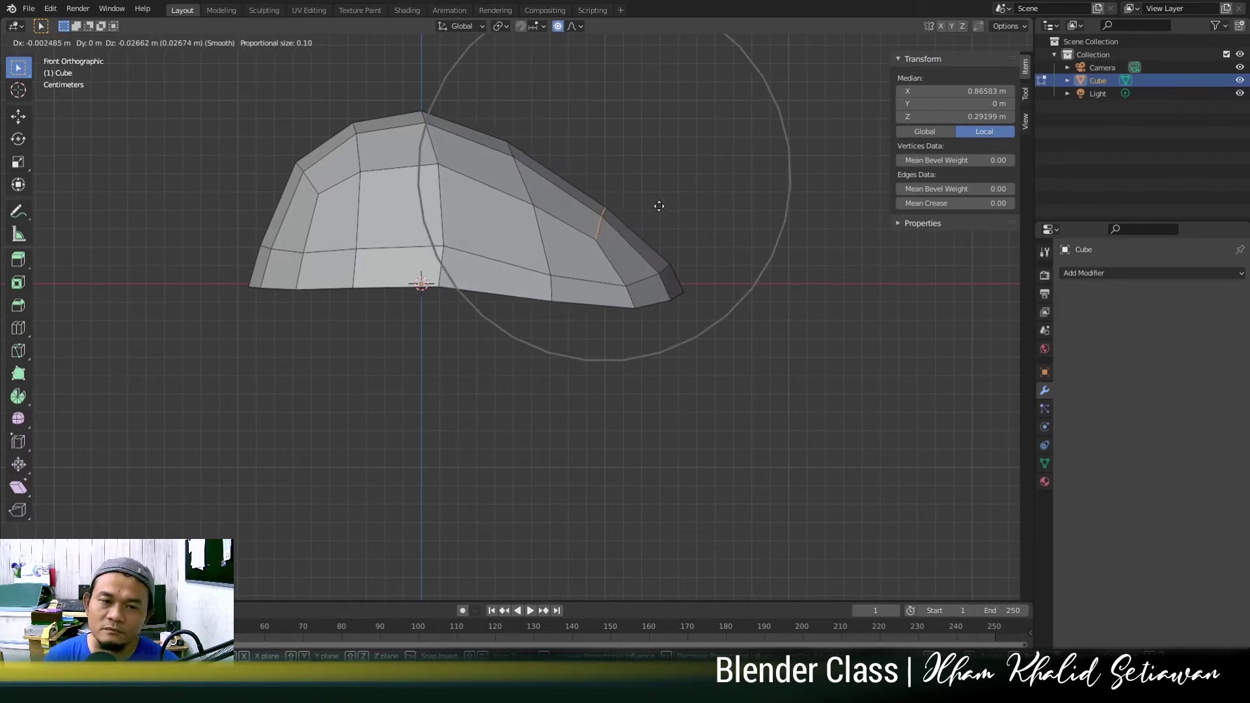
{"action": "left_click", "coordinate": [659, 205]}
Move the front edges of the bottom rim forward along X about 0.015 m with a proportional size of 0.05.
{"action": "middle_click_drag", "start_coordinate": [659, 206], "coordinate": [535, 331]}
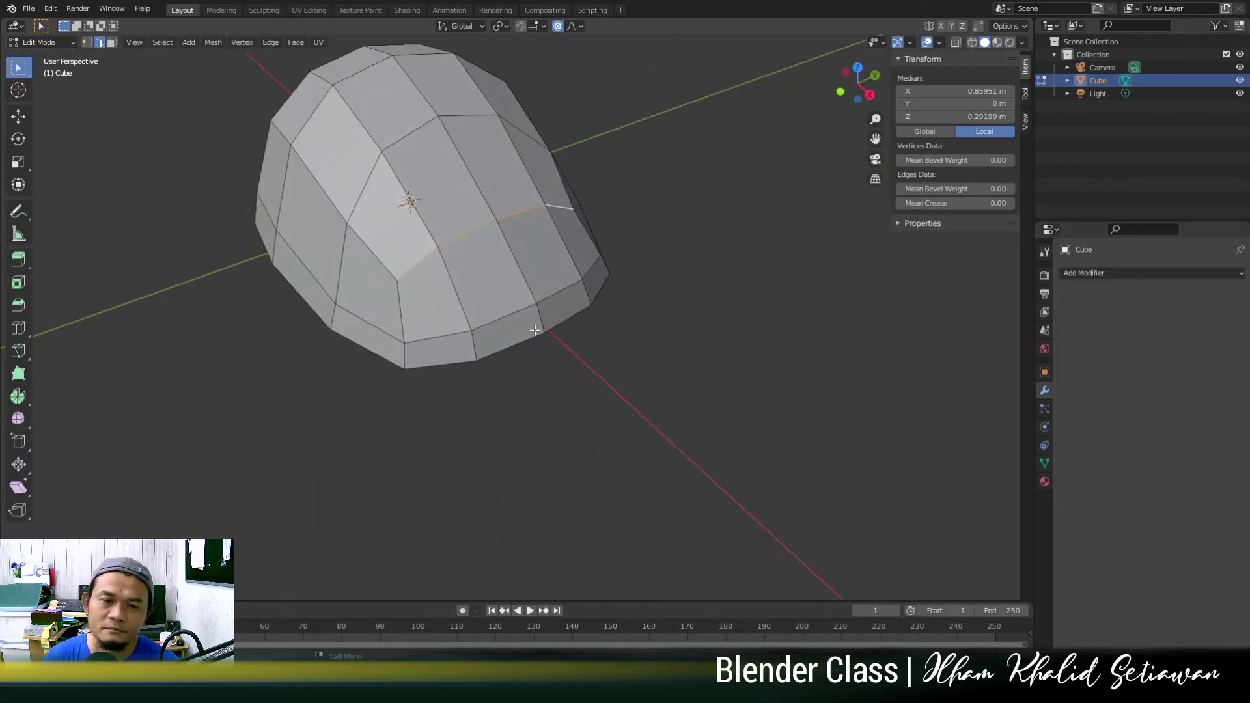
{"action": "scroll", "coordinate": [535, 331], "scroll_direction": "up", "scroll_amount": 1}
{"action": "left_click", "coordinate": [537, 342], "text": "alt"}
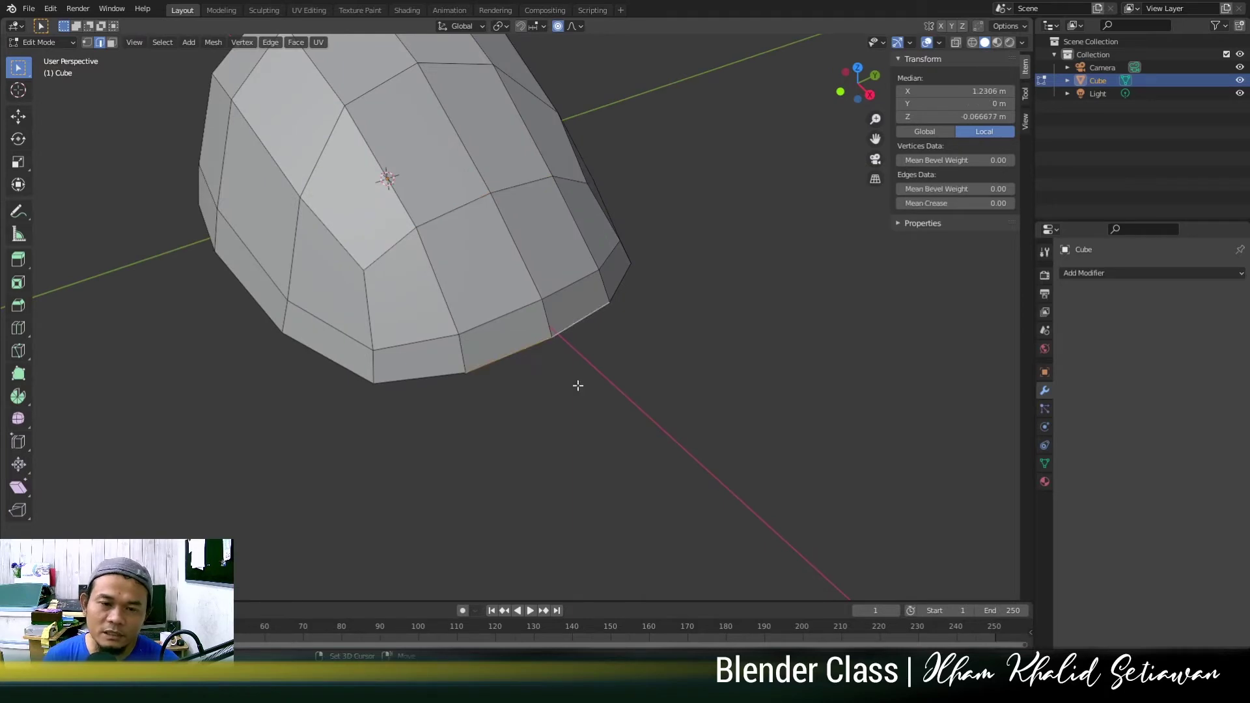
{"action": "middle_click_drag", "start_coordinate": [577, 382], "coordinate": [589, 405]}
{"action": "key", "text": "g"}
{"action": "key", "text": "x"}
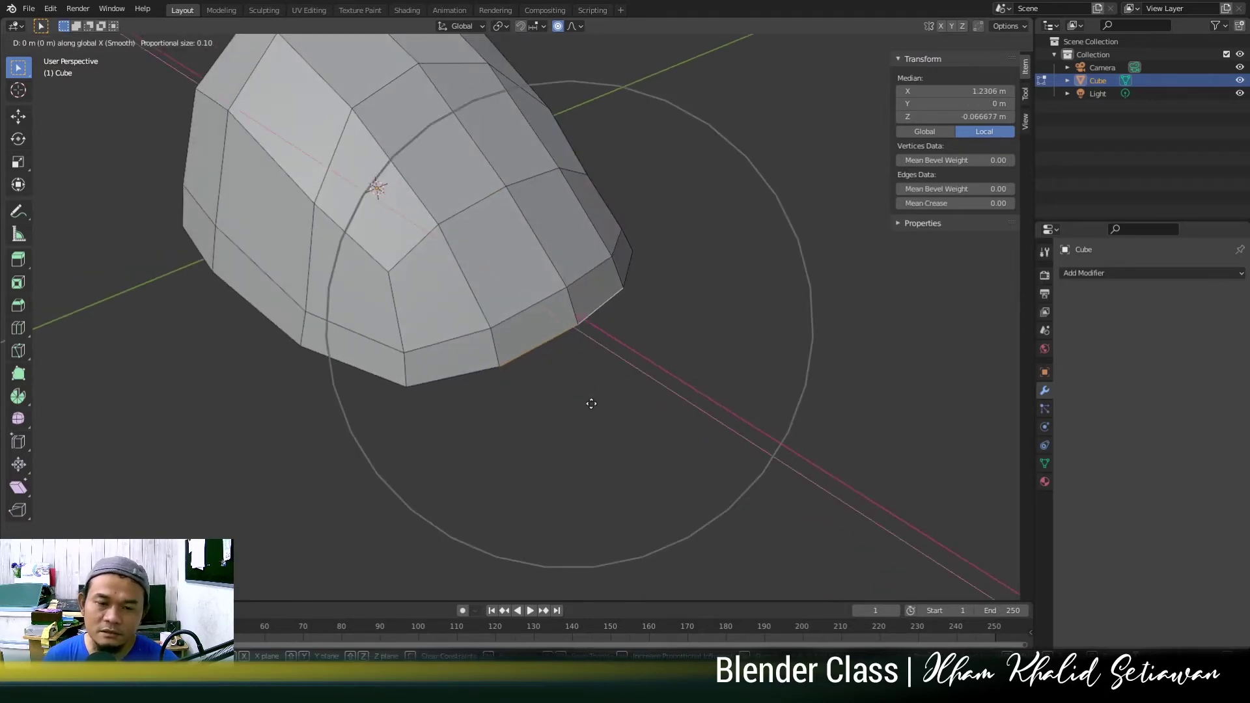
{"action": "scroll", "coordinate": [600, 405], "scroll_direction": "up", "scroll_amount": 3}
{"action": "scroll", "coordinate": [601, 406], "scroll_direction": "up", "scroll_amount": 3}
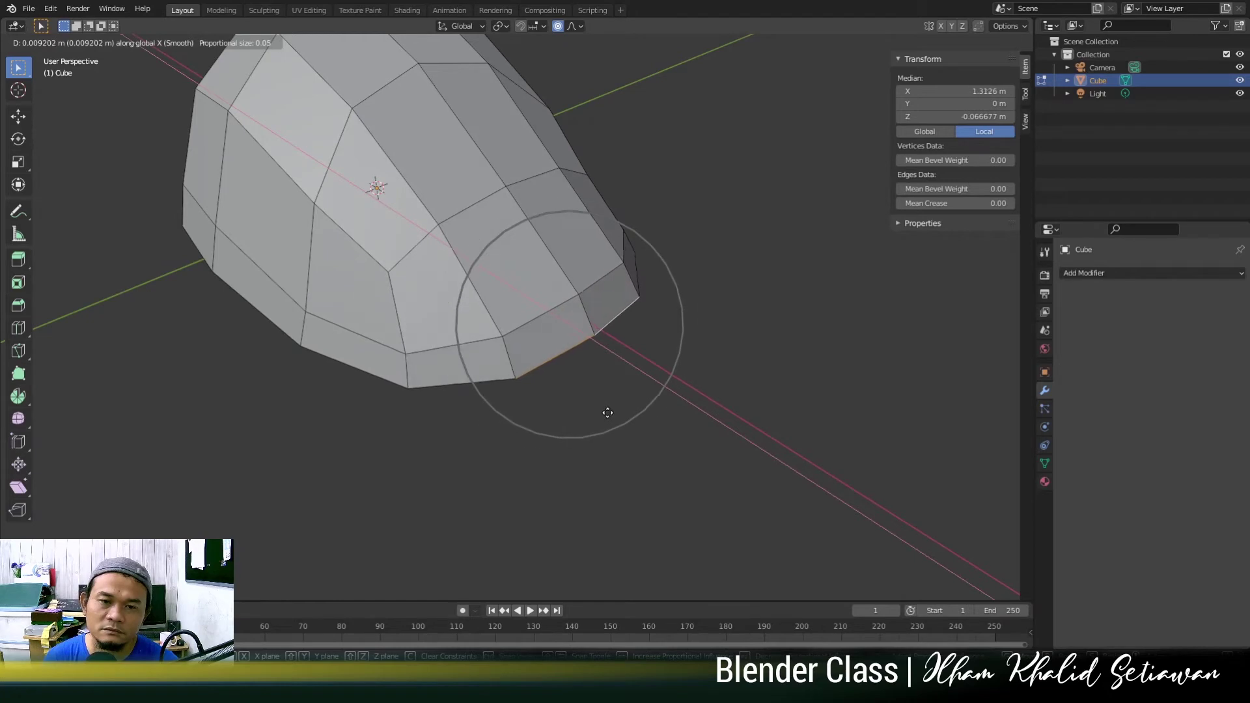
{"action": "left_click", "coordinate": [611, 417]}
Apply Shade Smooth to the cap crown in Object Mode, check its side profile and return to Edit Mode.
{"action": "scroll", "coordinate": [614, 425], "scroll_direction": "down", "scroll_amount": 3}
{"action": "middle_click_drag", "start_coordinate": [614, 425], "coordinate": [552, 350]}
{"action": "key", "text": "Tab"}
{"action": "key", "text": "Tab"}
{"action": "scroll", "coordinate": [493, 311], "scroll_direction": "up", "scroll_amount": 3}
{"action": "key", "text": "Tab"}
{"action": "right_click", "coordinate": [484, 288]}
{"action": "left_click", "coordinate": [486, 286]}
{"action": "right_click", "coordinate": [560, 289]}
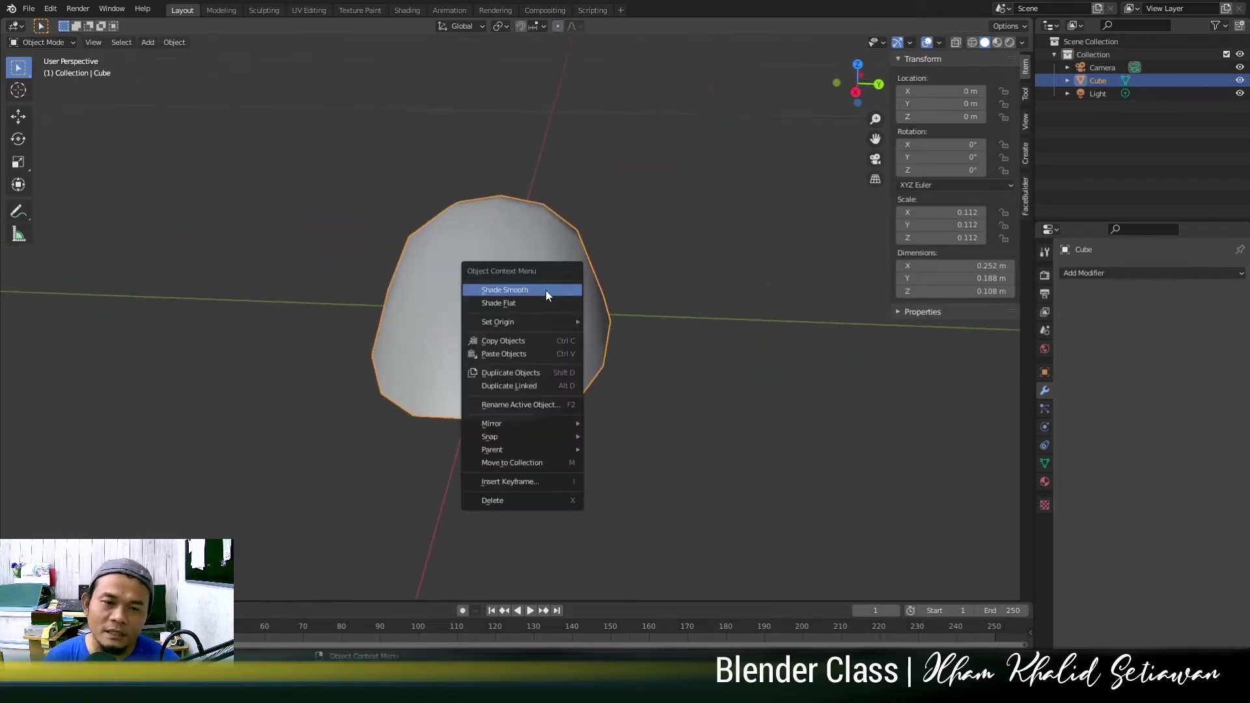
{"action": "left_click", "coordinate": [670, 284]}
{"action": "middle_click_drag", "start_coordinate": [670, 285], "coordinate": [422, 316]}
{"action": "left_click", "coordinate": [542, 297]}
{"action": "key", "text": "Tab"}
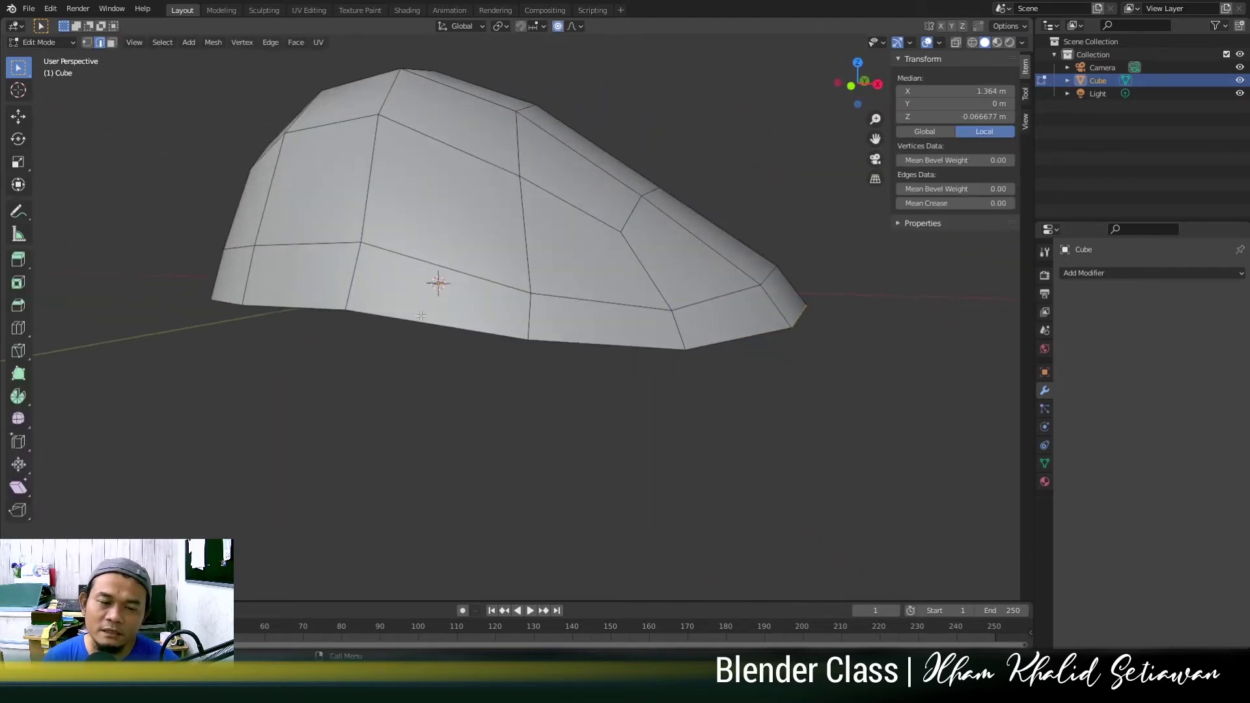
Extrude the cap's bottom rim loop downward along Z by about 0.008 m.
{"action": "middle_click_drag", "start_coordinate": [597, 342], "coordinate": [509, 321]}
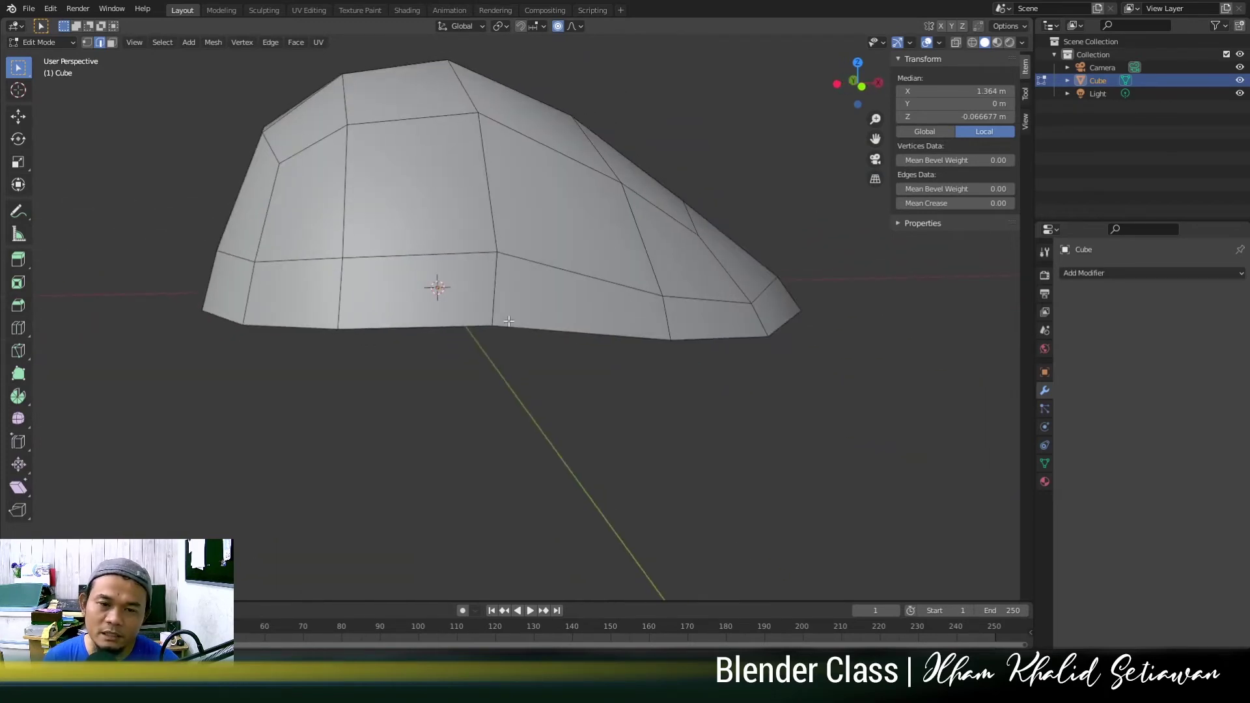
{"action": "left_click", "coordinate": [550, 335], "text": "alt"}
{"action": "middle_click_drag", "start_coordinate": [708, 418], "coordinate": [671, 371]}
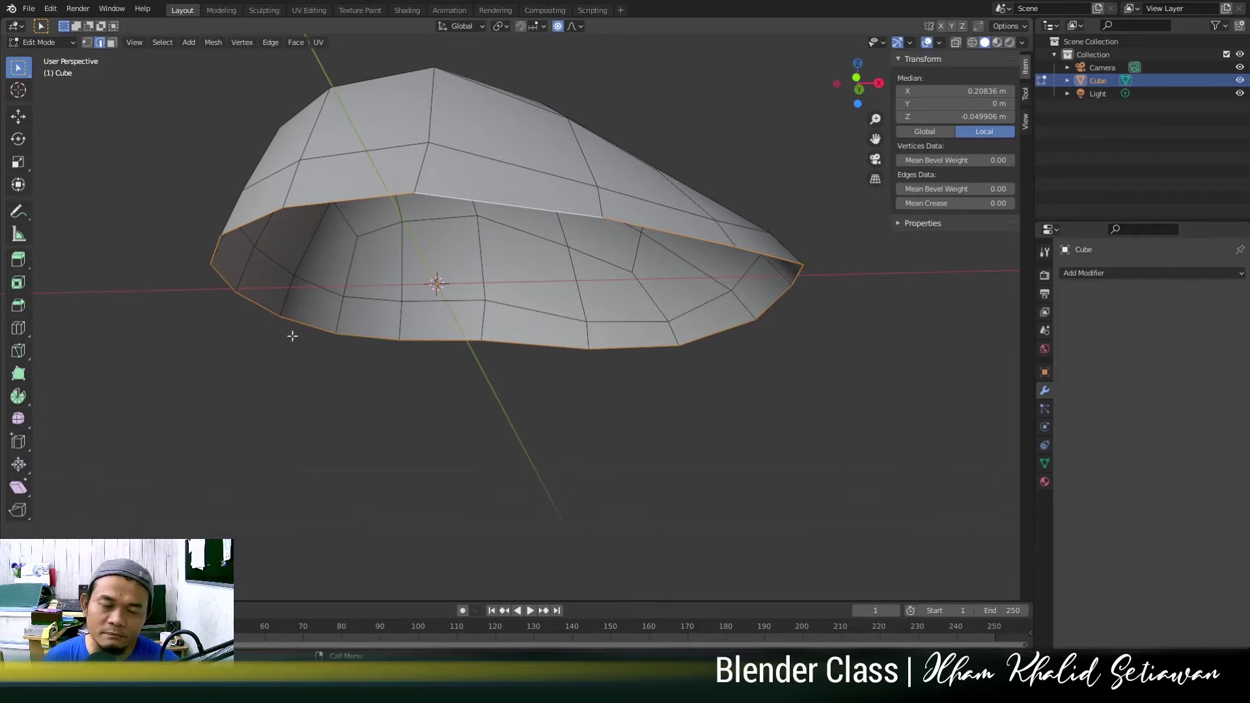
{"action": "middle_click_drag", "start_coordinate": [704, 402], "coordinate": [705, 412]}
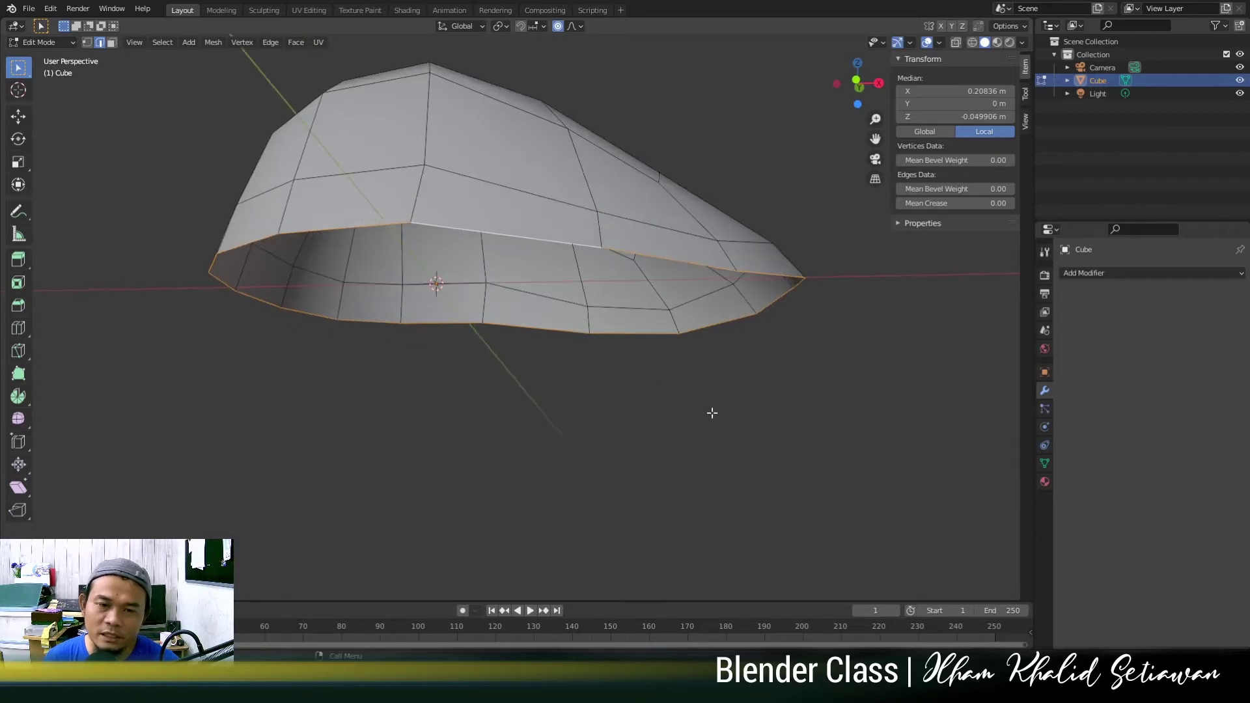
{"action": "key", "text": "e"}
{"action": "key", "text": "z"}
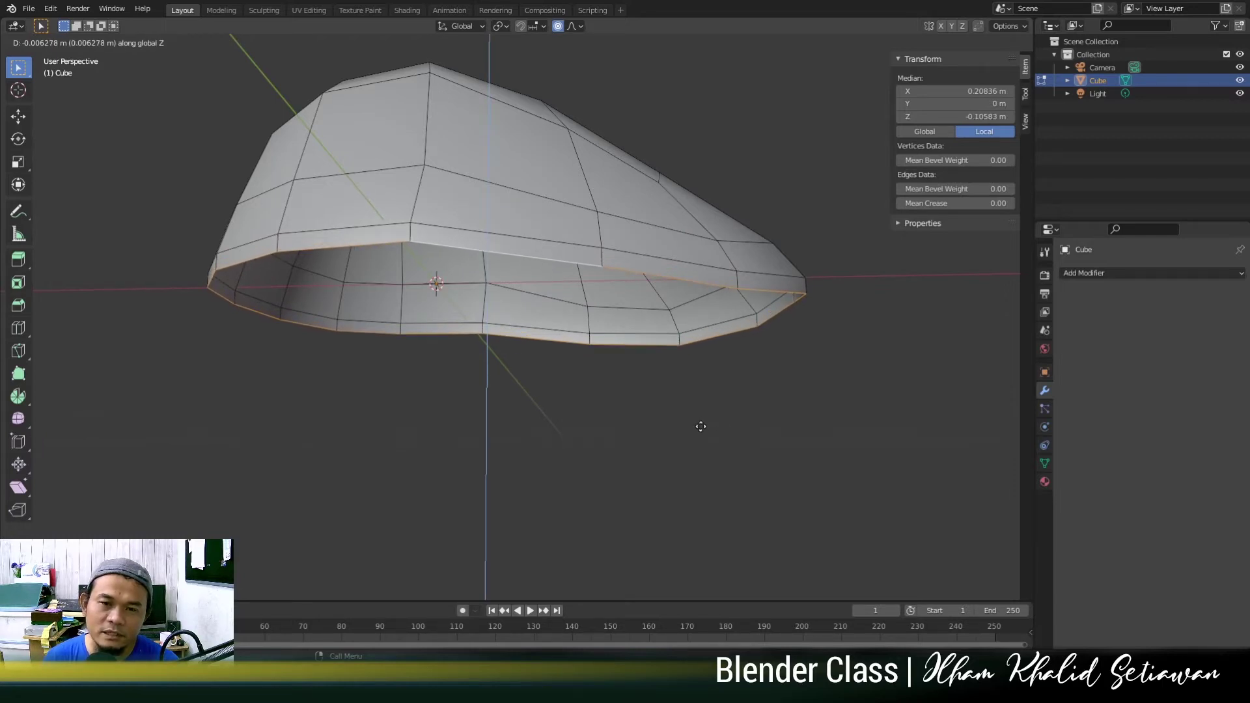
{"action": "left_click", "coordinate": [700, 427]}
{"action": "middle_click_drag", "start_coordinate": [700, 428], "coordinate": [773, 363]}
{"action": "key", "text": "Tab"}
{"action": "middle_click_drag", "start_coordinate": [605, 339], "coordinate": [696, 313]}
{"action": "key", "text": "Tab"}
{"action": "scroll", "coordinate": [627, 313], "scroll_direction": "up", "scroll_amount": 2}
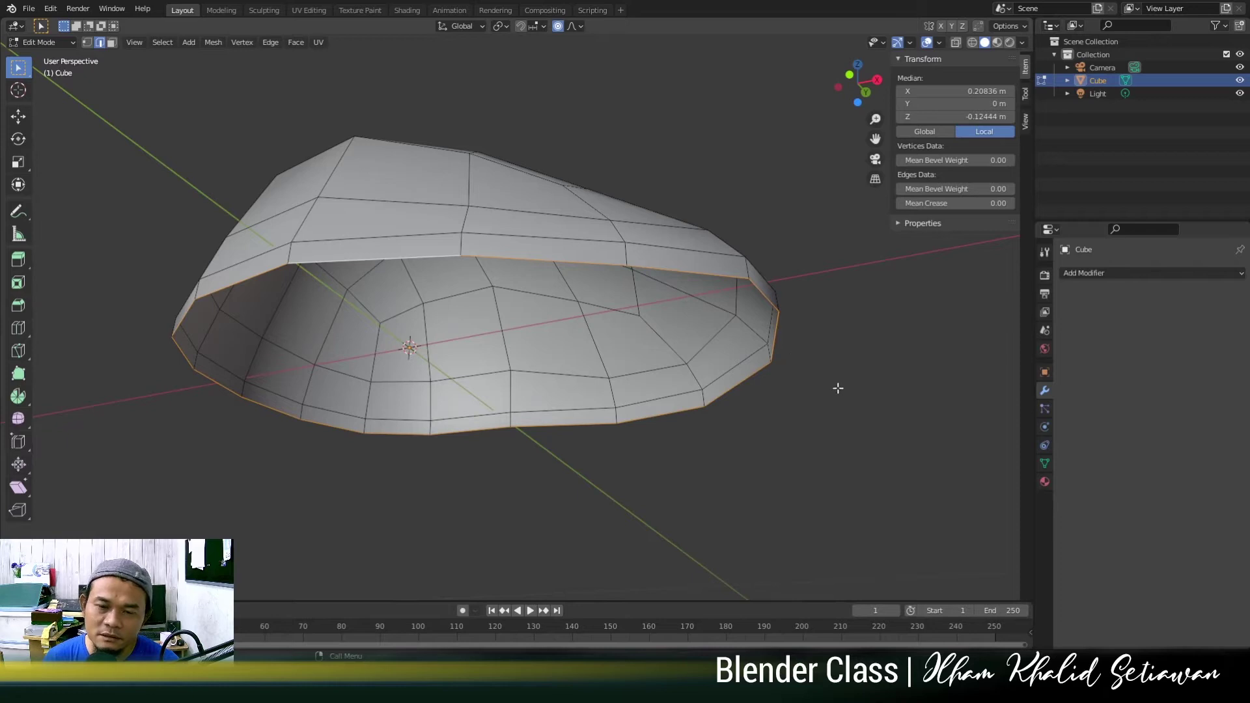
Extrude the bottom rim loop down once more along Z to add a narrow second band of about 0.004 m.
{"action": "middle_click_drag", "start_coordinate": [641, 281], "coordinate": [698, 335]}
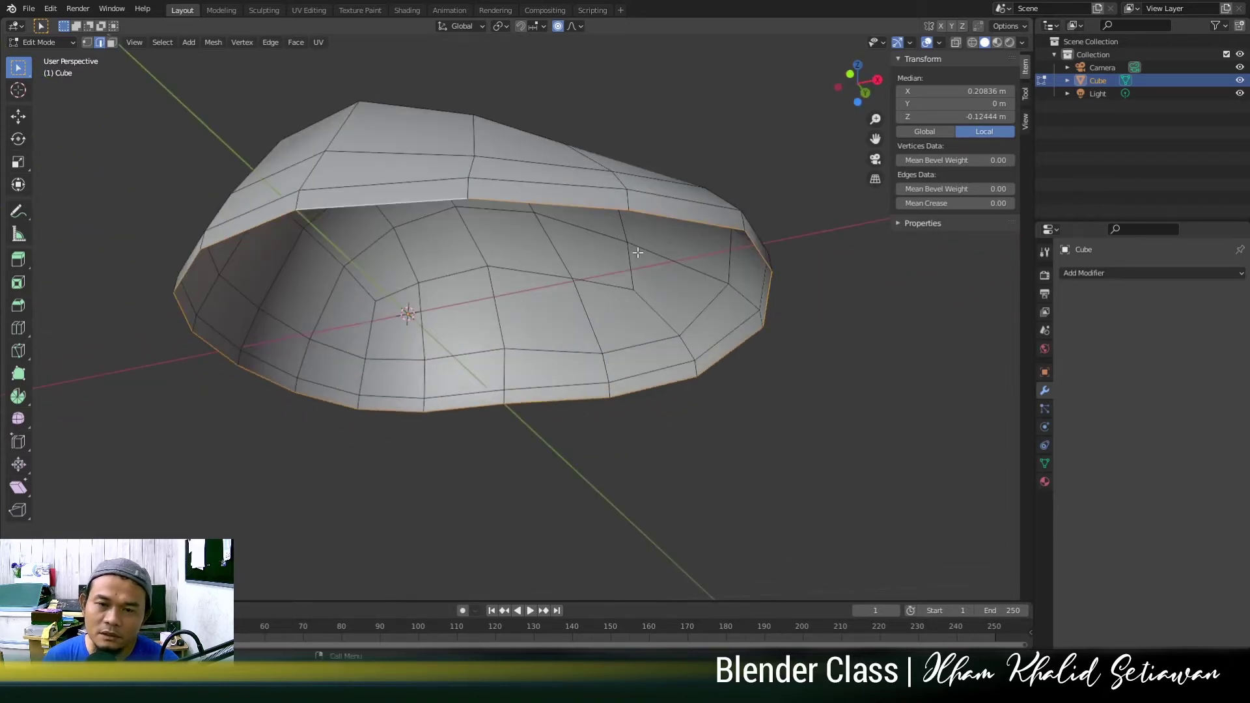
{"action": "middle_click_drag", "start_coordinate": [642, 293], "coordinate": [643, 319]}
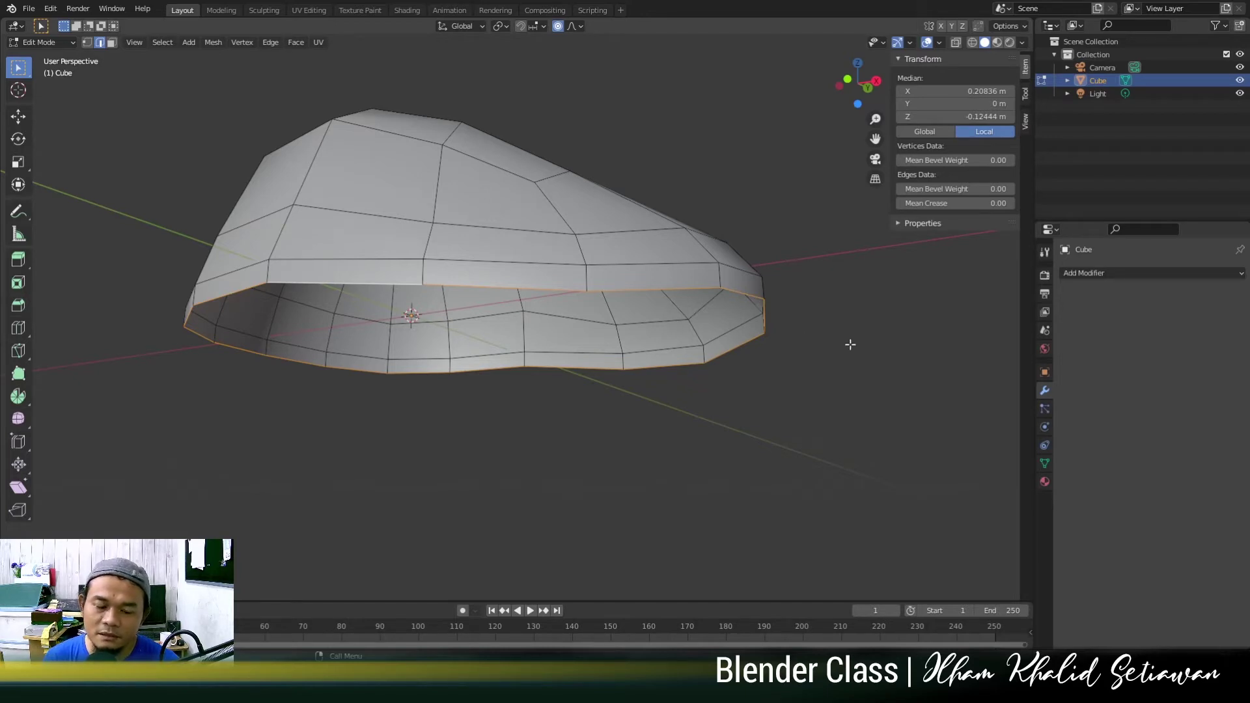
{"action": "key", "text": "g"}
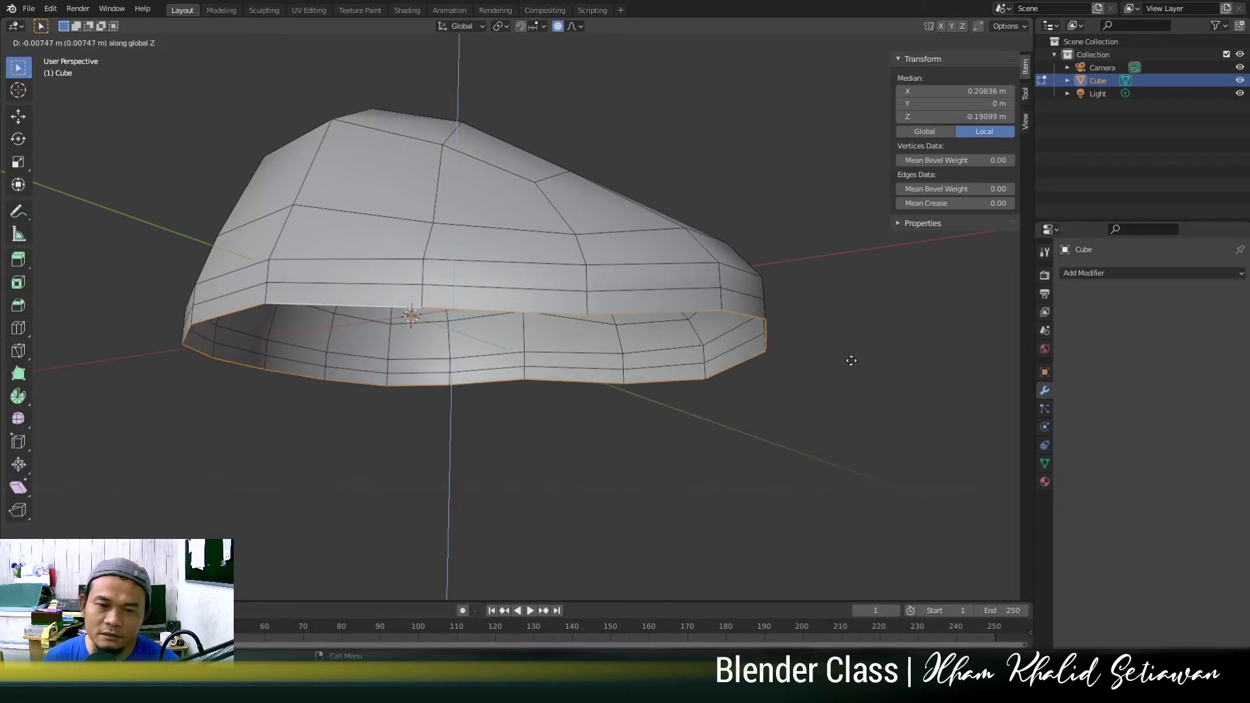
{"action": "left_click", "coordinate": [849, 350]}
{"action": "middle_click_drag", "start_coordinate": [838, 377], "coordinate": [674, 292]}
{"action": "left_click", "coordinate": [587, 256]}
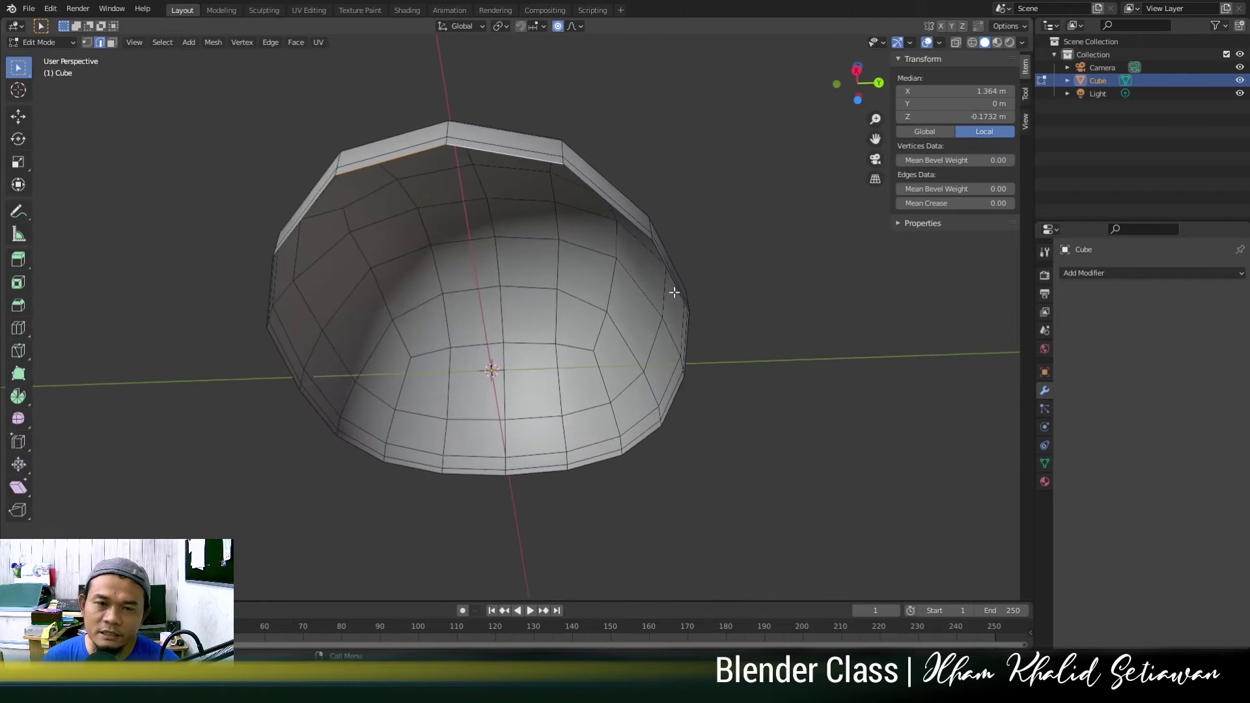
{"action": "left_click", "coordinate": [590, 190], "text": "shift"}
{"action": "middle_click_drag", "start_coordinate": [688, 217], "coordinate": [684, 243]}
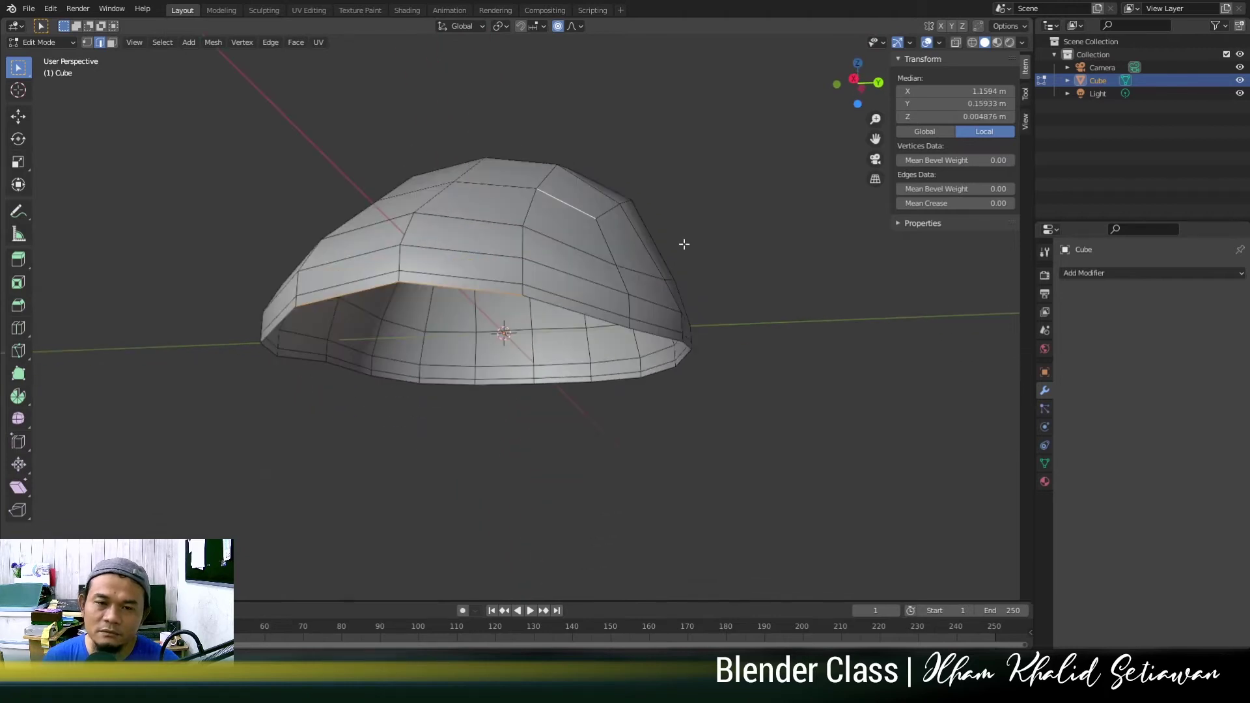
{"action": "key", "text": "alt+a"}
Move the four front edges of the bottom rim back along X about 0.041 m with a proportional size of 0.02.
{"action": "left_click", "coordinate": [560, 307]}
{"action": "left_click", "coordinate": [494, 289], "text": "alt+shift"}
{"action": "middle_click_drag", "start_coordinate": [495, 289], "coordinate": [441, 320]}
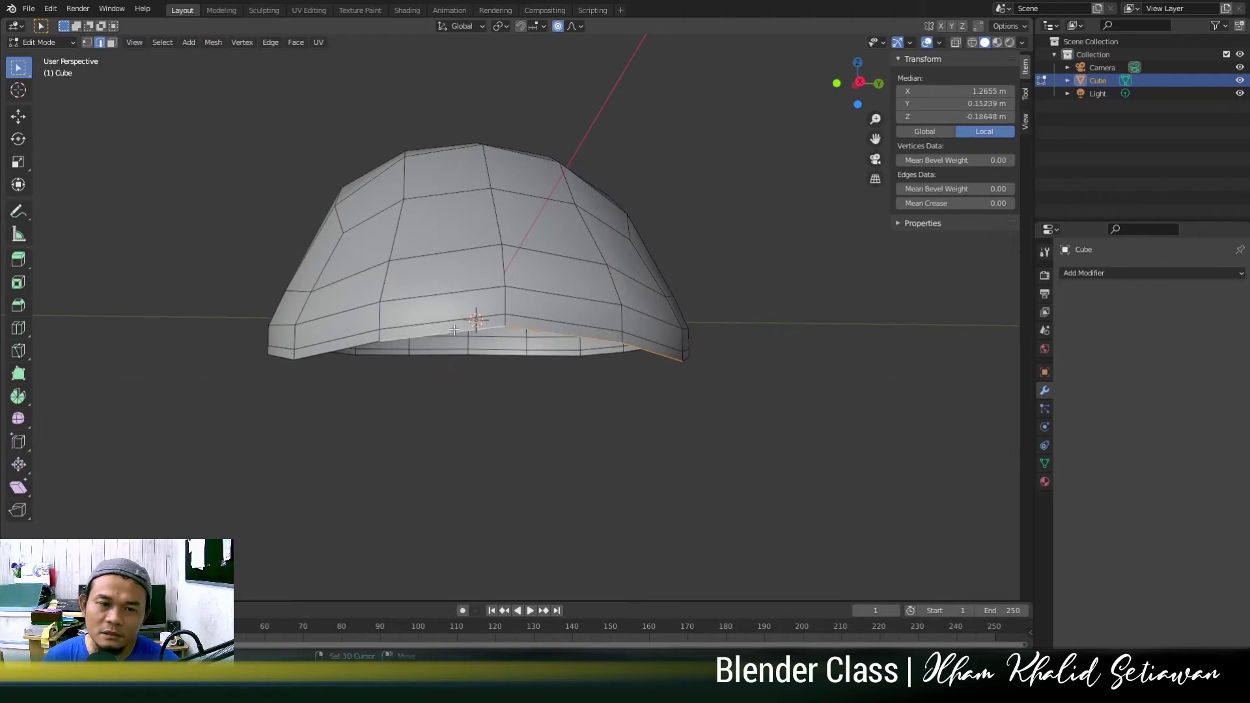
{"action": "middle_click_drag", "start_coordinate": [483, 365], "coordinate": [838, 462]}
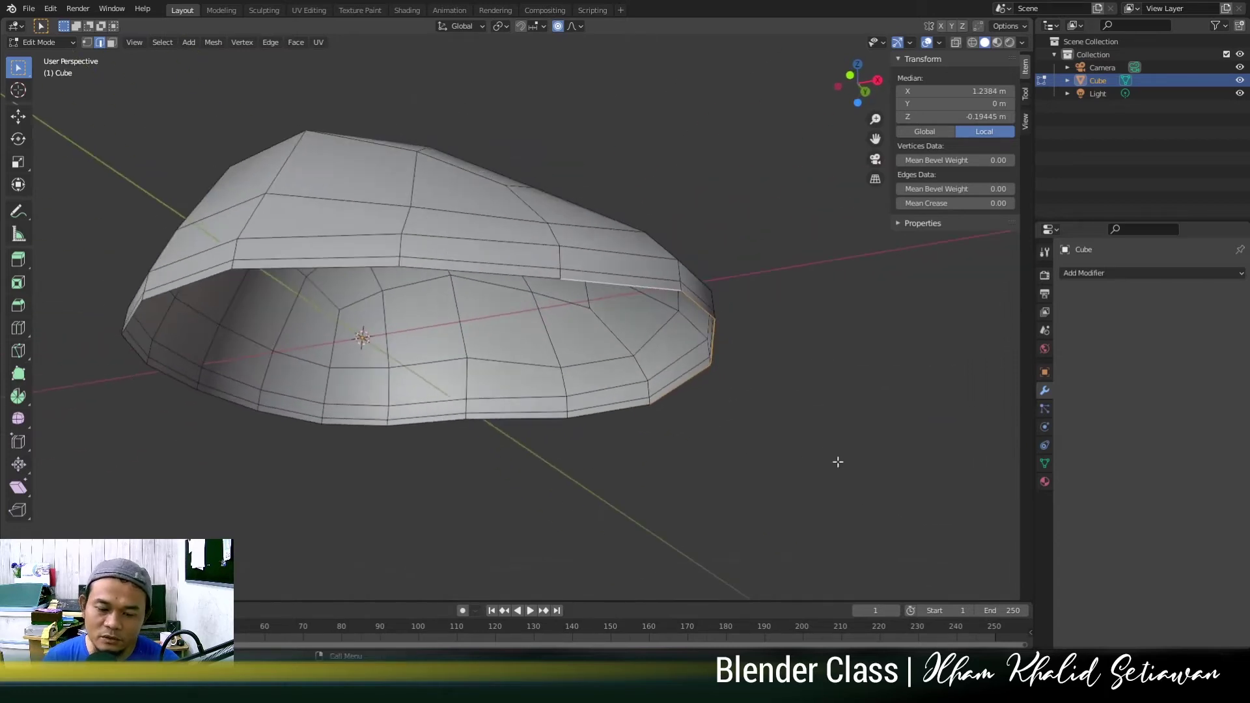
{"action": "key", "text": "g"}
{"action": "key", "text": "x"}
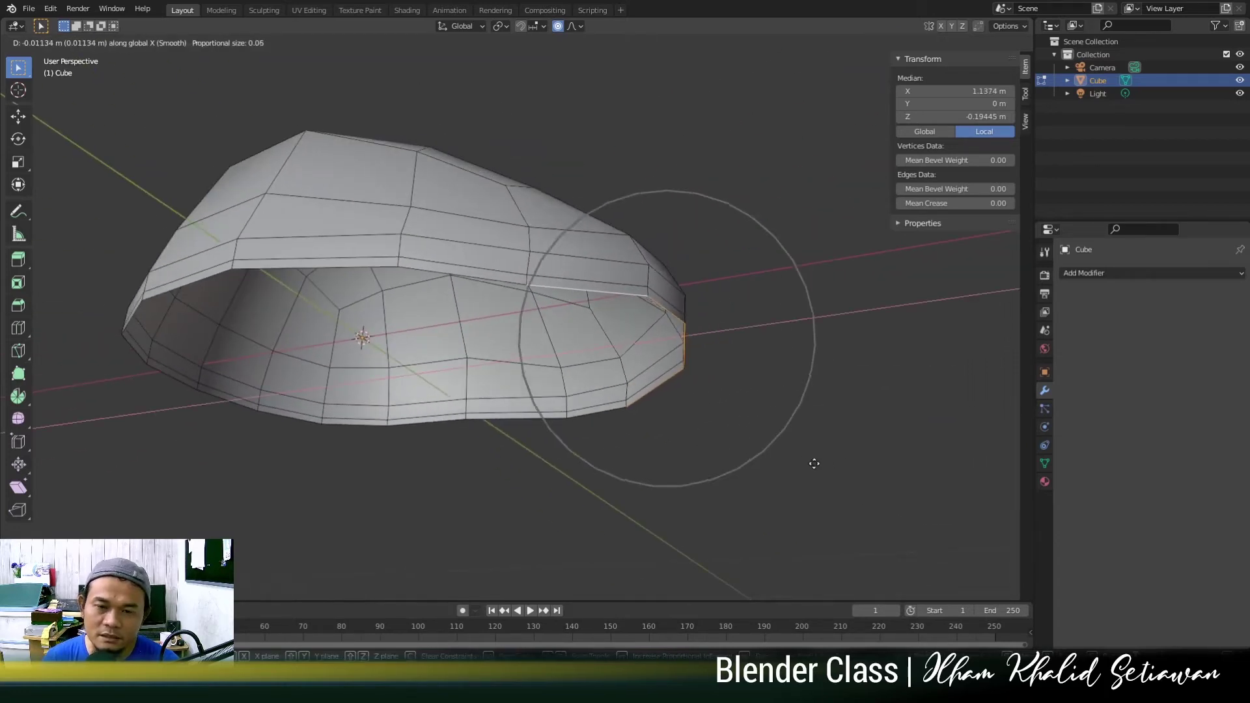
{"action": "scroll", "coordinate": [814, 464], "scroll_direction": "down", "scroll_amount": 10}
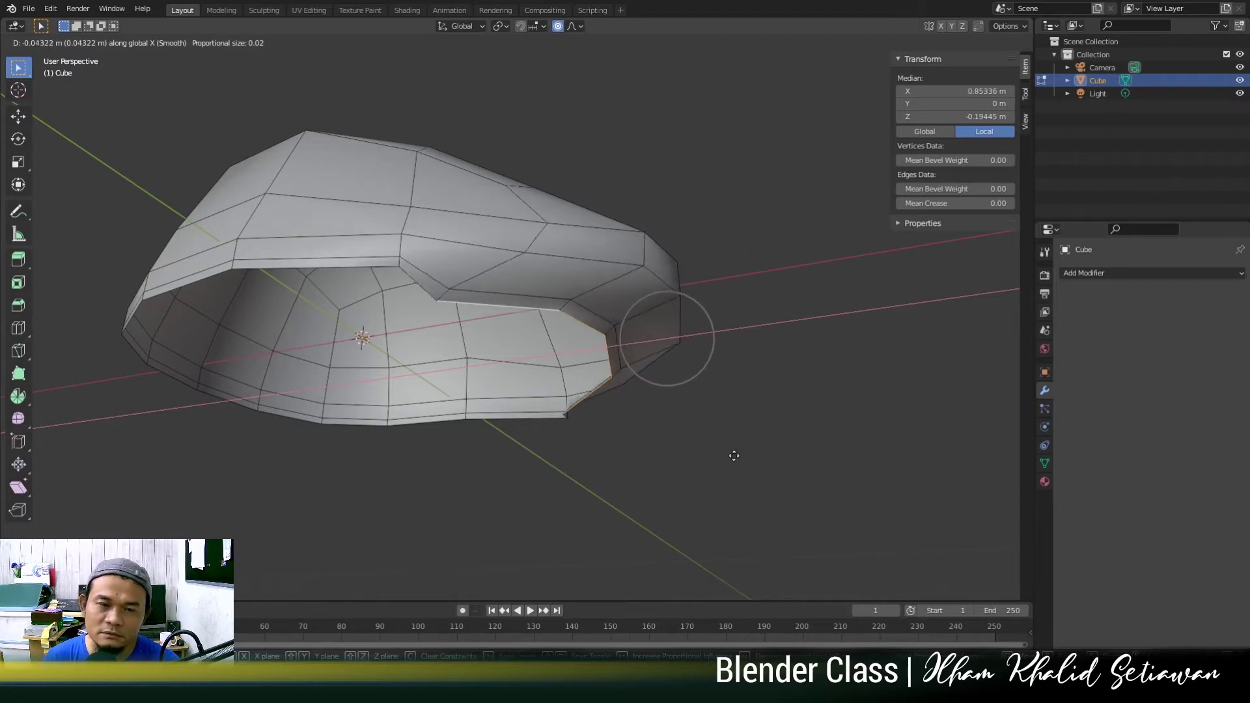
{"action": "scroll", "coordinate": [736, 456], "scroll_direction": "down", "scroll_amount": 7}
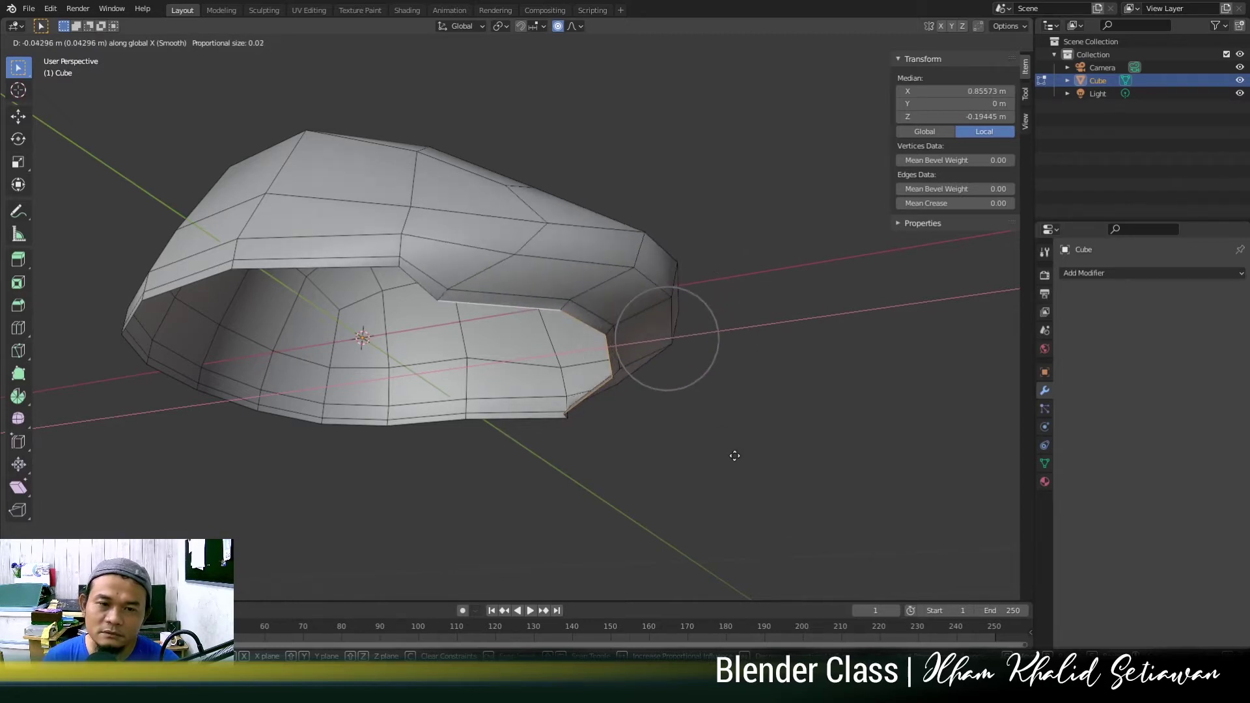
{"action": "scroll", "coordinate": [736, 455], "scroll_direction": "down", "scroll_amount": 7}
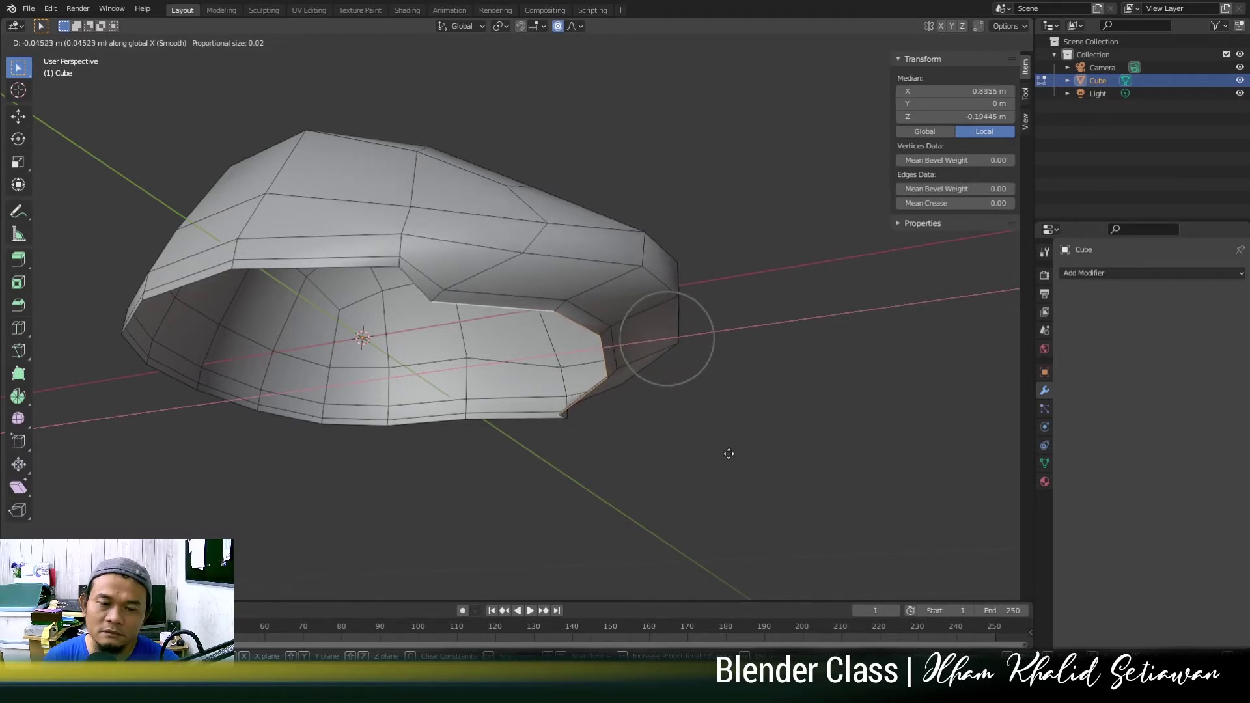
{"action": "left_click", "coordinate": [739, 453]}
Move the two middle edges of the recessed front rim further back along X about 0.013 m with a proportional size of 0.02.
{"action": "middle_click_drag", "start_coordinate": [756, 455], "coordinate": [634, 354]}
{"action": "scroll", "coordinate": [634, 354], "scroll_direction": "up", "scroll_amount": 3}
{"action": "middle_click_drag", "start_coordinate": [561, 299], "coordinate": [582, 344]}
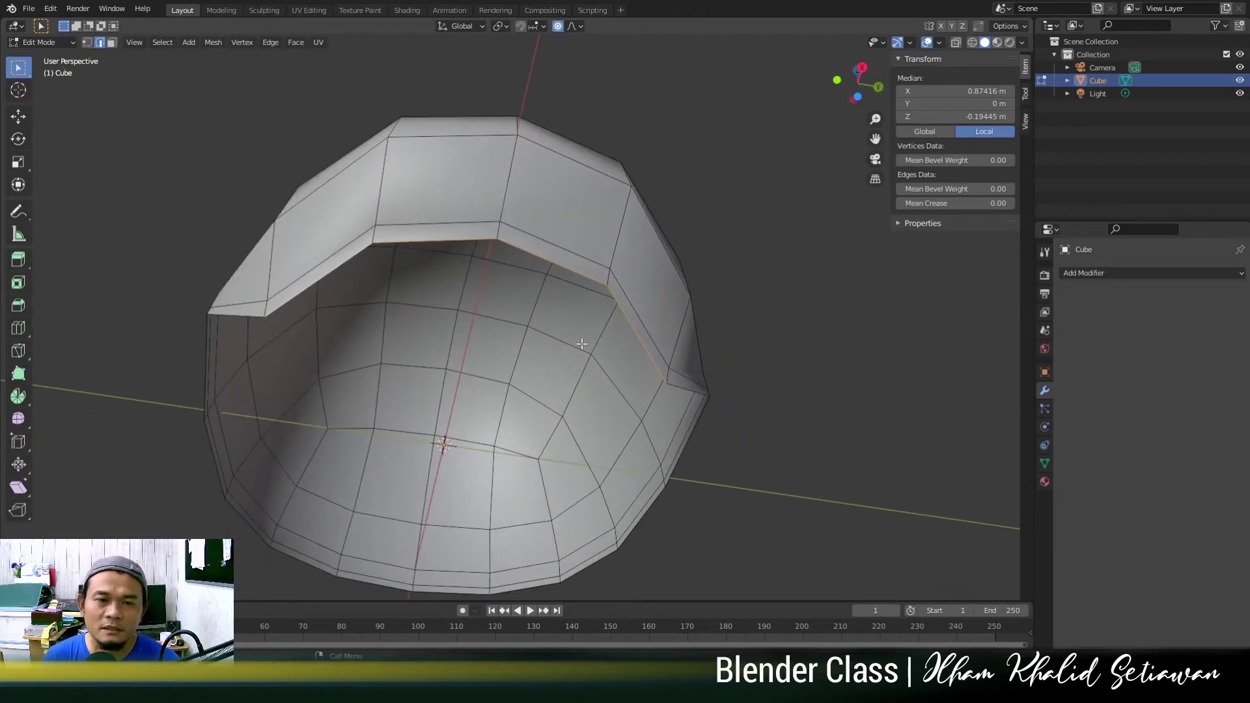
{"action": "left_click", "coordinate": [528, 249]}
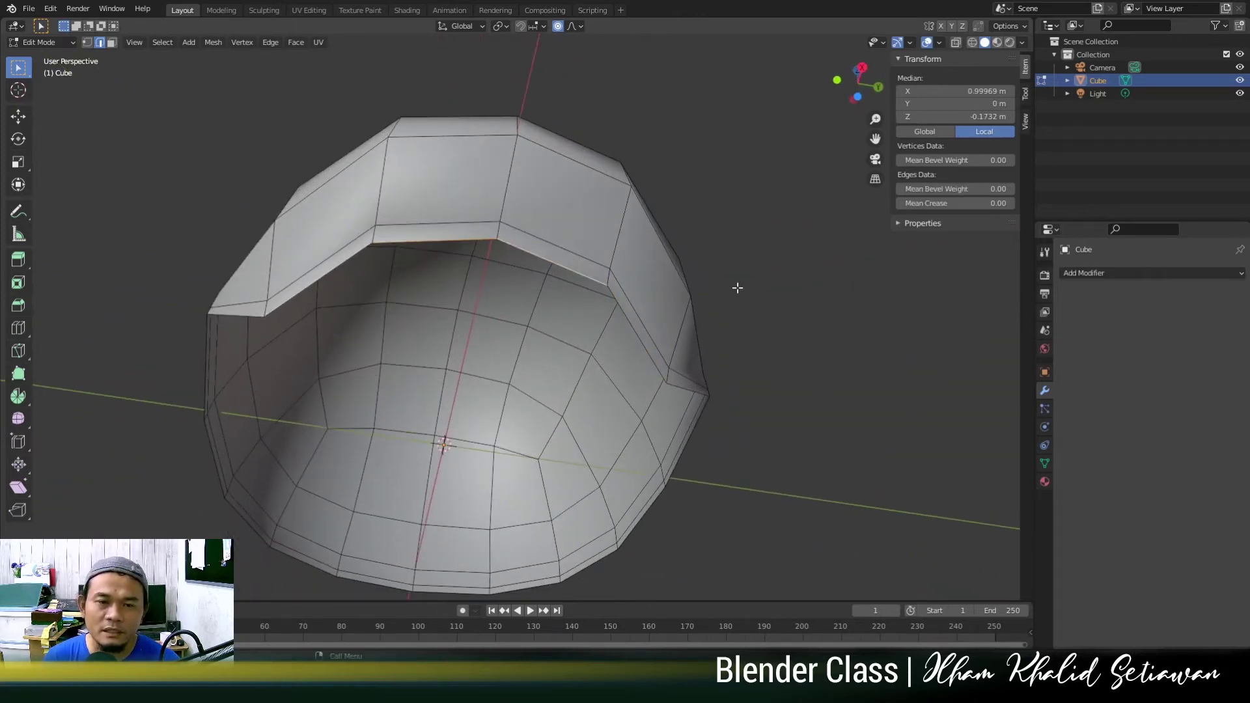
{"action": "middle_click_drag", "start_coordinate": [737, 287], "coordinate": [756, 296]}
{"action": "key", "text": "g"}
{"action": "key", "text": "x"}
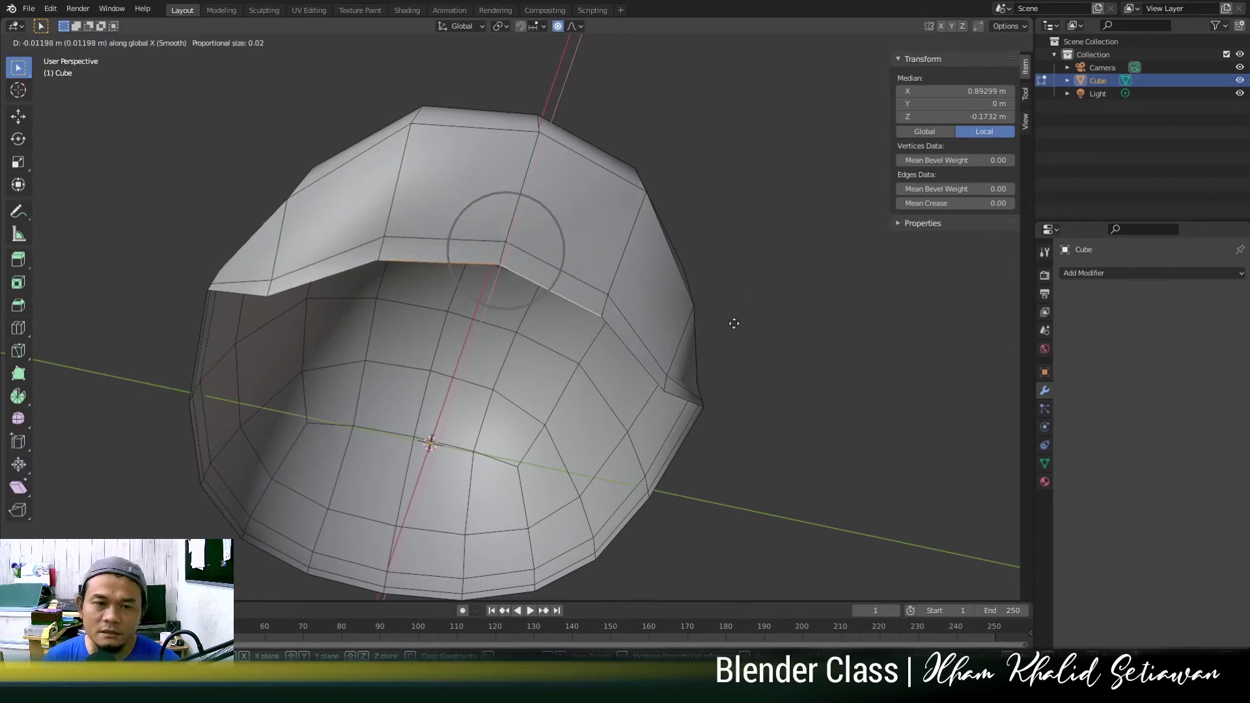
{"action": "left_click", "coordinate": [729, 327]}
{"action": "middle_click_drag", "start_coordinate": [728, 328], "coordinate": [551, 101]}
Turn off proportional editing and move the short corner edges at both ends of the recessed front rim forward along X about 0.010 m.
{"action": "left_click", "coordinate": [558, 27]}
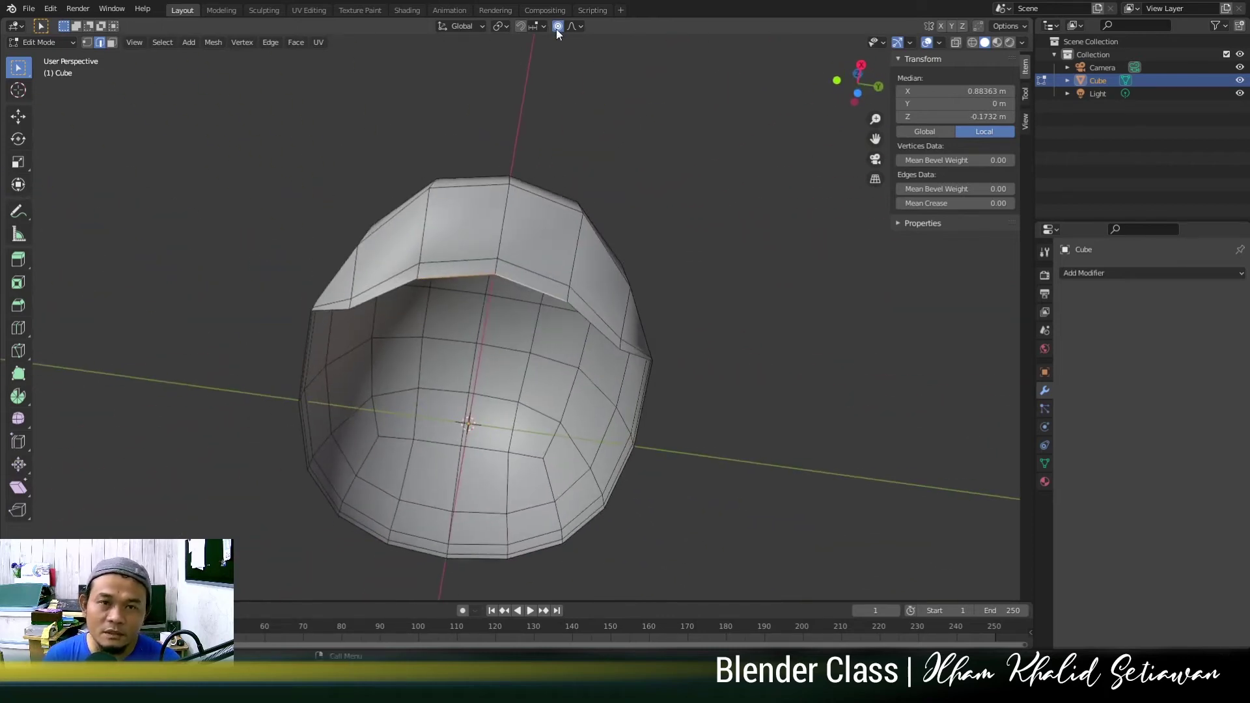
{"action": "scroll", "coordinate": [585, 89], "scroll_direction": "up", "scroll_amount": 1}
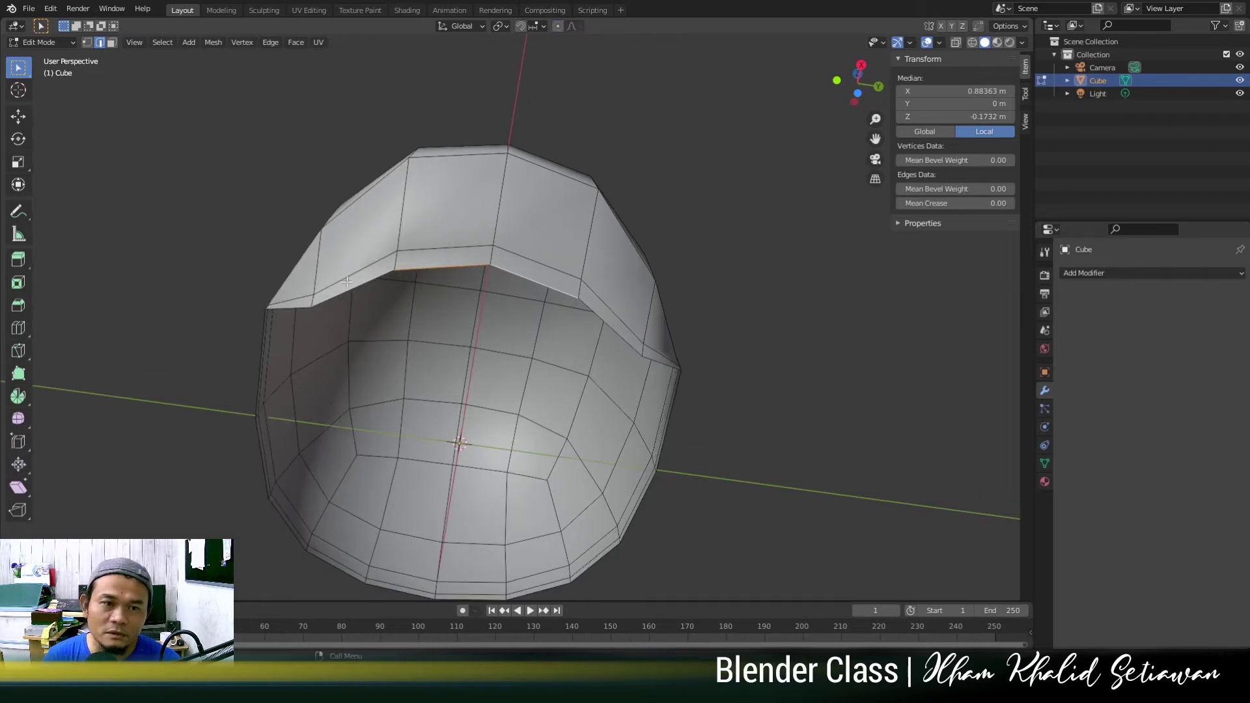
{"action": "middle_click_drag", "start_coordinate": [357, 287], "coordinate": [369, 297]}
{"action": "left_click", "coordinate": [346, 294]}
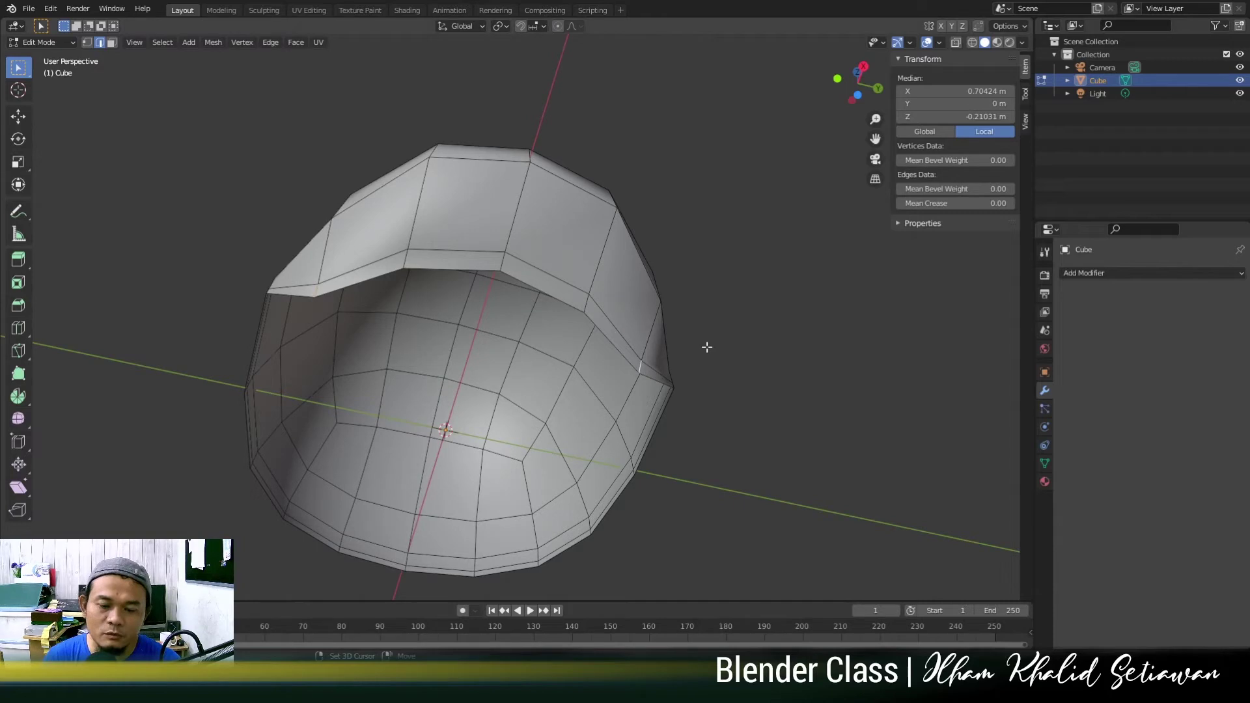
{"action": "key", "text": "g"}
{"action": "key", "text": "x"}
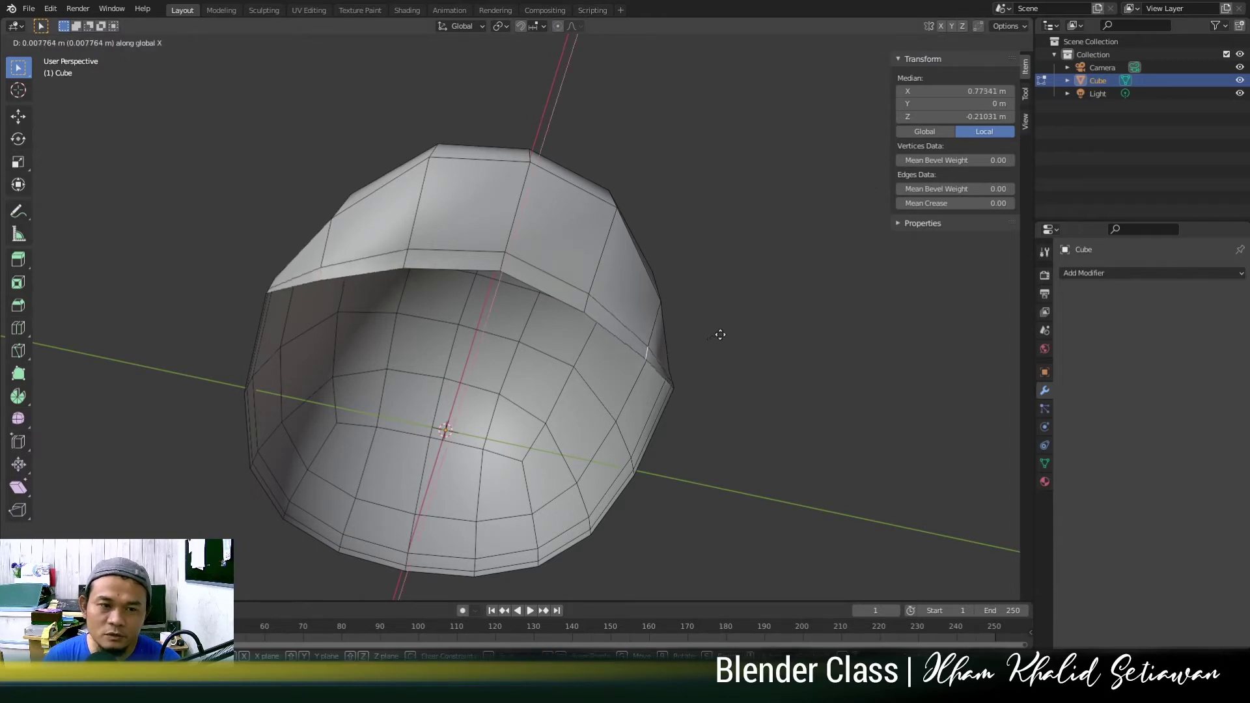
{"action": "left_click", "coordinate": [723, 331]}
{"action": "scroll", "coordinate": [609, 282], "scroll_direction": "down", "scroll_amount": 3}
{"action": "middle_click_drag", "start_coordinate": [609, 282], "coordinate": [555, 339]}
{"action": "key", "text": "Tab"}
{"action": "scroll", "coordinate": [590, 346], "scroll_direction": "up", "scroll_amount": 3}
{"action": "key", "text": "Tab"}
{"action": "middle_click_drag", "start_coordinate": [646, 353], "coordinate": [599, 350]}
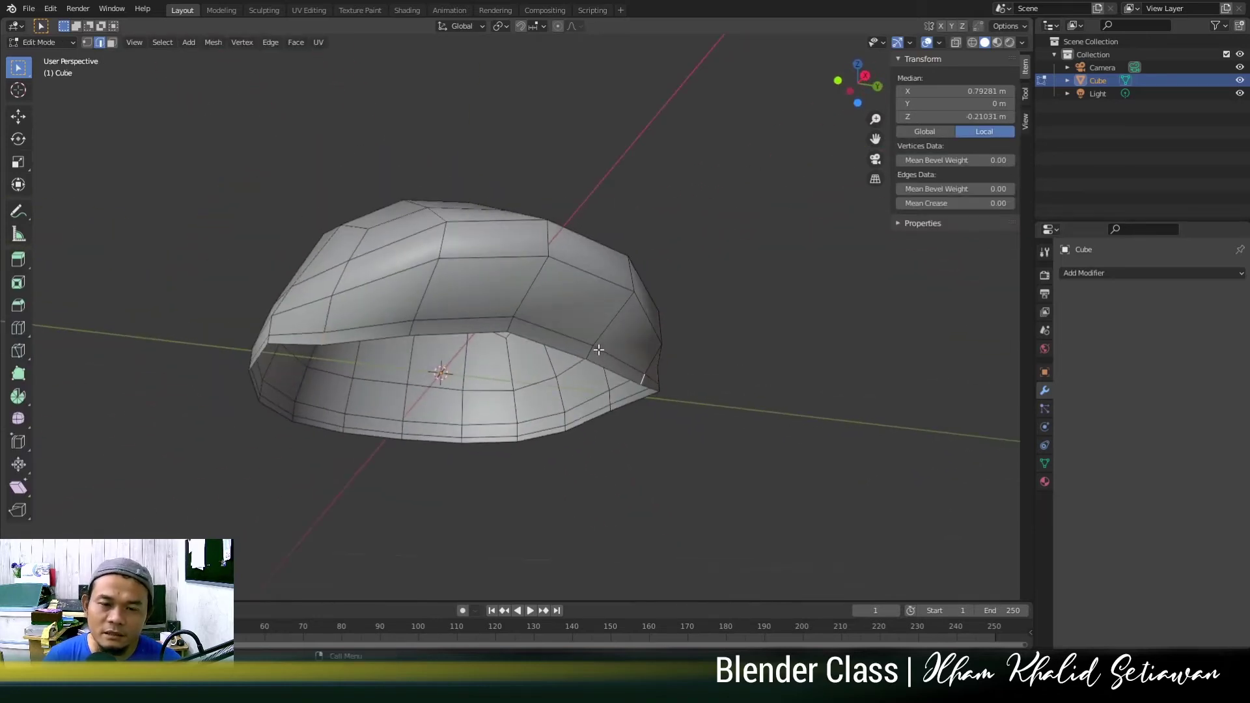
Lower the four edges along the outer front of the cap's underside by about 0.010 m along Z.
{"action": "left_click", "coordinate": [488, 258]}
{"action": "middle_click_drag", "start_coordinate": [489, 260], "coordinate": [529, 300]}
{"action": "left_click", "coordinate": [524, 307], "text": "shift"}
{"action": "left_click", "coordinate": [334, 326], "text": "shift"}
{"action": "middle_click_drag", "start_coordinate": [334, 325], "coordinate": [596, 252]}
{"action": "left_click", "coordinate": [617, 255], "text": "shift"}
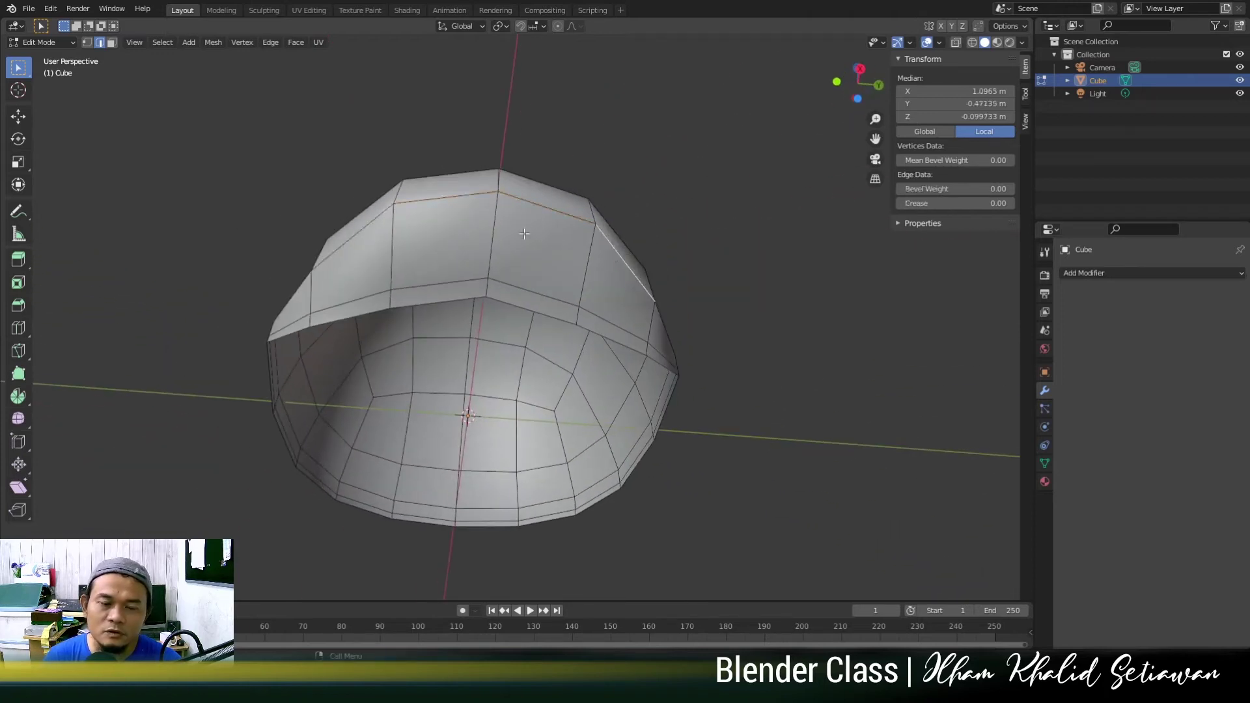
{"action": "left_click", "coordinate": [534, 211], "text": "shift"}
{"action": "left_click", "coordinate": [467, 200], "text": "shift"}
{"action": "middle_click_drag", "start_coordinate": [467, 199], "coordinate": [728, 299]}
{"action": "key", "text": "g"}
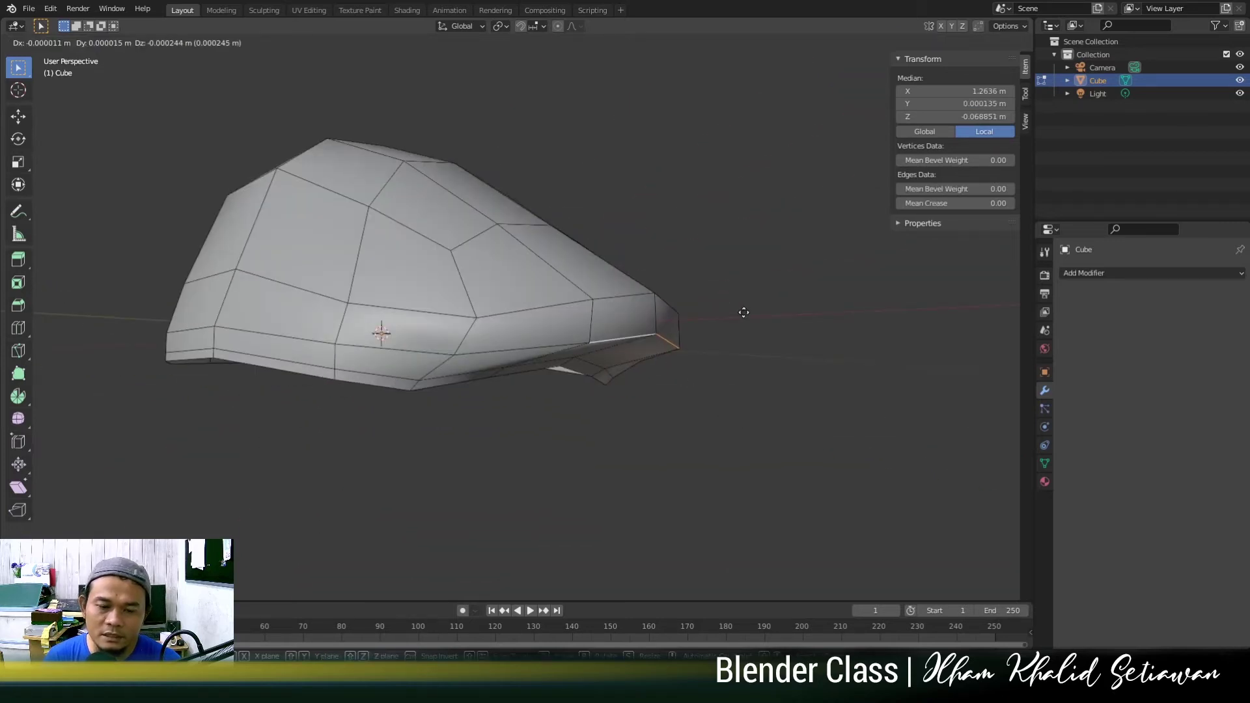
{"action": "key", "text": "z"}
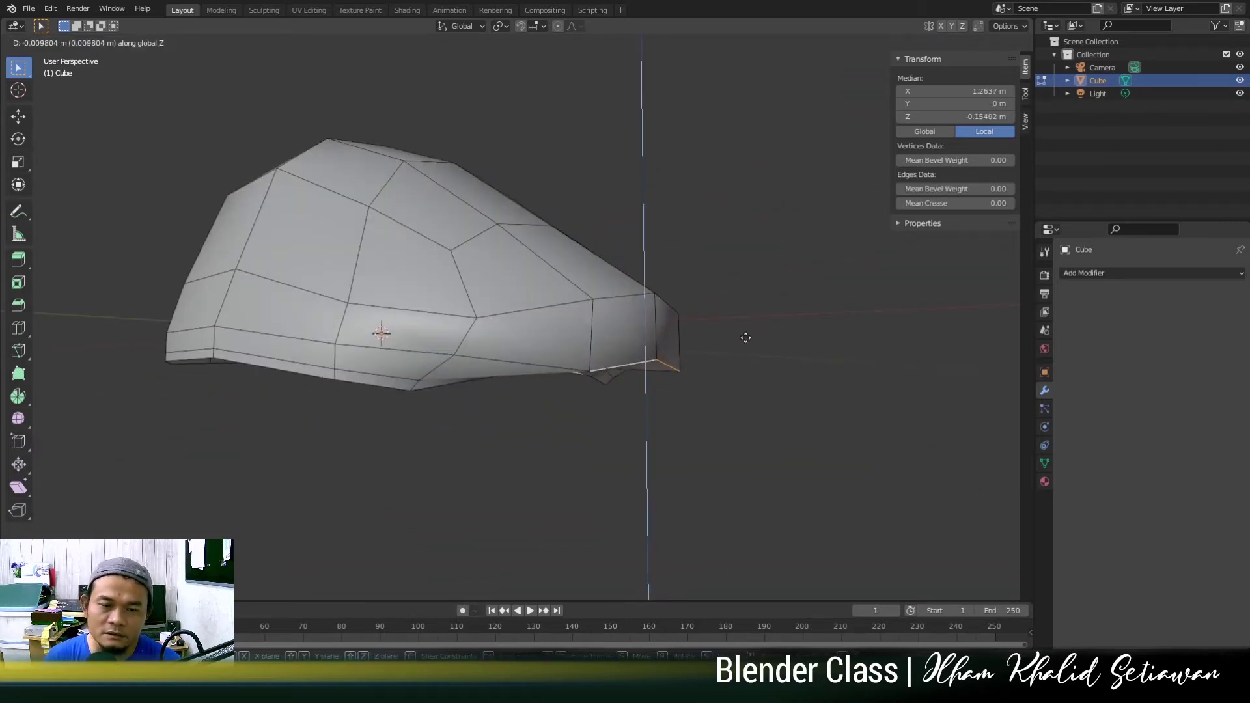
{"action": "left_click", "coordinate": [746, 338]}
Adjust the height of the centre vertex on the front lower edge along Z in vertex select mode.
{"action": "key", "text": "1"}
{"action": "left_click", "coordinate": [656, 360]}
{"action": "middle_click_drag", "start_coordinate": [657, 360], "coordinate": [515, 353]}
{"action": "key", "text": "g"}
{"action": "key", "text": "z"}
{"action": "left_click", "coordinate": [780, 379]}
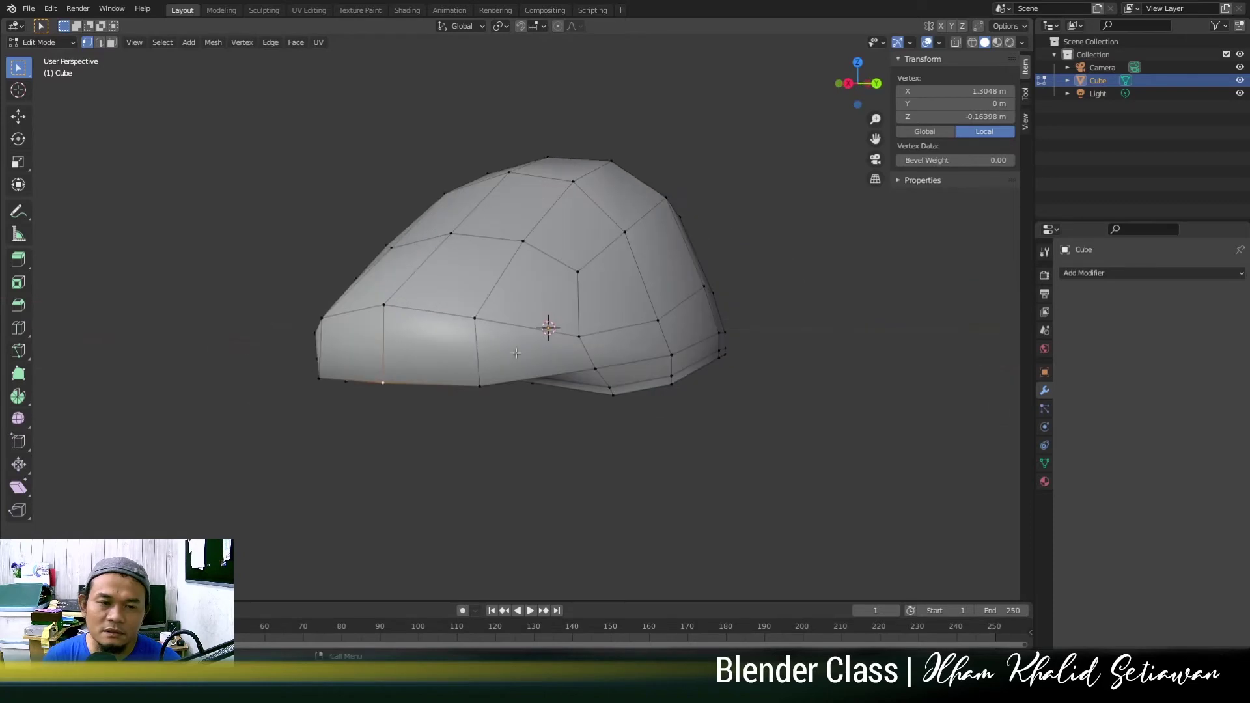
Lower the row of front vertices just above the front lower edge by about 0.014 m along Z.
{"action": "middle_click_drag", "start_coordinate": [439, 323], "coordinate": [551, 353]}
{"action": "left_click", "coordinate": [495, 319], "text": "alt"}
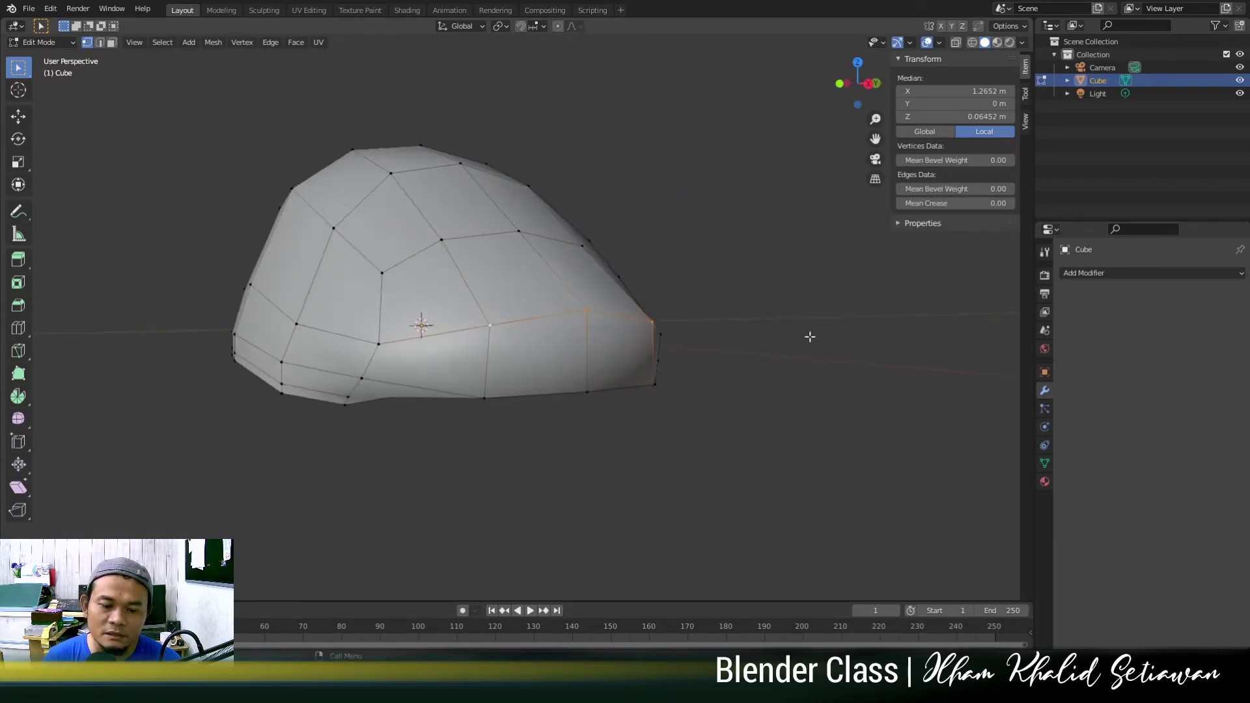
{"action": "key", "text": "g"}
{"action": "key", "text": "z"}
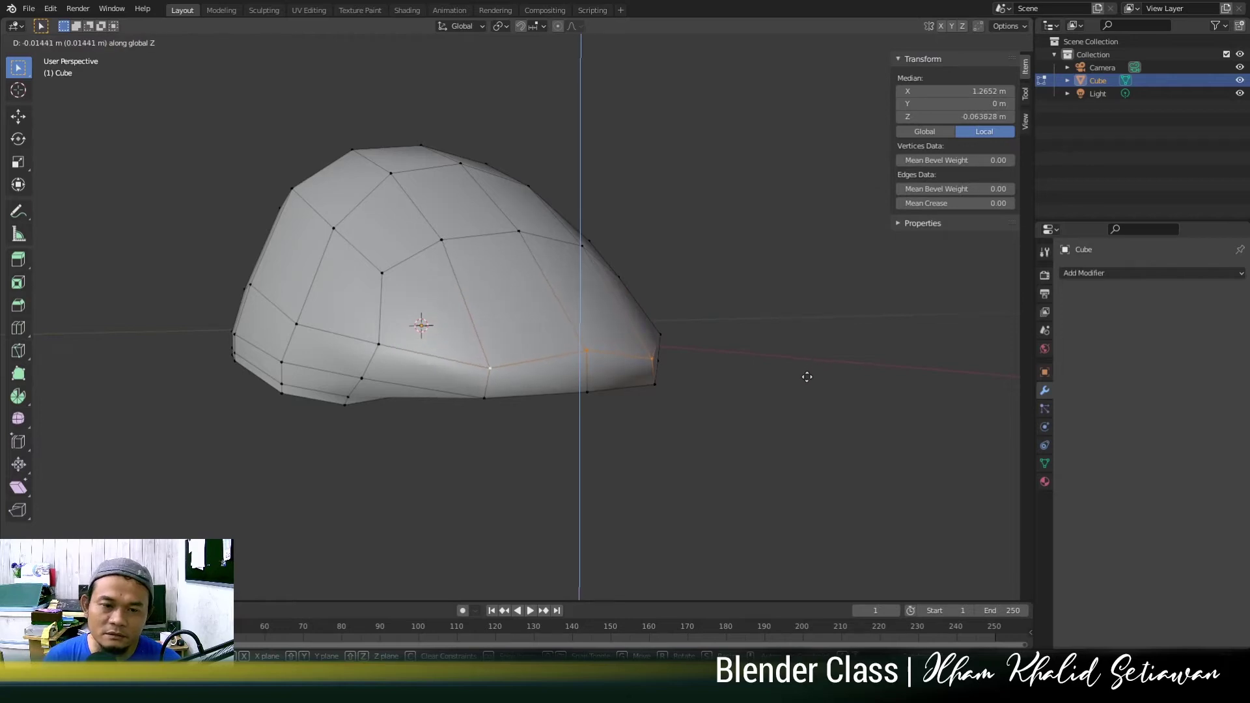
{"action": "left_click", "coordinate": [807, 377]}
Lower the centre vertex of that front row slightly along Z, then check the cap's shape in Object Mode.
{"action": "left_click", "coordinate": [593, 355]}
{"action": "key", "text": "g"}
{"action": "key", "text": "z"}
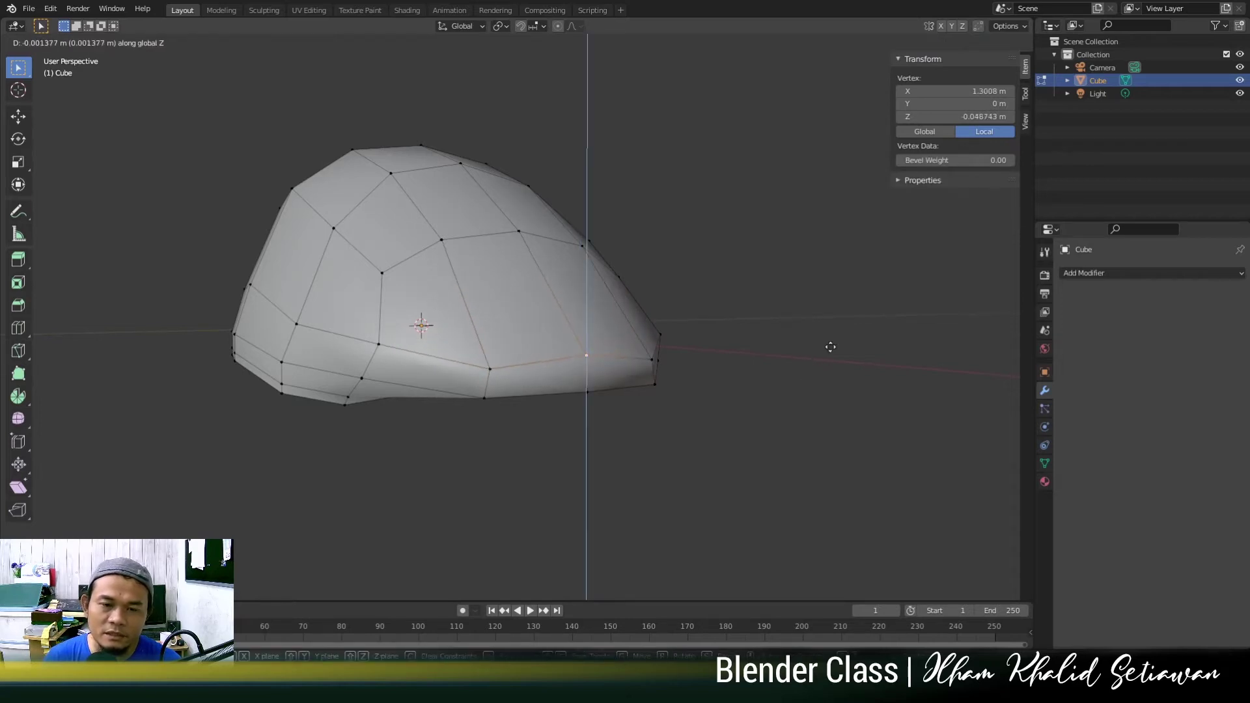
{"action": "left_click", "coordinate": [827, 360]}
{"action": "scroll", "coordinate": [781, 355], "scroll_direction": "down", "scroll_amount": 4}
{"action": "key", "text": "Tab"}
{"action": "middle_click_drag", "start_coordinate": [608, 338], "coordinate": [587, 311]}
{"action": "key", "text": "Tab"}
{"action": "key", "text": "Tab"}
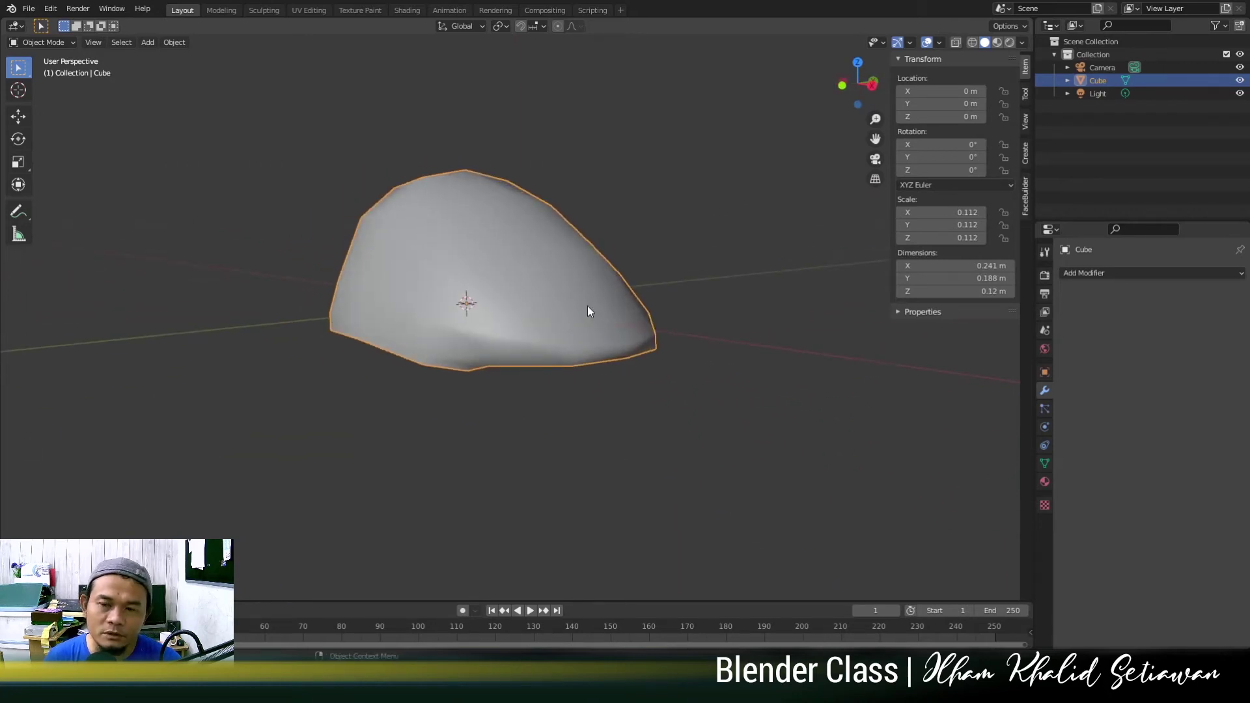
Add a Subdivision Surface modifier to the cap with a viewport level of 3.
{"action": "left_click", "coordinate": [1145, 274]}
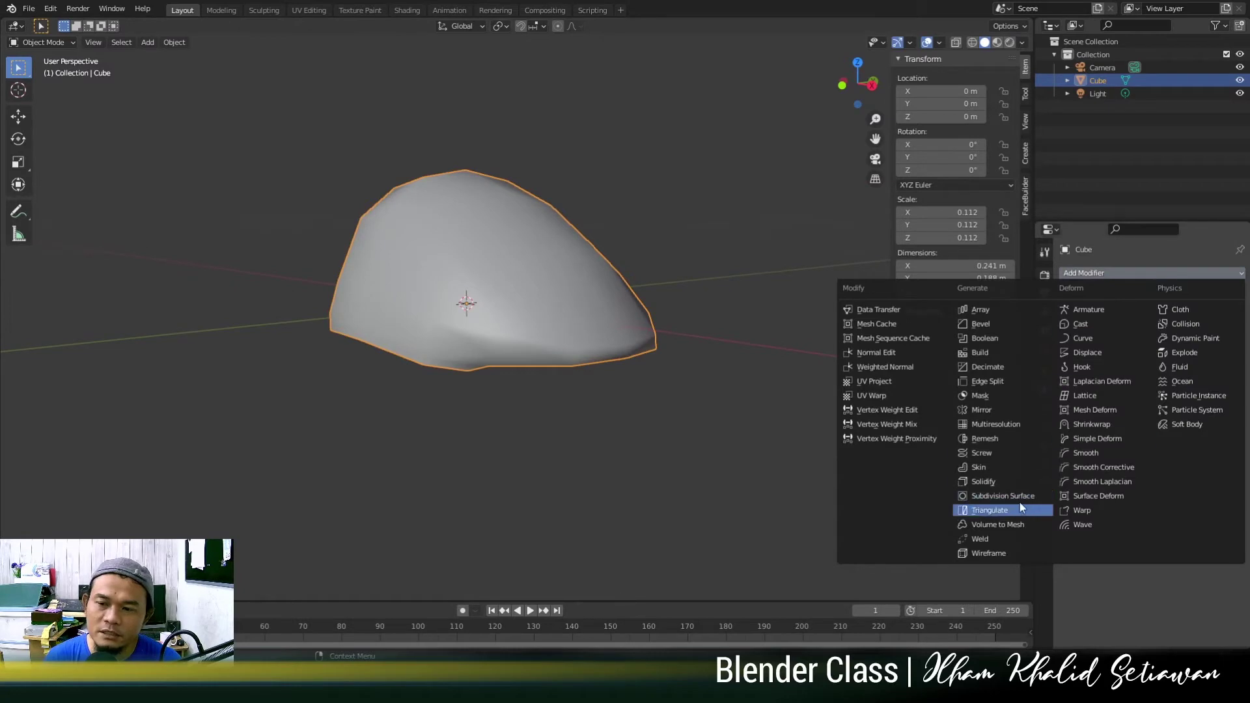
{"action": "left_click", "coordinate": [762, 273]}
{"action": "left_click", "coordinate": [605, 290]}
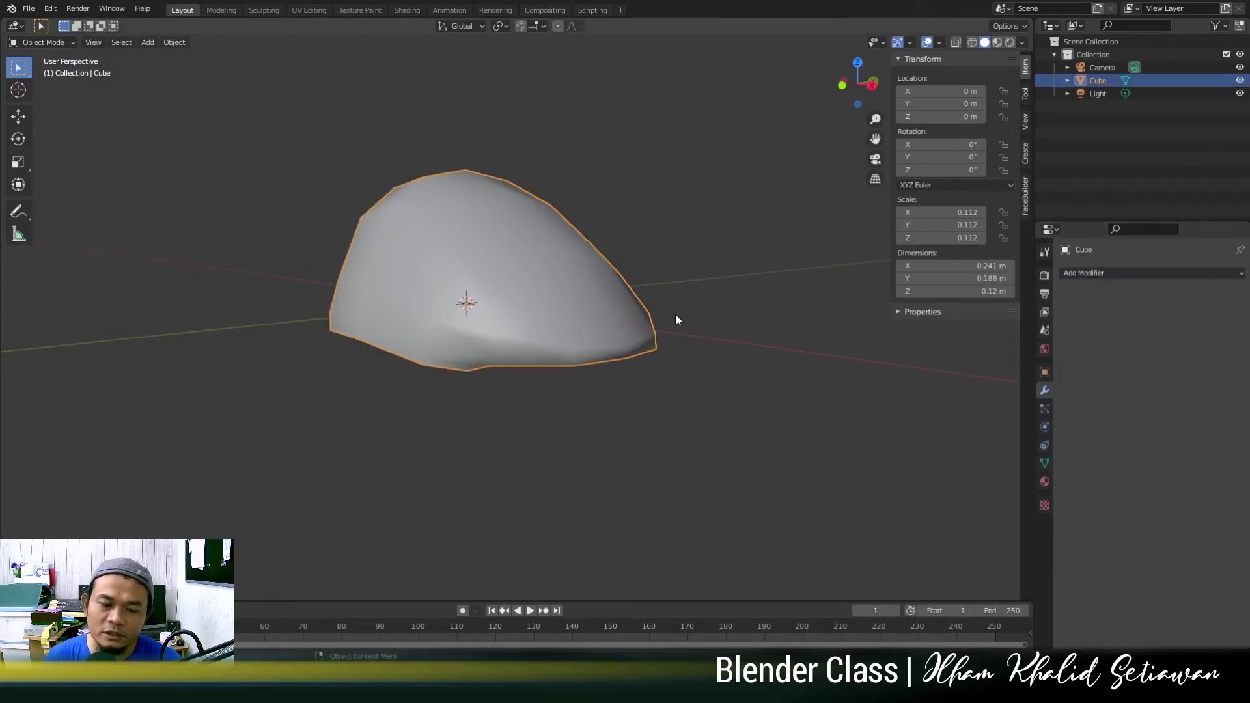
{"action": "key", "text": "ctrl+1"}
{"action": "key", "text": "ctrl+2"}
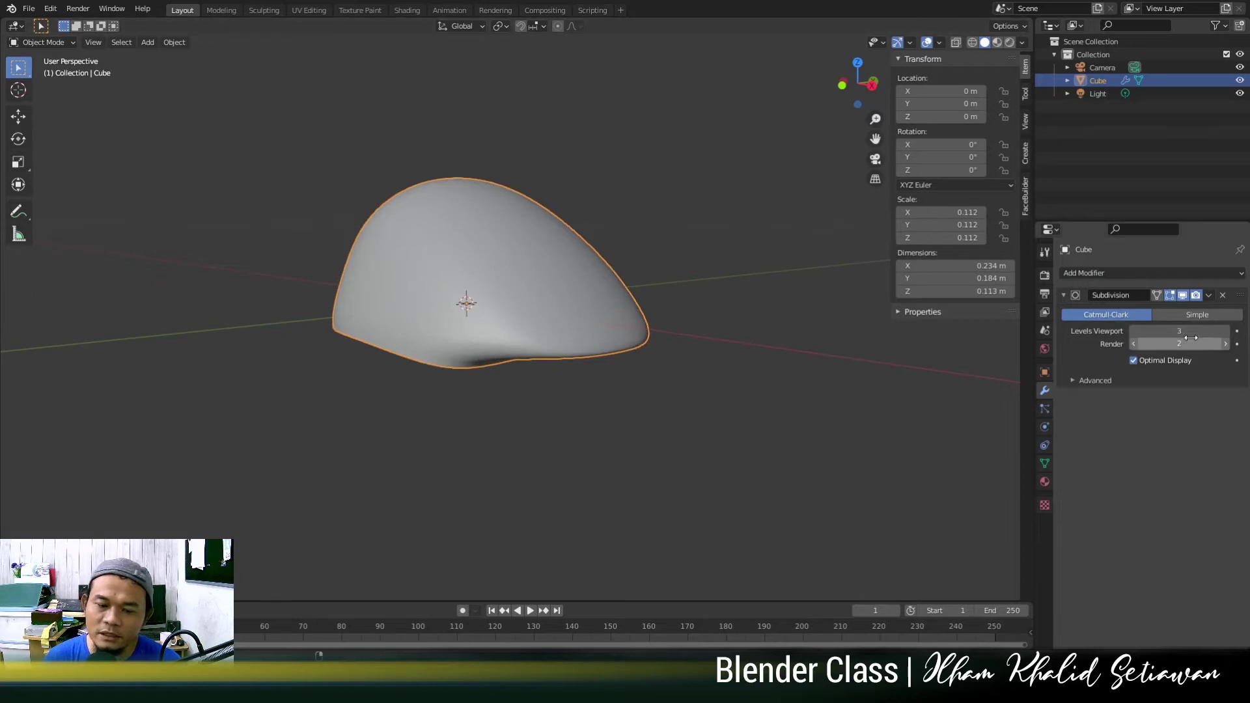
Compare the cap at subdivision viewport levels 1 and 3, settle on level 1, and enter edge select mode in Edit Mode.
{"action": "key", "text": "ctrl+1"}
{"action": "key", "text": "ctrl+3"}
{"action": "key", "text": "ctrl+1"}
{"action": "key", "text": "ctrl+3"}
{"action": "key", "text": "ctrl+1"}
{"action": "middle_click_drag", "start_coordinate": [584, 408], "coordinate": [591, 332]}
{"action": "key", "text": "Tab"}
{"action": "key", "text": "2"}
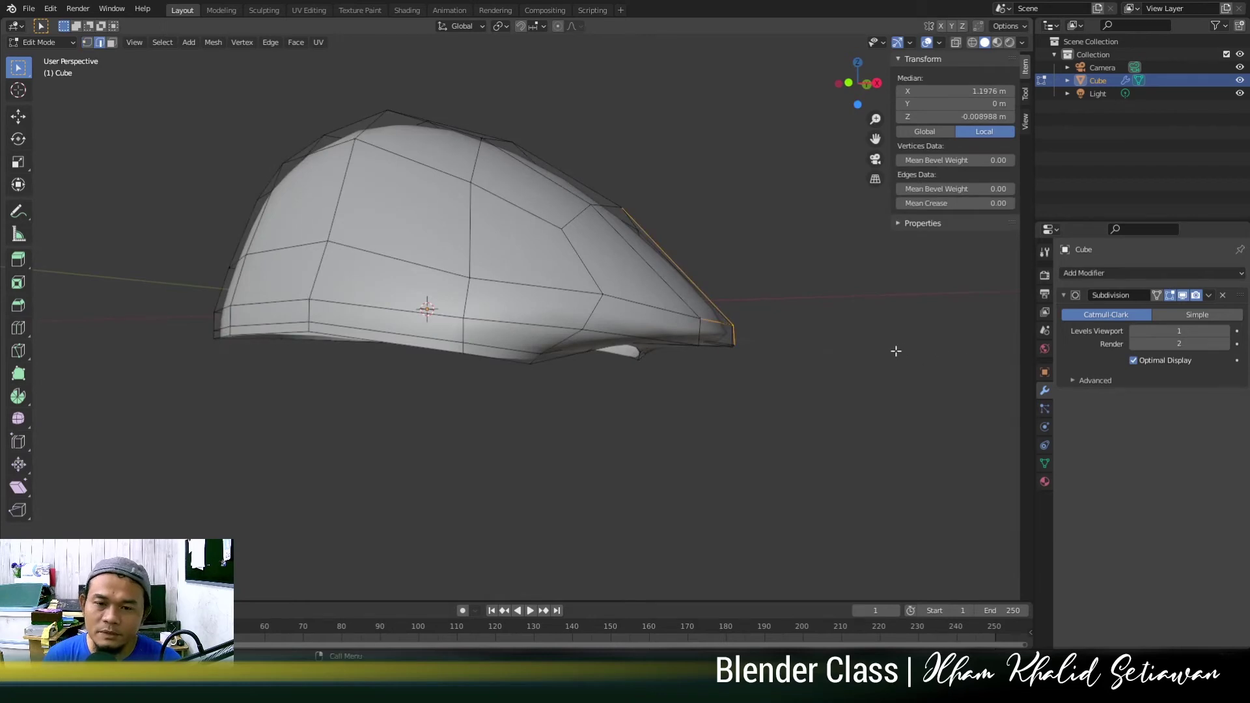
Check the cap at subdivision level 3 in Object Mode, return to level 1, and examine the bottom rim in Edit Mode.
{"action": "key", "text": "Tab"}
{"action": "key", "text": "ctrl+3"}
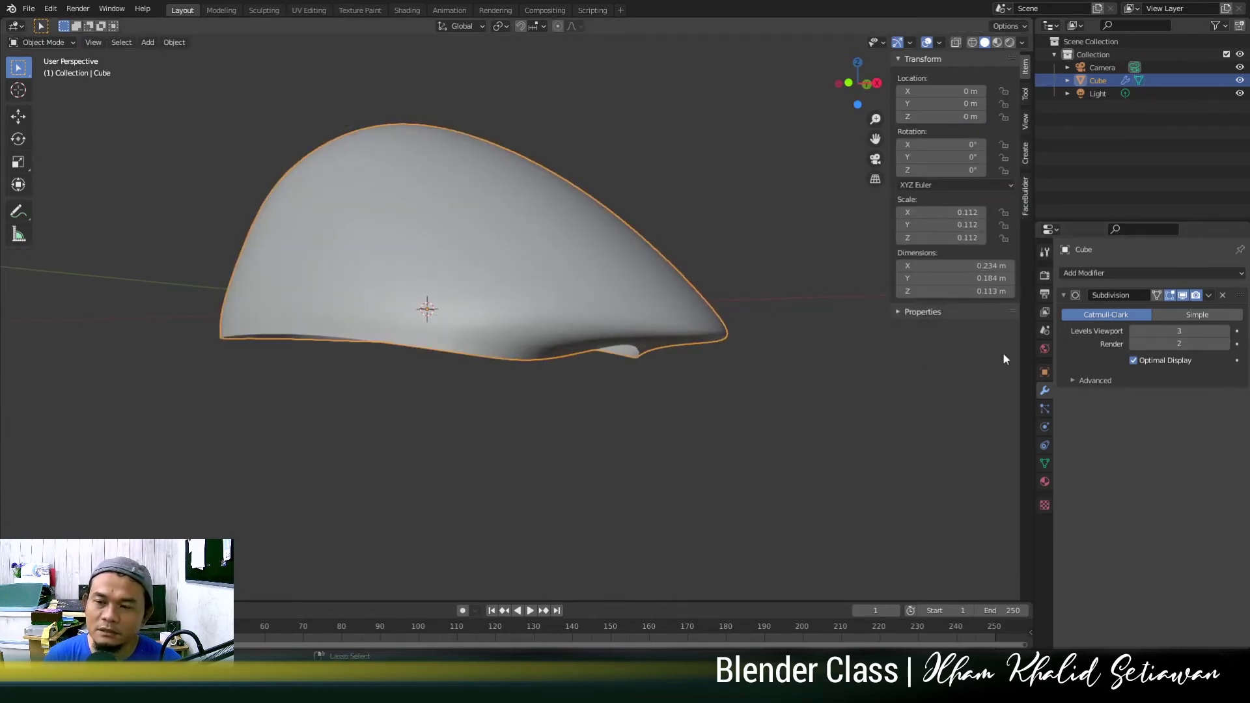
{"action": "middle_click_drag", "start_coordinate": [596, 269], "coordinate": [663, 307]}
{"action": "key", "text": "ctrl+1"}
{"action": "key", "text": "Tab"}
{"action": "key", "text": "Tab"}
{"action": "key", "text": "Tab"}
{"action": "middle_click_drag", "start_coordinate": [752, 390], "coordinate": [565, 369]}
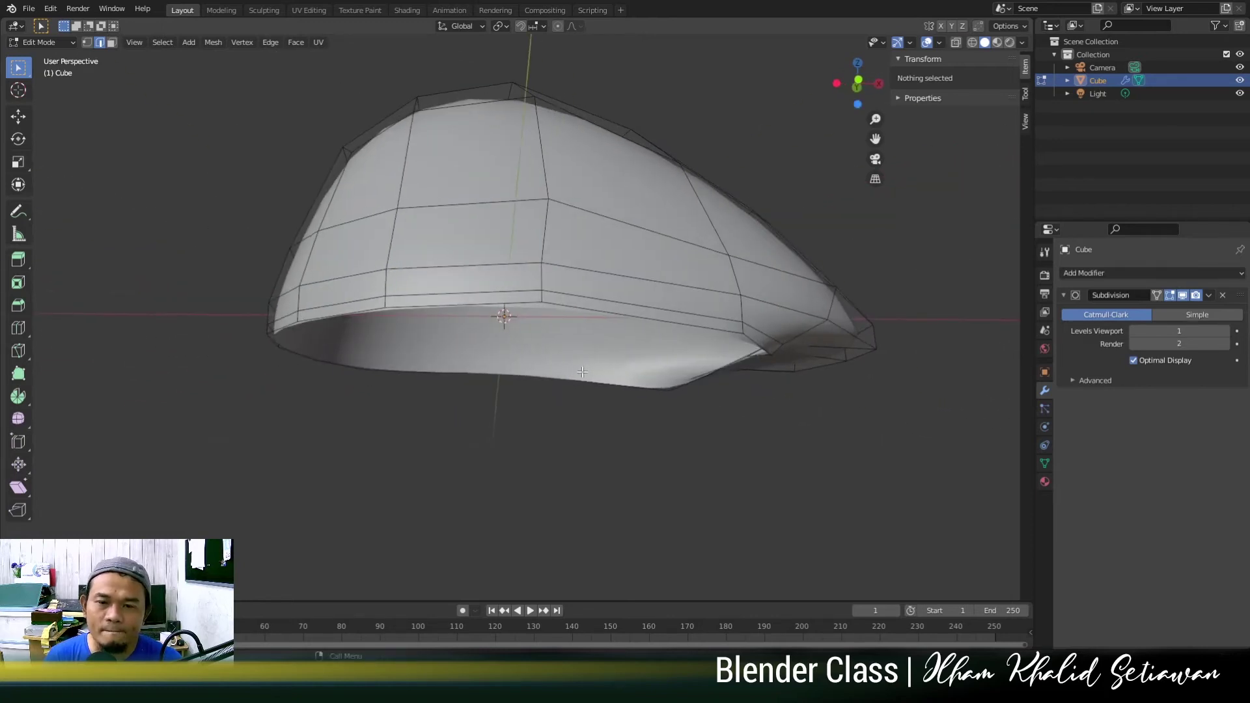
{"action": "scroll", "coordinate": [382, 345], "scroll_direction": "up", "scroll_amount": 2}
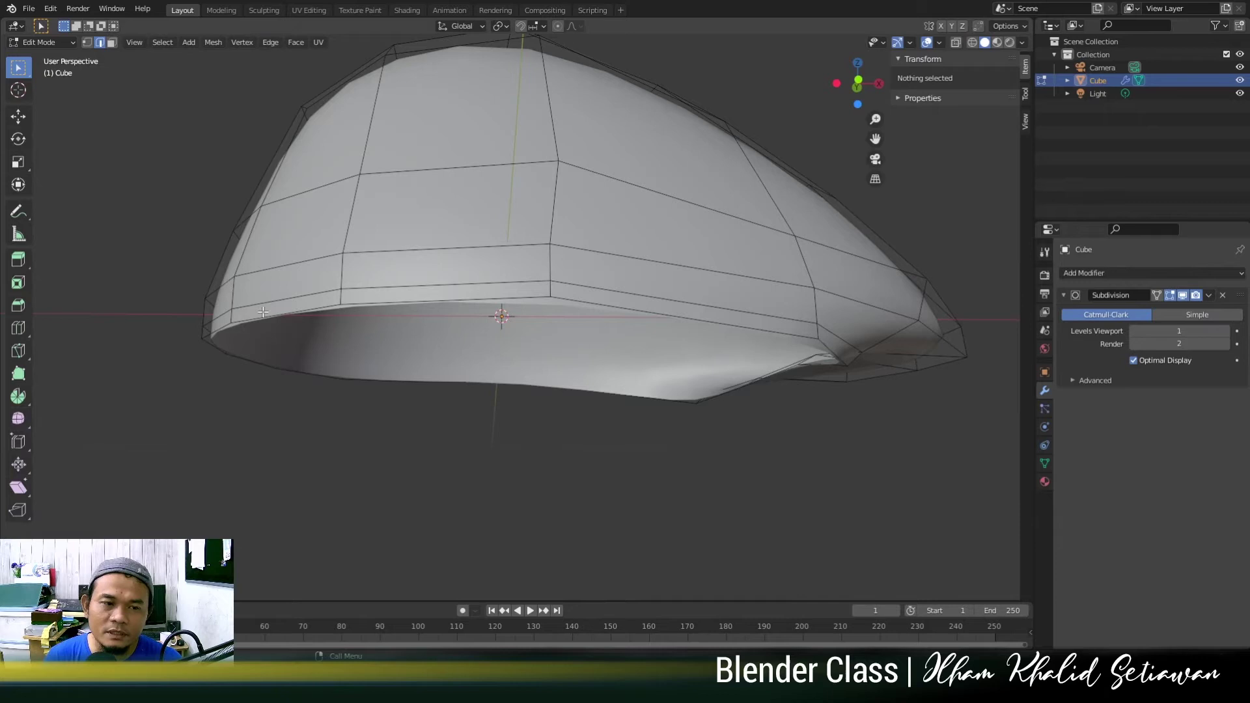
{"action": "left_click", "coordinate": [341, 310]}
{"action": "middle_click_drag", "start_coordinate": [577, 310], "coordinate": [590, 314]}
{"action": "middle_click_drag", "start_coordinate": [389, 340], "coordinate": [379, 351]}
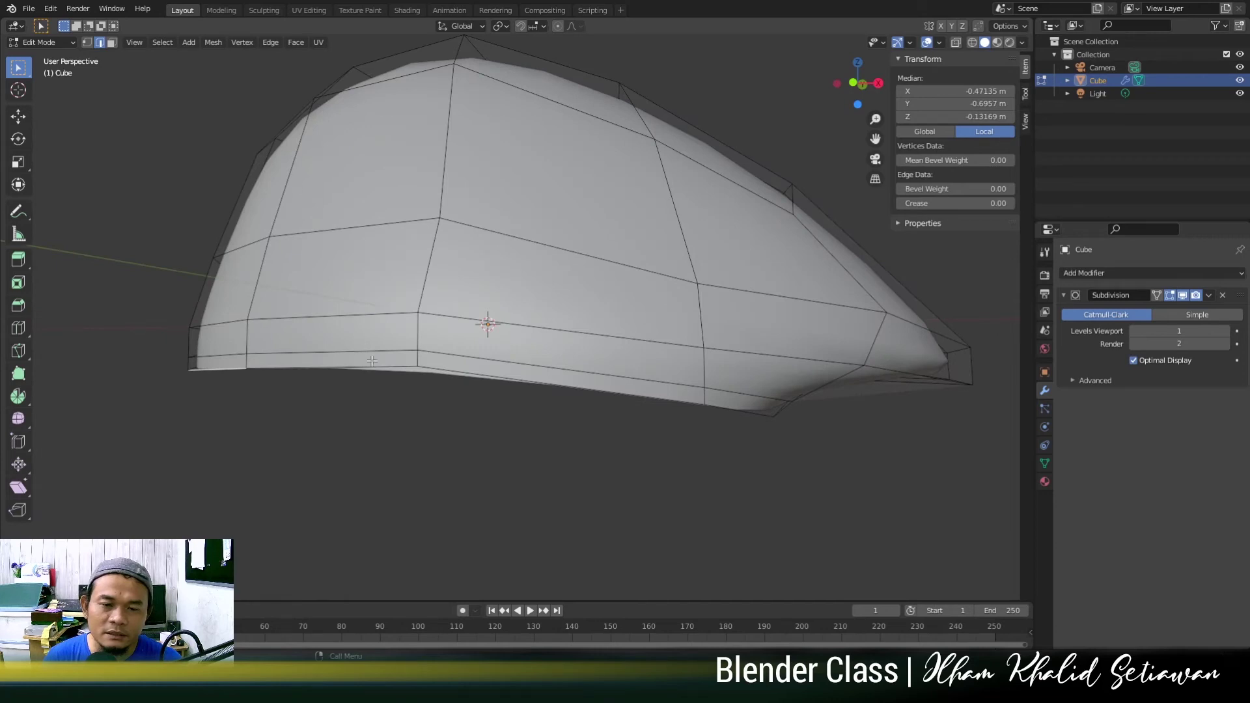
{"action": "middle_click_drag", "start_coordinate": [444, 369], "coordinate": [367, 359]}
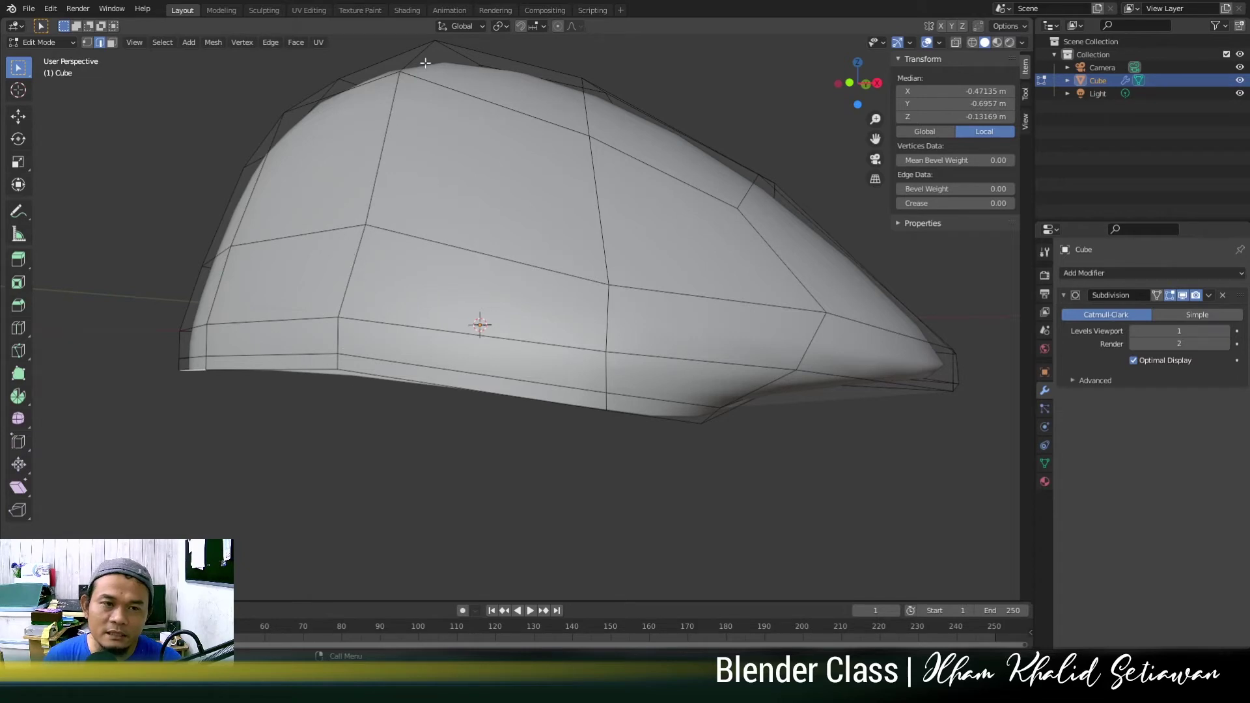
Extrude the front edges of the cap's bottom opening forward along X to a local median X of about 1.115 m.
{"action": "middle_click_drag", "start_coordinate": [500, 364], "coordinate": [446, 248]}
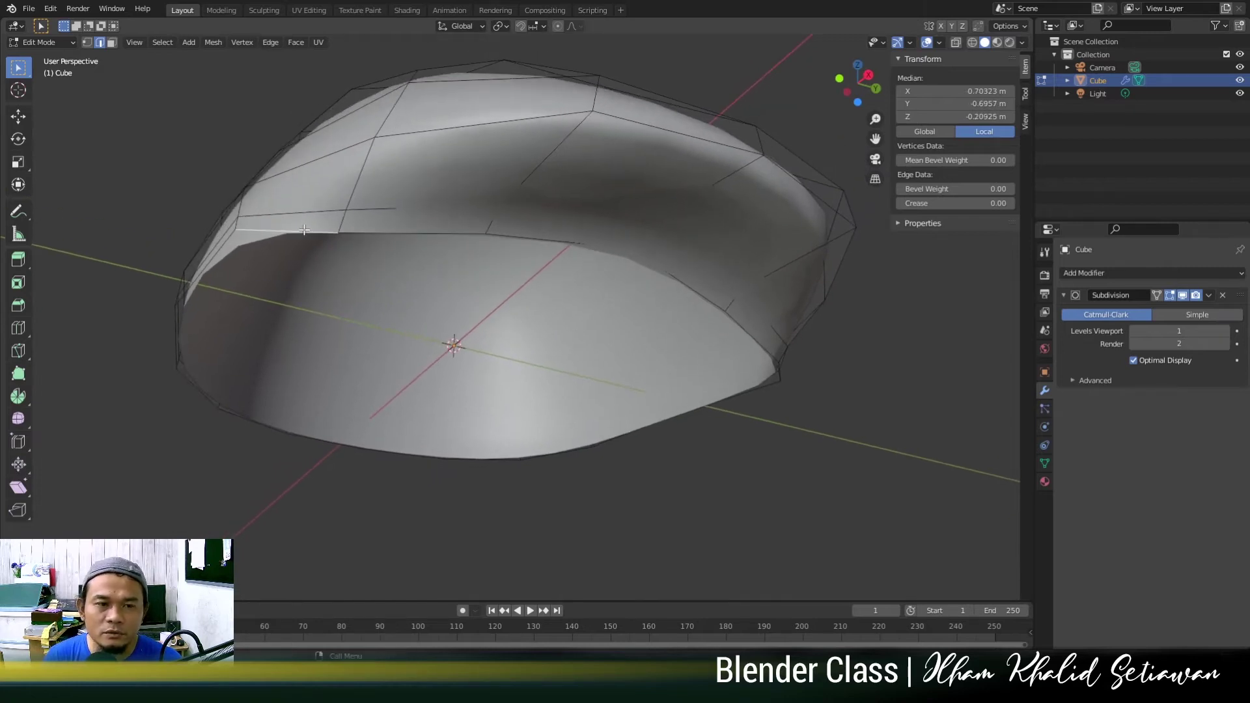
{"action": "left_click", "coordinate": [393, 232], "text": "shift"}
{"action": "middle_click_drag", "start_coordinate": [564, 265], "coordinate": [612, 259]}
{"action": "left_click", "coordinate": [695, 300], "text": "shift"}
{"action": "middle_click_drag", "start_coordinate": [694, 300], "coordinate": [707, 359]}
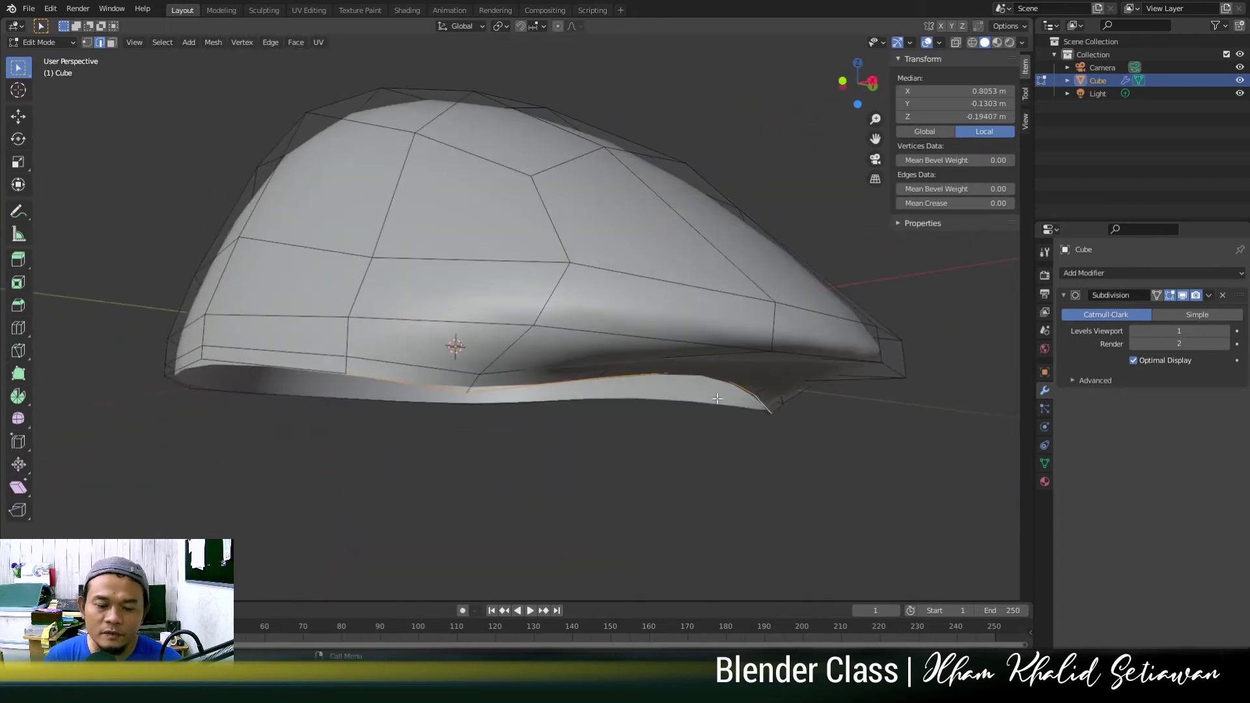
{"action": "key", "text": "g"}
{"action": "key", "text": "x"}
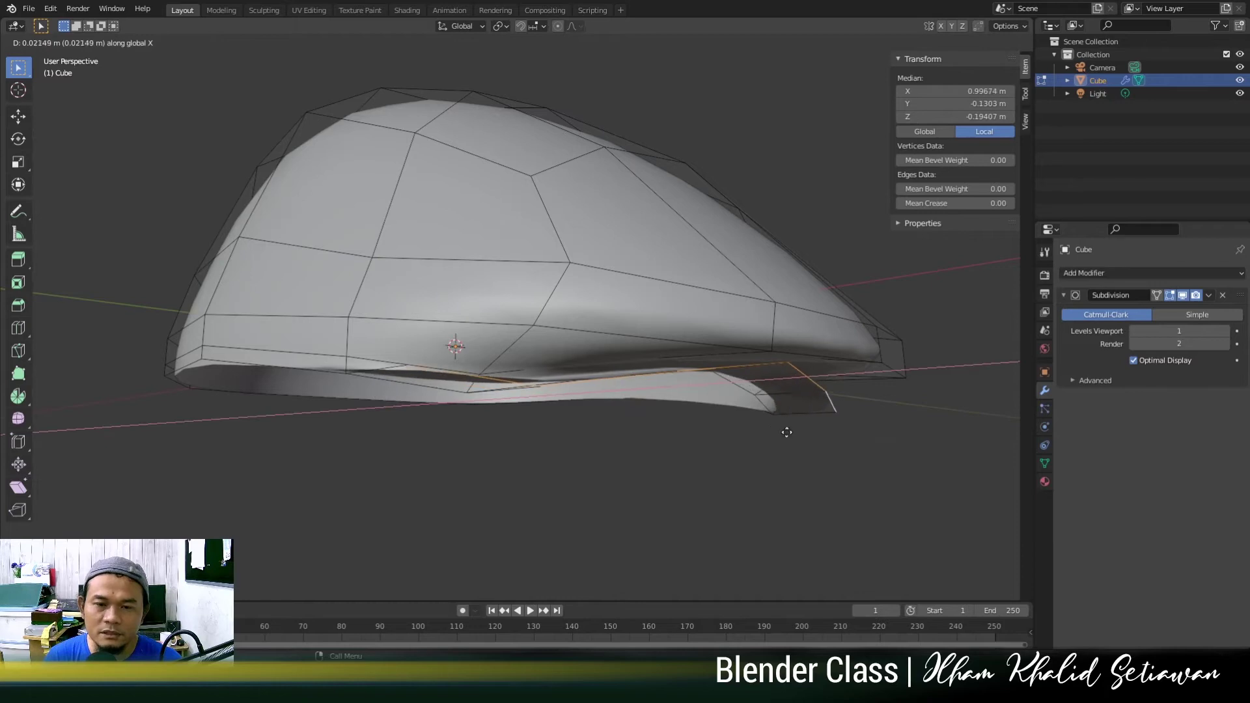
{"action": "left_click", "coordinate": [827, 447]}
{"action": "middle_click_drag", "start_coordinate": [826, 447], "coordinate": [754, 411]}
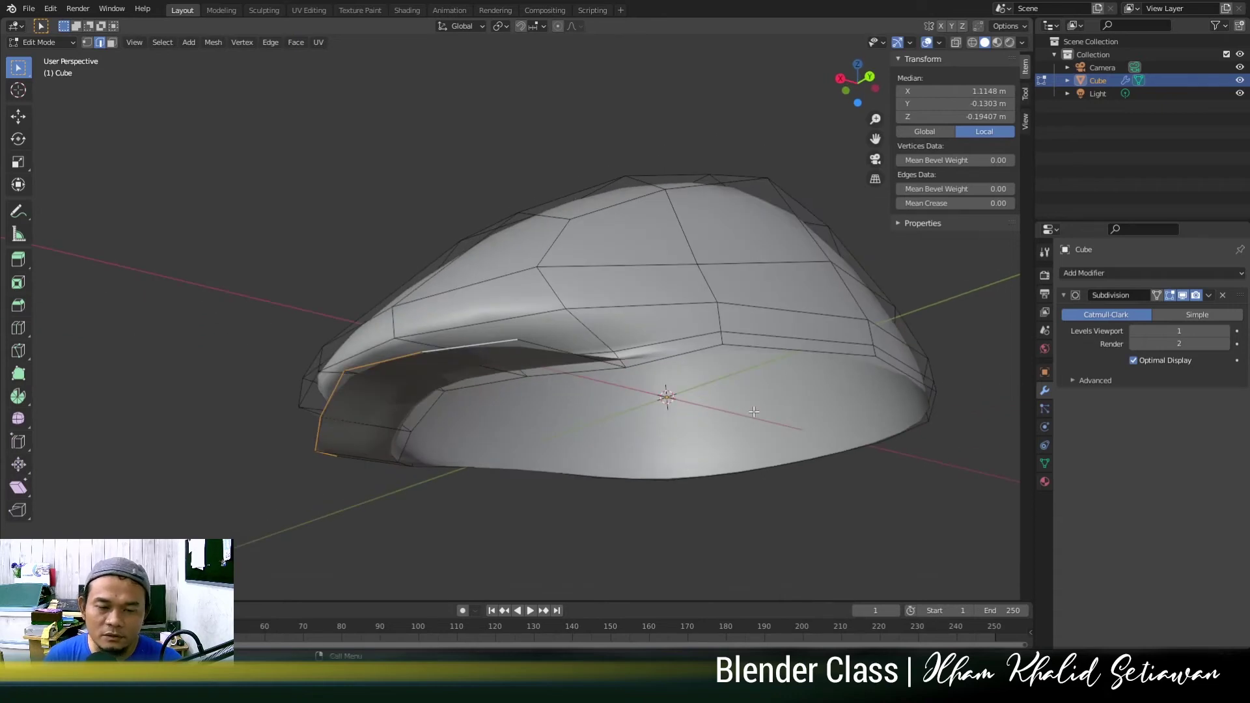
Lower the extruded brim edges slightly along Z and narrow them along Y, then check the cap in Object Mode.
{"action": "key", "text": "g"}
{"action": "key", "text": "z"}
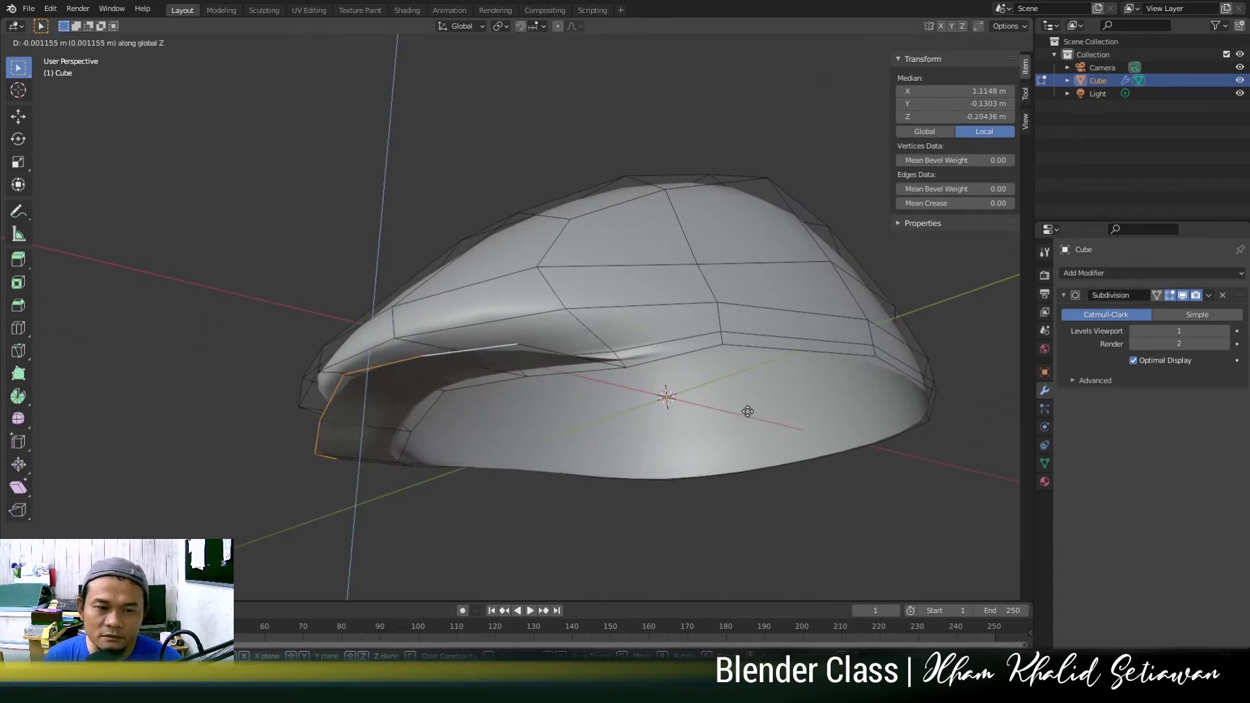
{"action": "left_click", "coordinate": [747, 413]}
{"action": "middle_click_drag", "start_coordinate": [741, 453], "coordinate": [846, 388]}
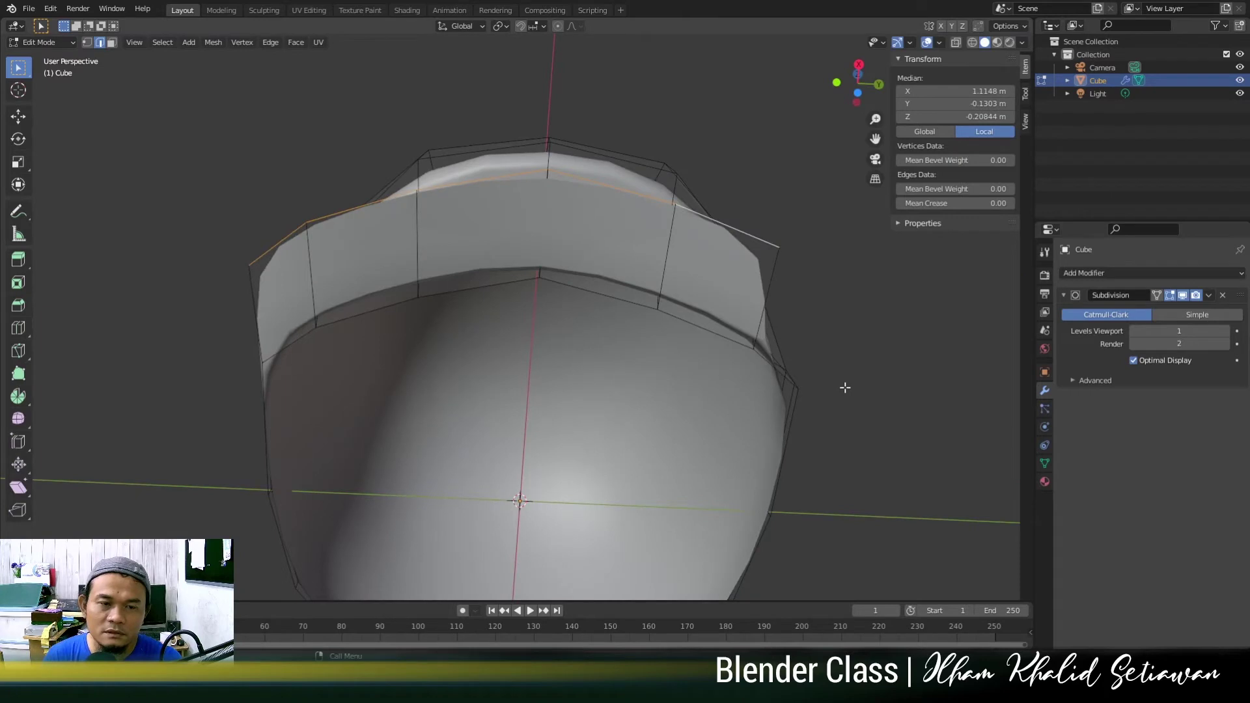
{"action": "key", "text": "s"}
{"action": "key", "text": "y"}
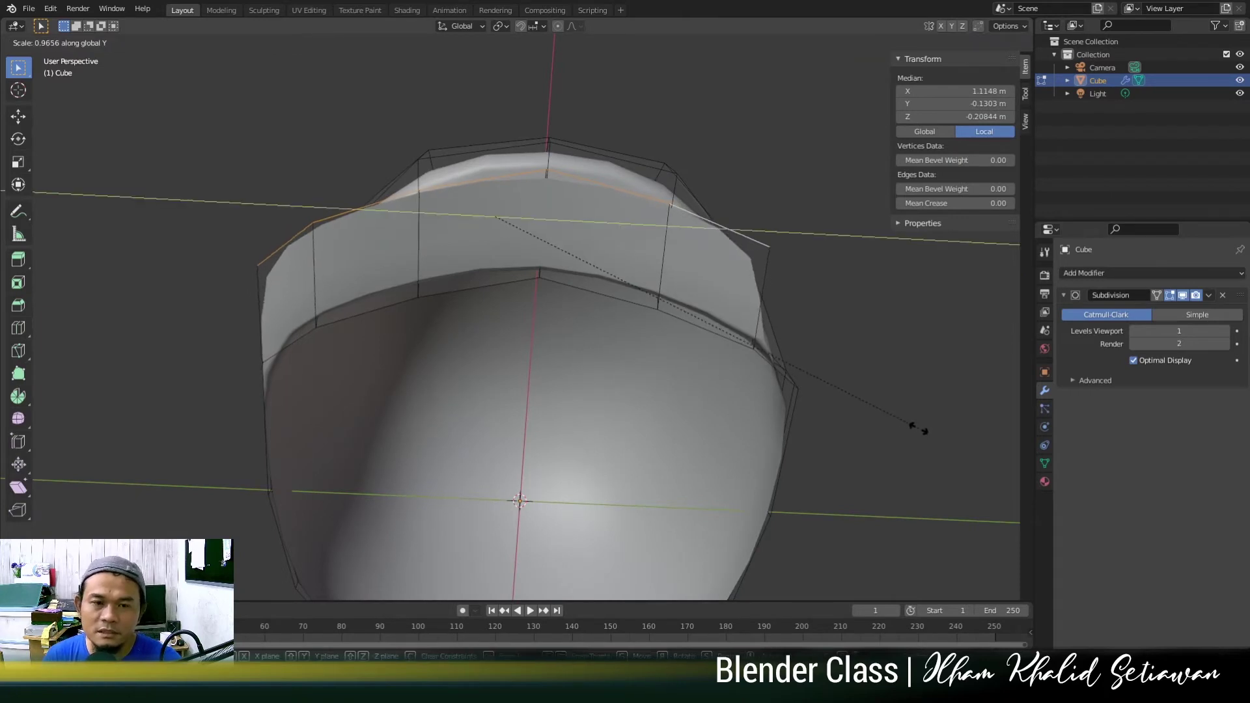
{"action": "left_click", "coordinate": [840, 393]}
{"action": "middle_click_drag", "start_coordinate": [840, 393], "coordinate": [683, 372]}
{"action": "key", "text": "Tab"}
{"action": "scroll", "coordinate": [815, 432], "scroll_direction": "down", "scroll_amount": 2}
{"action": "middle_click_drag", "start_coordinate": [815, 432], "coordinate": [616, 427]}
{"action": "scroll", "coordinate": [796, 433], "scroll_direction": "up", "scroll_amount": 2}
Move the two centre edges on the crown's front slope down and slightly back in front view, to local Z about 0.22 m.
{"action": "key", "text": "Tab"}
{"action": "middle_click_drag", "start_coordinate": [578, 338], "coordinate": [557, 332]}
{"action": "left_click", "coordinate": [532, 300]}
{"action": "left_click", "coordinate": [586, 289], "text": "shift"}
{"action": "key", "text": "KP_3"}
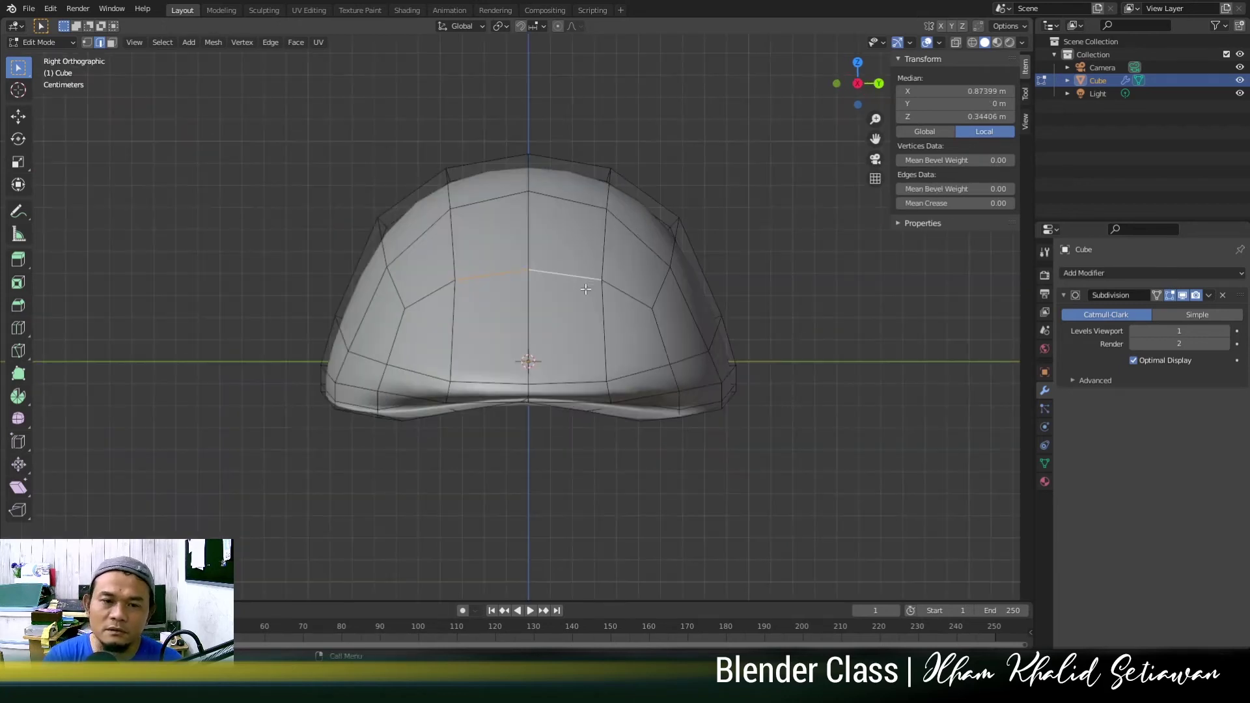
{"action": "key", "text": "KP_1"}
{"action": "key", "text": "g"}
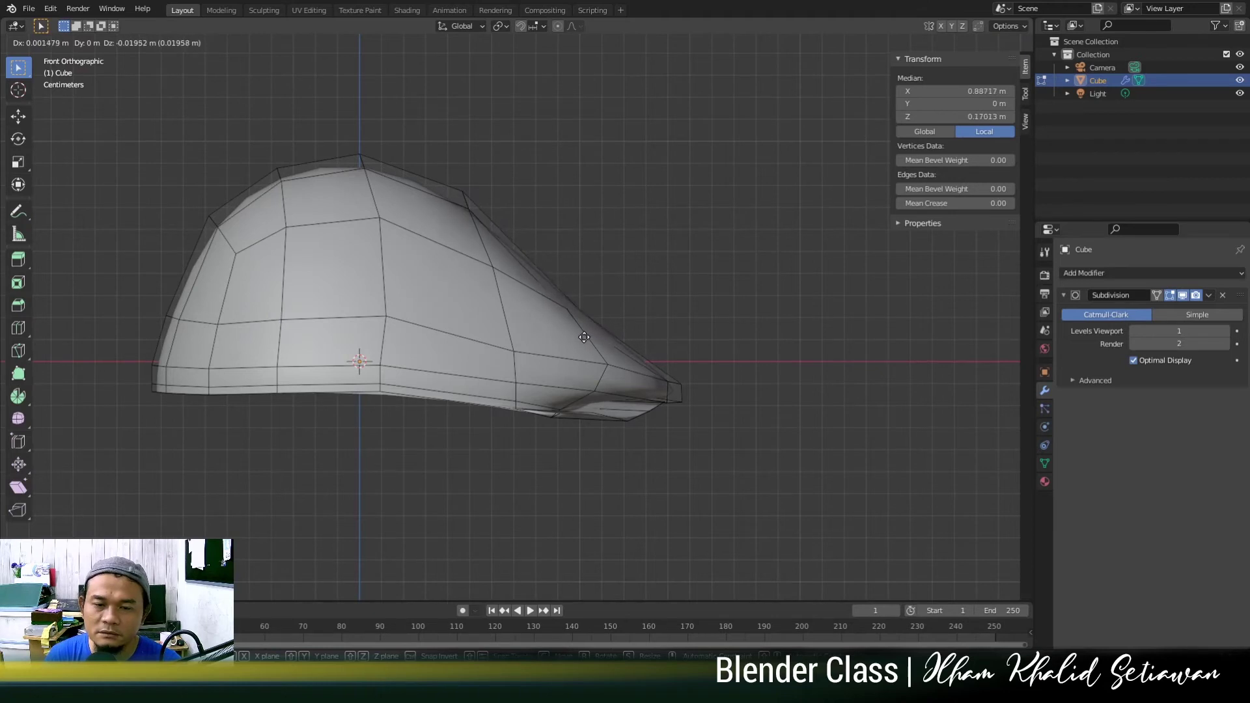
{"action": "left_click", "coordinate": [577, 328]}
{"action": "middle_click_drag", "start_coordinate": [576, 328], "coordinate": [477, 353]}
Reposition the two outer end vertices of those front-slope edges in front view, then check the cap in Object Mode.
{"action": "key", "text": "1"}
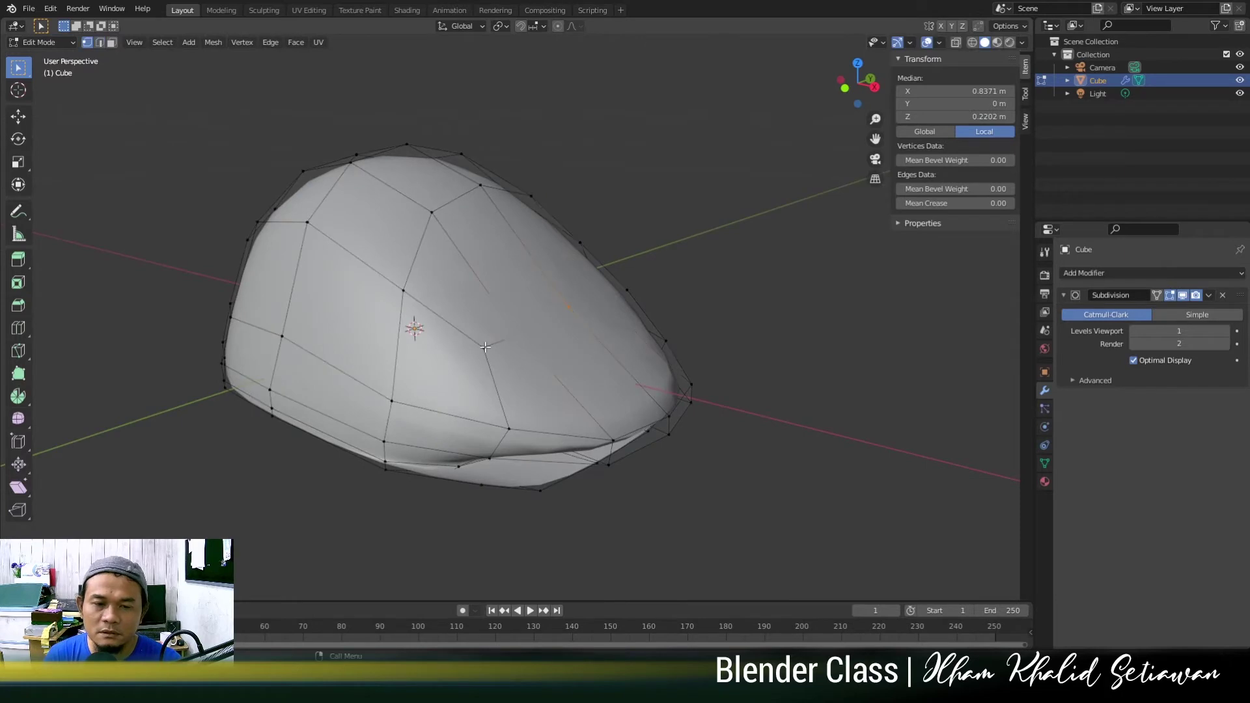
{"action": "left_click", "coordinate": [483, 348]}
{"action": "left_click", "coordinate": [626, 291], "text": "shift"}
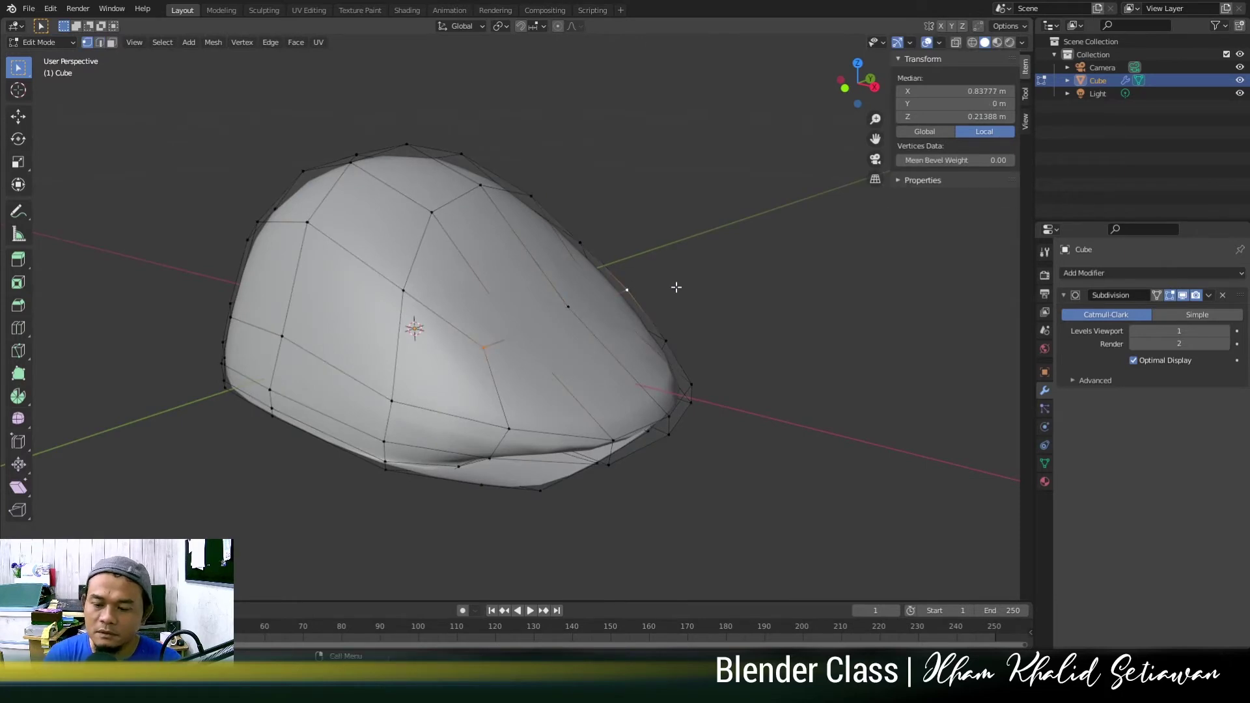
{"action": "key", "text": "KP_1"}
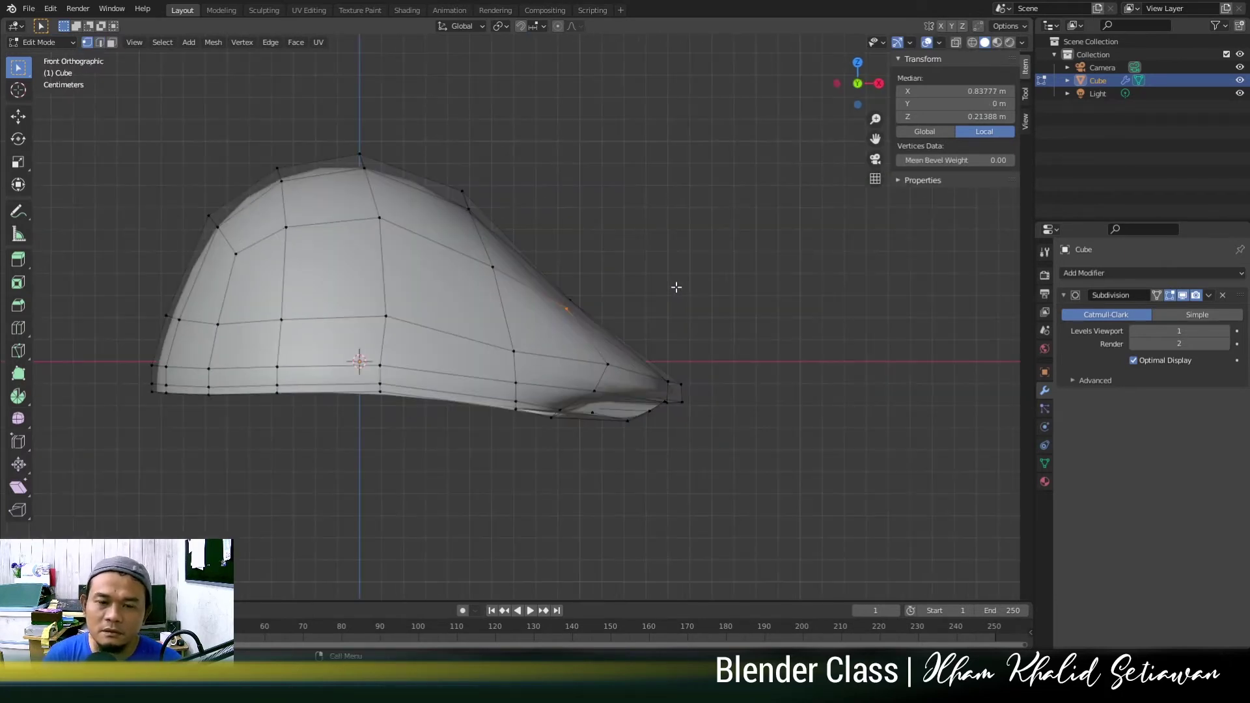
{"action": "key", "text": "g"}
{"action": "left_click", "coordinate": [664, 302]}
{"action": "key", "text": "Tab"}
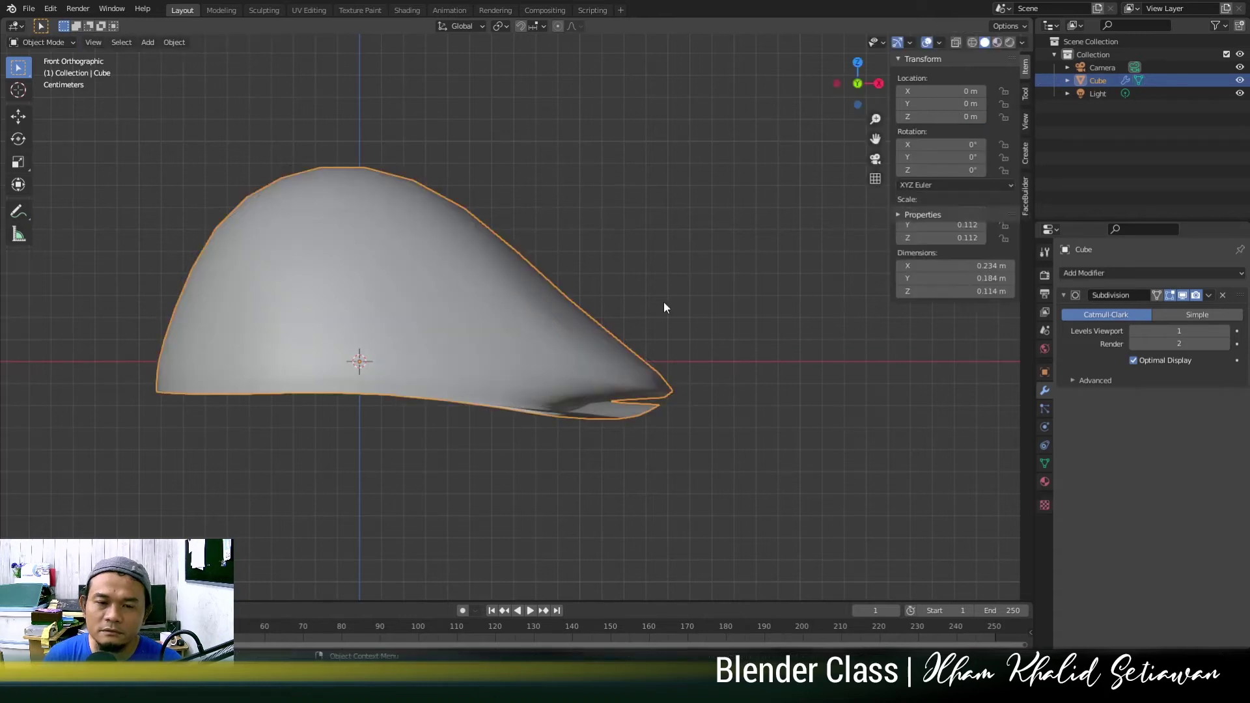
{"action": "scroll", "coordinate": [663, 302], "scroll_direction": "down", "scroll_amount": 2}
{"action": "middle_click_drag", "start_coordinate": [642, 302], "coordinate": [526, 378]}
Lower the top faces of the crown along Z with smooth proportional editing at size 0.10, to a local median Z of about 0.57 m.
{"action": "key", "text": "Tab"}
{"action": "key", "text": "3"}
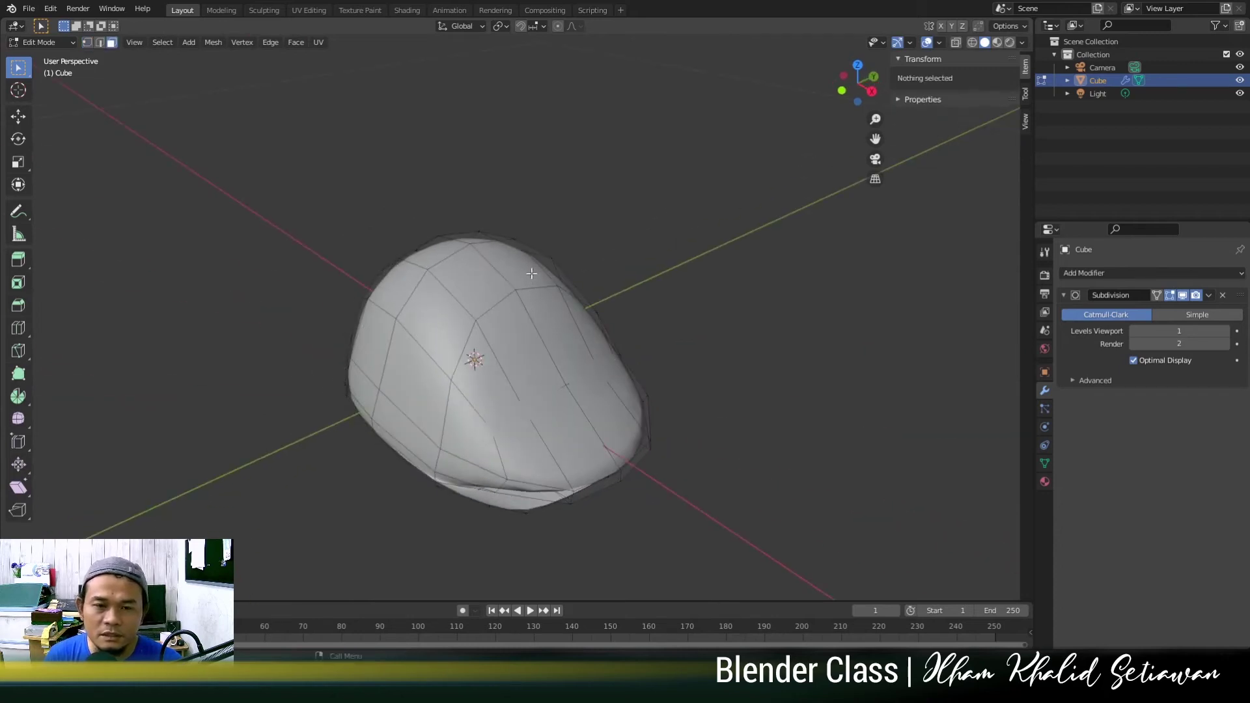
{"action": "left_click", "coordinate": [514, 267]}
{"action": "middle_click_drag", "start_coordinate": [515, 267], "coordinate": [493, 310]}
{"action": "left_click", "coordinate": [410, 284], "text": "shift"}
{"action": "left_click", "coordinate": [440, 252], "text": "shift"}
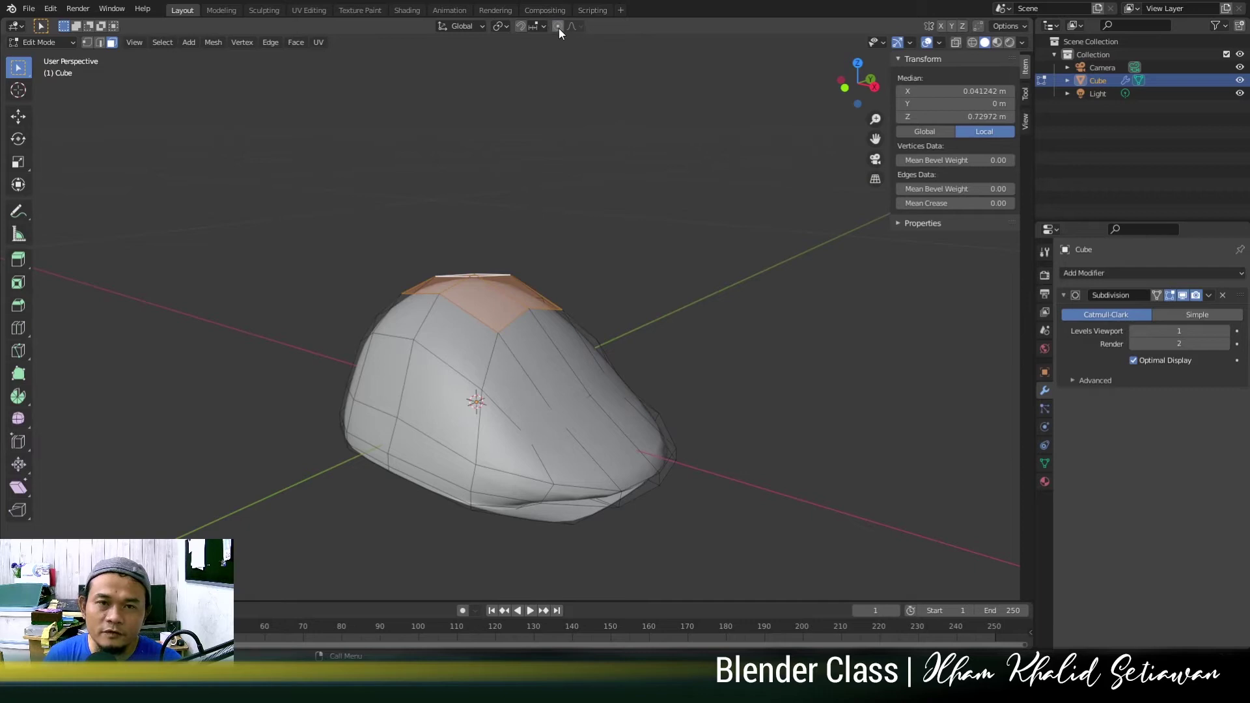
{"action": "key", "text": "g"}
{"action": "key", "text": "z"}
{"action": "scroll", "coordinate": [645, 183], "scroll_direction": "down", "scroll_amount": 2}
{"action": "scroll", "coordinate": [644, 189], "scroll_direction": "down", "scroll_amount": 10}
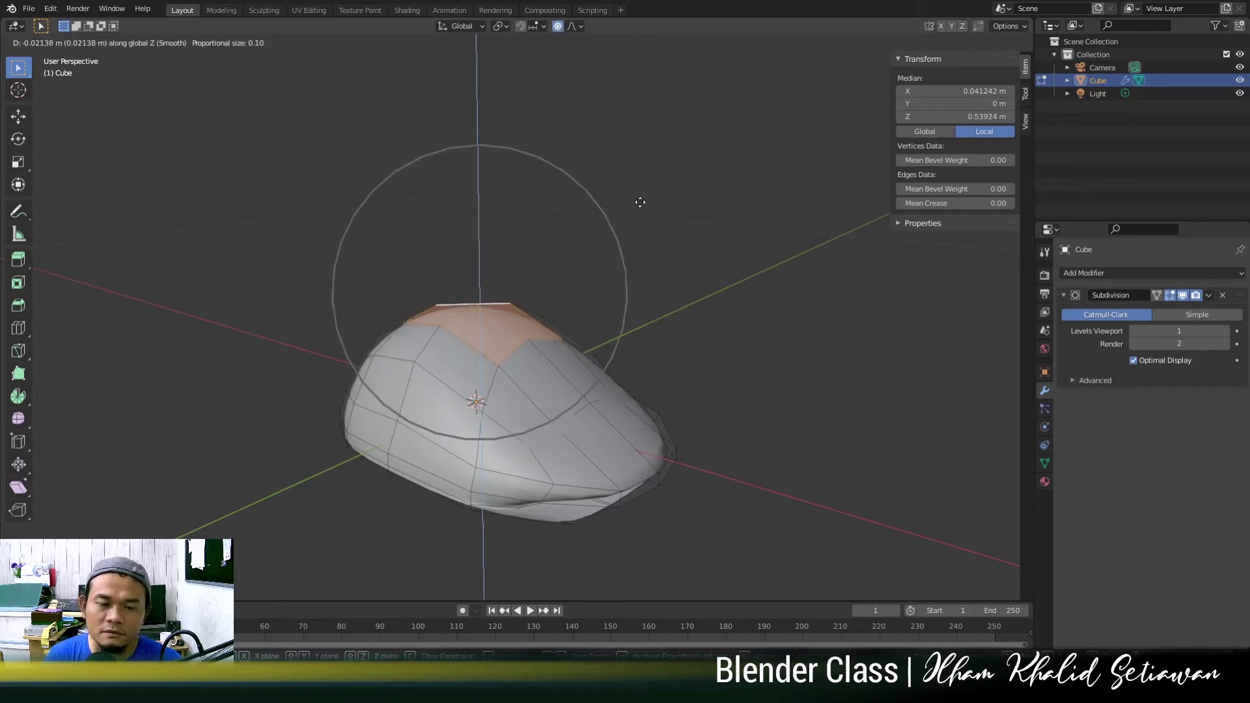
{"action": "left_click", "coordinate": [641, 194]}
{"action": "middle_click_drag", "start_coordinate": [639, 196], "coordinate": [495, 450]}
{"action": "key", "text": "Tab"}
{"action": "key", "text": "Tab"}
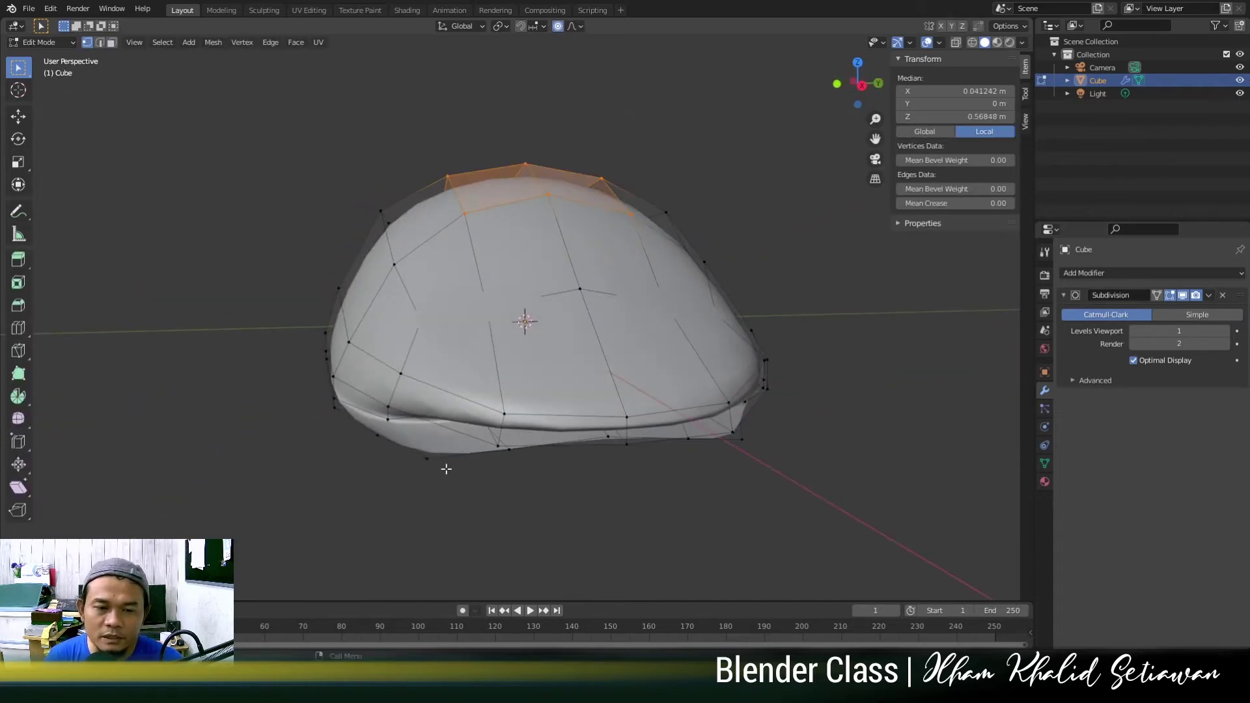
Turn off proportional editing, lower the brim's two outer front corner vertices to local Z about -0.30 m, and scale them slightly closer together.
{"action": "left_click", "coordinate": [428, 459]}
{"action": "middle_click_drag", "start_coordinate": [581, 495], "coordinate": [614, 461]}
{"action": "middle_click_drag", "start_coordinate": [734, 394], "coordinate": [716, 438]}
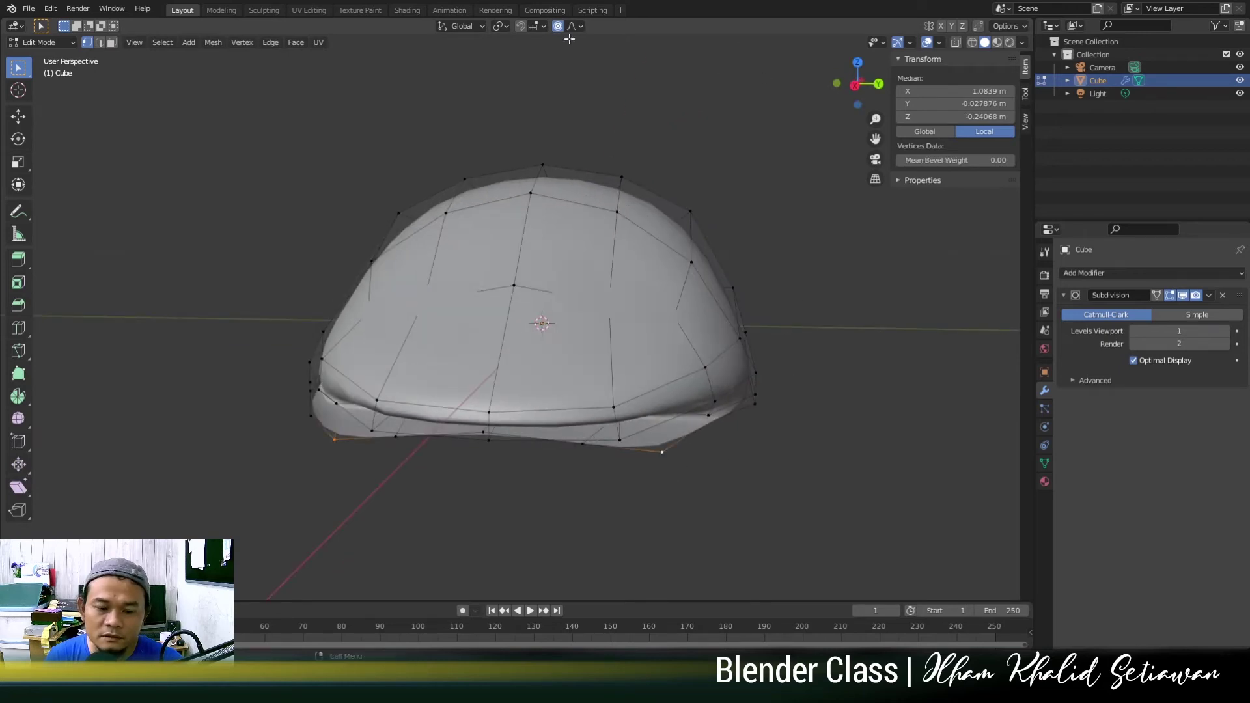
{"action": "middle_click_drag", "start_coordinate": [688, 200], "coordinate": [756, 209]}
{"action": "key", "text": "g"}
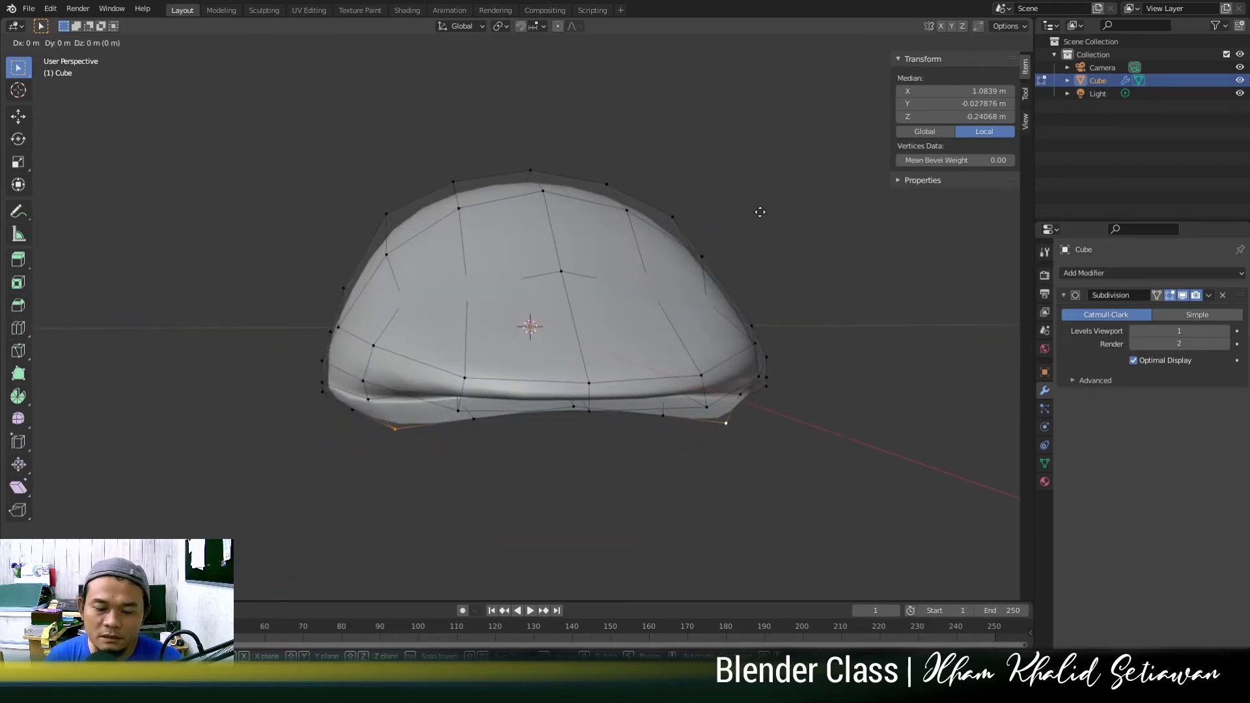
{"action": "left_click", "coordinate": [760, 232]}
{"action": "key", "text": "s"}
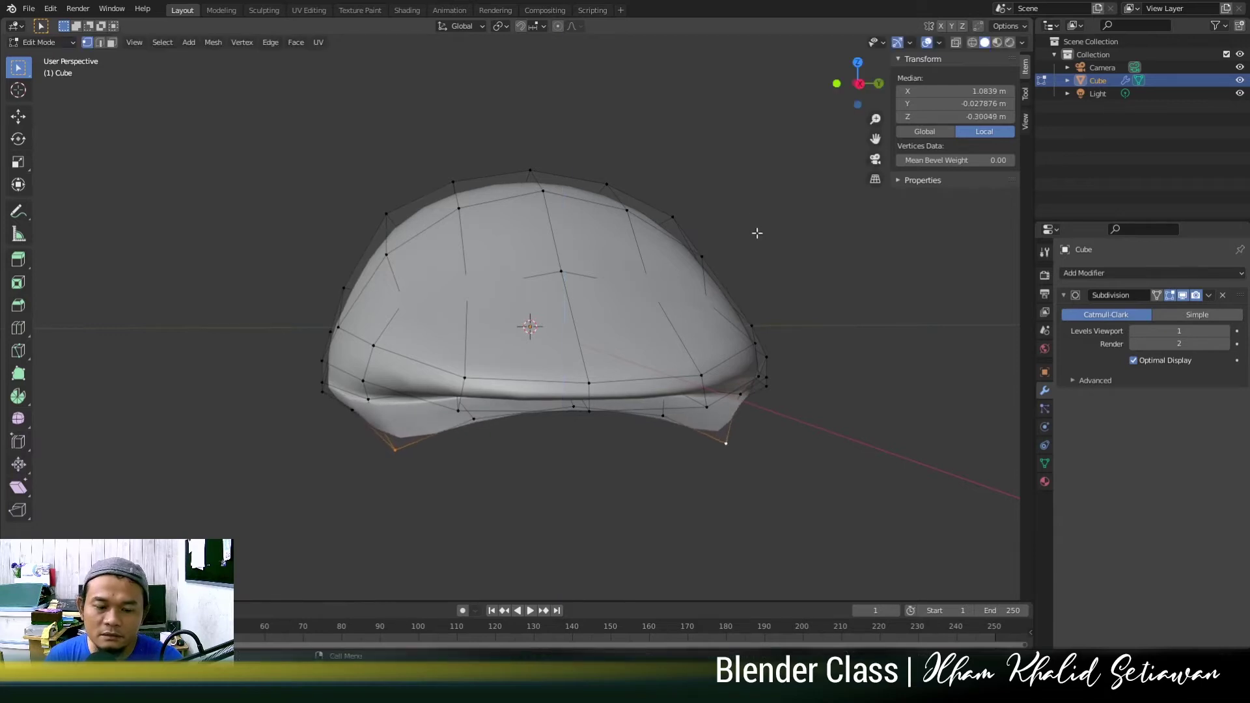
{"action": "left_click", "coordinate": [897, 455]}
{"action": "middle_click_drag", "start_coordinate": [897, 456], "coordinate": [642, 464]}
{"action": "key", "text": "Tab"}
{"action": "key", "text": "Tab"}
Lower the brim's end vertex on one side about 0.014 m along Z and adjust the neighbouring corner vertex's height.
{"action": "middle_click_drag", "start_coordinate": [592, 413], "coordinate": [516, 329]}
{"action": "middle_click_drag", "start_coordinate": [692, 285], "coordinate": [419, 372]}
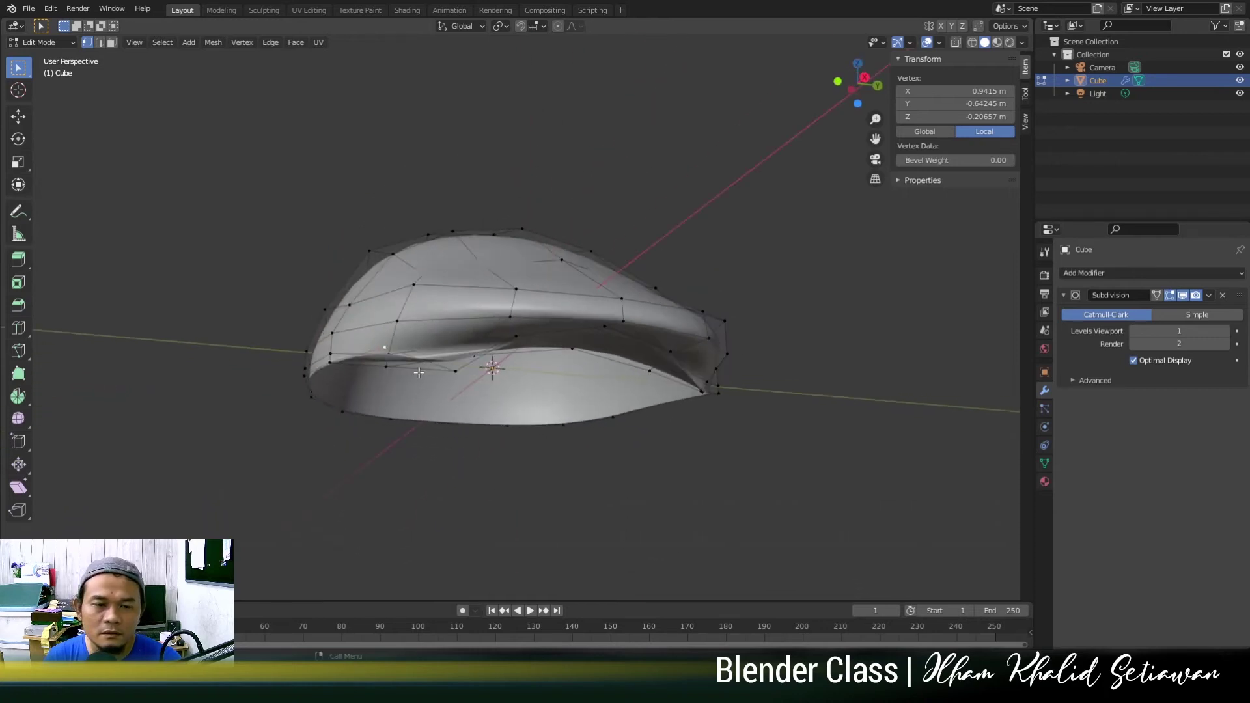
{"action": "key", "text": "g"}
{"action": "key", "text": "z"}
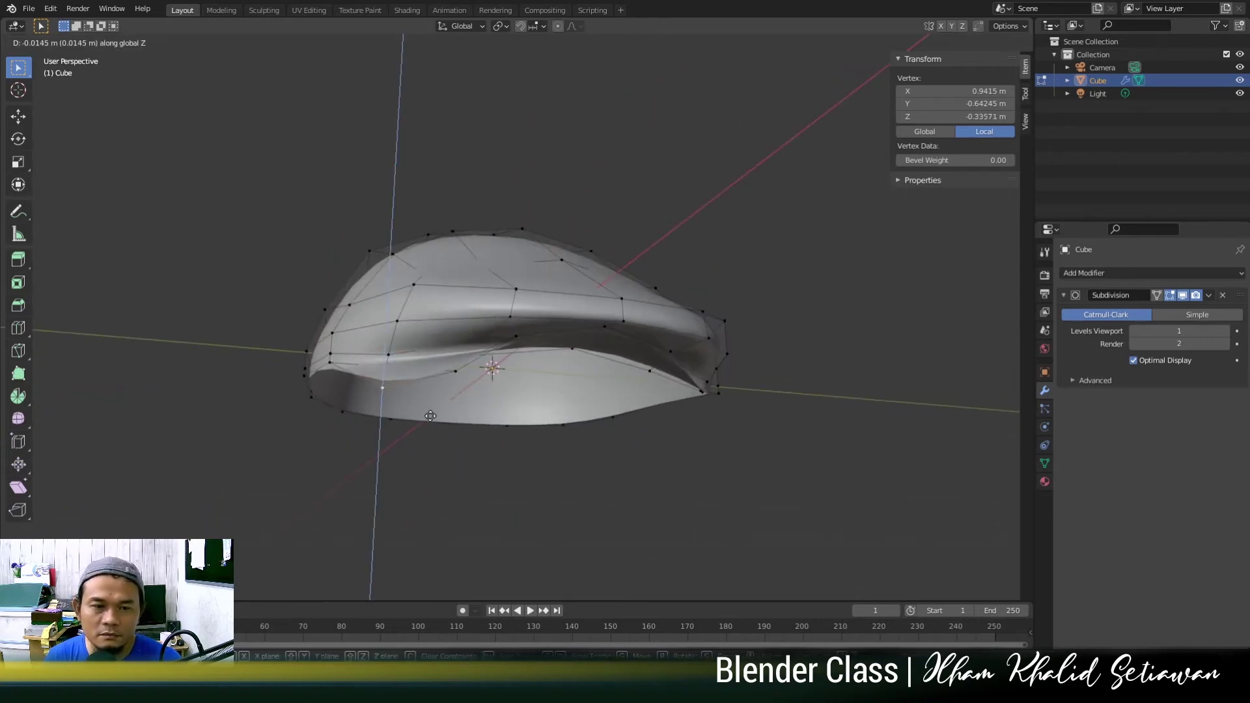
{"action": "left_click", "coordinate": [432, 415]}
{"action": "key", "text": "g"}
{"action": "key", "text": "z"}
{"action": "left_click", "coordinate": [530, 413]}
{"action": "middle_click_drag", "start_coordinate": [530, 413], "coordinate": [524, 499]}
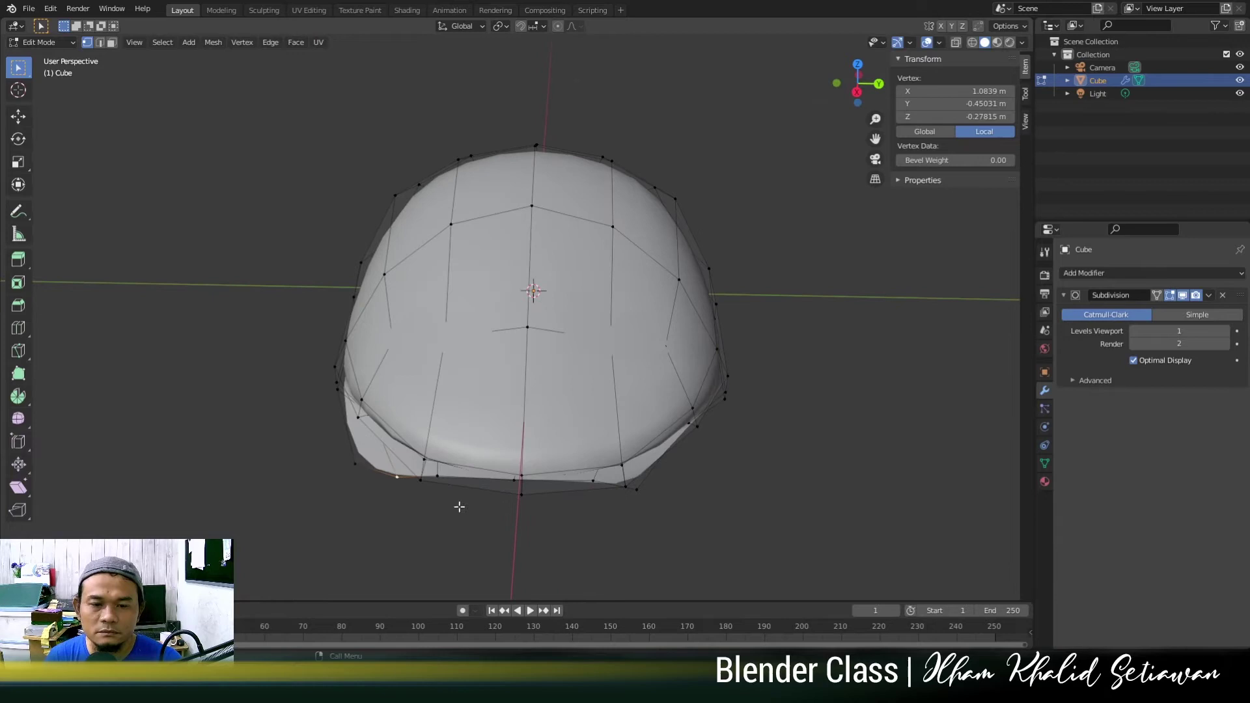
Move the brim's side end vertex forward and inward to about local X 1.02 m, Y -0.54 m in a wireframe top view.
{"action": "key", "text": "KP_7"}
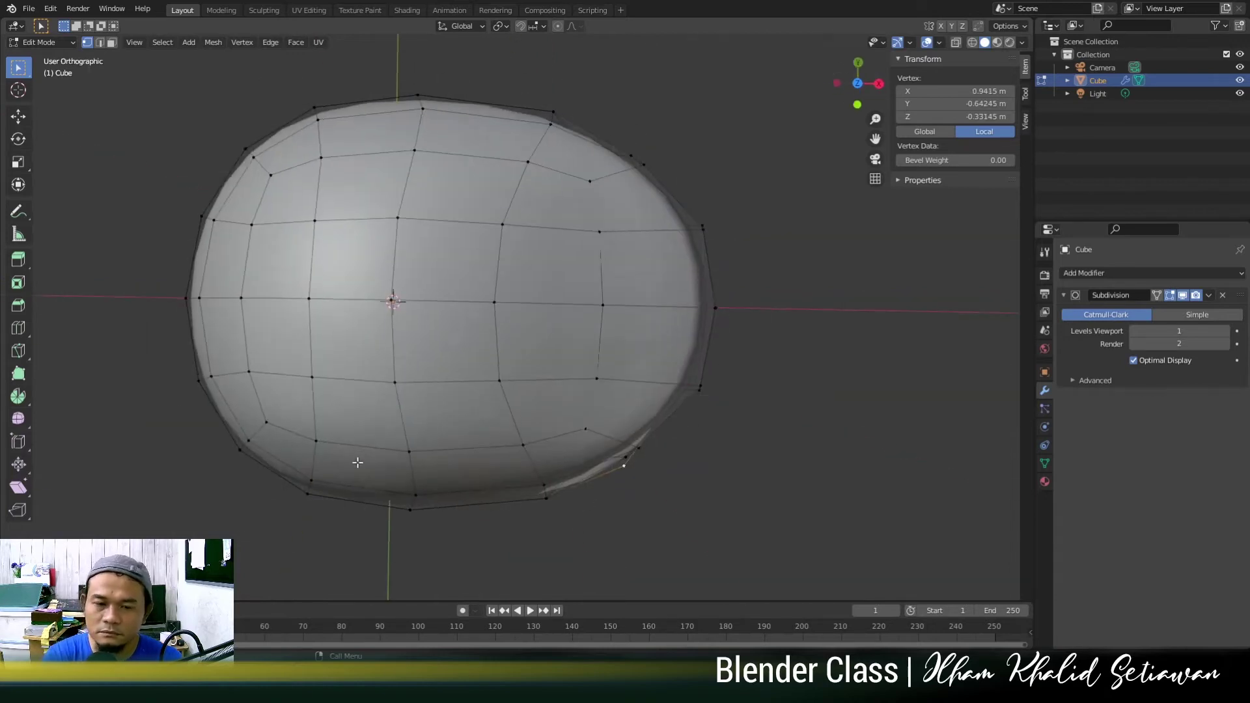
{"action": "key", "text": "z"}
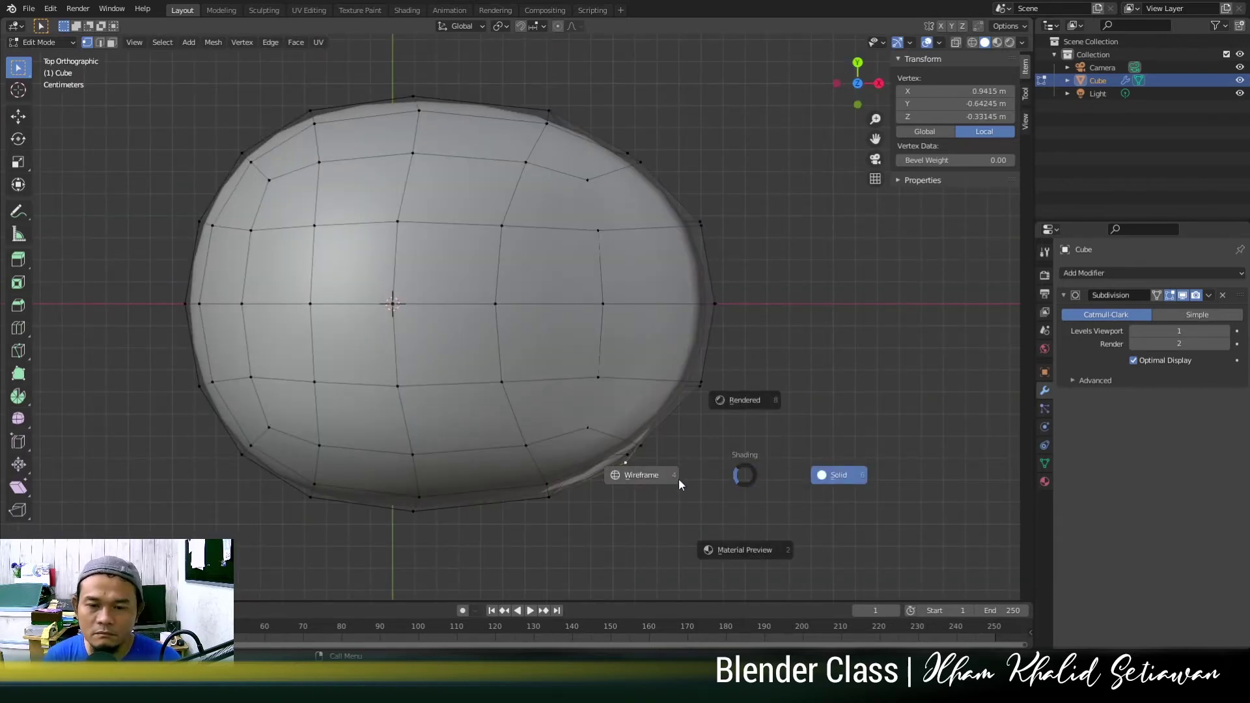
{"action": "left_click", "coordinate": [678, 479]}
{"action": "middle_click_drag", "start_coordinate": [726, 456], "coordinate": [678, 461], "text": "shift"}
{"action": "scroll", "coordinate": [690, 446], "scroll_direction": "up", "scroll_amount": 1}
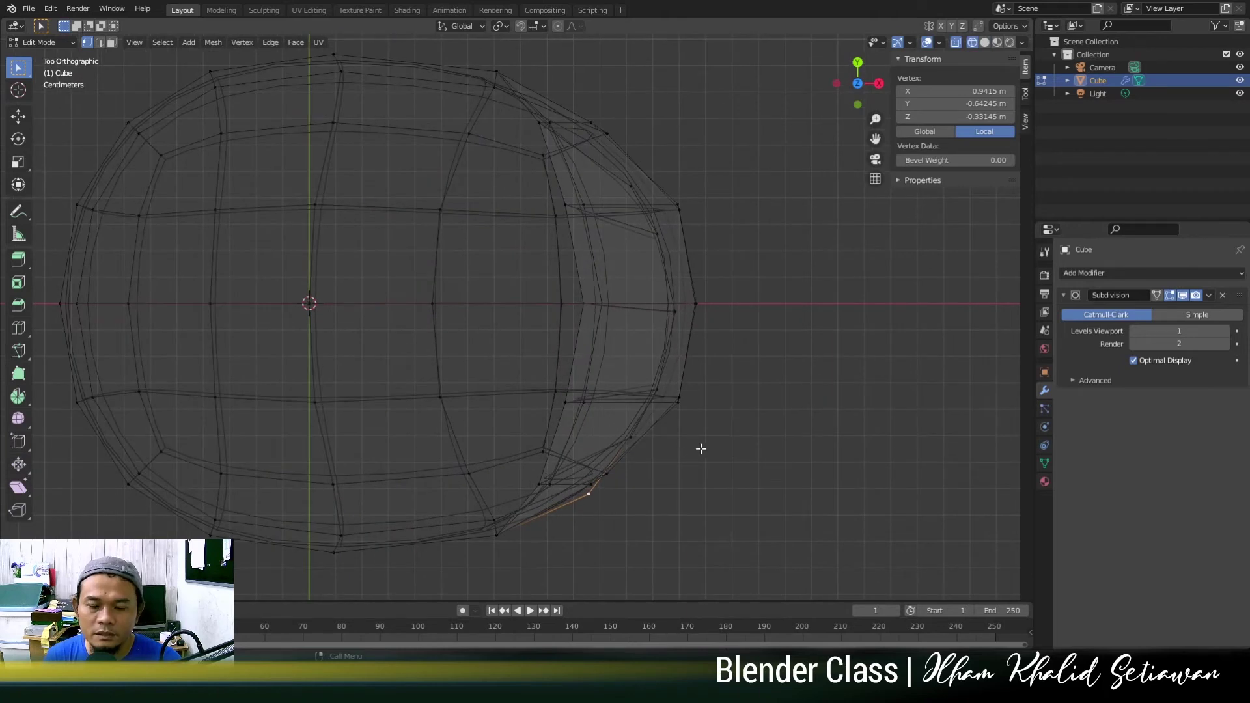
{"action": "key", "text": "g"}
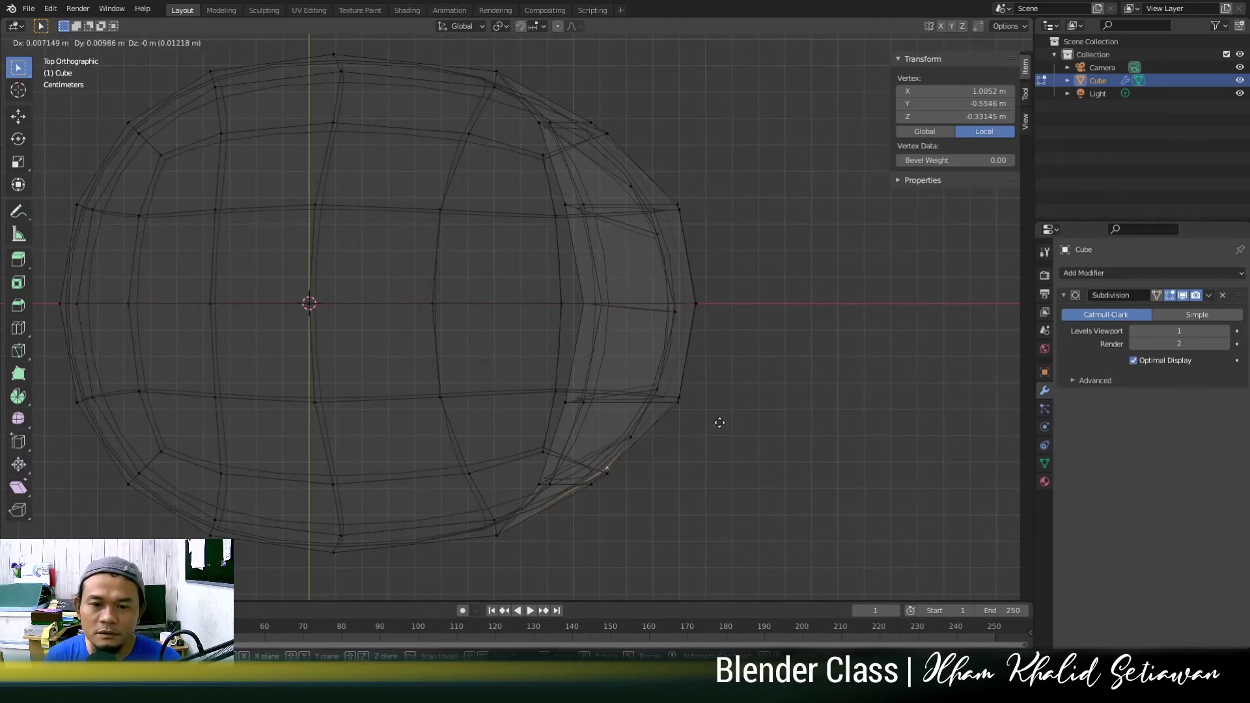
{"action": "left_click", "coordinate": [724, 418]}
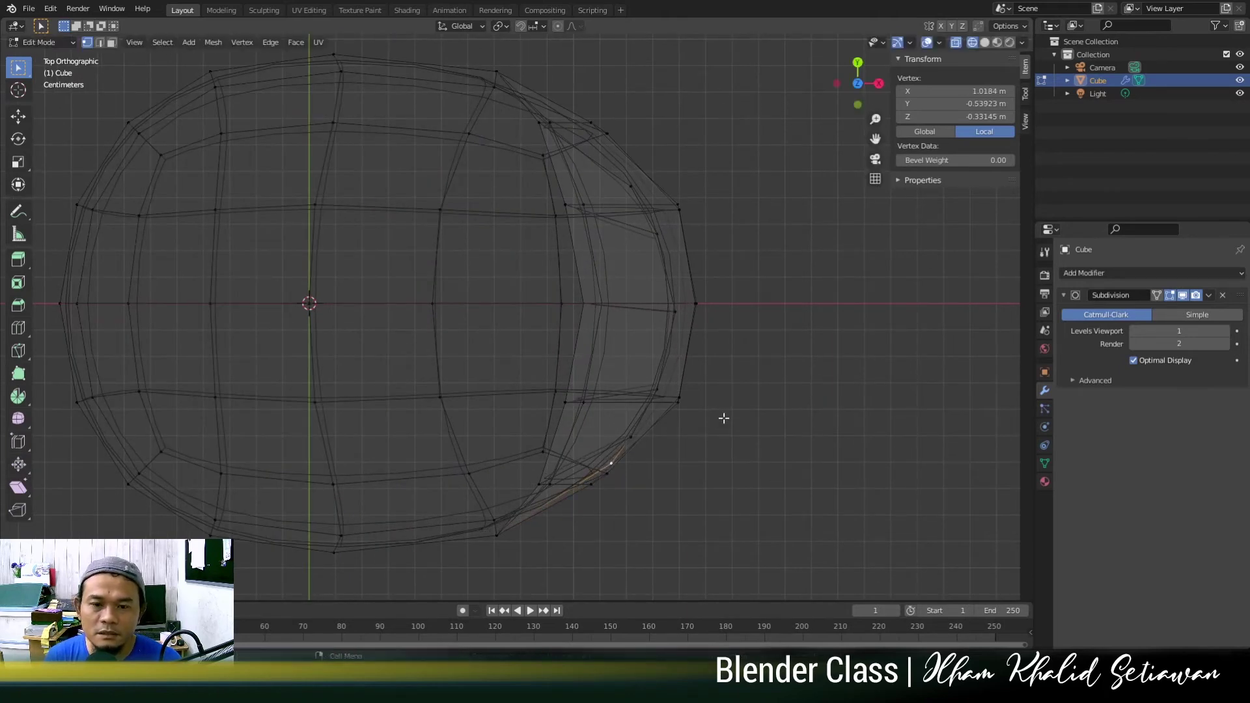
Leave Edit Mode and switch the viewport back to Solid shading to check the brim from the front underside.
{"action": "key", "text": "Tab"}
{"action": "middle_click_drag", "start_coordinate": [752, 476], "coordinate": [648, 374]}
{"action": "key", "text": "z"}
{"action": "left_click", "coordinate": [723, 376]}
{"action": "mouse_move", "coordinate": [739, 372]}
{"action": "middle_mouse_down"}
{"action": "mouse_move", "coordinate": [740, 427]}
{"action": "mouse_move", "coordinate": [650, 344]}
{"action": "mouse_move", "coordinate": [662, 335]}
{"action": "mouse_move", "coordinate": [610, 344]}
{"action": "middle_mouse_up"}
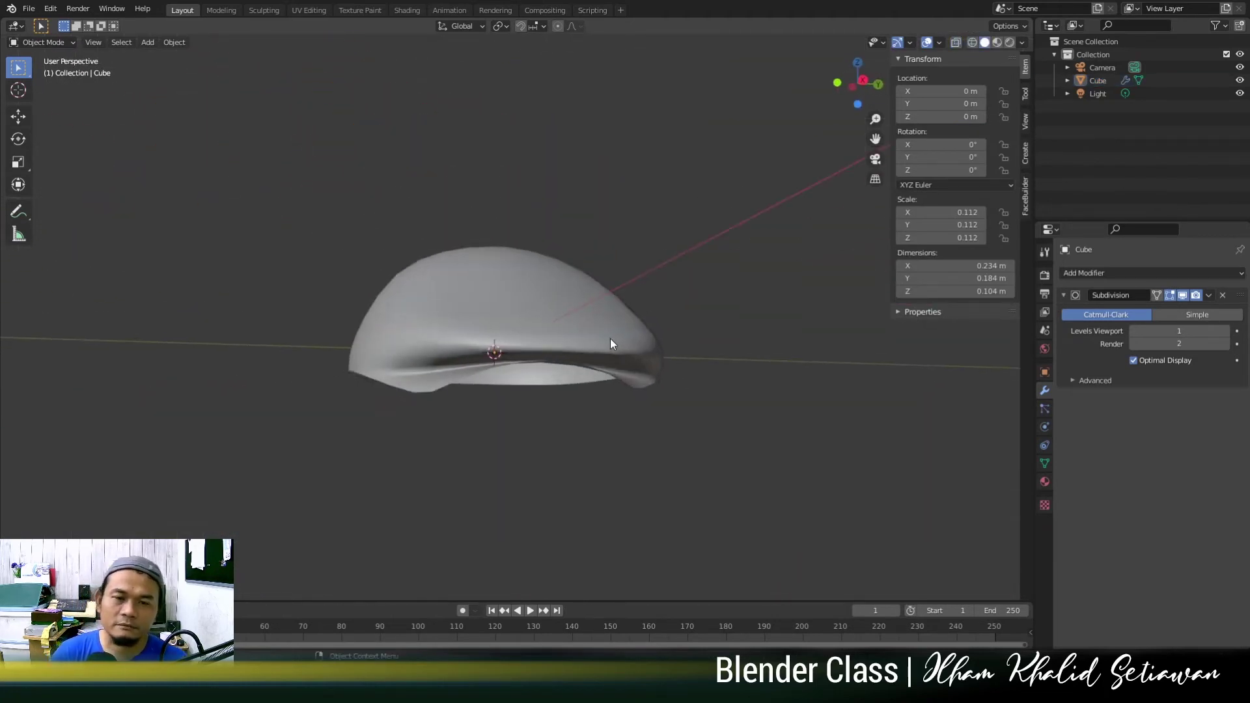
Switch between Wireframe and Solid shading to compare the cap's mesh lines with its side profile.
{"action": "middle_click_drag", "start_coordinate": [676, 290], "coordinate": [638, 286]}
{"action": "key", "text": "shift+z"}
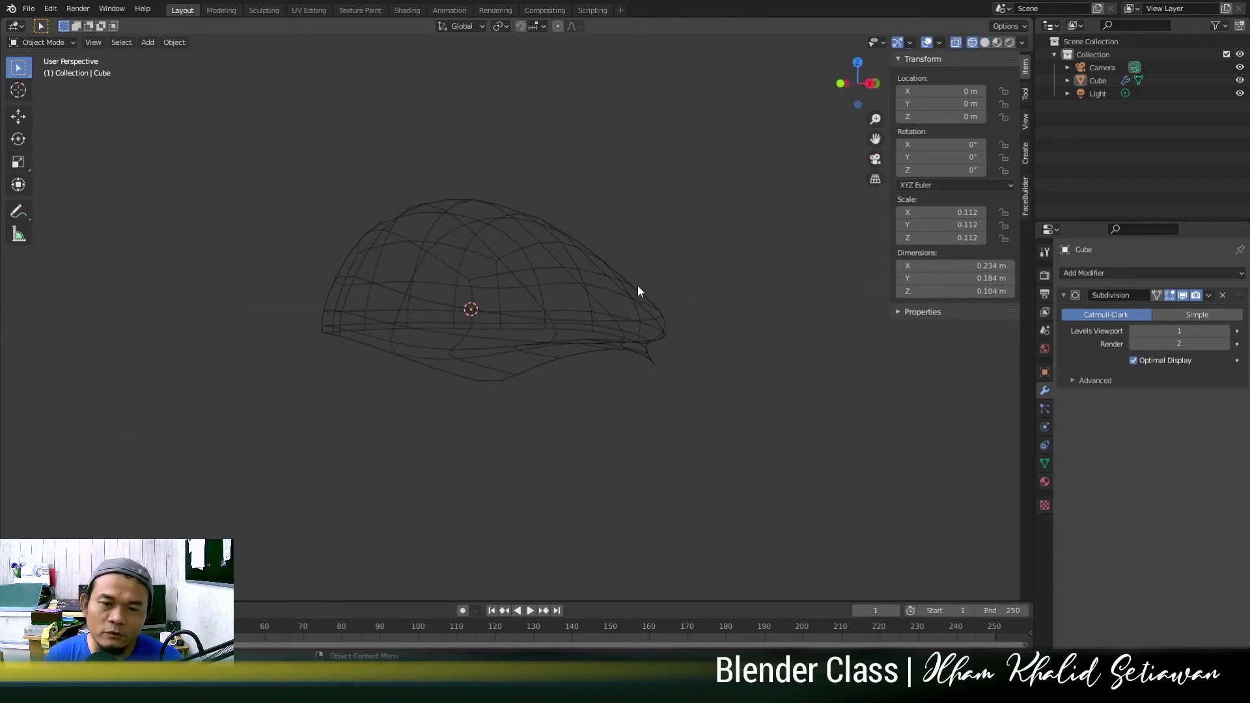
{"action": "left_click", "coordinate": [652, 306]}
{"action": "key", "text": "shift+z"}
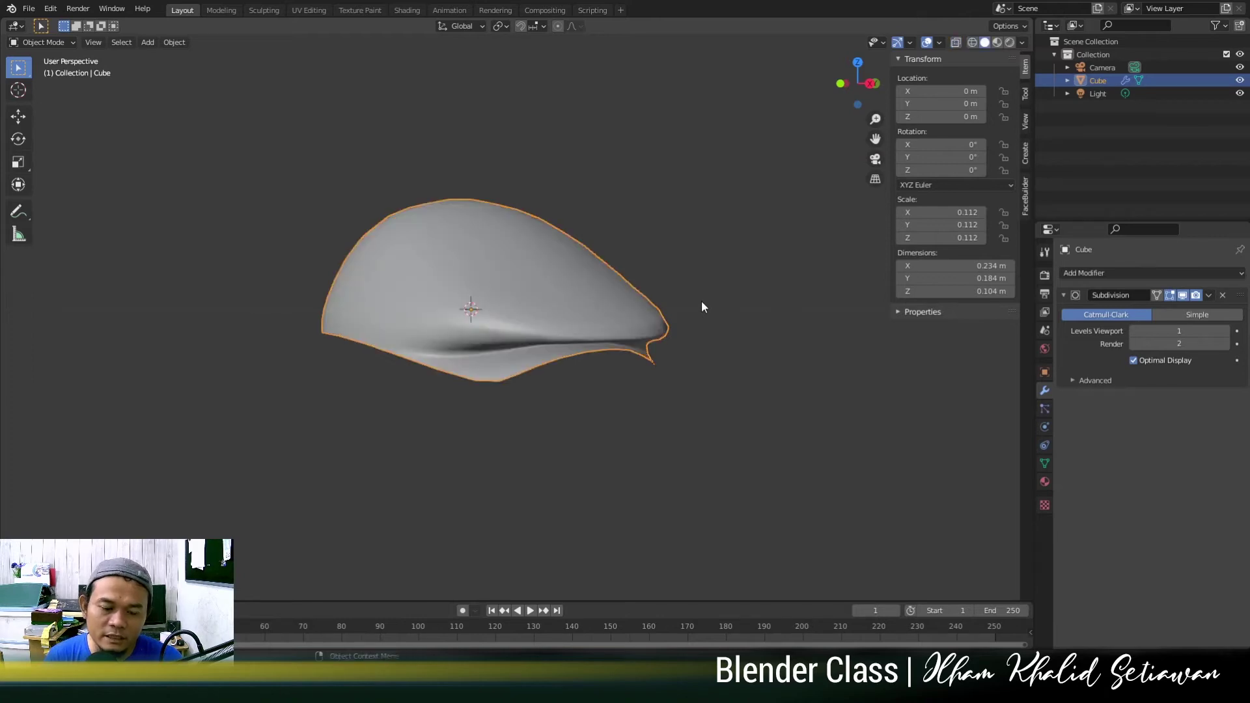
{"action": "key", "text": "shift+z"}
{"action": "key", "text": "shift+z"}
{"action": "key", "text": "shift+z"}
{"action": "key", "text": "shift+z"}
{"action": "key", "text": "shift+z"}
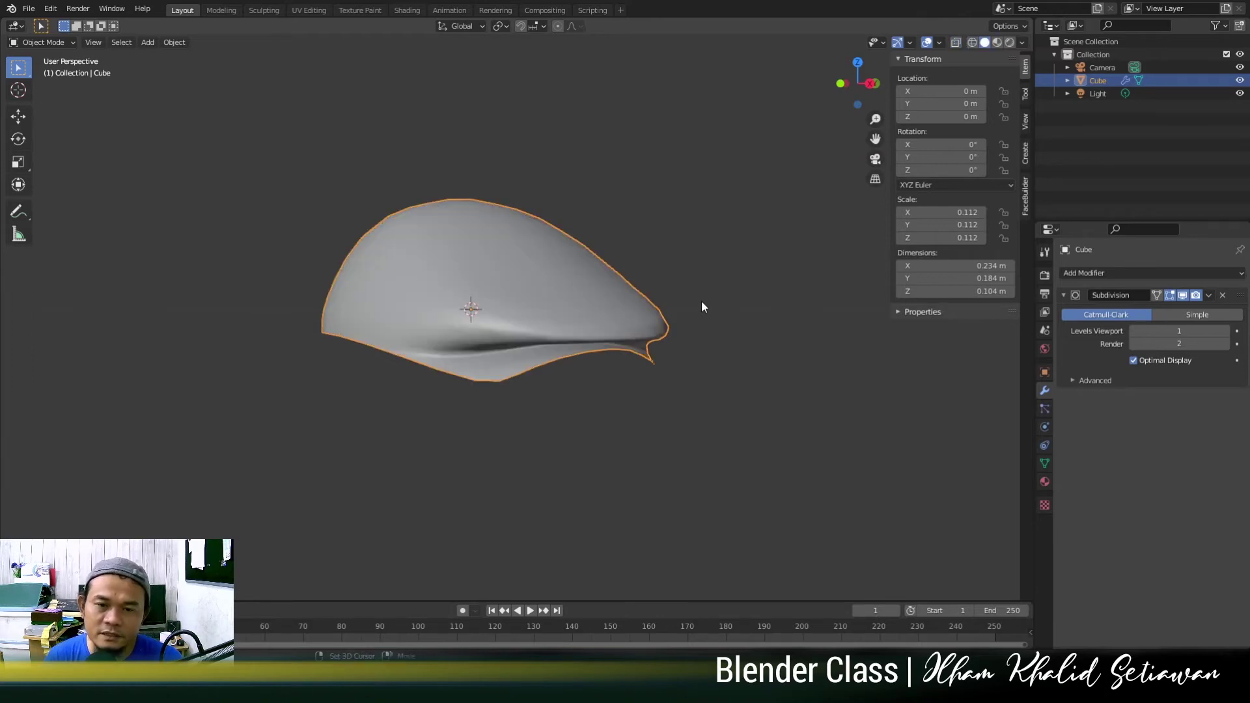
{"action": "key", "text": "shift+z"}
{"action": "key", "text": "shift+z"}
{"action": "key", "text": "shift+z"}
{"action": "key", "text": "shift+z"}
{"action": "key", "text": "shift+z"}
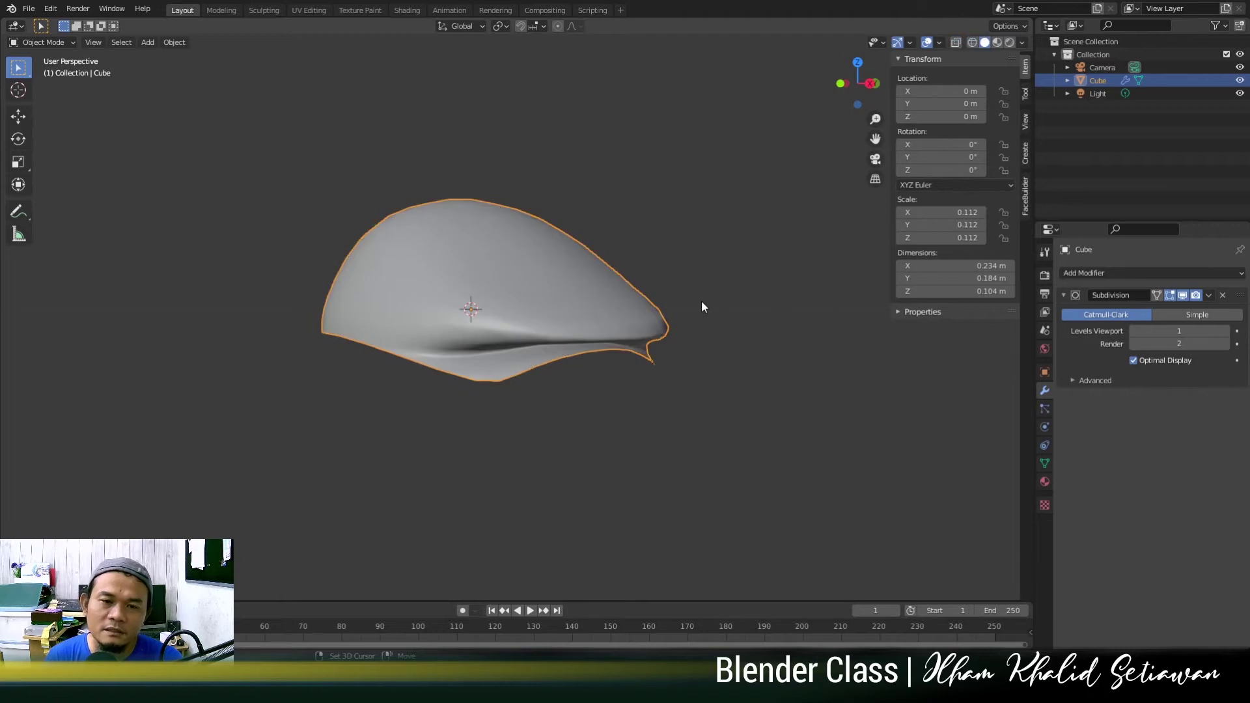
Compare the edit cage with the smoothed surface around the crown and brim from the front and side.
{"action": "middle_click_drag", "start_coordinate": [707, 305], "coordinate": [692, 338]}
{"action": "key", "text": "Tab"}
{"action": "key", "text": "Tab"}
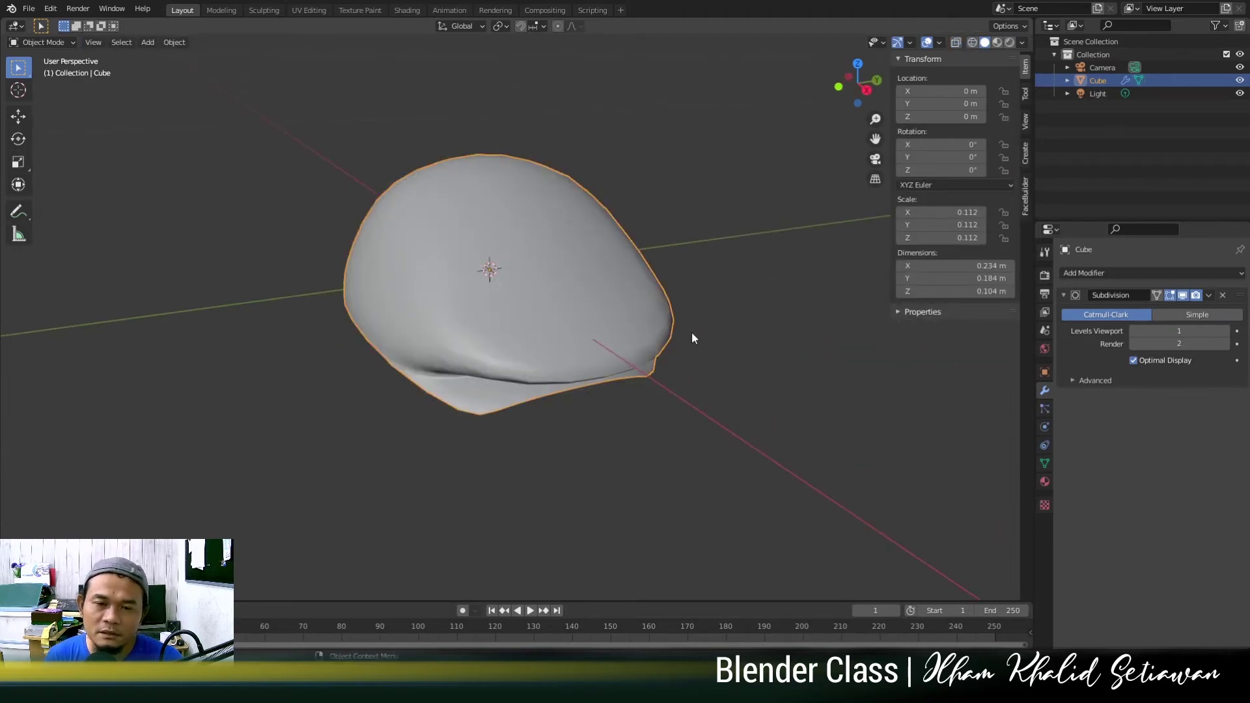
{"action": "scroll", "coordinate": [692, 331], "scroll_direction": "up", "scroll_amount": 4}
{"action": "middle_click_drag", "start_coordinate": [733, 336], "coordinate": [734, 336]}
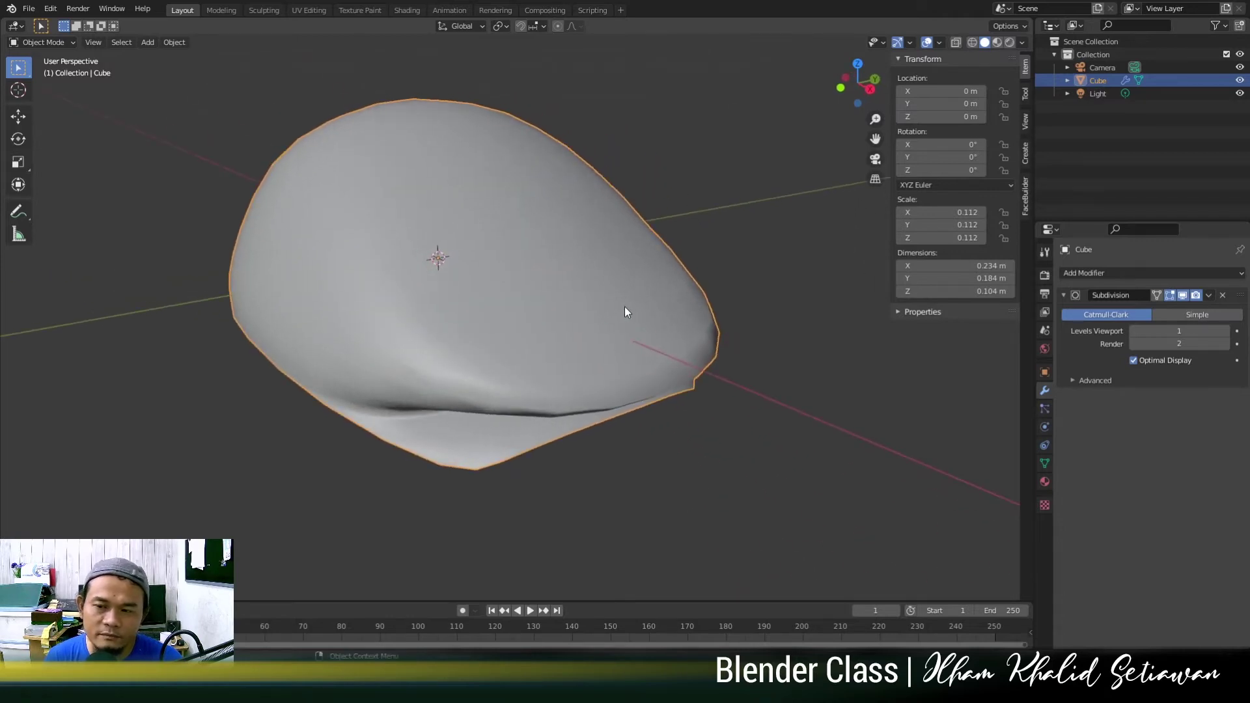
{"action": "key", "text": "Tab"}
{"action": "key", "text": "Tab"}
{"action": "key", "text": "Tab"}
{"action": "key", "text": "Tab"}
{"action": "key", "text": "Tab"}
{"action": "key", "text": "Tab"}
{"action": "middle_click_drag", "start_coordinate": [696, 346], "coordinate": [676, 303]}
{"action": "scroll", "coordinate": [588, 327], "scroll_direction": "up", "scroll_amount": 2}
{"action": "key", "text": "Tab"}
{"action": "key", "text": "Tab"}
{"action": "scroll", "coordinate": [548, 318], "scroll_direction": "up", "scroll_amount": 2}
{"action": "key", "text": "Tab"}
{"action": "key", "text": "Tab"}
{"action": "key", "text": "Tab"}
{"action": "key", "text": "Tab"}
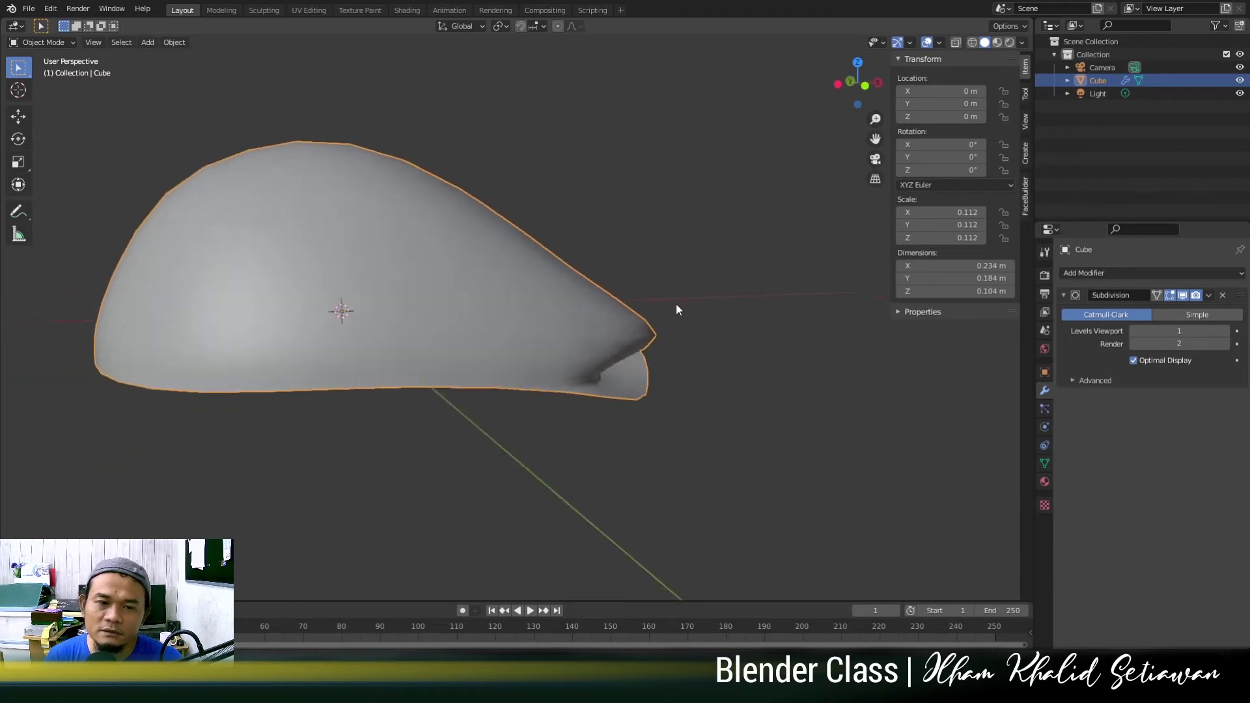
In Edit Mode, add a loop cut around the cap, sliding it close beside the existing edge loop above the bottom rim.
{"action": "key", "text": "Tab"}
{"action": "middle_click_drag", "start_coordinate": [534, 309], "coordinate": [498, 279]}
{"action": "scroll", "coordinate": [546, 311], "scroll_direction": "up", "scroll_amount": 2}
{"action": "scroll", "coordinate": [605, 313], "scroll_direction": "down", "scroll_amount": 3}
{"action": "scroll", "coordinate": [386, 321], "scroll_direction": "up", "scroll_amount": 3}
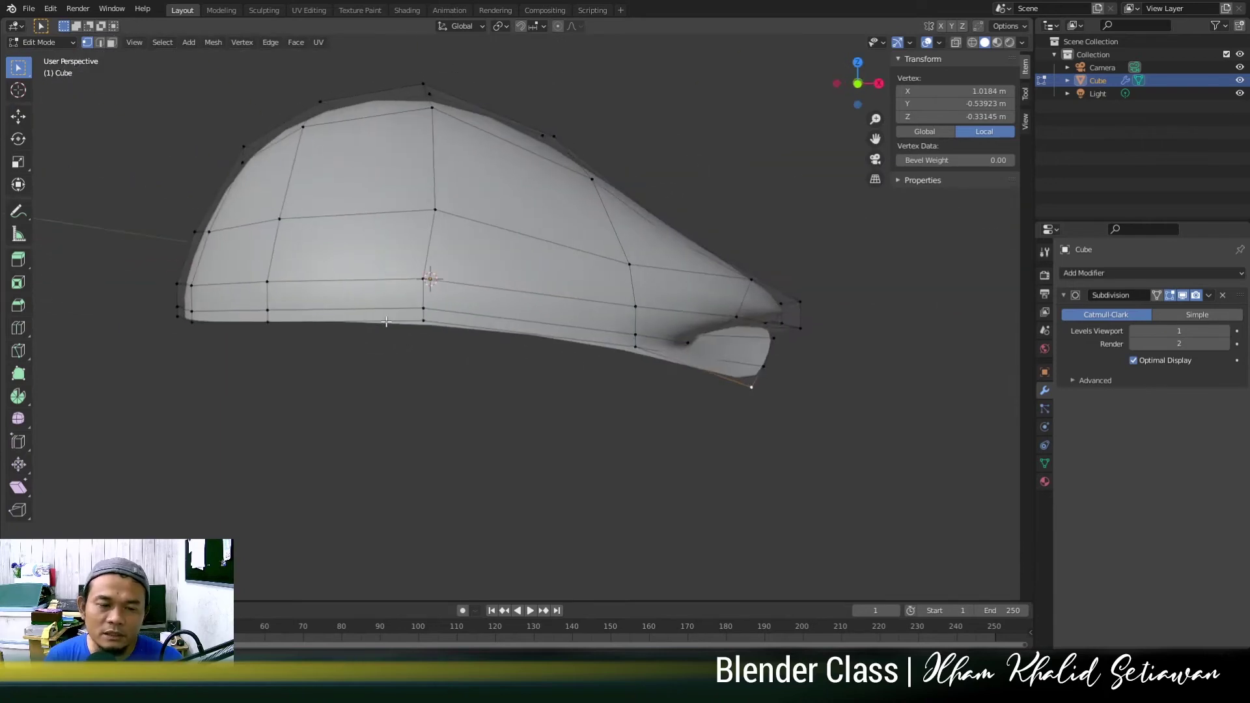
{"action": "scroll", "coordinate": [387, 321], "scroll_direction": "up", "scroll_amount": 3}
{"action": "middle_click_drag", "start_coordinate": [425, 342], "coordinate": [460, 336], "text": "shift"}
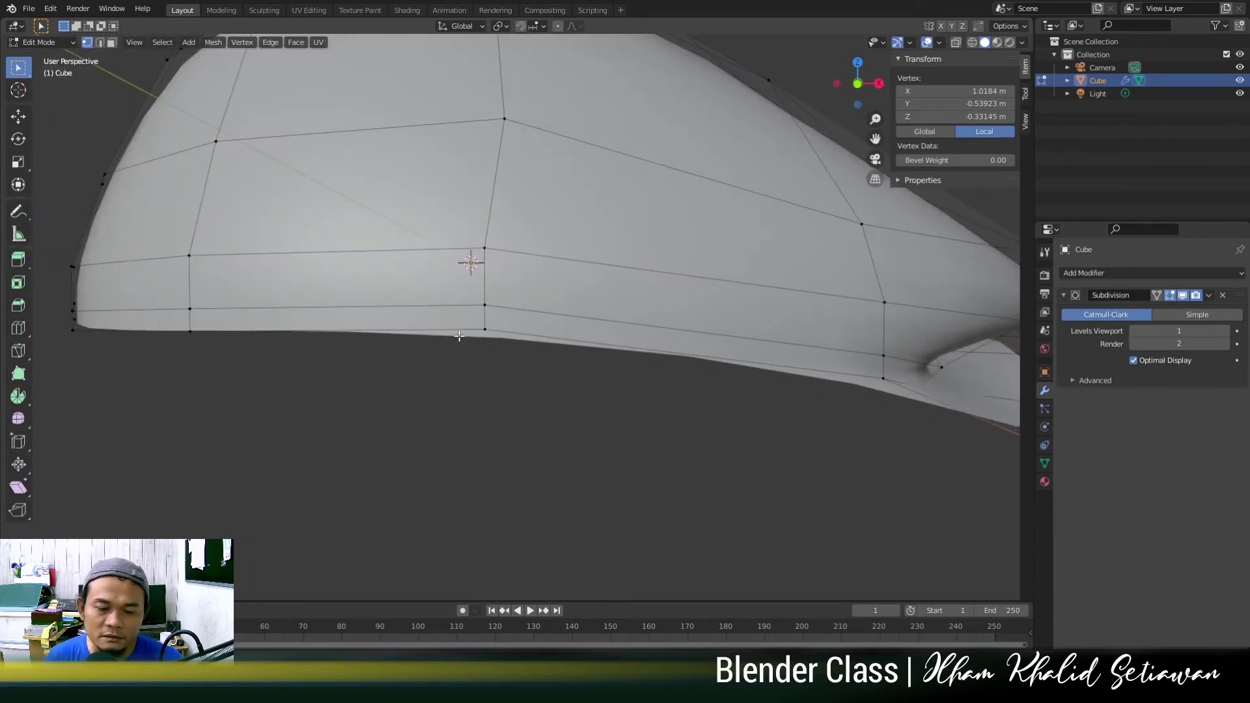
{"action": "key", "text": "ctrl+r"}
{"action": "left_click", "coordinate": [488, 301]}
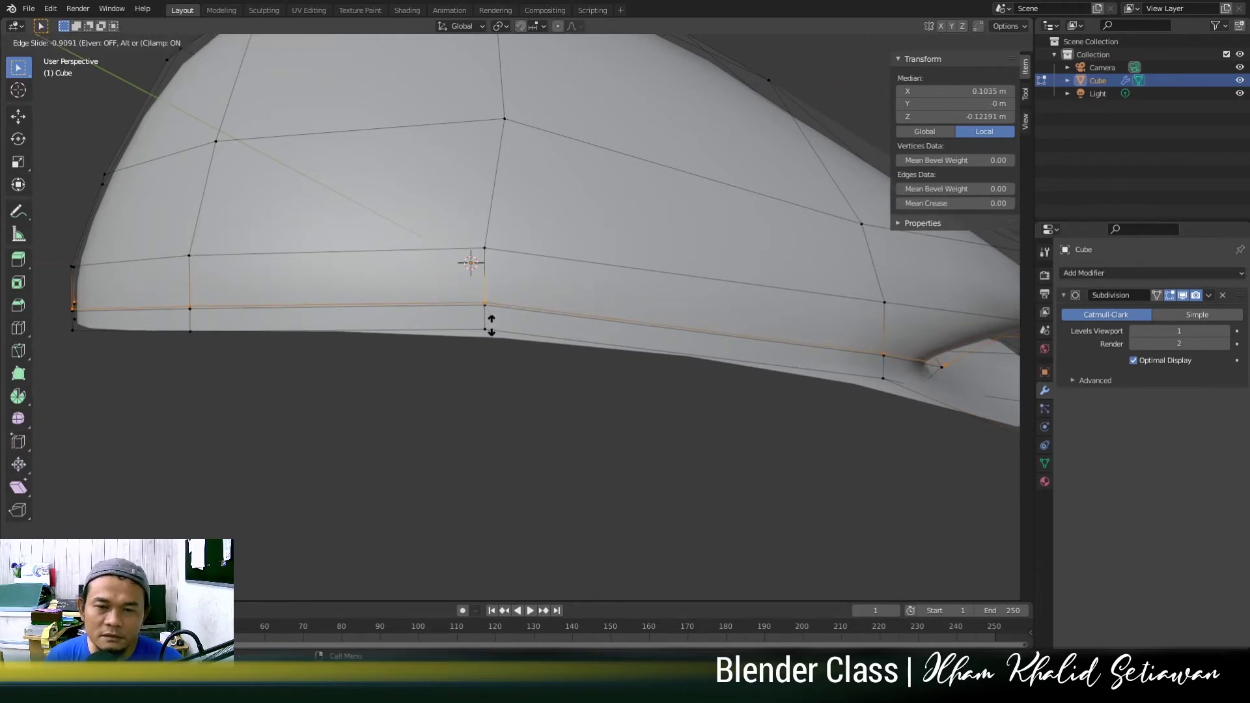
{"action": "left_click", "coordinate": [471, 263]}
{"action": "scroll", "coordinate": [462, 371], "scroll_direction": "down", "scroll_amount": 4}
{"action": "left_click", "coordinate": [461, 371]}
Select the bottom rim strip faces across the cap's back and move them slightly inward along X.
{"action": "middle_click_drag", "start_coordinate": [461, 371], "coordinate": [456, 348]}
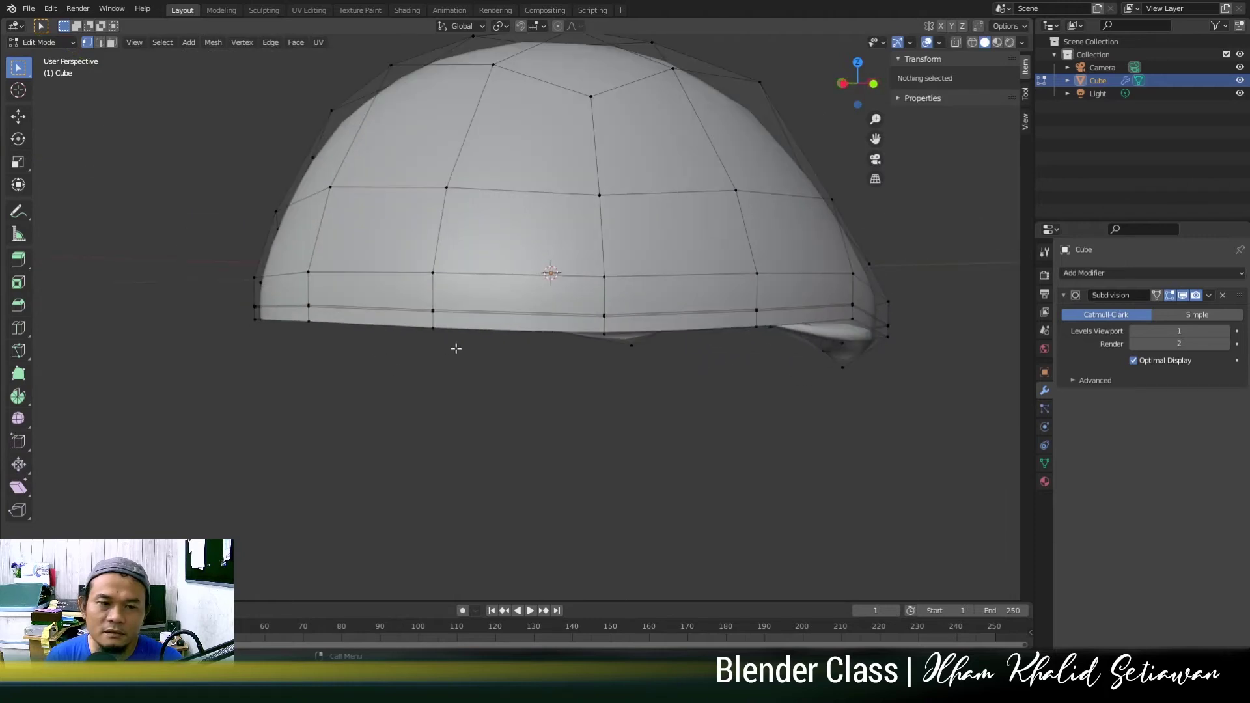
{"action": "scroll", "coordinate": [456, 348], "scroll_direction": "up", "scroll_amount": 2}
{"action": "left_click", "coordinate": [448, 325]}
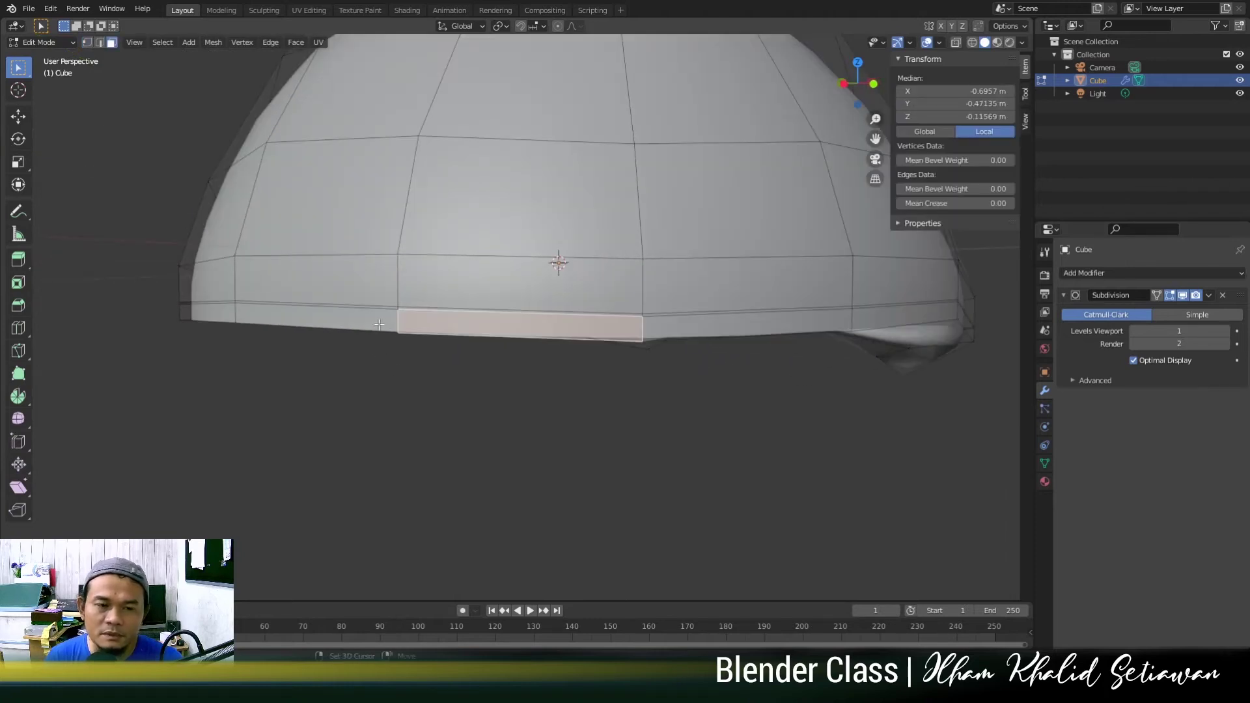
{"action": "scroll", "coordinate": [463, 360], "scroll_direction": "down", "scroll_amount": 3}
{"action": "middle_click_drag", "start_coordinate": [463, 360], "coordinate": [532, 243]}
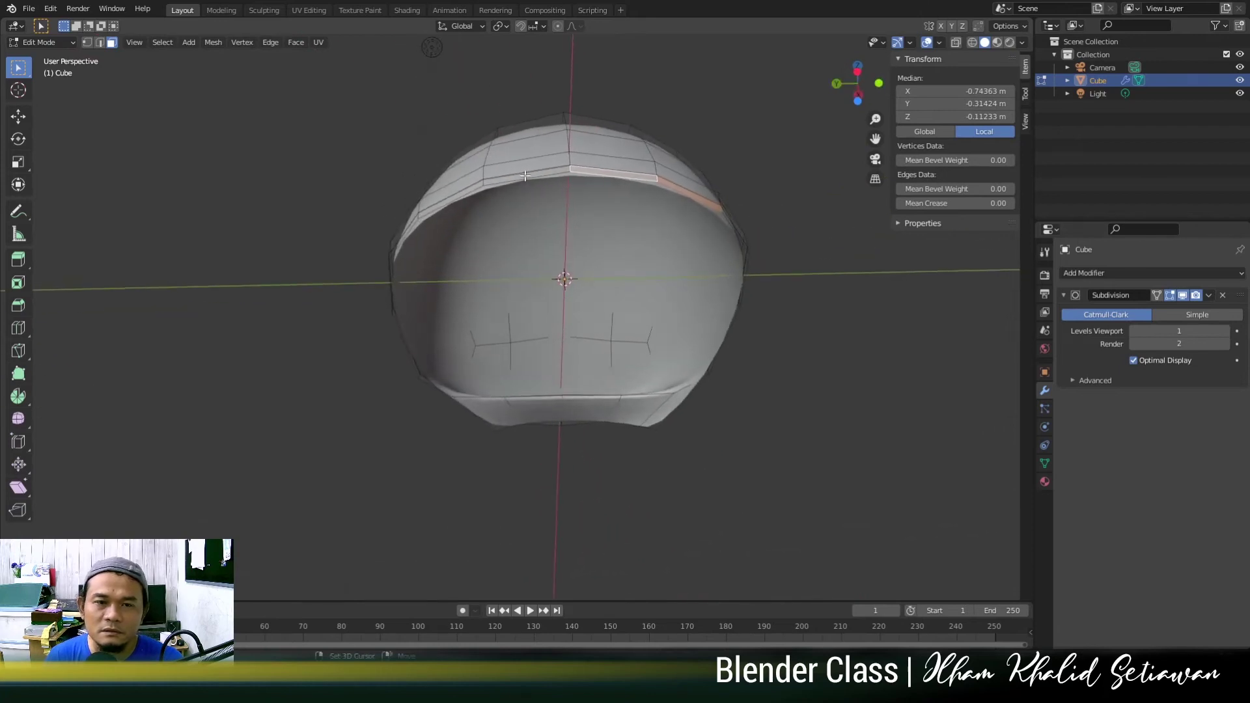
{"action": "middle_click_drag", "start_coordinate": [682, 327], "coordinate": [596, 383]}
{"action": "key", "text": "g"}
{"action": "key", "text": "x"}
{"action": "left_click", "coordinate": [601, 385]}
{"action": "key", "text": "Tab"}
{"action": "middle_click_drag", "start_coordinate": [600, 385], "coordinate": [538, 346]}
{"action": "scroll", "coordinate": [636, 363], "scroll_direction": "up", "scroll_amount": 3}
Select the bottom rim strip faces on both sides of the cap and scale them inward along Y to about 0.984.
{"action": "key", "text": "Tab"}
{"action": "middle_click_drag", "start_coordinate": [508, 302], "coordinate": [560, 316]}
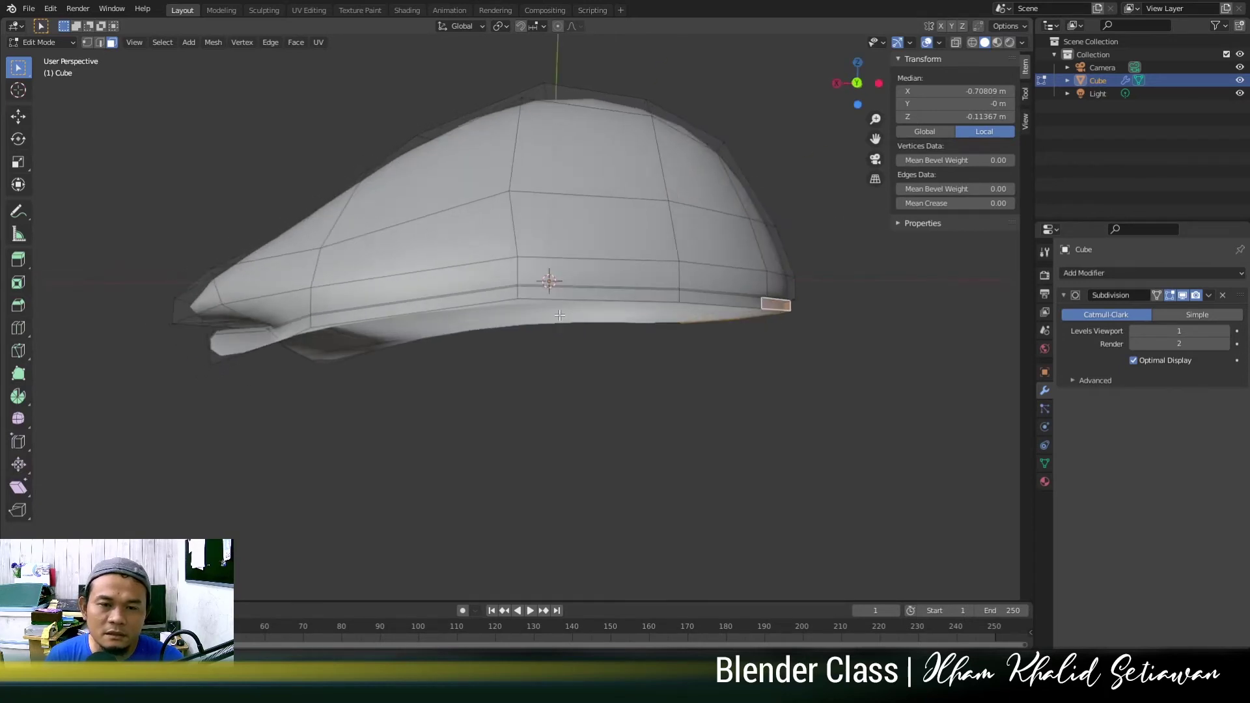
{"action": "left_click", "coordinate": [614, 296]}
{"action": "left_click", "coordinate": [483, 297], "text": "alt"}
{"action": "middle_click_drag", "start_coordinate": [483, 297], "coordinate": [403, 365]}
{"action": "left_click", "coordinate": [669, 282]}
{"action": "left_click", "coordinate": [579, 267], "text": "alt"}
{"action": "middle_click_drag", "start_coordinate": [579, 268], "coordinate": [699, 295]}
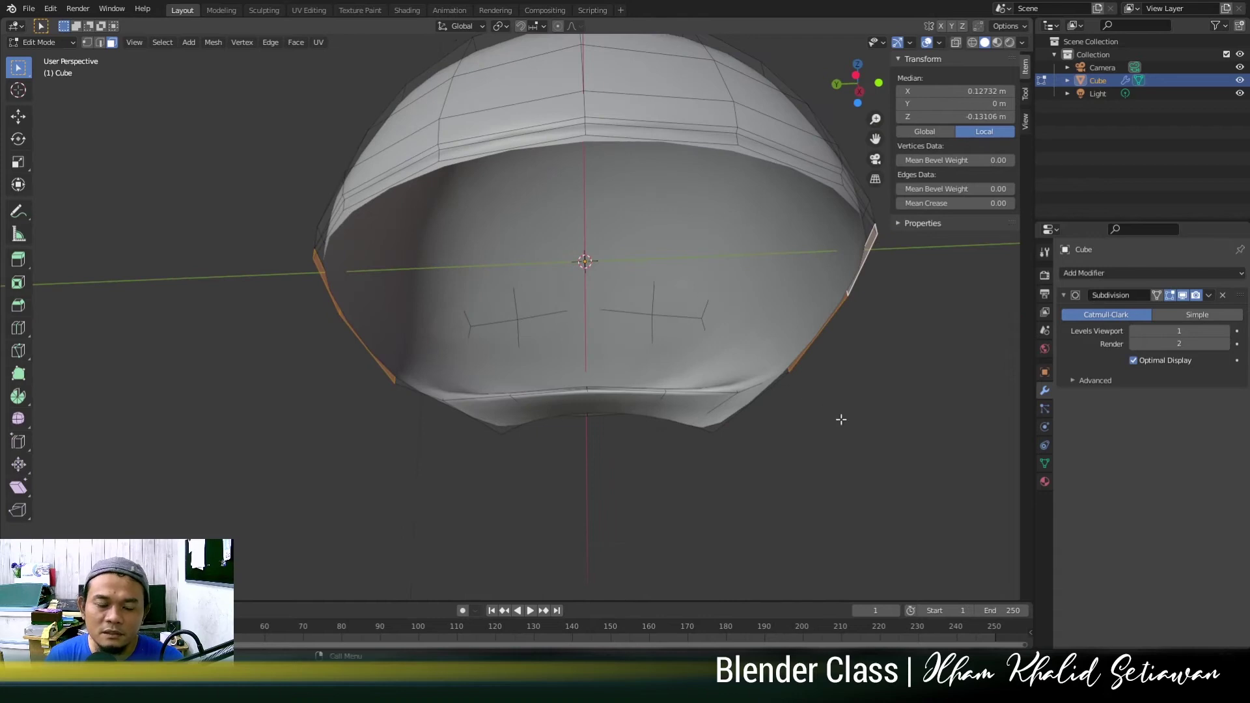
{"action": "middle_click_drag", "start_coordinate": [888, 469], "coordinate": [850, 391]}
{"action": "middle_click_drag", "start_coordinate": [836, 112], "coordinate": [850, 239]}
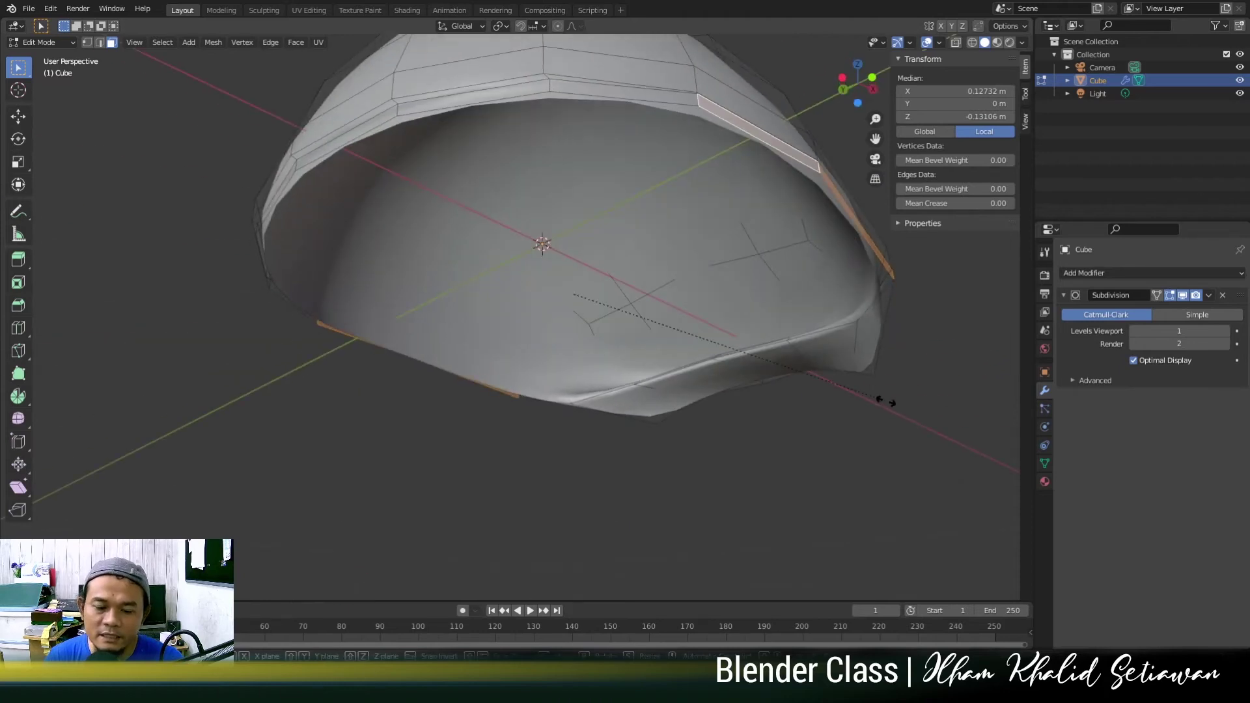
{"action": "key", "text": "y"}
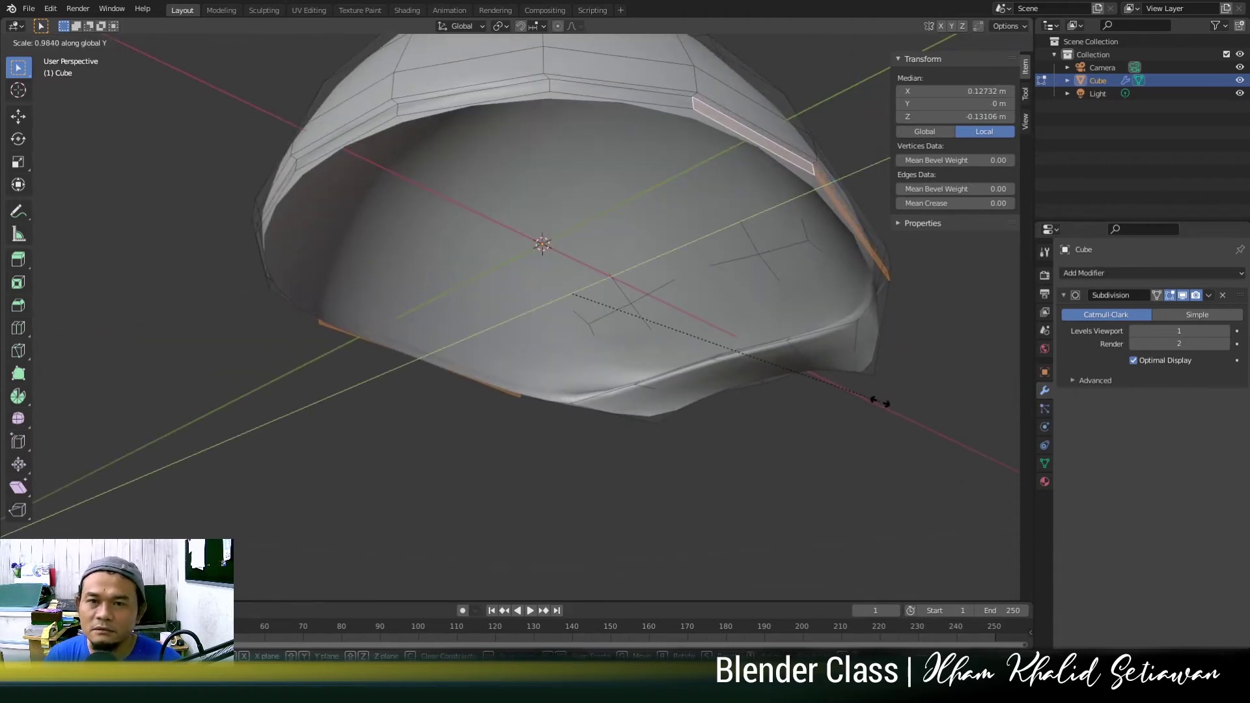
{"action": "left_click", "coordinate": [880, 403]}
Leave Edit Mode and examine the narrowed rim and the brim from the side and slightly below.
{"action": "key", "text": "Tab"}
{"action": "scroll", "coordinate": [745, 280], "scroll_direction": "down", "scroll_amount": 3}
{"action": "middle_click_drag", "start_coordinate": [745, 280], "coordinate": [813, 326]}
{"action": "middle_click_drag", "start_coordinate": [609, 357], "coordinate": [614, 306]}
{"action": "scroll", "coordinate": [654, 333], "scroll_direction": "down", "scroll_amount": 2}
{"action": "scroll", "coordinate": [611, 315], "scroll_direction": "up", "scroll_amount": 3}
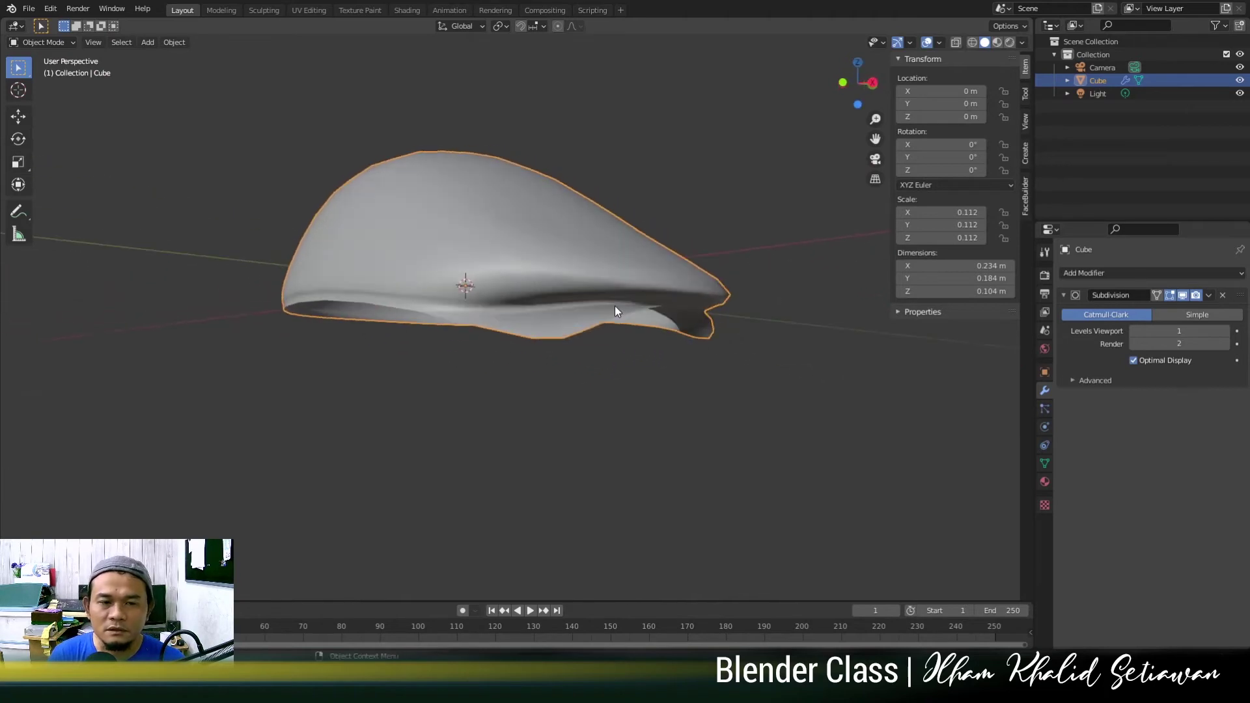
{"action": "scroll", "coordinate": [552, 343], "scroll_direction": "up", "scroll_amount": 2}
{"action": "key", "text": "Tab"}
{"action": "key", "text": "Tab"}
{"action": "mouse_move", "coordinate": [553, 344]}
{"action": "middle_mouse_down"}
{"action": "mouse_move", "coordinate": [570, 332]}
{"action": "mouse_move", "coordinate": [562, 337]}
{"action": "middle_mouse_up"}
Compare the edit cage with the smoothed cap from underneath, the side and above the front.
{"action": "key", "text": "Tab"}
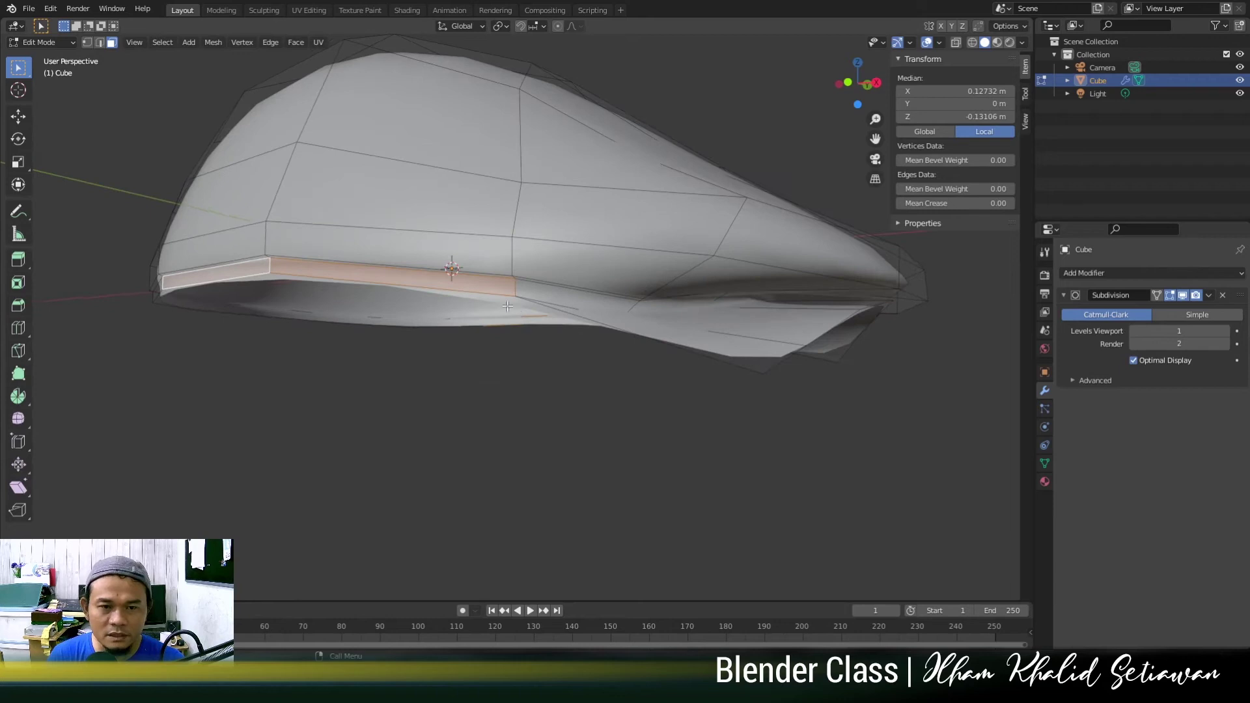
{"action": "key", "text": "Tab"}
{"action": "key", "text": "Tab"}
{"action": "key", "text": "Tab"}
{"action": "middle_click_drag", "start_coordinate": [635, 400], "coordinate": [601, 447]}
{"action": "key", "text": "Tab"}
{"action": "key", "text": "Tab"}
{"action": "scroll", "coordinate": [689, 371], "scroll_direction": "down", "scroll_amount": 3}
{"action": "key", "text": "Tab"}
{"action": "middle_click_drag", "start_coordinate": [536, 282], "coordinate": [650, 367]}
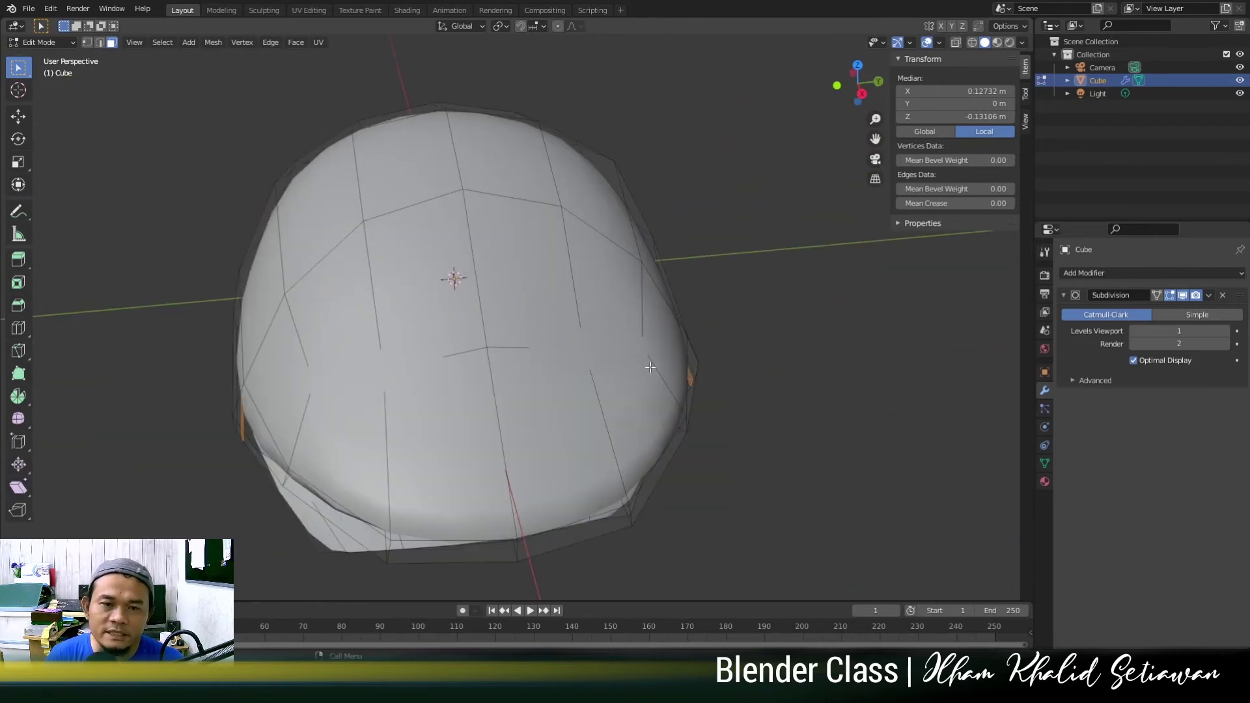
{"action": "key", "text": "Tab"}
{"action": "left_click", "coordinate": [791, 346]}
{"action": "key", "text": "Tab"}
{"action": "middle_click_drag", "start_coordinate": [490, 353], "coordinate": [434, 400]}
{"action": "middle_click_drag", "start_coordinate": [462, 334], "coordinate": [531, 266]}
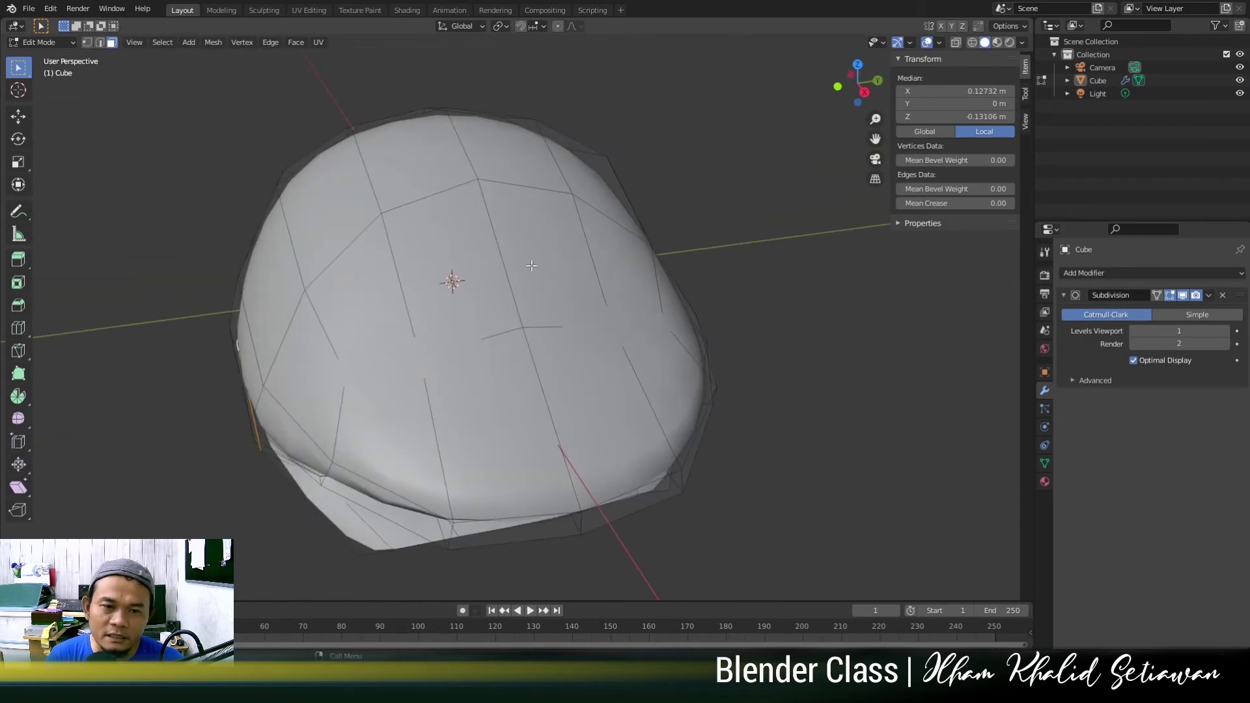
Try to select the crown's lengthwise edge loops, inspecting where they run under the front and at the back.
{"action": "left_click", "coordinate": [502, 246], "text": "alt"}
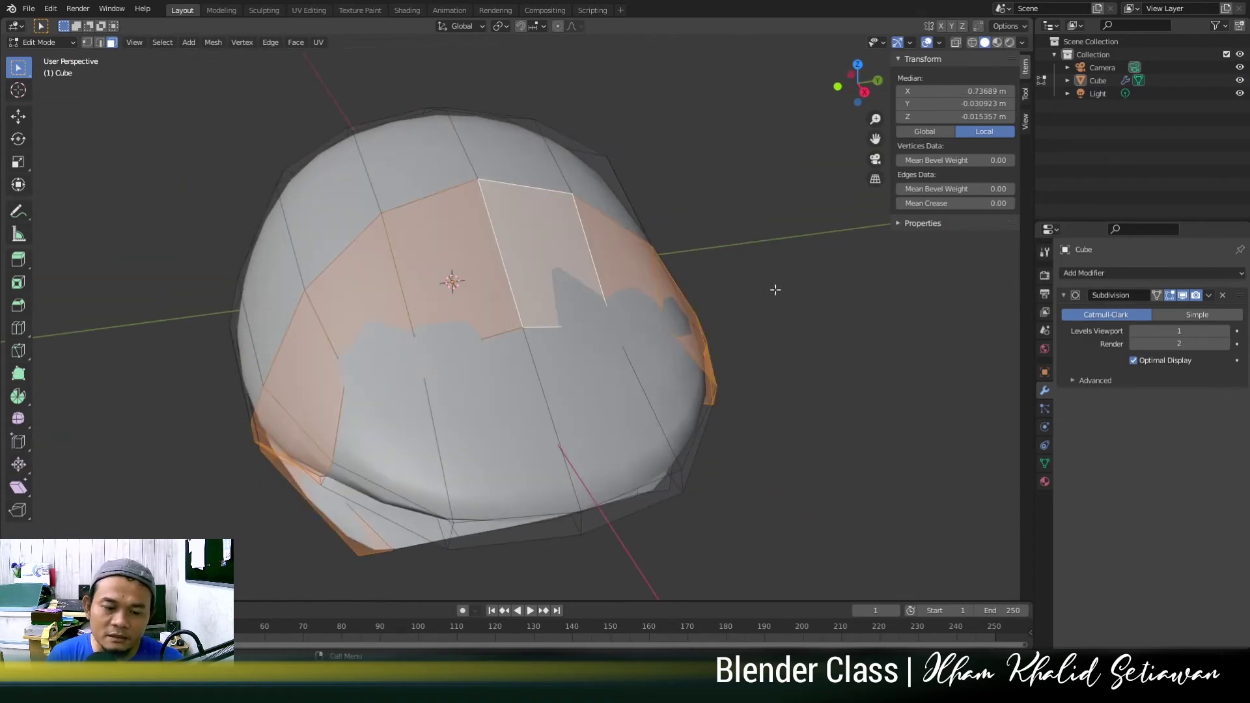
{"action": "key", "text": "alt+a"}
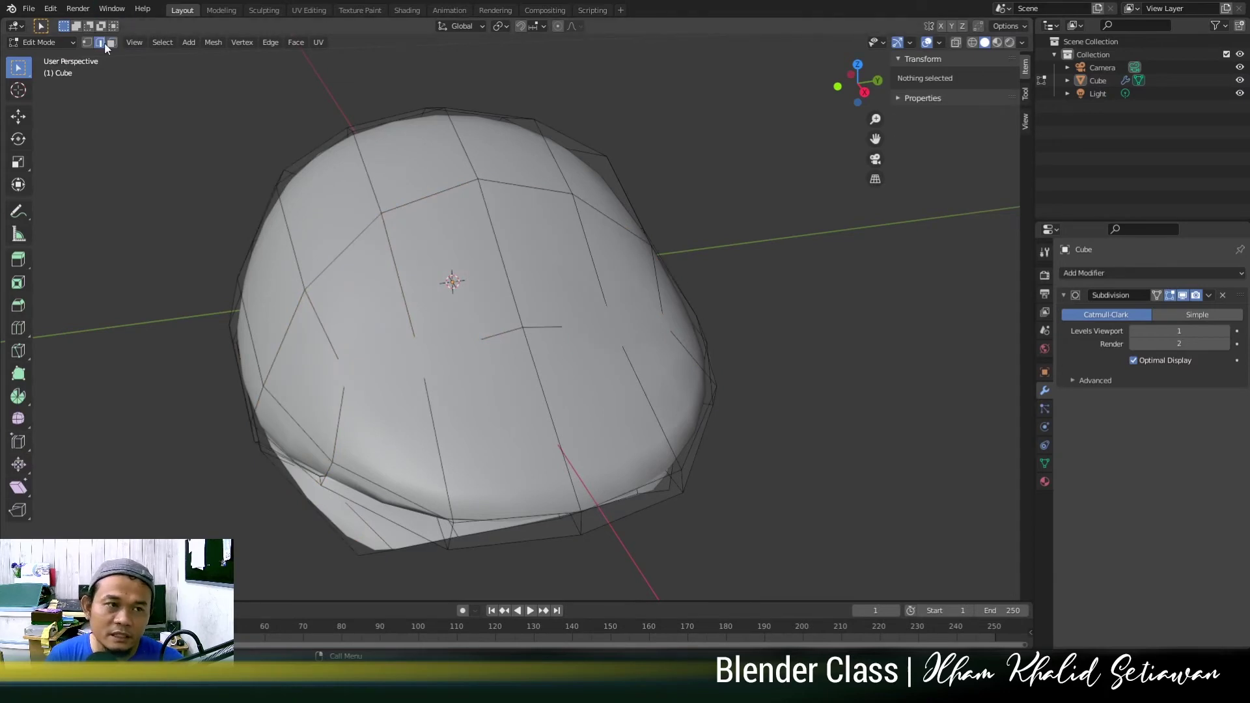
{"action": "left_click", "coordinate": [501, 254], "text": "alt"}
{"action": "middle_click_drag", "start_coordinate": [464, 268], "coordinate": [605, 251]}
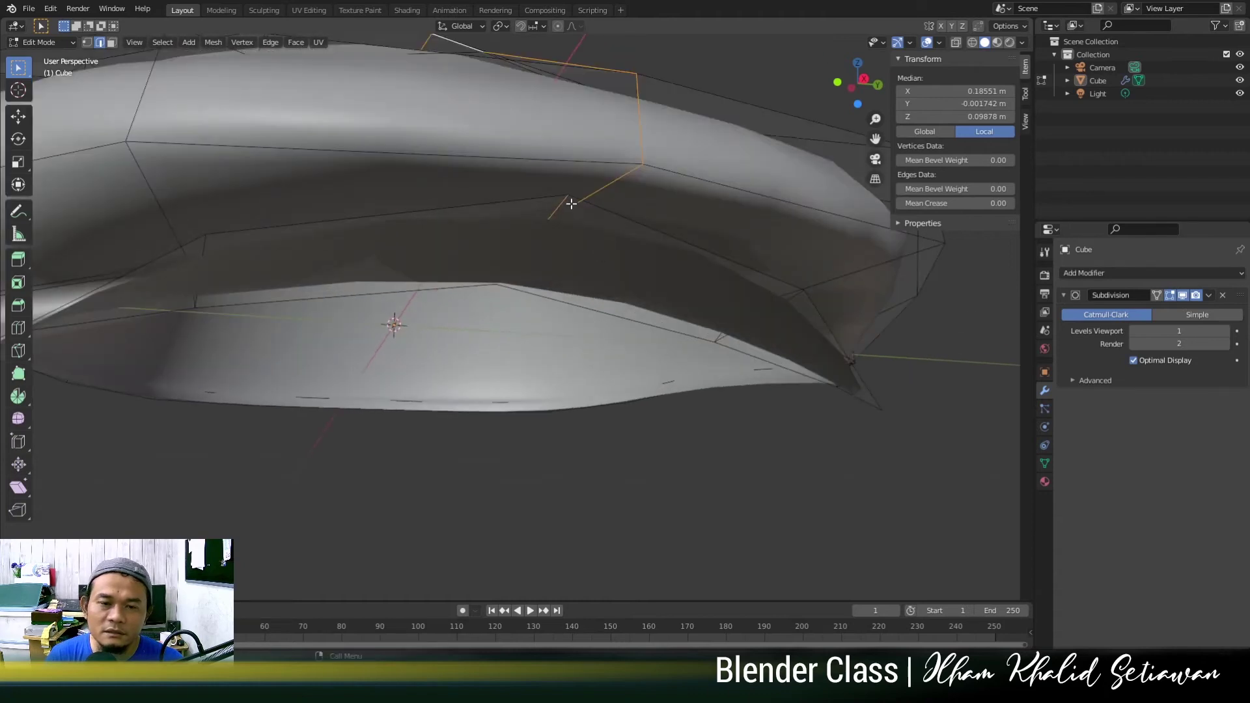
{"action": "middle_click_drag", "start_coordinate": [556, 210], "coordinate": [517, 344]}
{"action": "scroll", "coordinate": [698, 284], "scroll_direction": "down", "scroll_amount": 5}
{"action": "scroll", "coordinate": [574, 380], "scroll_direction": "down", "scroll_amount": 2}
{"action": "middle_click_drag", "start_coordinate": [535, 441], "coordinate": [575, 354]}
{"action": "scroll", "coordinate": [541, 394], "scroll_direction": "up", "scroll_amount": 2}
{"action": "scroll", "coordinate": [587, 333], "scroll_direction": "up", "scroll_amount": 1}
{"action": "left_click", "coordinate": [592, 312], "text": "shift"}
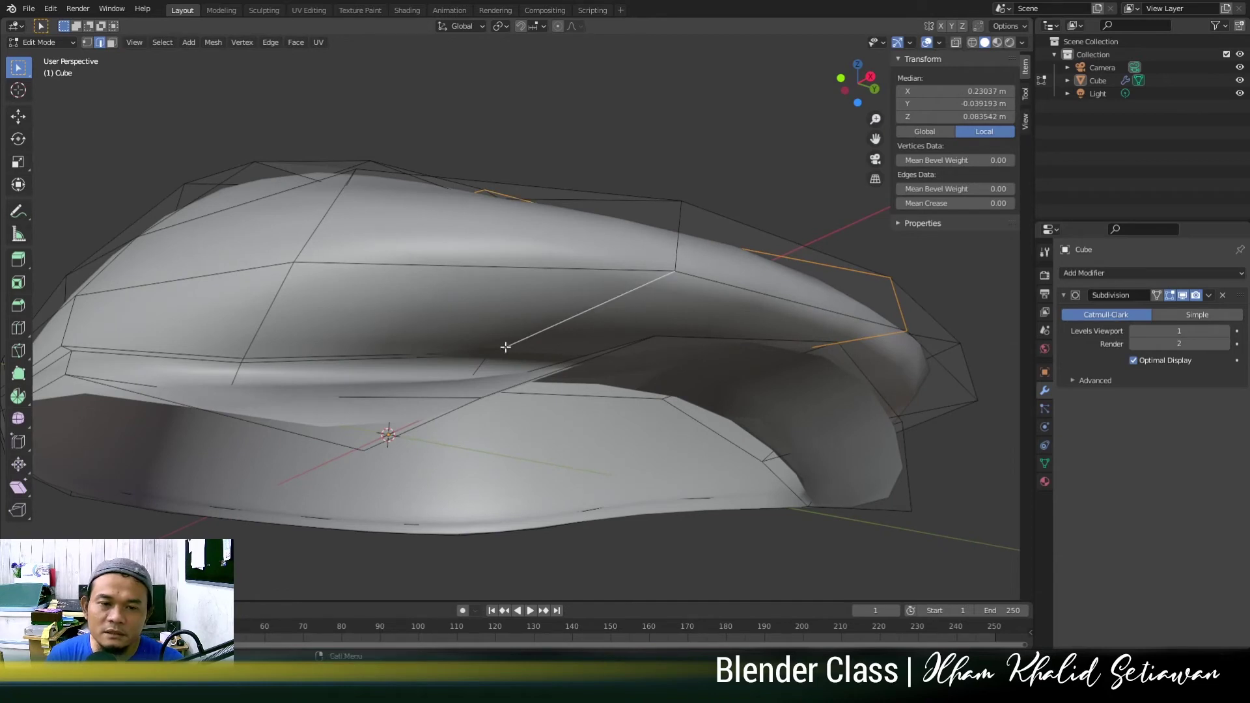
{"action": "scroll", "coordinate": [595, 317], "scroll_direction": "down", "scroll_amount": 3}
{"action": "middle_click_drag", "start_coordinate": [523, 326], "coordinate": [534, 354]}
{"action": "scroll", "coordinate": [528, 354], "scroll_direction": "down", "scroll_amount": 3}
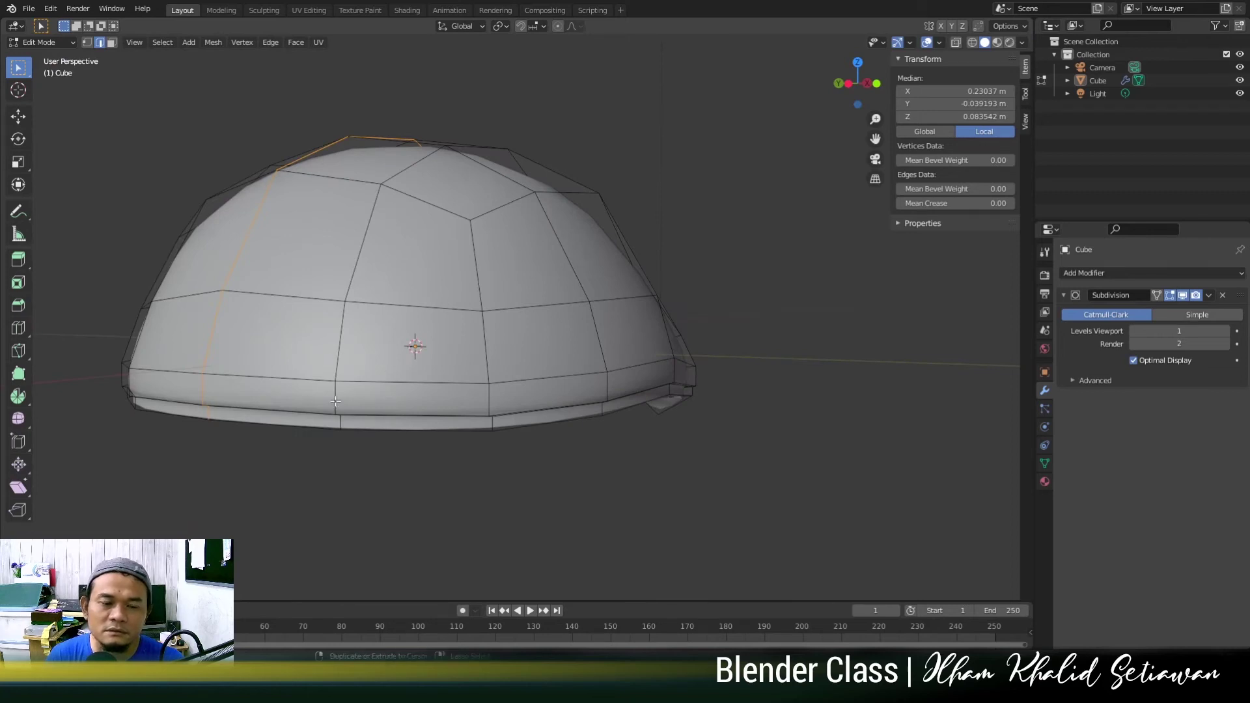
{"action": "left_click", "coordinate": [339, 422], "text": "ctrl"}
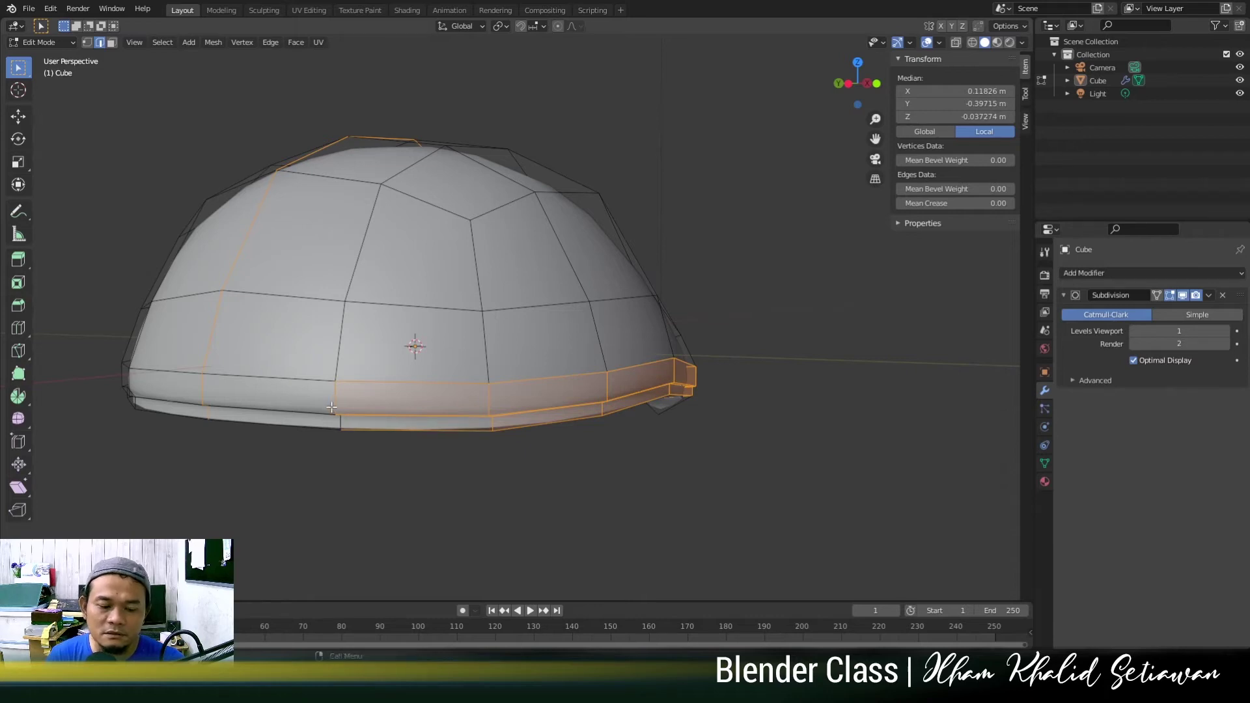
{"action": "key", "text": "alt+a"}
Mark the crown's three lengthwise edge loops, the centre and one on each side, as sharp, then leave Edit Mode and select the cap.
{"action": "left_click", "coordinate": [336, 420], "text": "alt"}
{"action": "scroll", "coordinate": [517, 369], "scroll_direction": "down", "scroll_amount": 4}
{"action": "middle_click_drag", "start_coordinate": [518, 370], "coordinate": [506, 405]}
{"action": "scroll", "coordinate": [519, 403], "scroll_direction": "up", "scroll_amount": 4}
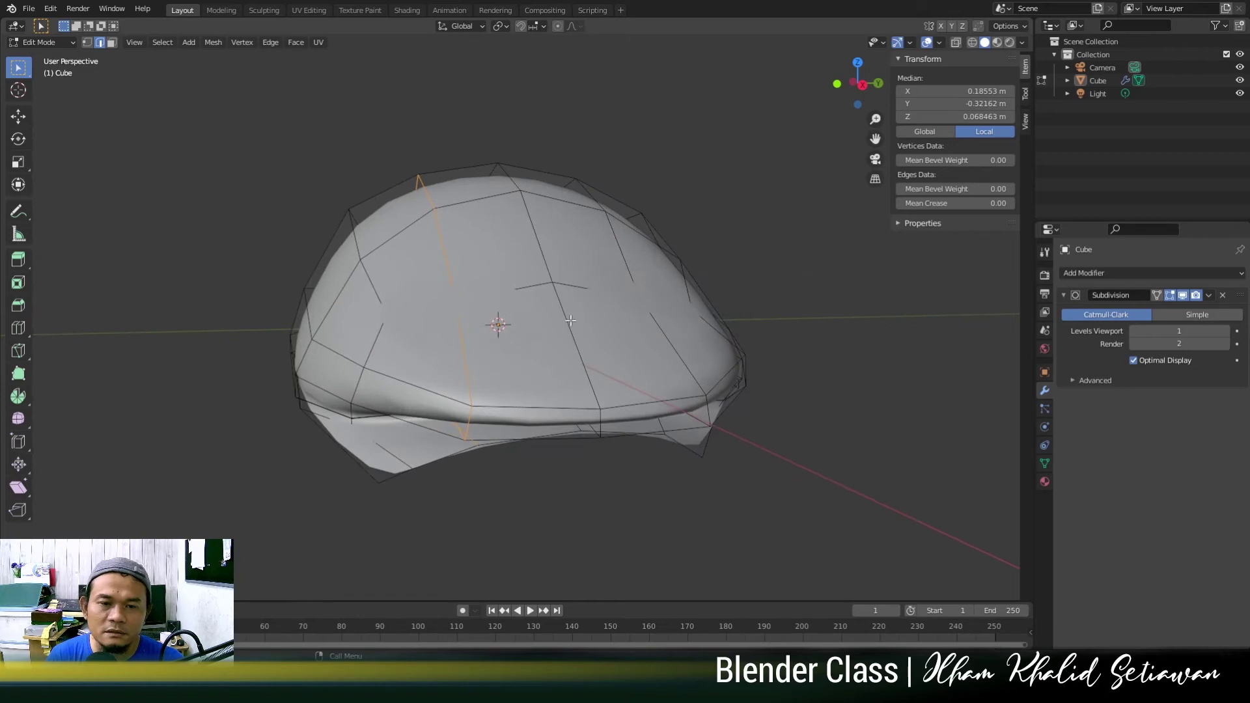
{"action": "left_click", "coordinate": [546, 265], "text": "alt+shift"}
{"action": "middle_click_drag", "start_coordinate": [546, 265], "coordinate": [675, 316]}
{"action": "left_click", "coordinate": [619, 256], "text": "alt"}
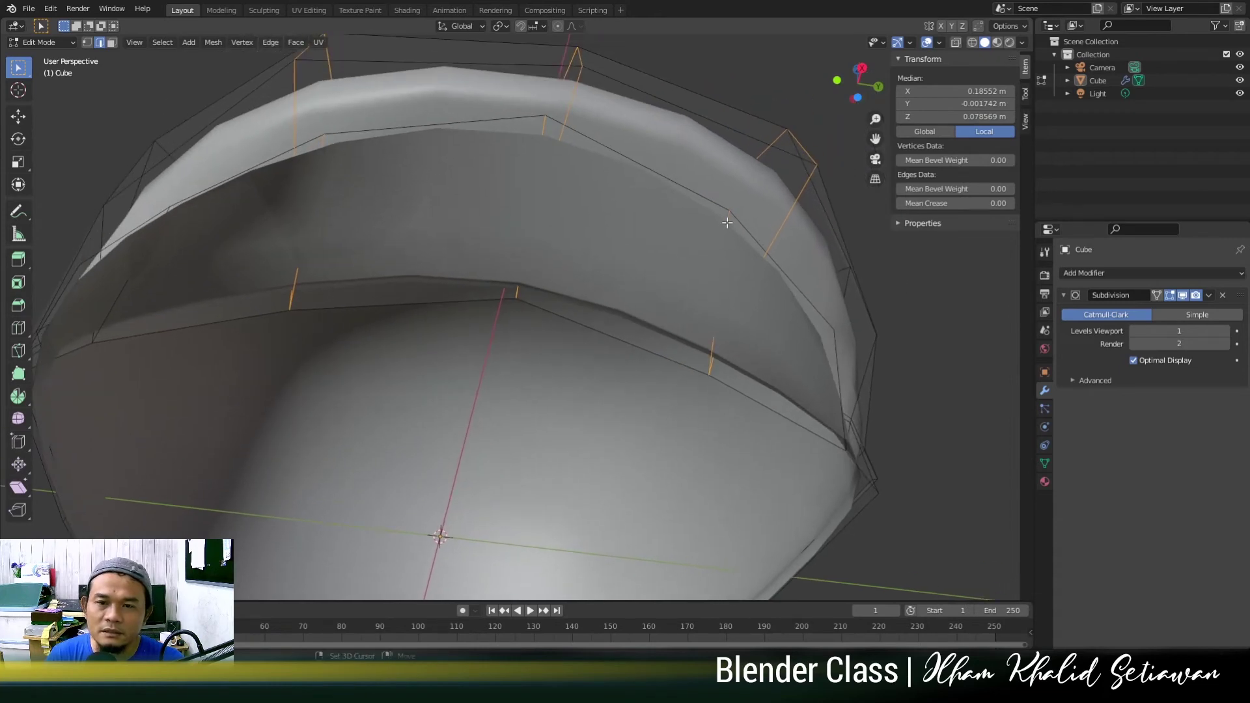
{"action": "middle_click_drag", "start_coordinate": [562, 144], "coordinate": [720, 207]}
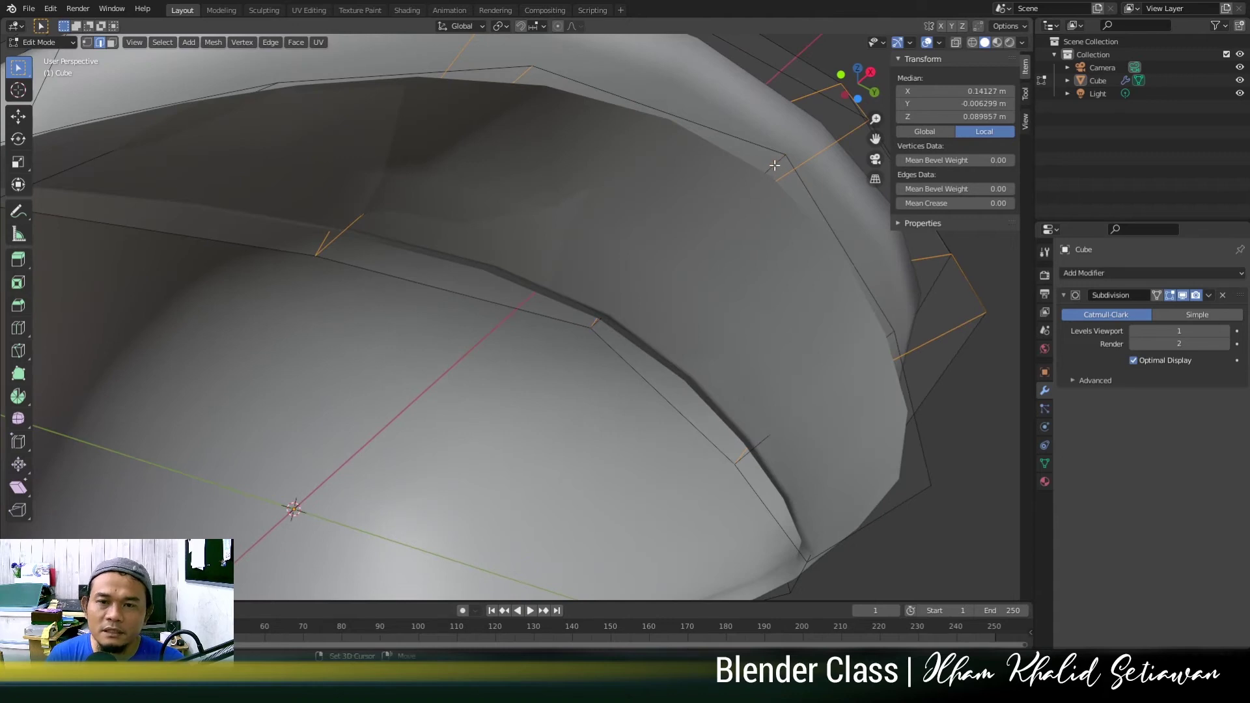
{"action": "middle_click_drag", "start_coordinate": [774, 166], "coordinate": [287, 182]}
{"action": "left_click", "coordinate": [247, 190]}
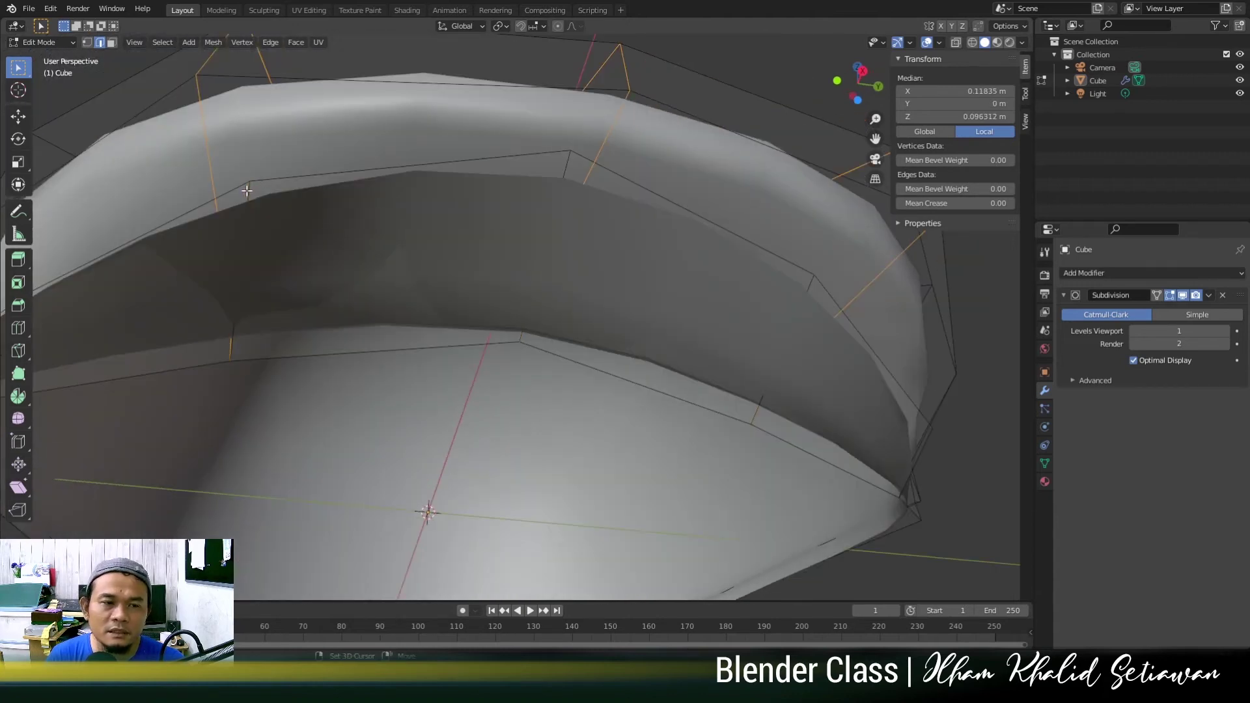
{"action": "scroll", "coordinate": [464, 290], "scroll_direction": "down", "scroll_amount": 5}
{"action": "middle_click_drag", "start_coordinate": [464, 291], "coordinate": [567, 383]}
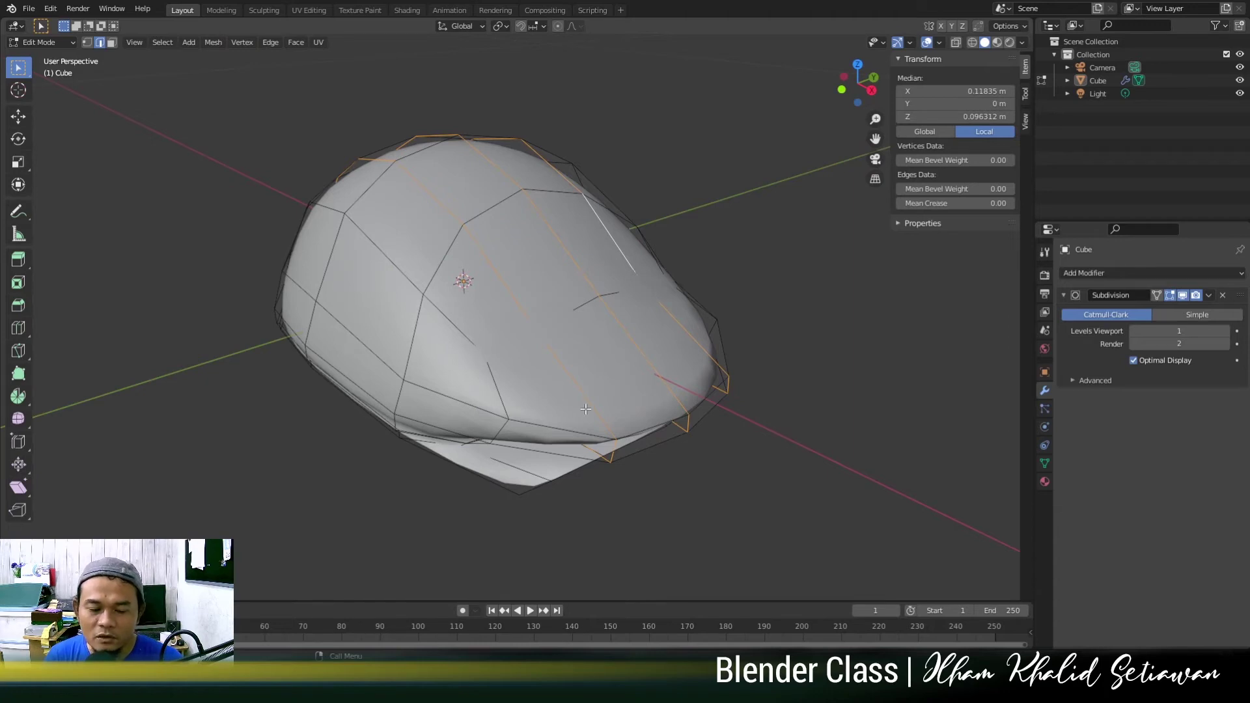
{"action": "key", "text": "ctrl+e"}
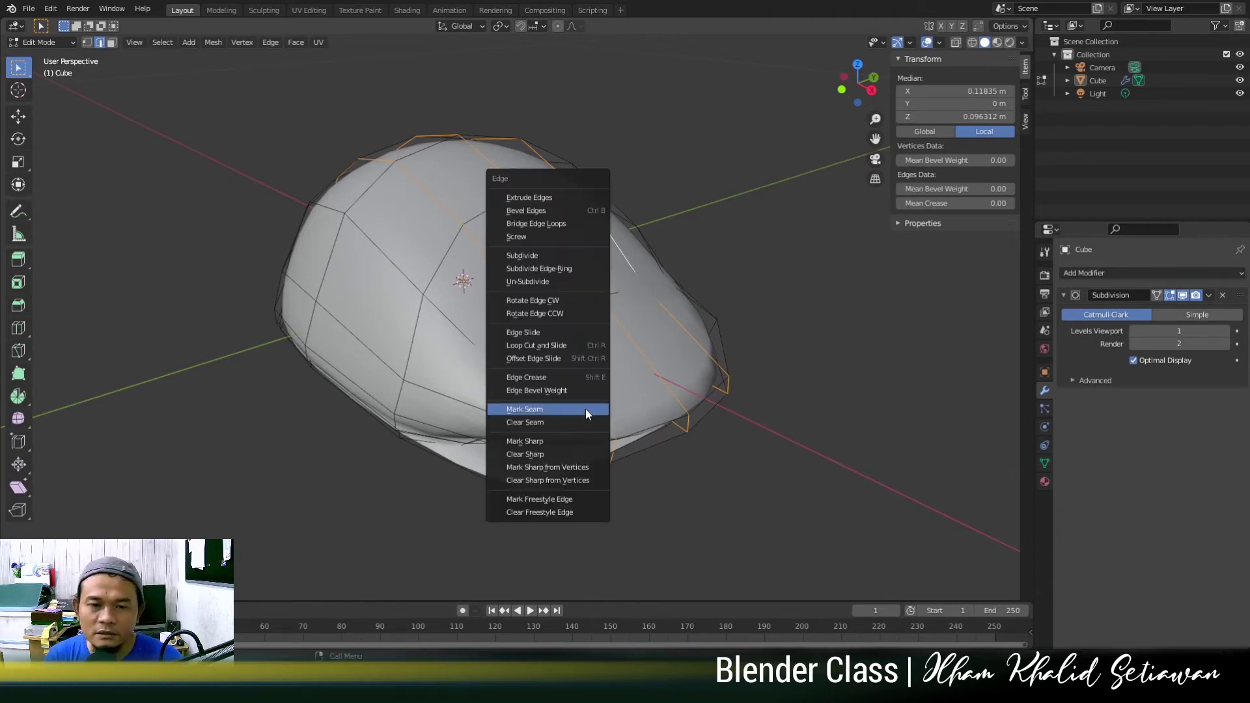
{"action": "left_click", "coordinate": [558, 441]}
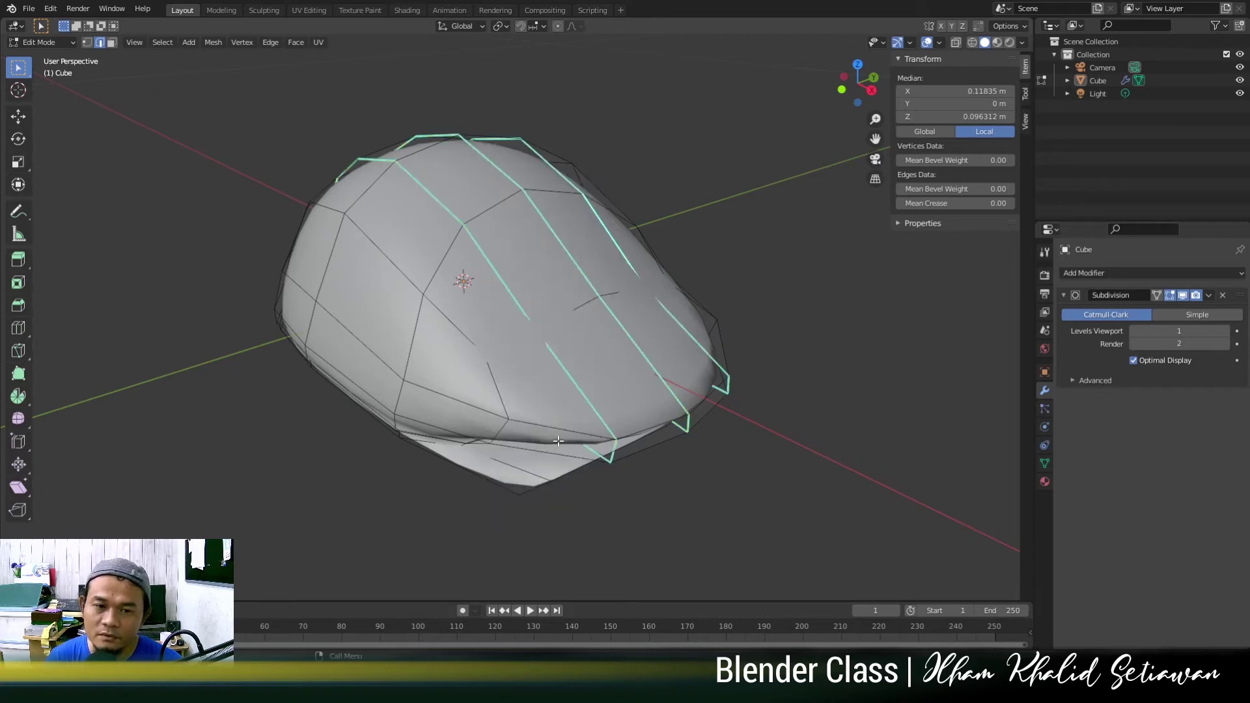
{"action": "key", "text": "Tab"}
{"action": "left_click", "coordinate": [641, 342]}
{"action": "middle_click_drag", "start_coordinate": [641, 342], "coordinate": [730, 362]}
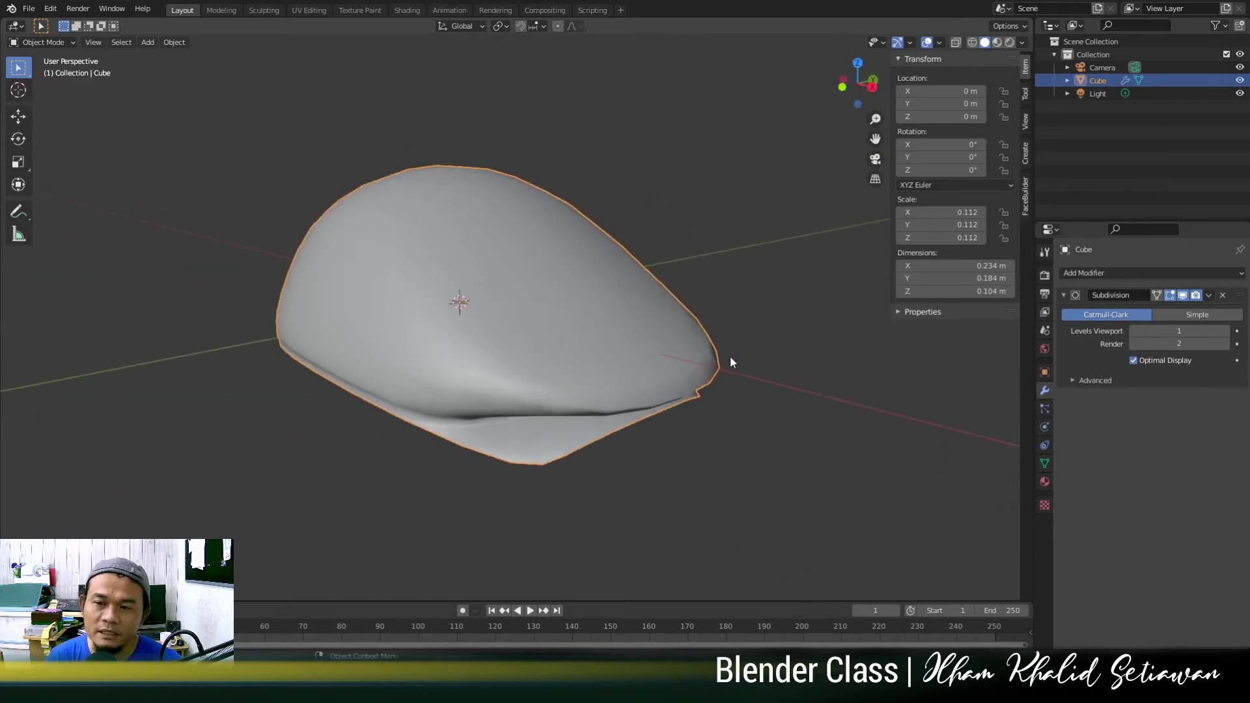
Raise the Subdivision modifier's viewport level to 2 and add an Edge Split modifier to the cap.
{"action": "left_click", "coordinate": [1227, 330]}
{"action": "mouse_move", "coordinate": [626, 338]}
{"action": "middle_mouse_down"}
{"action": "mouse_move", "coordinate": [516, 297]}
{"action": "mouse_move", "coordinate": [678, 338]}
{"action": "mouse_move", "coordinate": [653, 306]}
{"action": "mouse_move", "coordinate": [616, 332]}
{"action": "middle_mouse_up"}
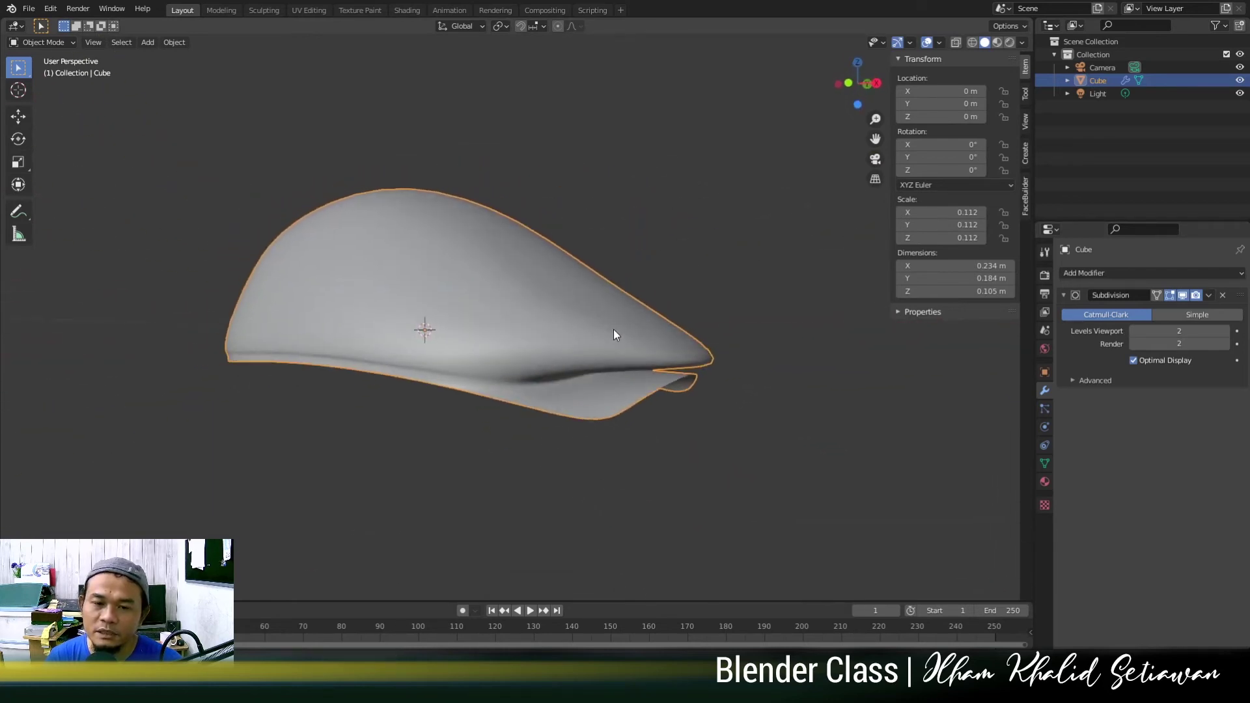
{"action": "left_click", "coordinate": [1165, 273]}
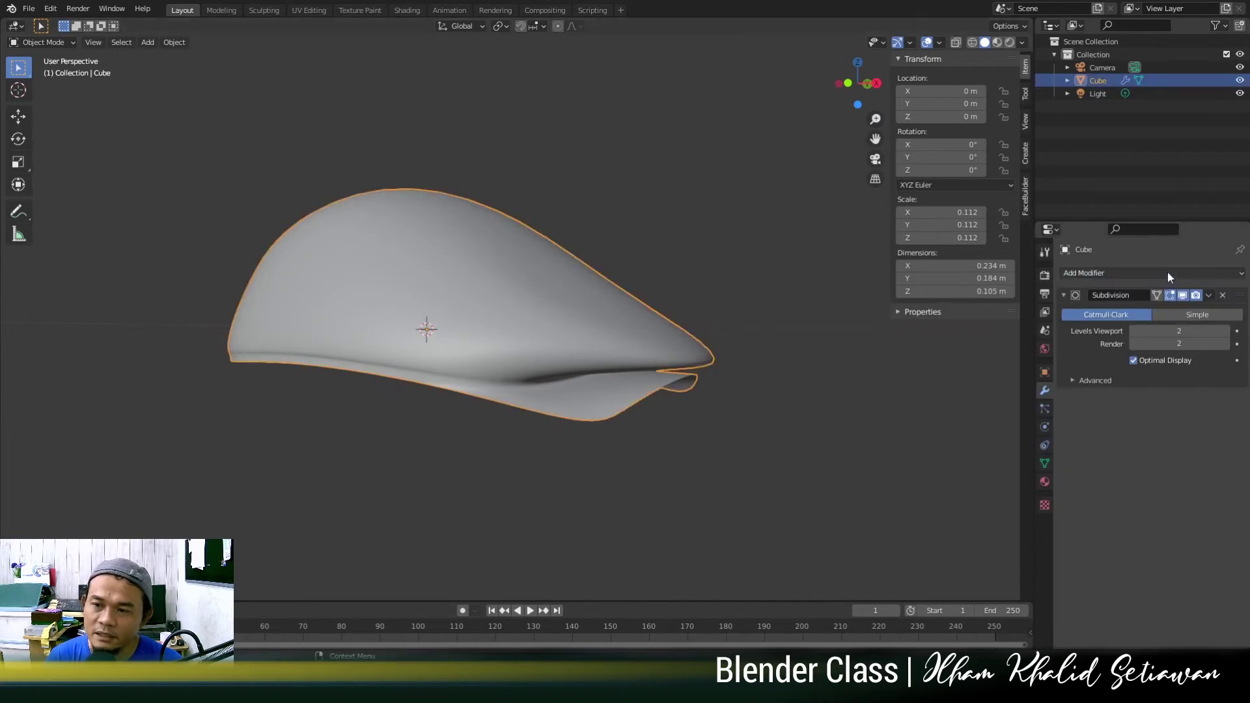
{"action": "left_click", "coordinate": [1169, 273]}
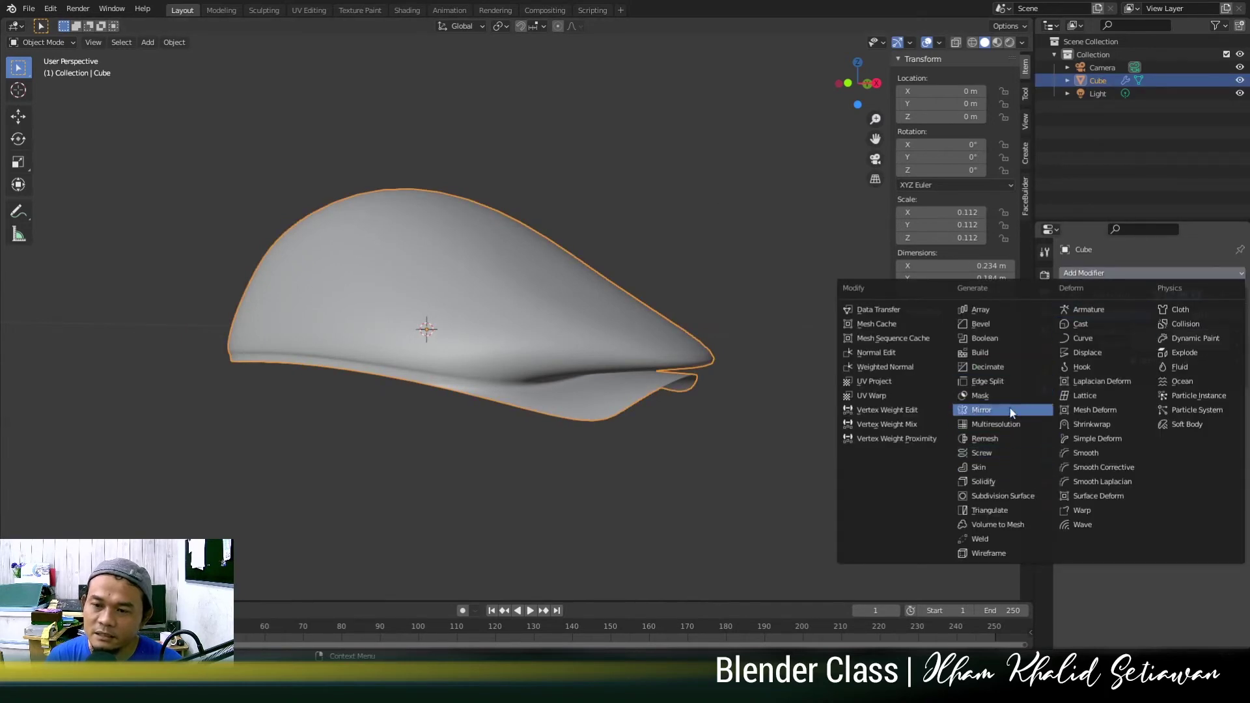
{"action": "left_click", "coordinate": [1016, 381]}
{"action": "middle_click_drag", "start_coordinate": [814, 355], "coordinate": [664, 339]}
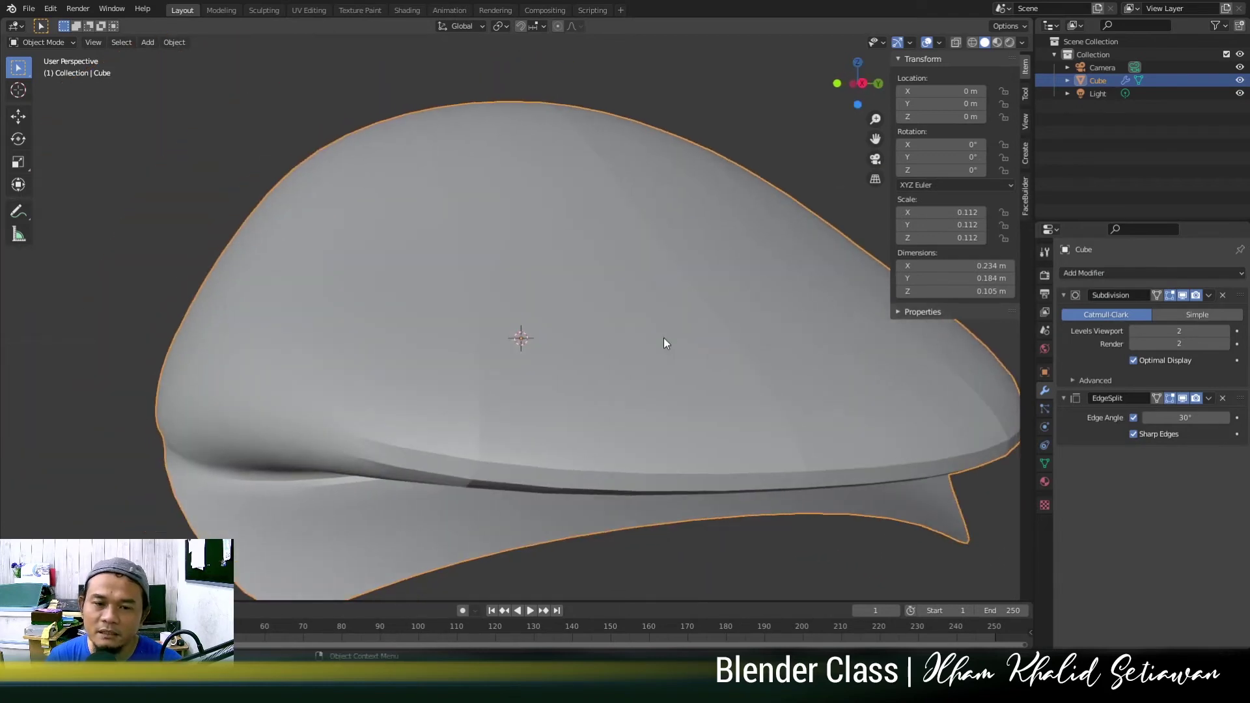
{"action": "scroll", "coordinate": [607, 356], "scroll_direction": "down", "scroll_amount": 3}
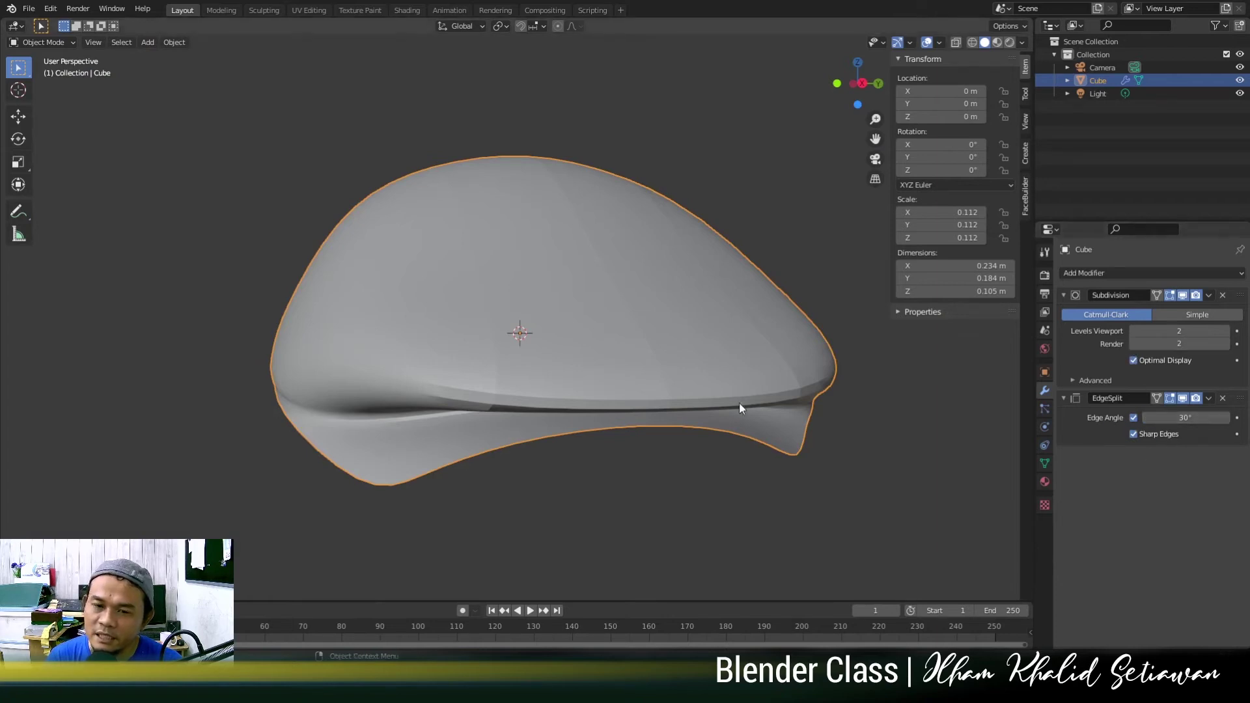
Turn off Edge Angle so that Edge Split uses only the marked sharp edges, and check the crown from behind and front.
{"action": "left_click", "coordinate": [1135, 417]}
{"action": "mouse_move", "coordinate": [679, 343]}
{"action": "middle_mouse_down"}
{"action": "mouse_move", "coordinate": [635, 349]}
{"action": "mouse_move", "coordinate": [664, 409]}
{"action": "mouse_move", "coordinate": [795, 377]}
{"action": "mouse_move", "coordinate": [651, 307]}
{"action": "mouse_move", "coordinate": [882, 314]}
{"action": "mouse_move", "coordinate": [840, 287]}
{"action": "middle_mouse_up"}
{"action": "scroll", "coordinate": [835, 312], "scroll_direction": "up", "scroll_amount": 3}
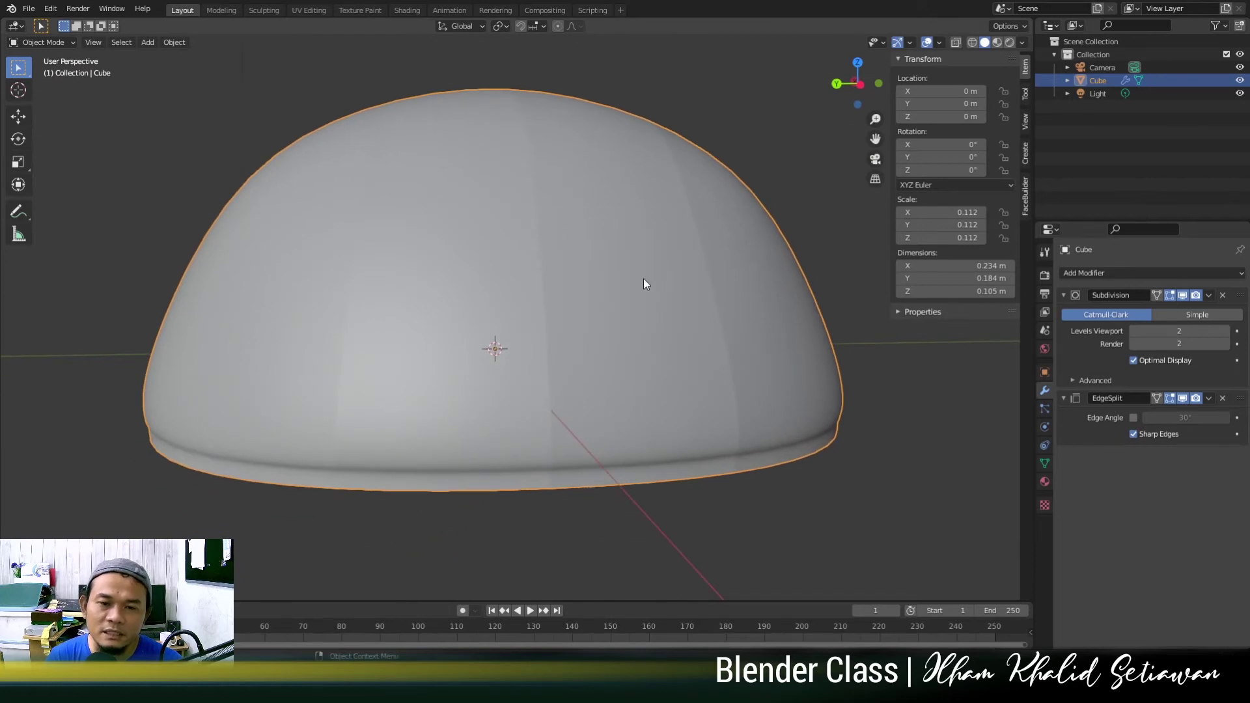
{"action": "scroll", "coordinate": [813, 299], "scroll_direction": "up", "scroll_amount": 4}
{"action": "scroll", "coordinate": [766, 383], "scroll_direction": "down", "scroll_amount": 4}
{"action": "middle_click_drag", "start_coordinate": [765, 383], "coordinate": [841, 394]}
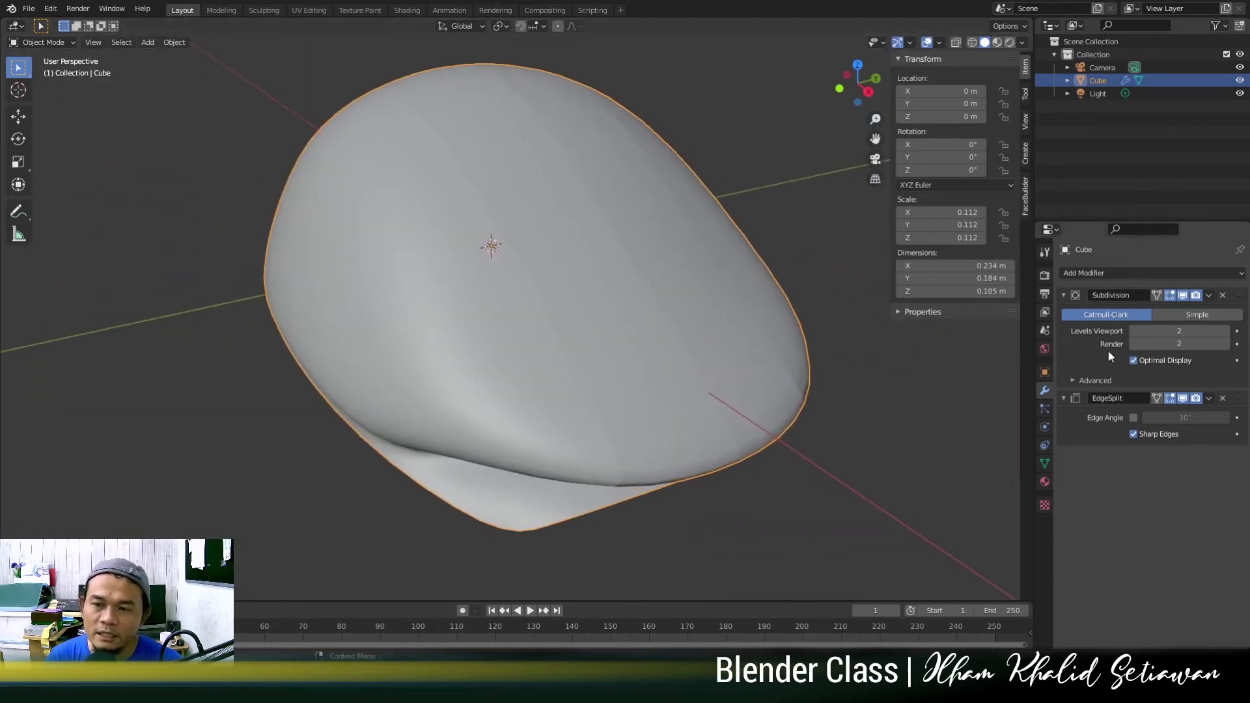
Add a Solidify modifier to the cap, trying Even Thickness and leaving it off.
{"action": "left_click", "coordinate": [1145, 273]}
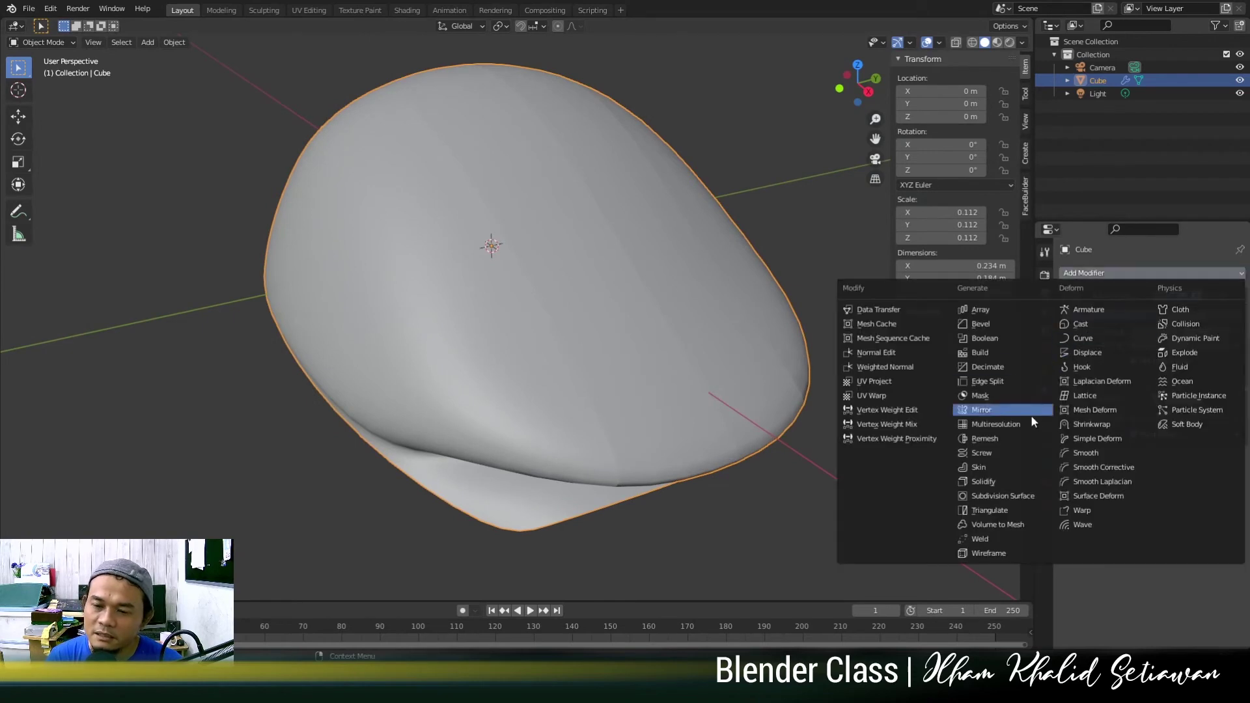
{"action": "left_click", "coordinate": [1005, 480]}
{"action": "middle_click_drag", "start_coordinate": [736, 385], "coordinate": [362, 415]}
{"action": "middle_click_drag", "start_coordinate": [580, 372], "coordinate": [697, 338]}
{"action": "scroll", "coordinate": [1141, 504], "scroll_direction": "down", "scroll_amount": 2}
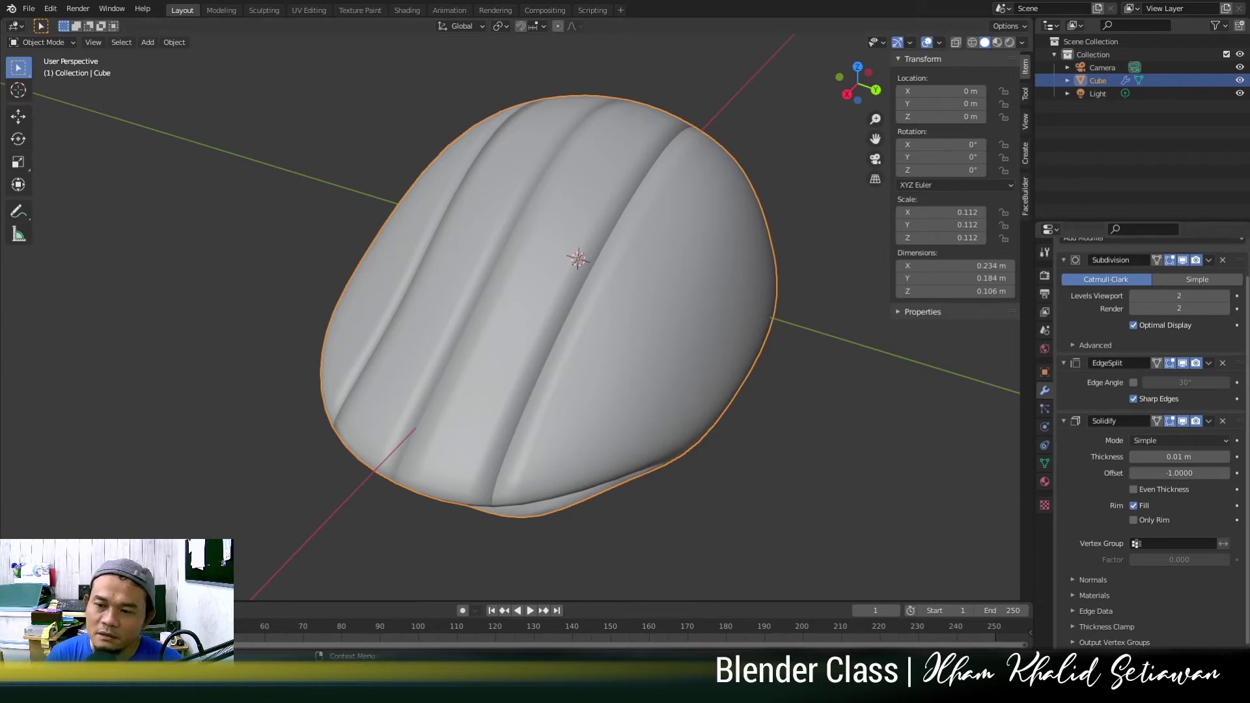
{"action": "left_click", "coordinate": [1135, 491]}
{"action": "left_click", "coordinate": [1134, 491]}
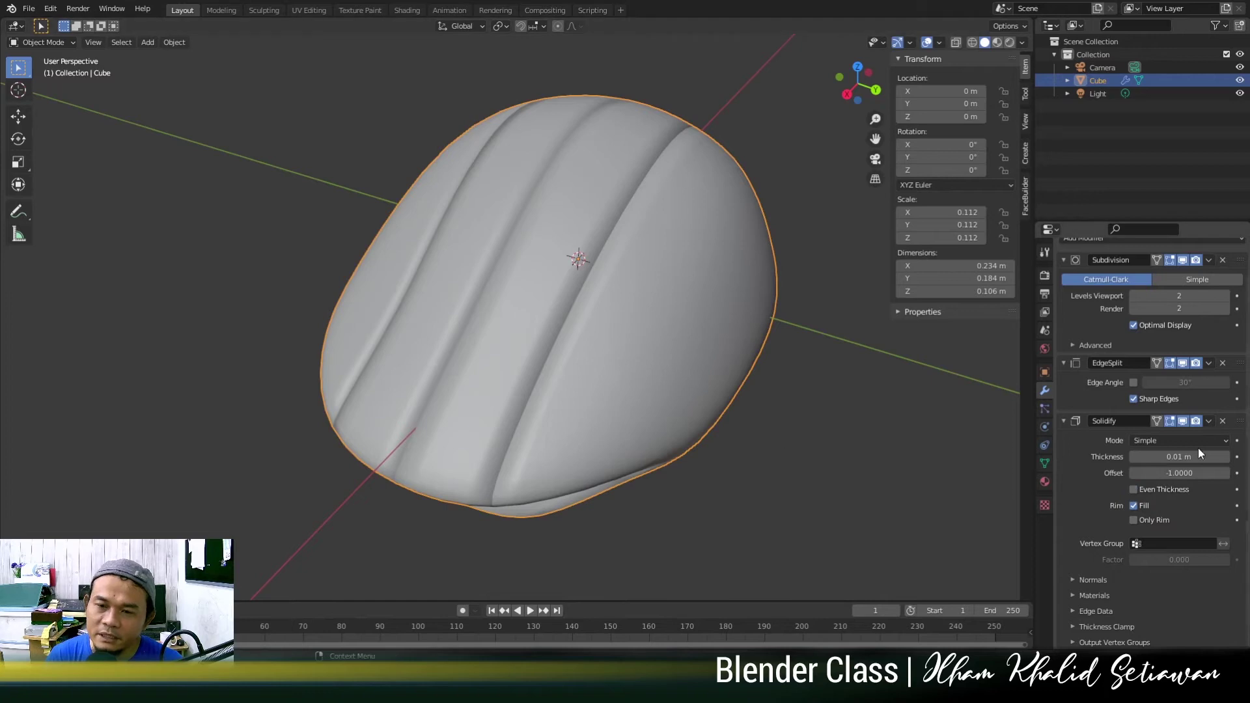
Add a Bevel modifier after Solidify and check the cap's panel seams and brim from below.
{"action": "scroll", "coordinate": [1156, 416], "scroll_direction": "up", "scroll_amount": 2}
{"action": "left_click", "coordinate": [1147, 274]}
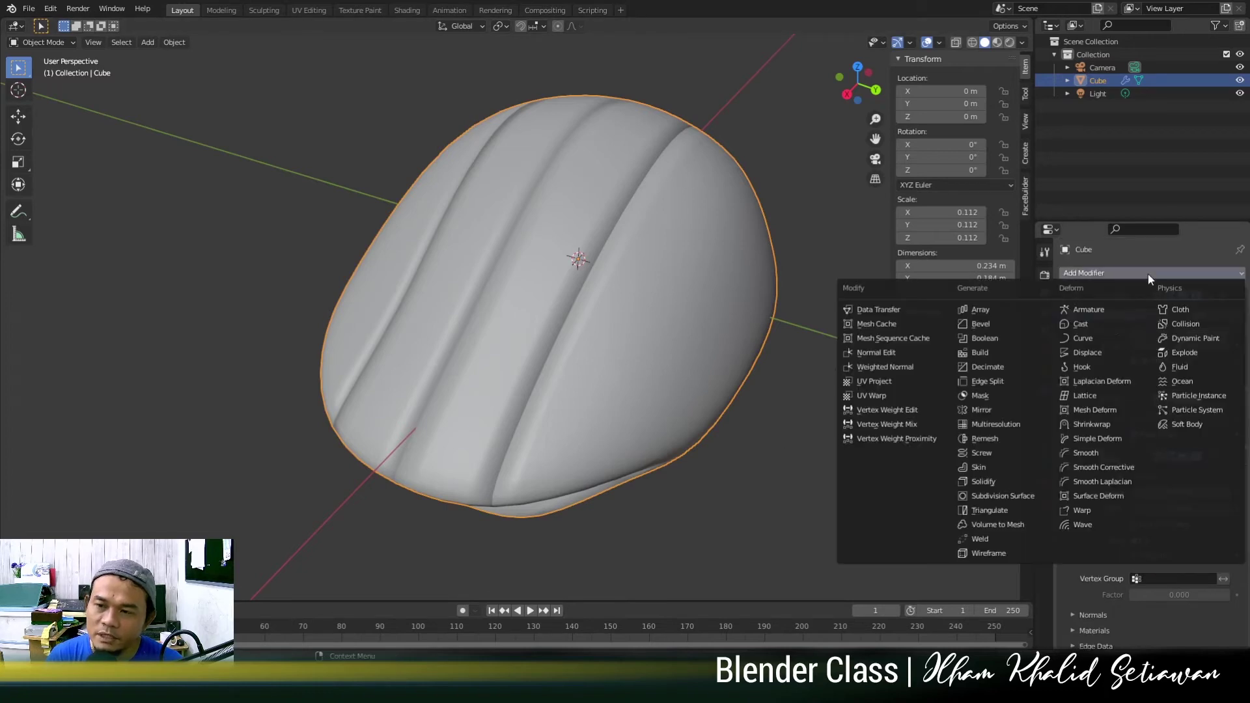
{"action": "left_click", "coordinate": [991, 323]}
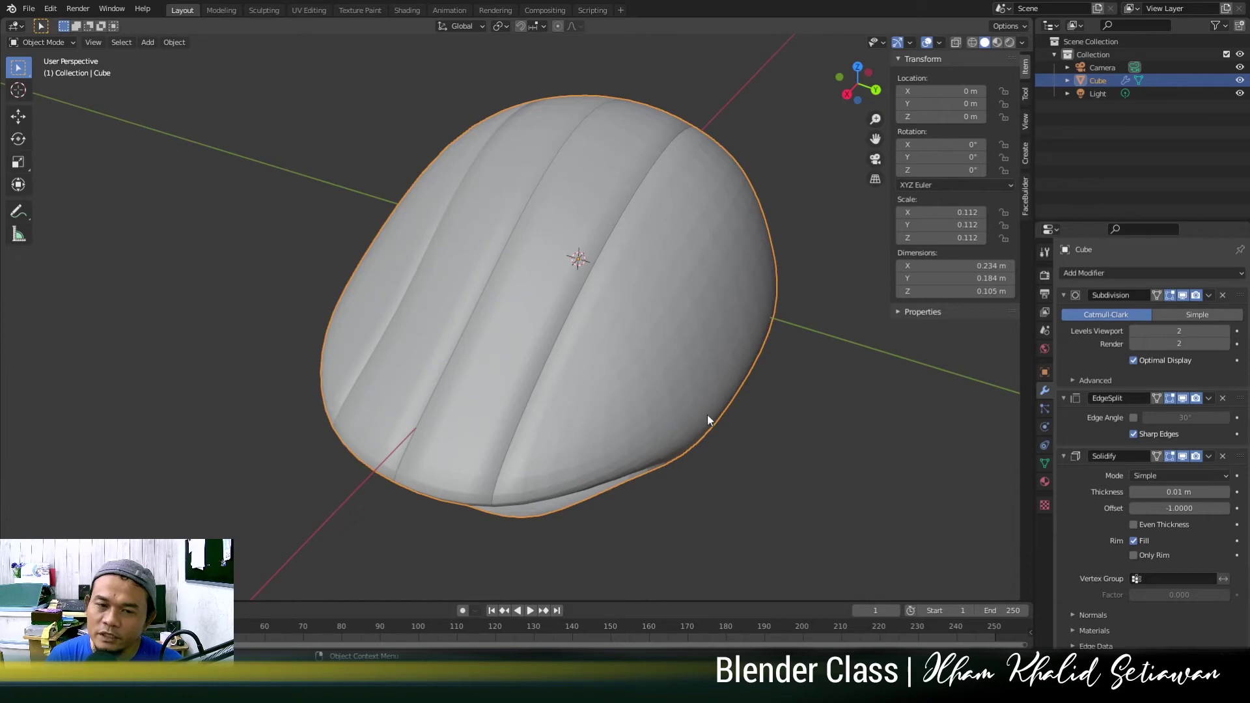
{"action": "middle_click_drag", "start_coordinate": [710, 420], "coordinate": [723, 333]}
{"action": "scroll", "coordinate": [726, 330], "scroll_direction": "up", "scroll_amount": 5}
{"action": "scroll", "coordinate": [763, 267], "scroll_direction": "down", "scroll_amount": 1}
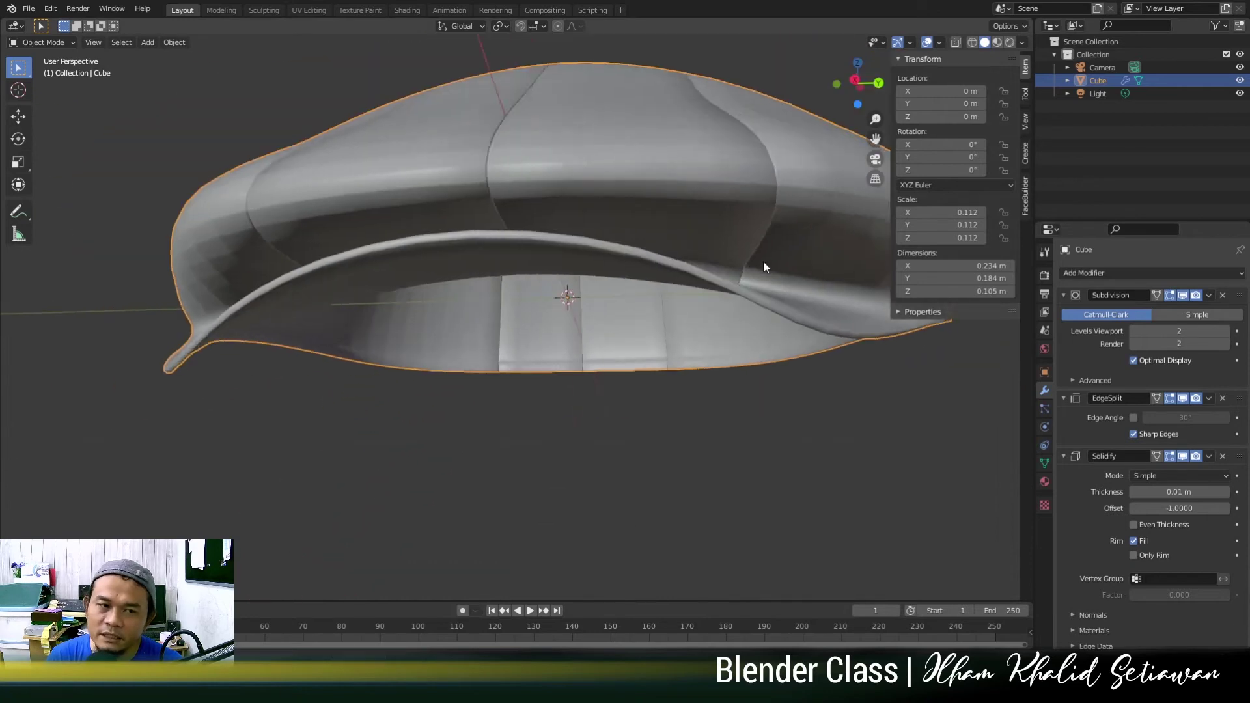
{"action": "middle_click_drag", "start_coordinate": [765, 267], "coordinate": [709, 298]}
Review the Solidify and Bevel settings and examine the brim edge and crown shading from both sides.
{"action": "left_click_drag", "start_coordinate": [1172, 493], "coordinate": [1173, 492]}
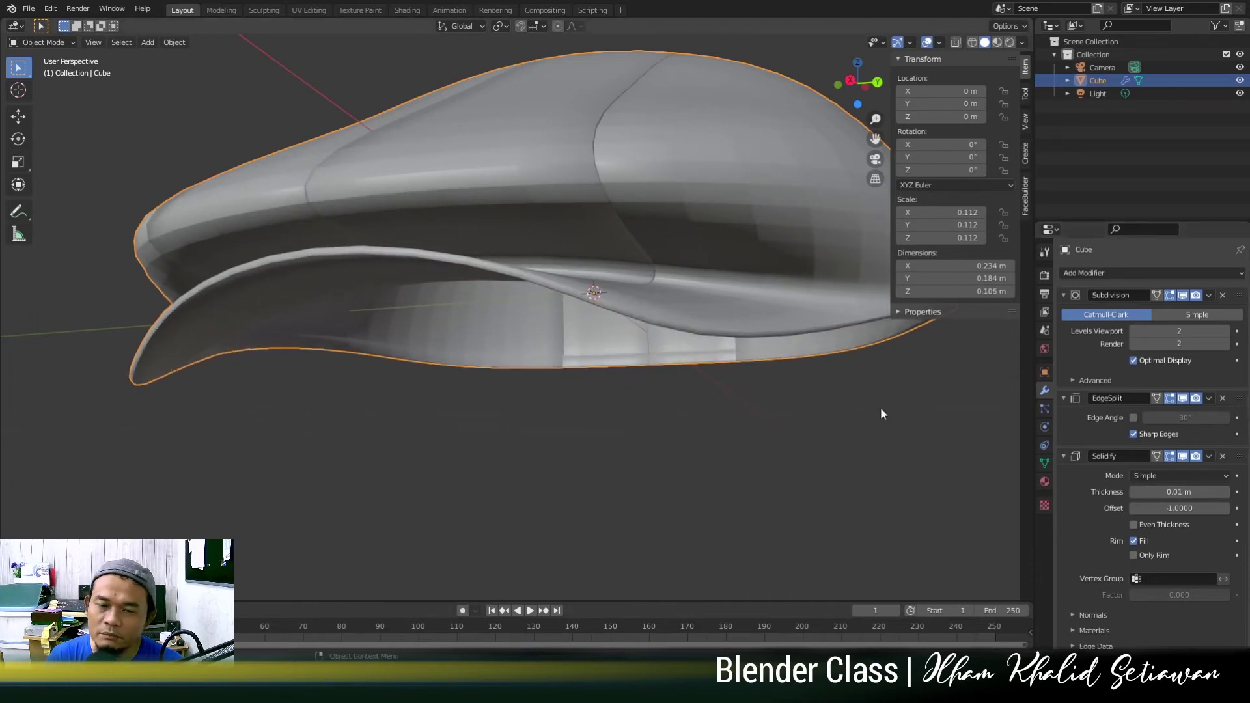
{"action": "scroll", "coordinate": [1109, 494], "scroll_direction": "down", "scroll_amount": 5}
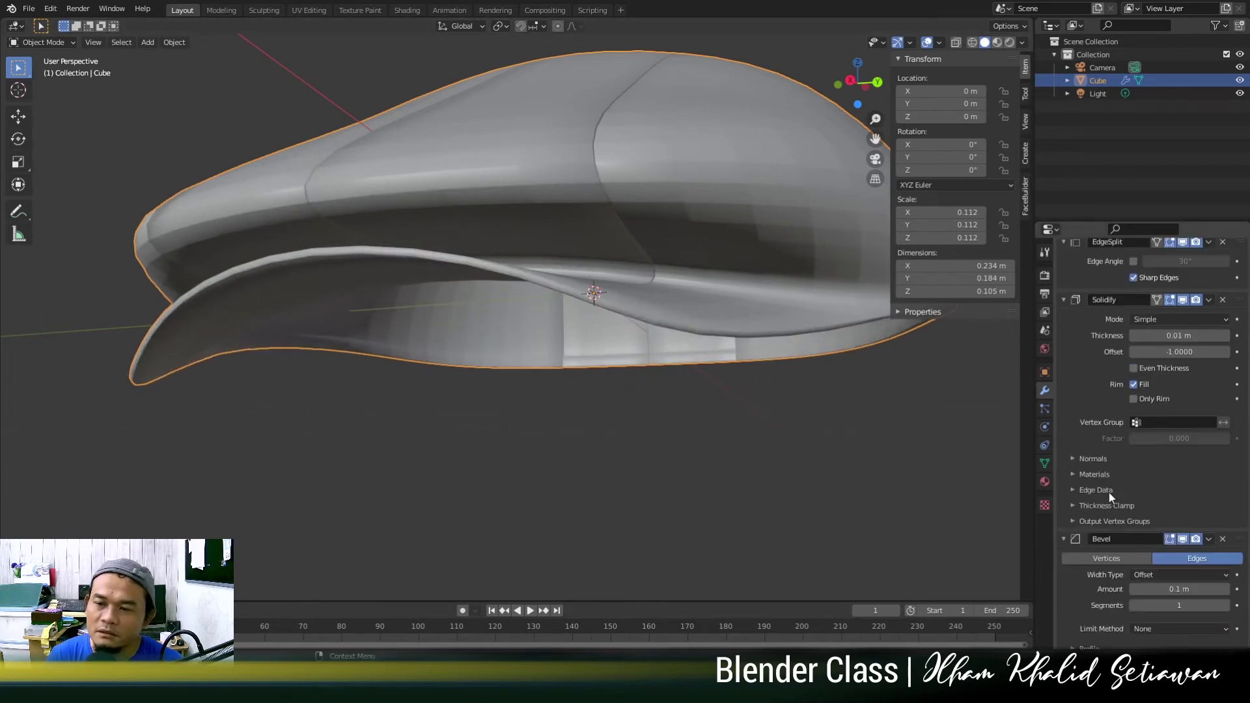
{"action": "middle_click_drag", "start_coordinate": [729, 235], "coordinate": [538, 236]}
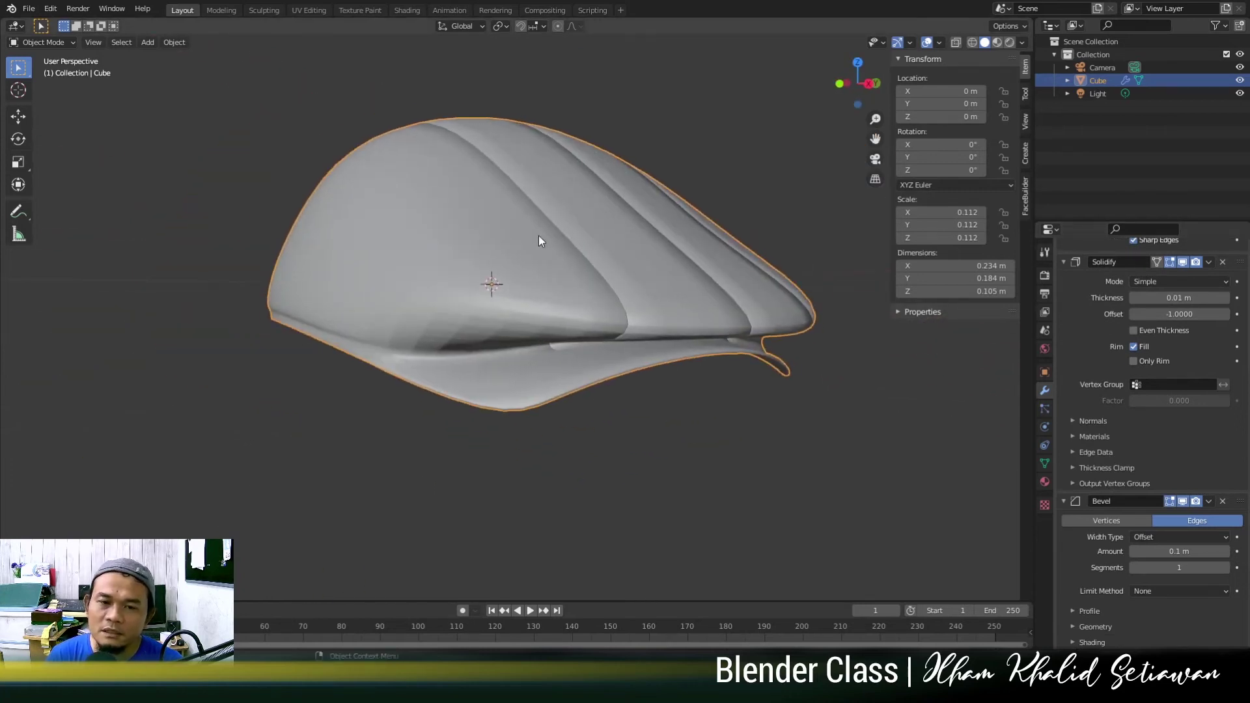
{"action": "scroll", "coordinate": [554, 293], "scroll_direction": "up", "scroll_amount": 3}
{"action": "middle_click_drag", "start_coordinate": [561, 330], "coordinate": [473, 318]}
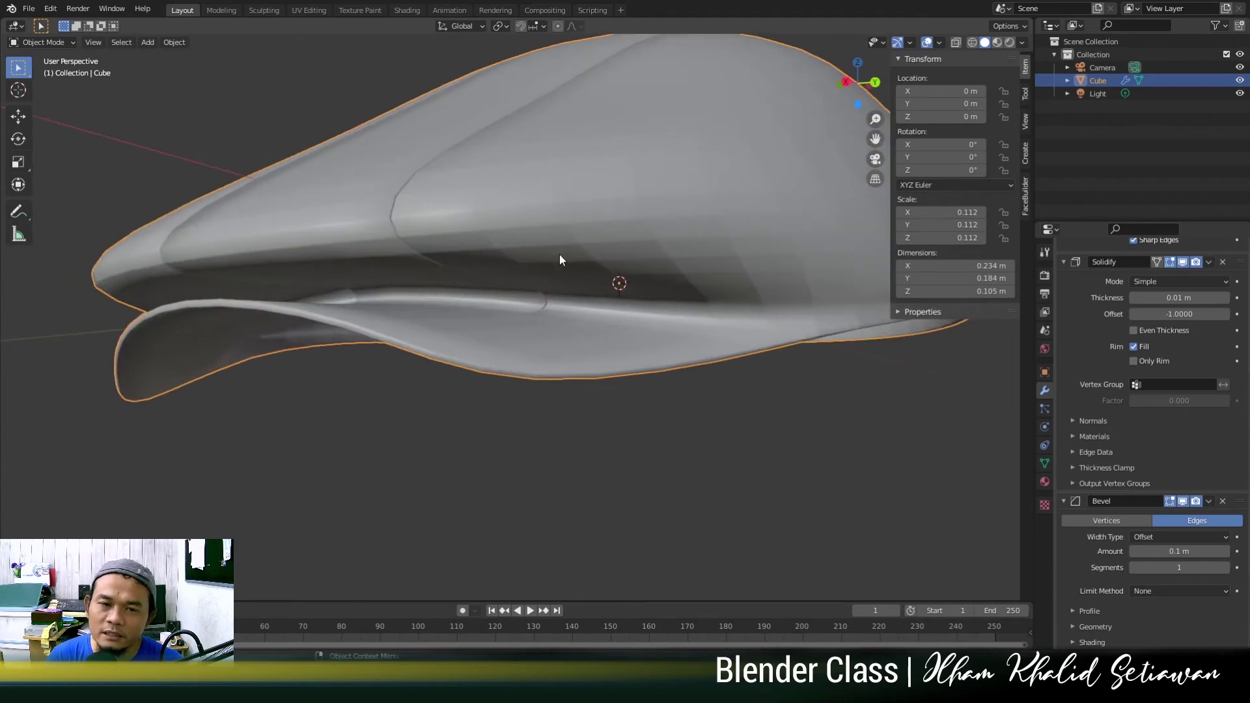
{"action": "scroll", "coordinate": [560, 261], "scroll_direction": "down", "scroll_amount": 3}
{"action": "middle_click_drag", "start_coordinate": [561, 270], "coordinate": [517, 282]}
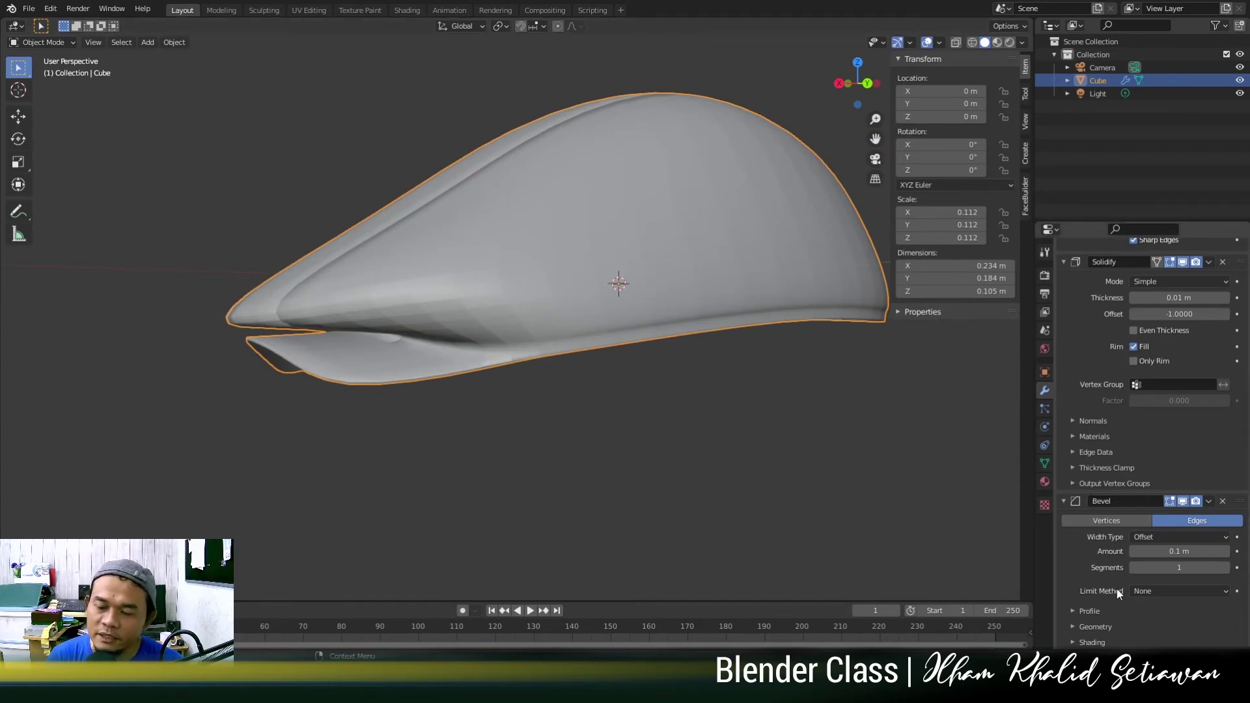
Set the Bevel modifier's limit method to Angle and inspect the seams from the front and below.
{"action": "left_click", "coordinate": [1167, 590]}
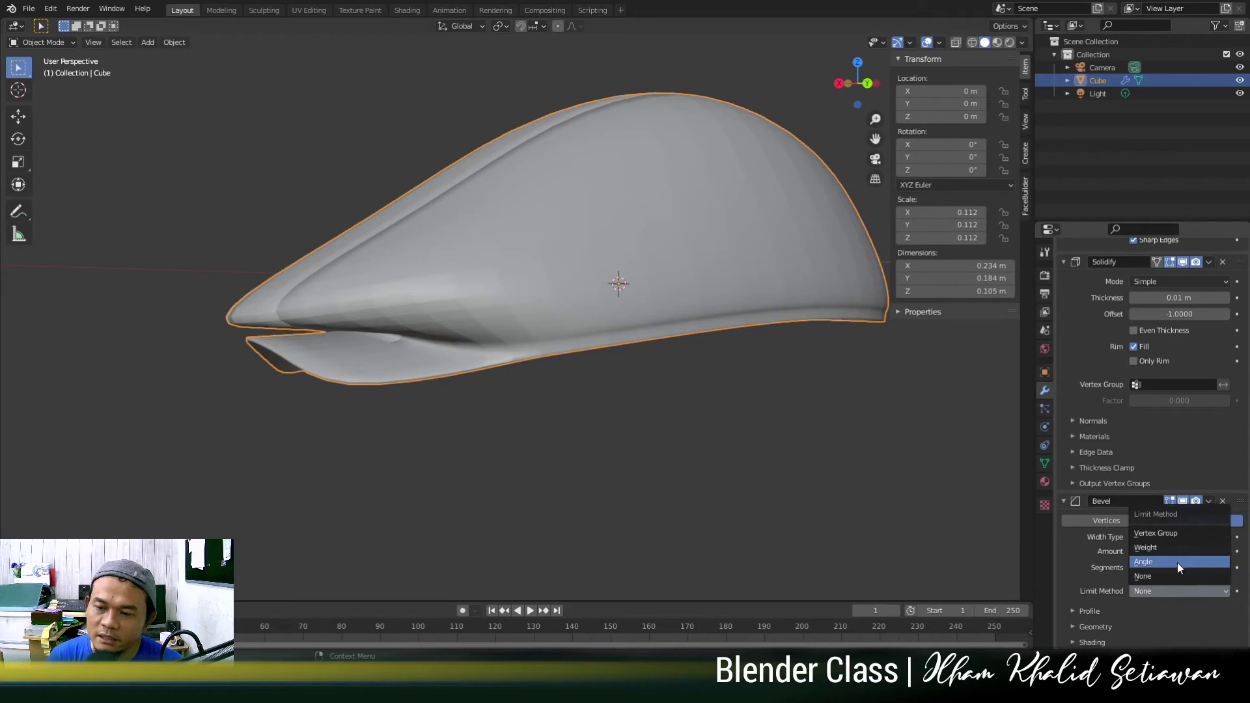
{"action": "left_click", "coordinate": [1177, 563]}
{"action": "middle_click_drag", "start_coordinate": [606, 417], "coordinate": [776, 436]}
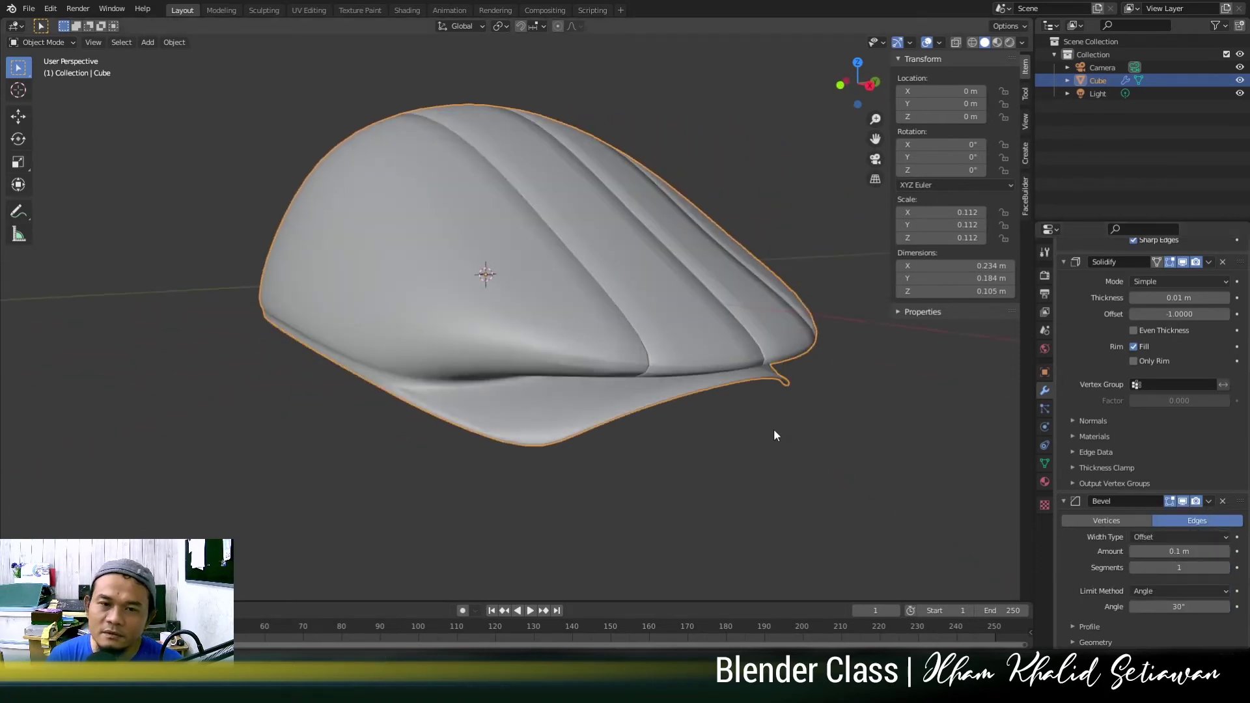
{"action": "middle_click_drag", "start_coordinate": [684, 339], "coordinate": [646, 352]}
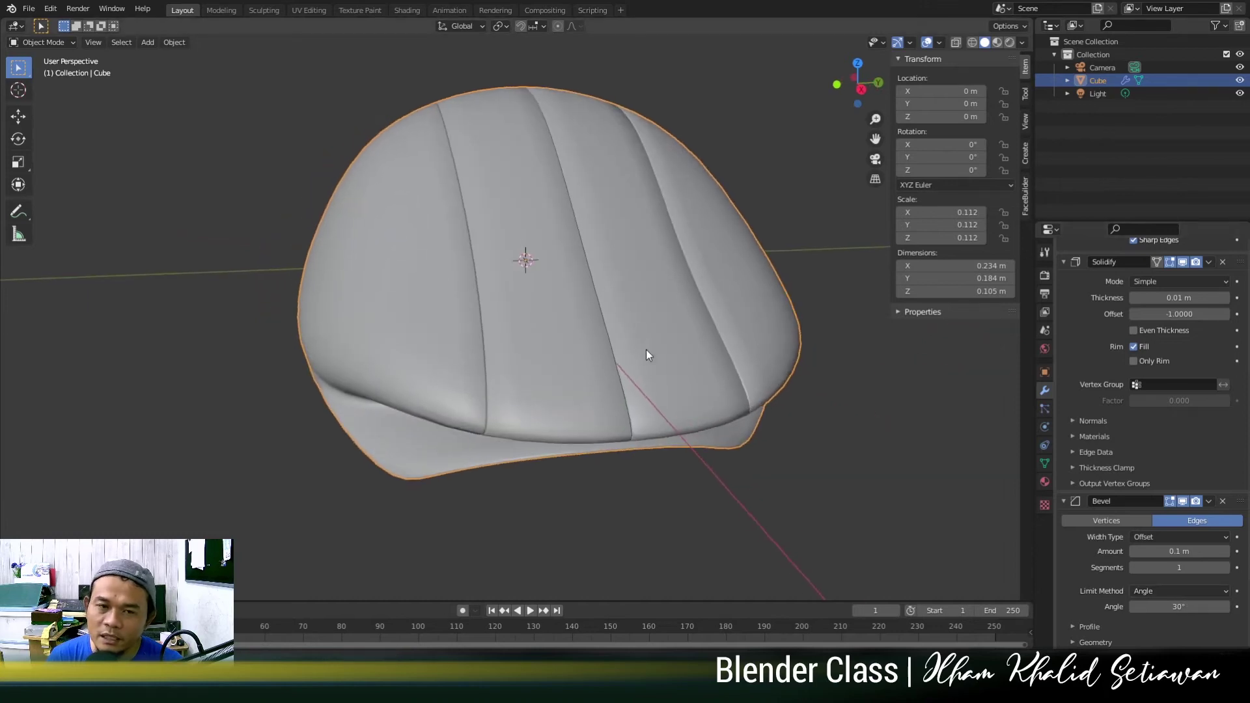
{"action": "scroll", "coordinate": [544, 170], "scroll_direction": "up", "scroll_amount": 3}
{"action": "scroll", "coordinate": [556, 173], "scroll_direction": "down", "scroll_amount": 3}
{"action": "middle_click_drag", "start_coordinate": [556, 173], "coordinate": [561, 142]}
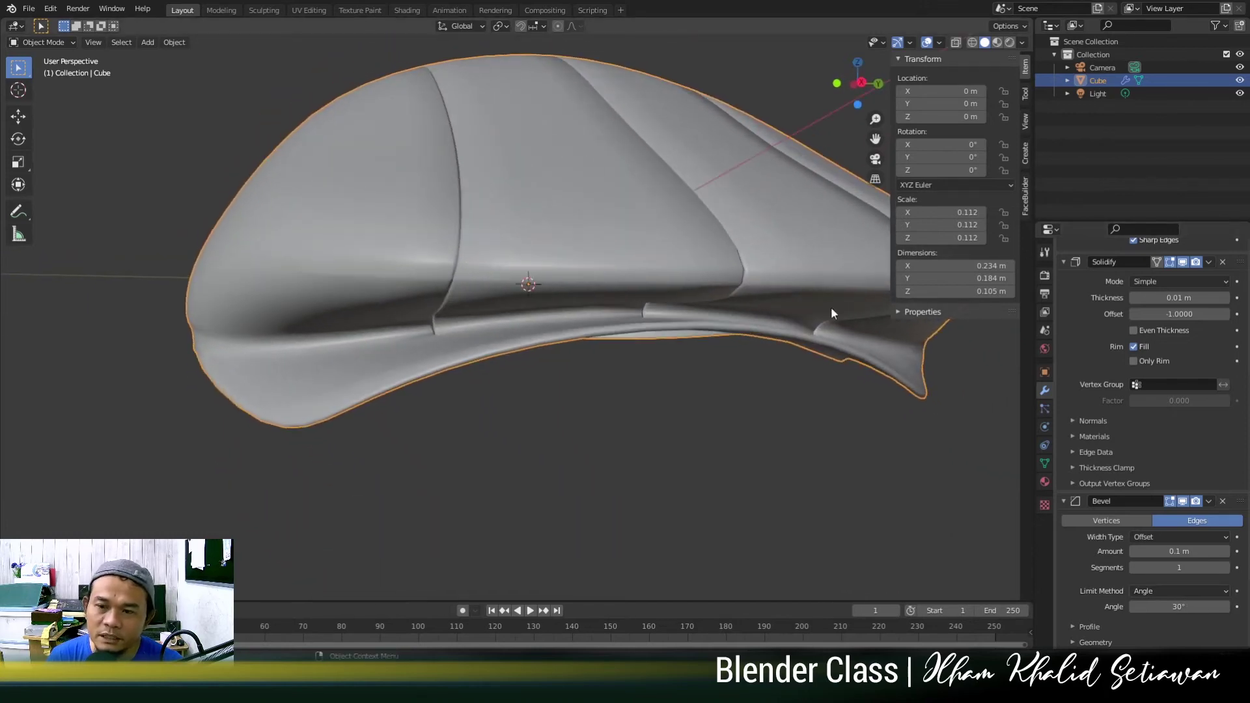
Set the Bevel modifier's segments to 2 and check the cap from the side.
{"action": "left_click", "coordinate": [1227, 568]}
{"action": "scroll", "coordinate": [561, 310], "scroll_direction": "down", "scroll_amount": 4}
{"action": "middle_click_drag", "start_coordinate": [561, 310], "coordinate": [254, 297]}
{"action": "middle_click_drag", "start_coordinate": [272, 296], "coordinate": [475, 328]}
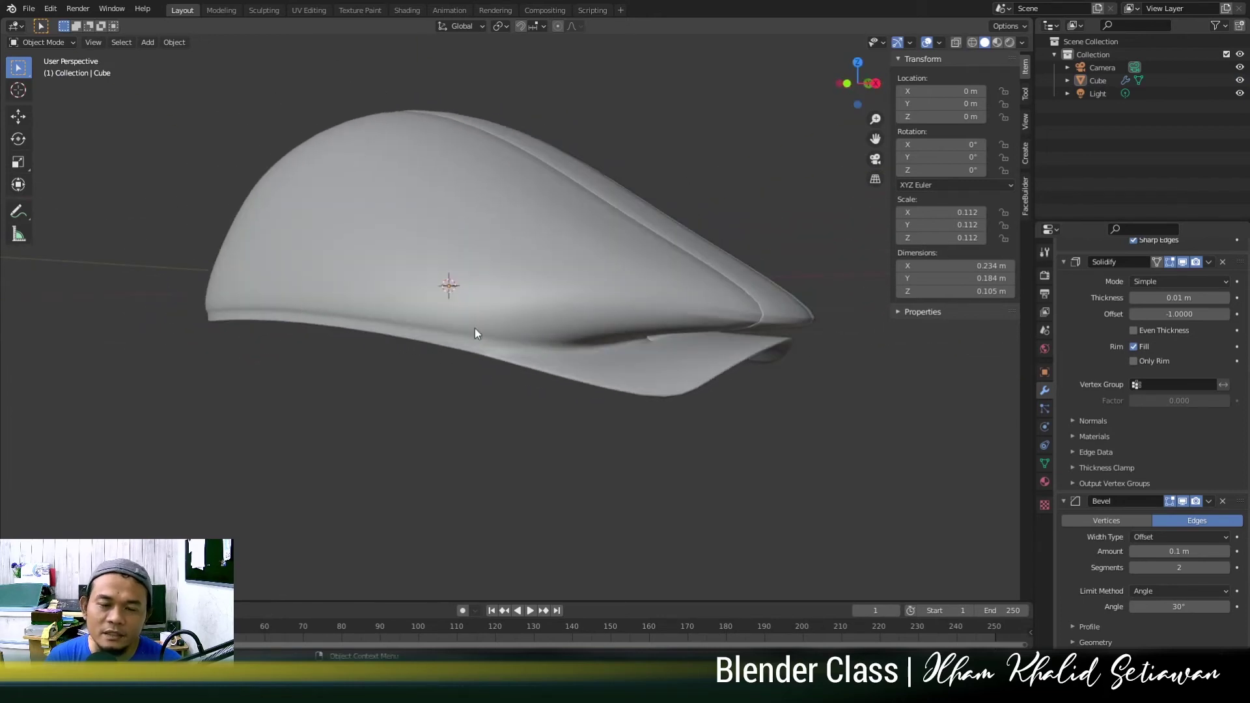
Select the cap and collapse the settings of its Subdivision, Edge Split, Solidify and Bevel modifiers.
{"action": "left_click", "coordinate": [513, 296]}
{"action": "scroll", "coordinate": [1130, 397], "scroll_direction": "up", "scroll_amount": 5}
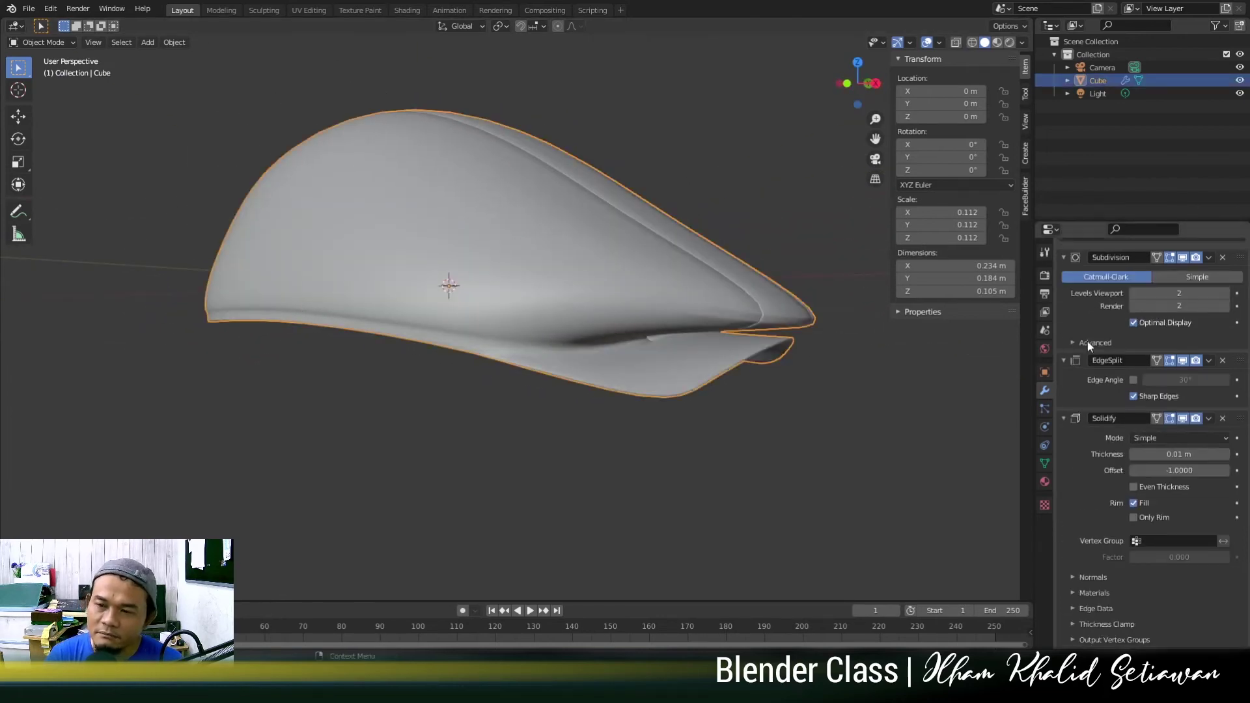
{"action": "left_click", "coordinate": [1067, 418]}
{"action": "left_click", "coordinate": [1066, 399]}
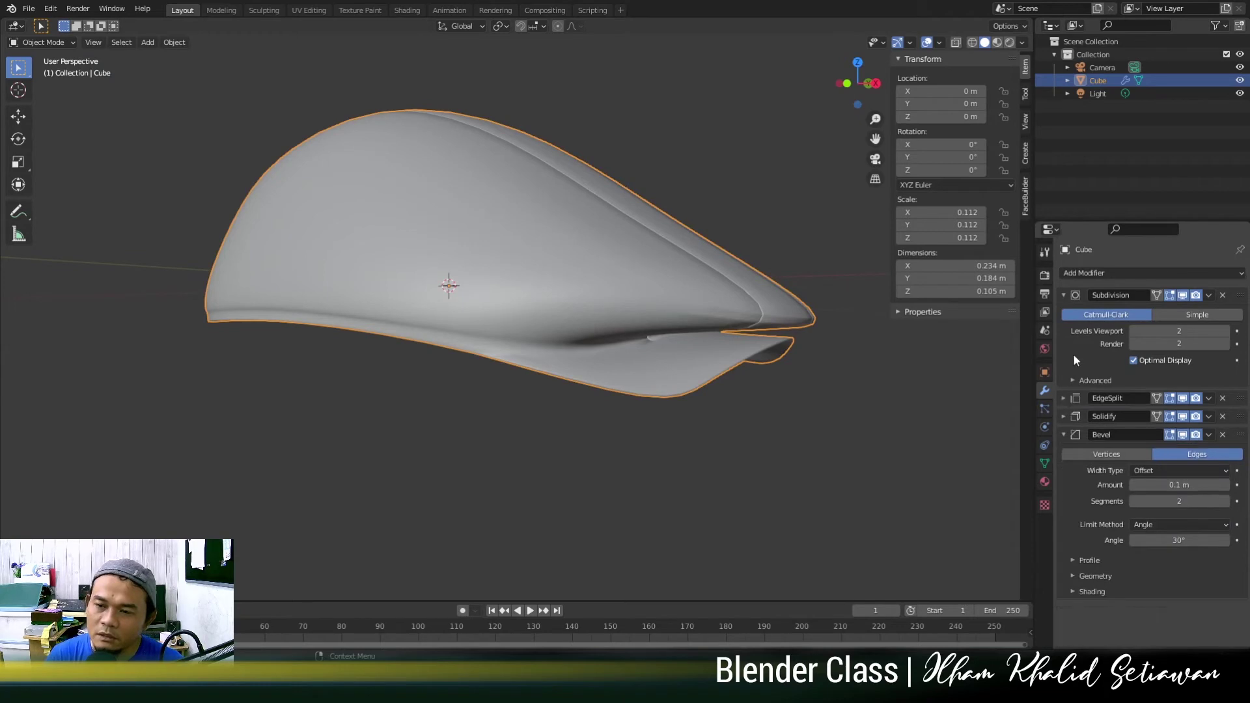
{"action": "left_click", "coordinate": [1066, 295]}
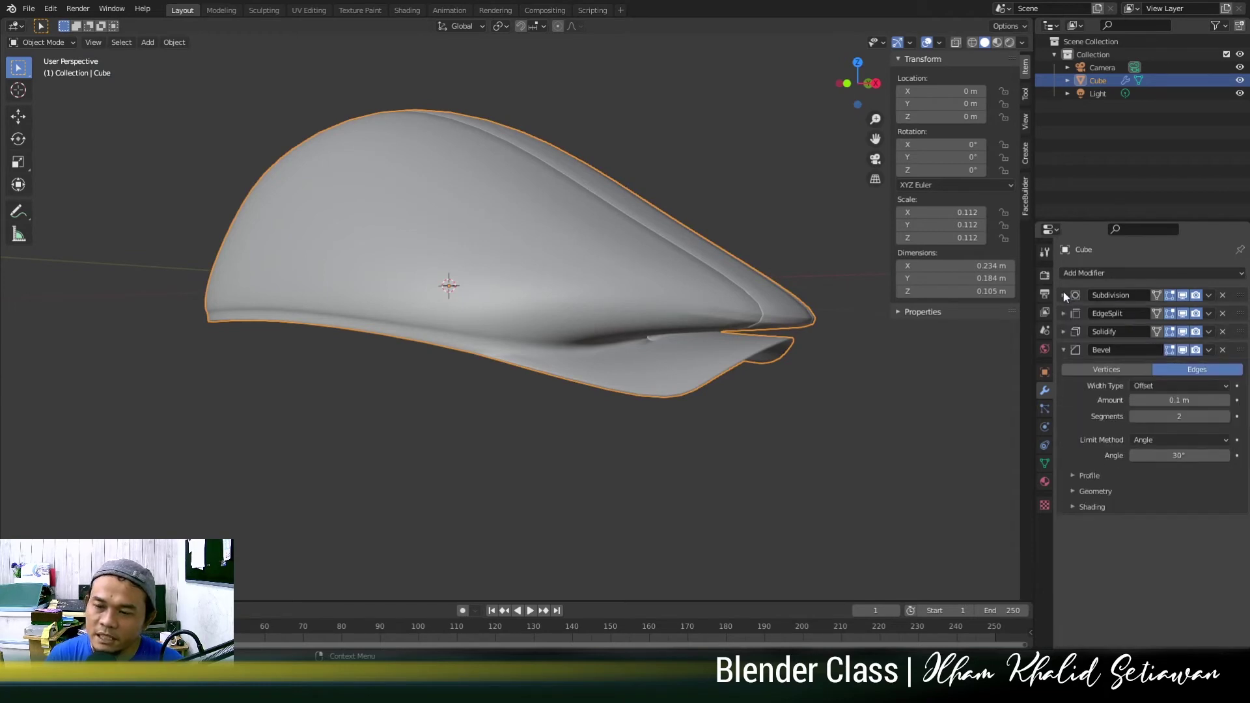
{"action": "left_click", "coordinate": [1065, 349]}
Lower the rim's bottom edge loop, excluding the brim, along Z to a local median height of about -0.2 m, then leave Edit Mode.
{"action": "key", "text": "Tab"}
{"action": "middle_click_drag", "start_coordinate": [452, 267], "coordinate": [442, 350]}
{"action": "scroll", "coordinate": [424, 347], "scroll_direction": "up", "scroll_amount": 2}
{"action": "left_click", "coordinate": [379, 307], "text": "alt"}
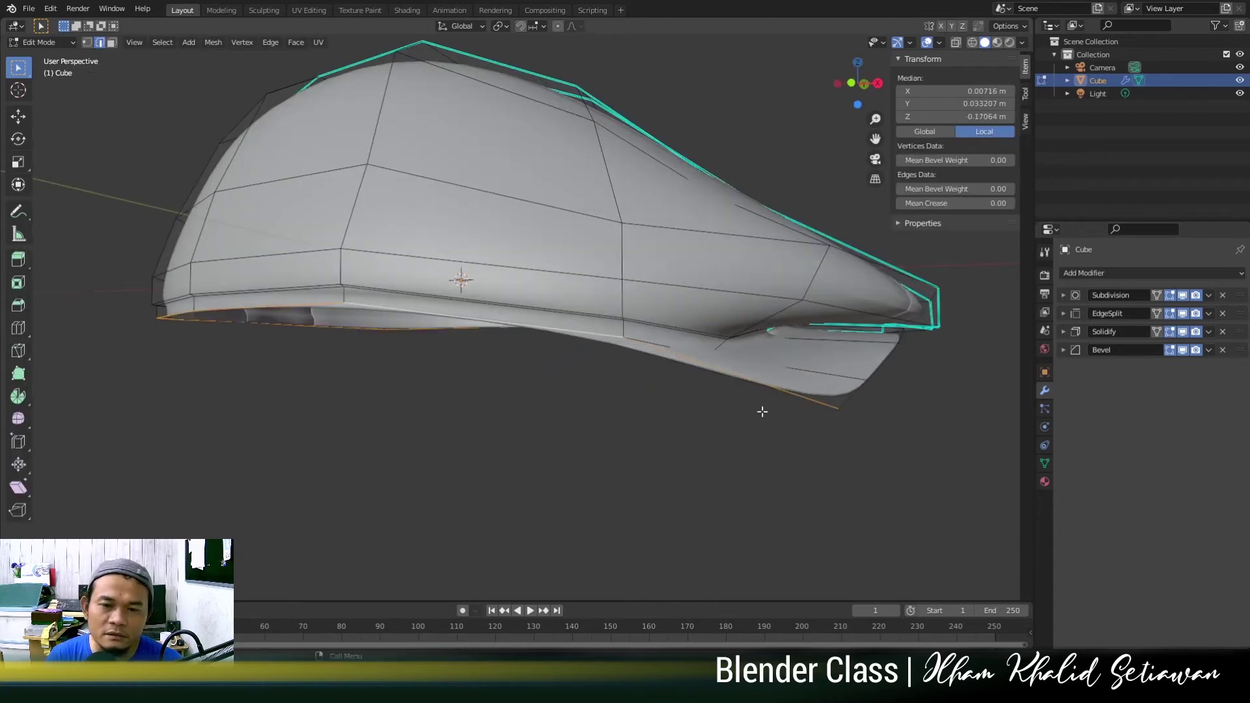
{"action": "middle_click_drag", "start_coordinate": [787, 404], "coordinate": [758, 408]}
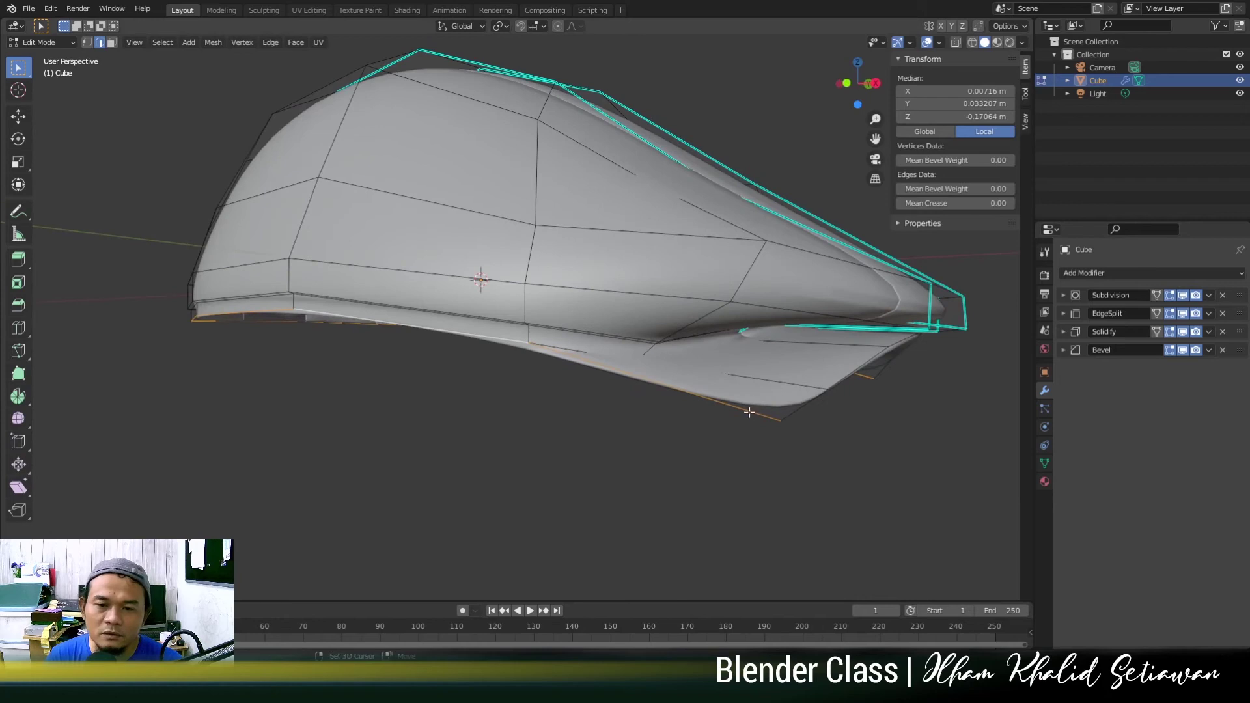
{"action": "middle_click_drag", "start_coordinate": [833, 435], "coordinate": [541, 443]}
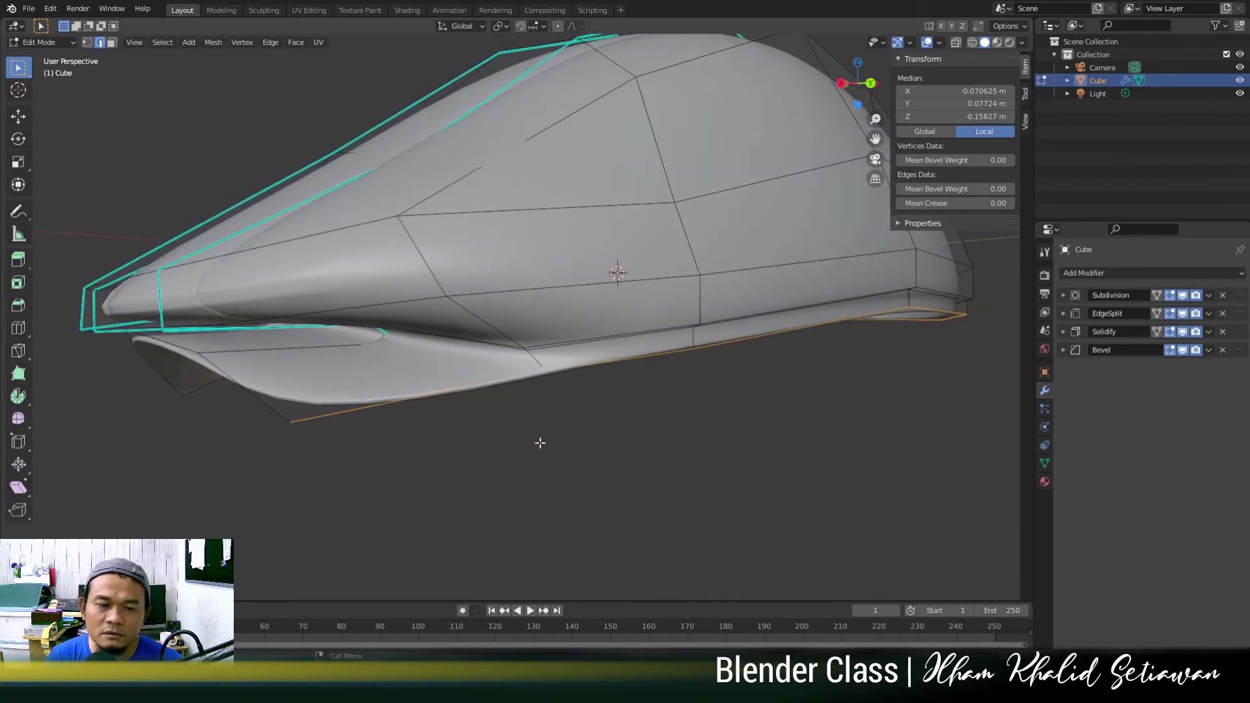
{"action": "middle_click_drag", "start_coordinate": [333, 418], "coordinate": [626, 426]}
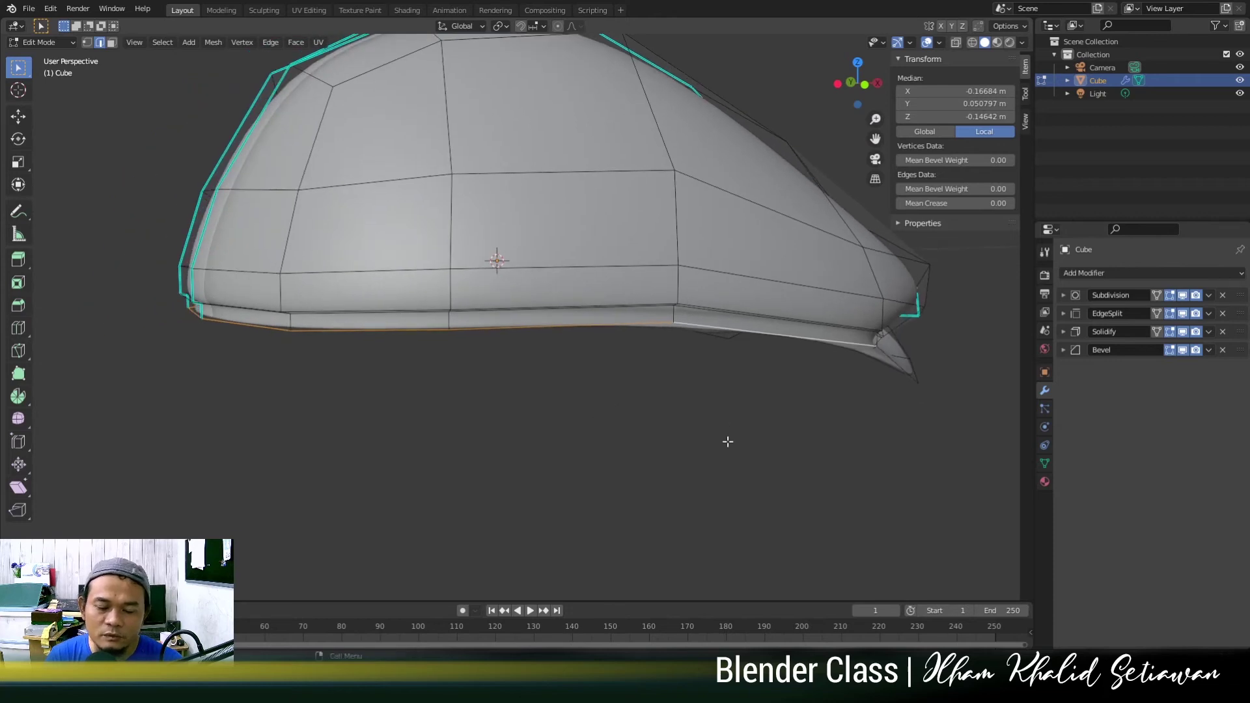
{"action": "key", "text": "g"}
{"action": "key", "text": "z"}
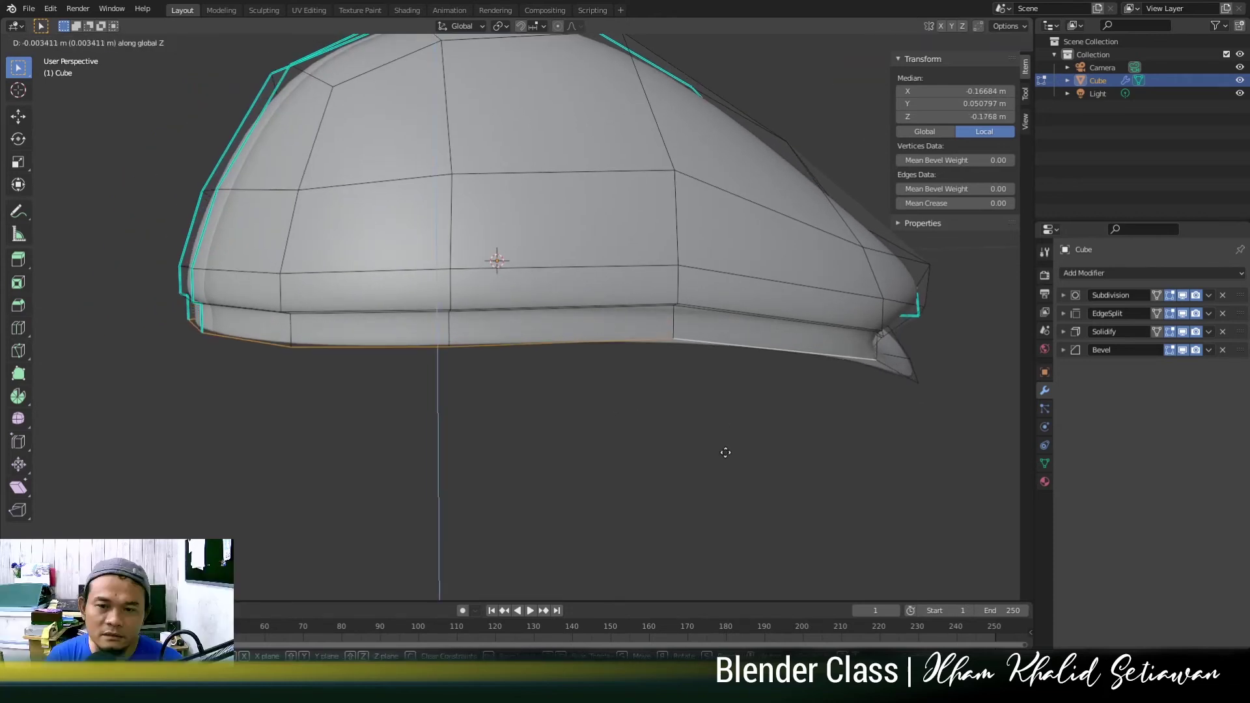
{"action": "left_click", "coordinate": [725, 461]}
{"action": "scroll", "coordinate": [749, 465], "scroll_direction": "down", "scroll_amount": 2}
{"action": "middle_click_drag", "start_coordinate": [754, 466], "coordinate": [753, 438]}
{"action": "key", "text": "Tab"}
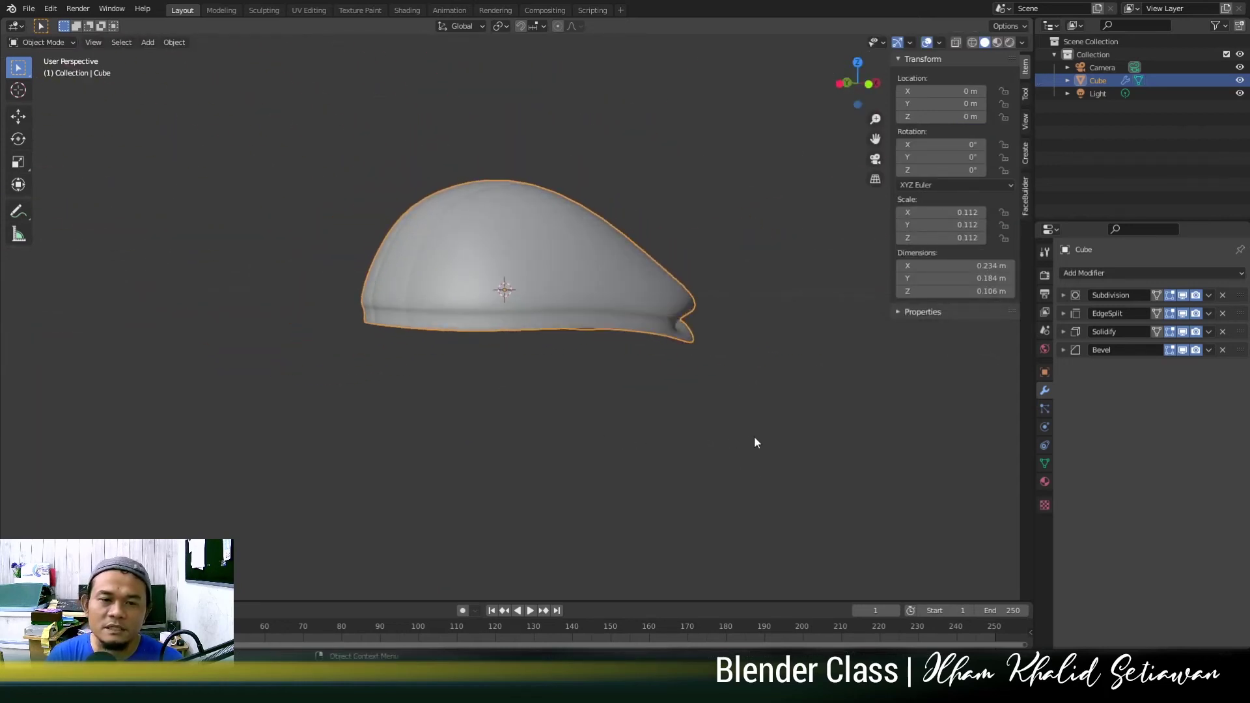
Shift the mid-height edges at the back of the crown, between the two side seams, along the X axis.
{"action": "key", "text": "Tab"}
{"action": "scroll", "coordinate": [547, 366], "scroll_direction": "up", "scroll_amount": 4}
{"action": "scroll", "coordinate": [586, 381], "scroll_direction": "down", "scroll_amount": 5}
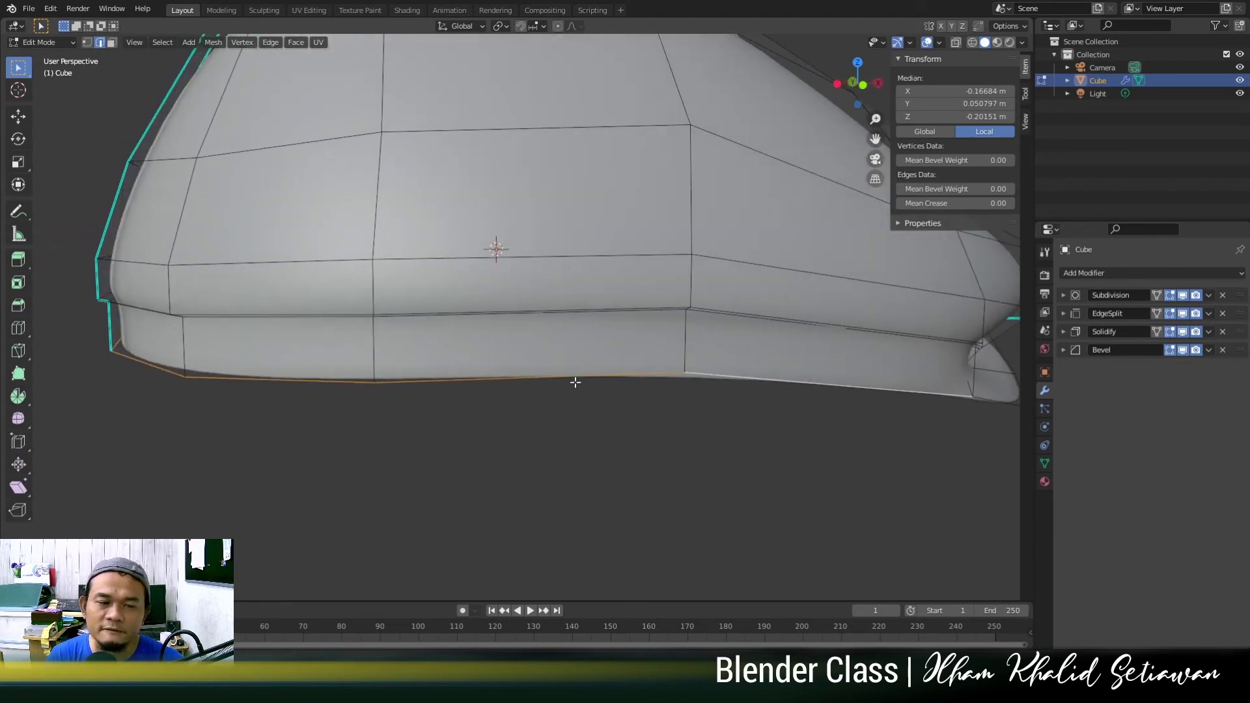
{"action": "middle_click_drag", "start_coordinate": [631, 385], "coordinate": [592, 391]}
{"action": "key", "text": "g"}
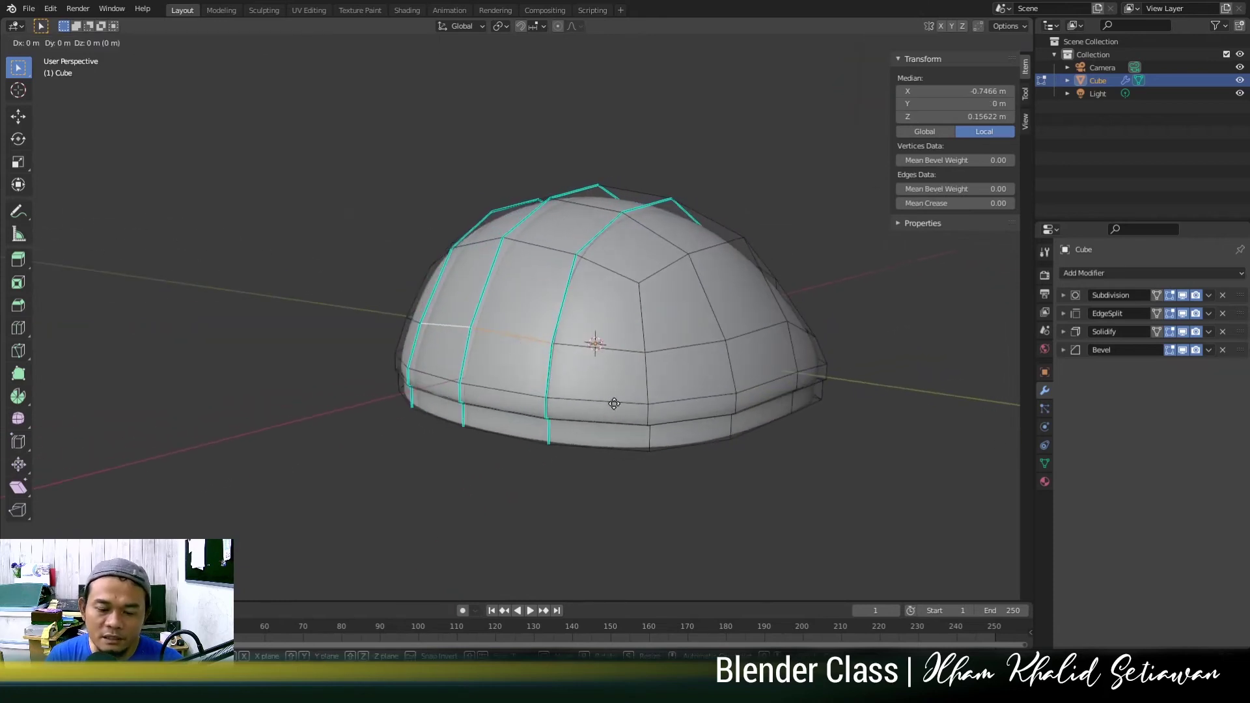
{"action": "key", "text": "x"}
{"action": "left_click", "coordinate": [602, 403]}
Leave Edit Mode and examine the cap's underside, its inner seams and where the brim meets the crown.
{"action": "middle_click_drag", "start_coordinate": [602, 403], "coordinate": [716, 390]}
{"action": "key", "text": "Tab"}
{"action": "key", "text": "Tab"}
{"action": "key", "text": "Tab"}
{"action": "scroll", "coordinate": [672, 313], "scroll_direction": "up", "scroll_amount": 3}
{"action": "scroll", "coordinate": [670, 307], "scroll_direction": "down", "scroll_amount": 2}
{"action": "scroll", "coordinate": [668, 307], "scroll_direction": "down", "scroll_amount": 4}
{"action": "scroll", "coordinate": [645, 409], "scroll_direction": "up", "scroll_amount": 3}
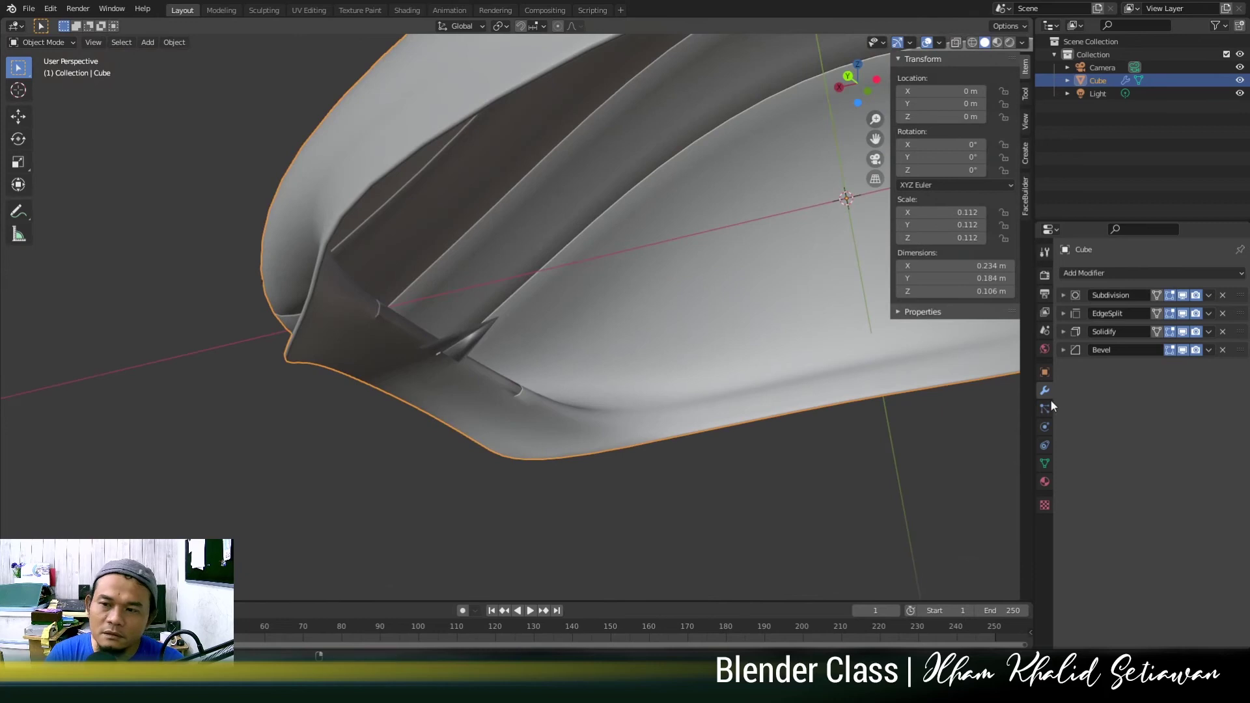
Raise the cap's Subdivision modifier to 3 levels for both viewport and render.
{"action": "left_click", "coordinate": [1063, 295]}
{"action": "left_click", "coordinate": [1227, 331]}
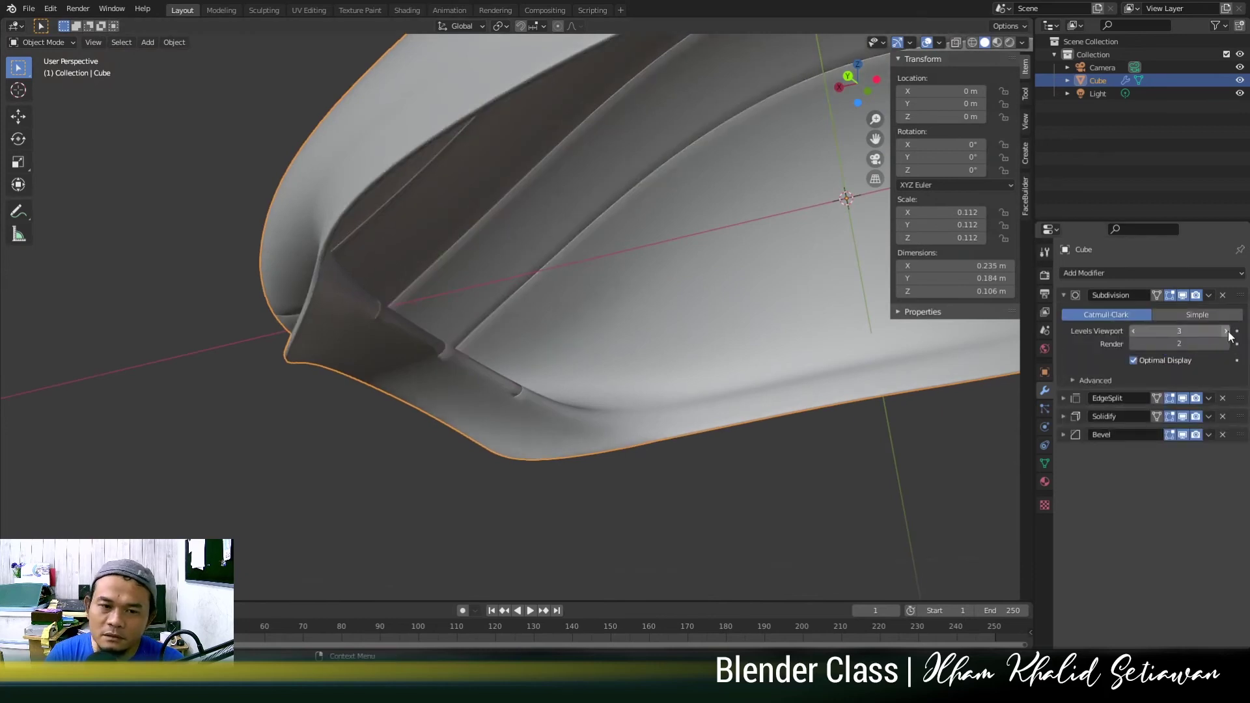
{"action": "mouse_move", "coordinate": [595, 291]}
{"action": "middle_mouse_down"}
{"action": "mouse_move", "coordinate": [519, 260]}
{"action": "mouse_move", "coordinate": [567, 274]}
{"action": "mouse_move", "coordinate": [571, 291]}
{"action": "mouse_move", "coordinate": [609, 291]}
{"action": "middle_mouse_up"}
{"action": "mouse_move", "coordinate": [413, 287]}
{"action": "middle_mouse_down"}
{"action": "mouse_move", "coordinate": [546, 300]}
{"action": "mouse_move", "coordinate": [531, 285]}
{"action": "middle_mouse_up"}
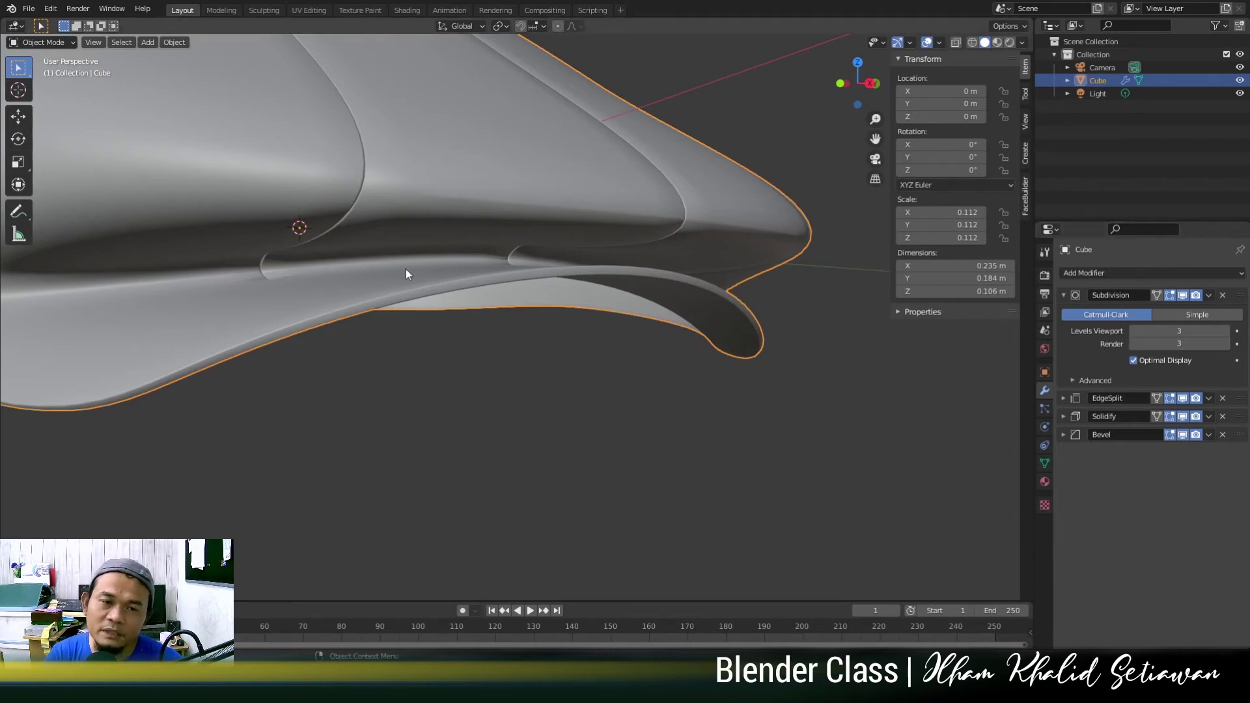
Examine the brim, its joint with the crown and the seams inside the cap.
{"action": "scroll", "coordinate": [405, 268], "scroll_direction": "down", "scroll_amount": 5}
{"action": "middle_click_drag", "start_coordinate": [455, 205], "coordinate": [533, 362]}
{"action": "scroll", "coordinate": [532, 362], "scroll_direction": "up", "scroll_amount": 3}
{"action": "key", "text": "Tab"}
{"action": "key", "text": "Tab"}
{"action": "scroll", "coordinate": [635, 270], "scroll_direction": "down", "scroll_amount": 3}
{"action": "middle_click_drag", "start_coordinate": [643, 277], "coordinate": [591, 310]}
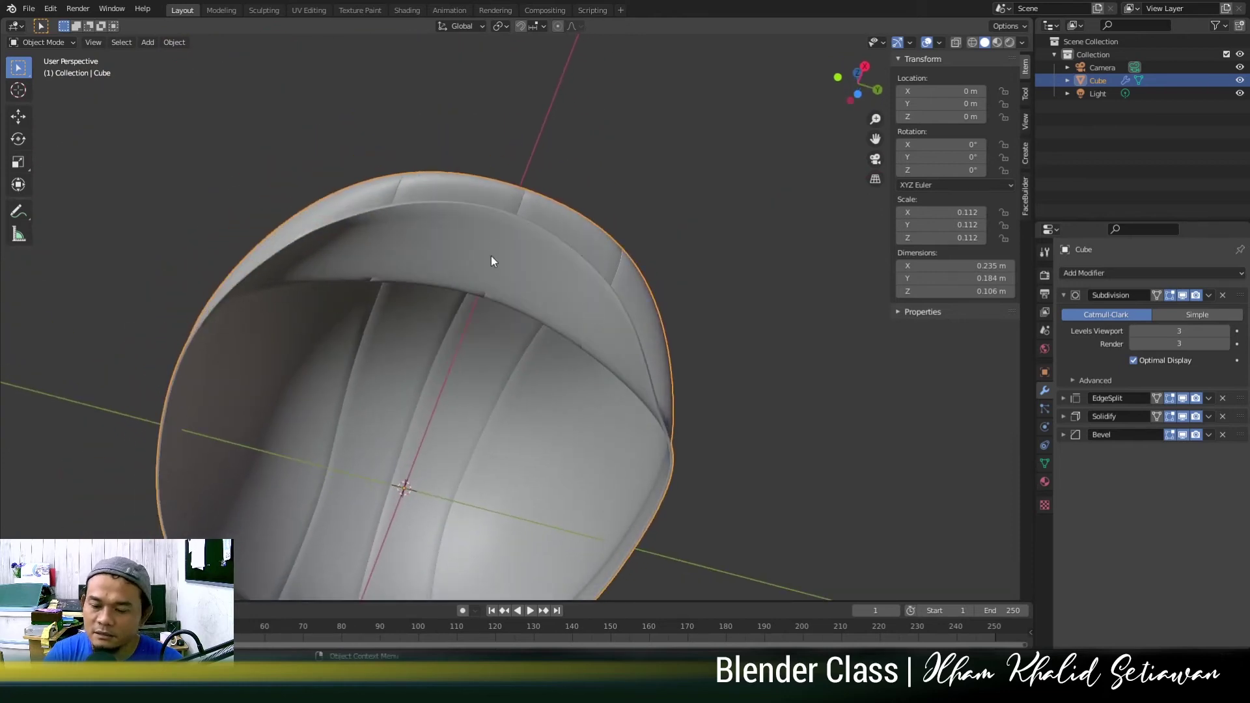
Show the cap as a wireframe from the top and place the 3D cursor over the middle of the brim.
{"action": "key", "text": "KP_1"}
{"action": "key", "text": "KP_7"}
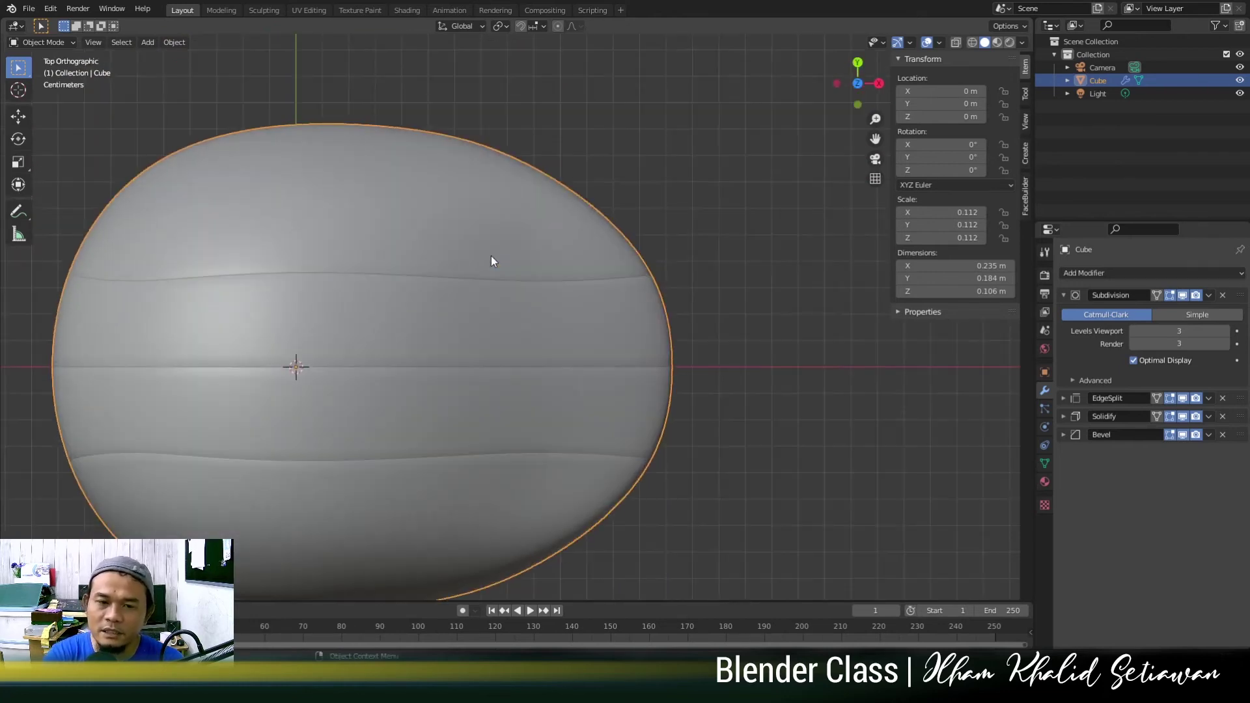
{"action": "key", "text": "z"}
{"action": "left_click", "coordinate": [385, 258]}
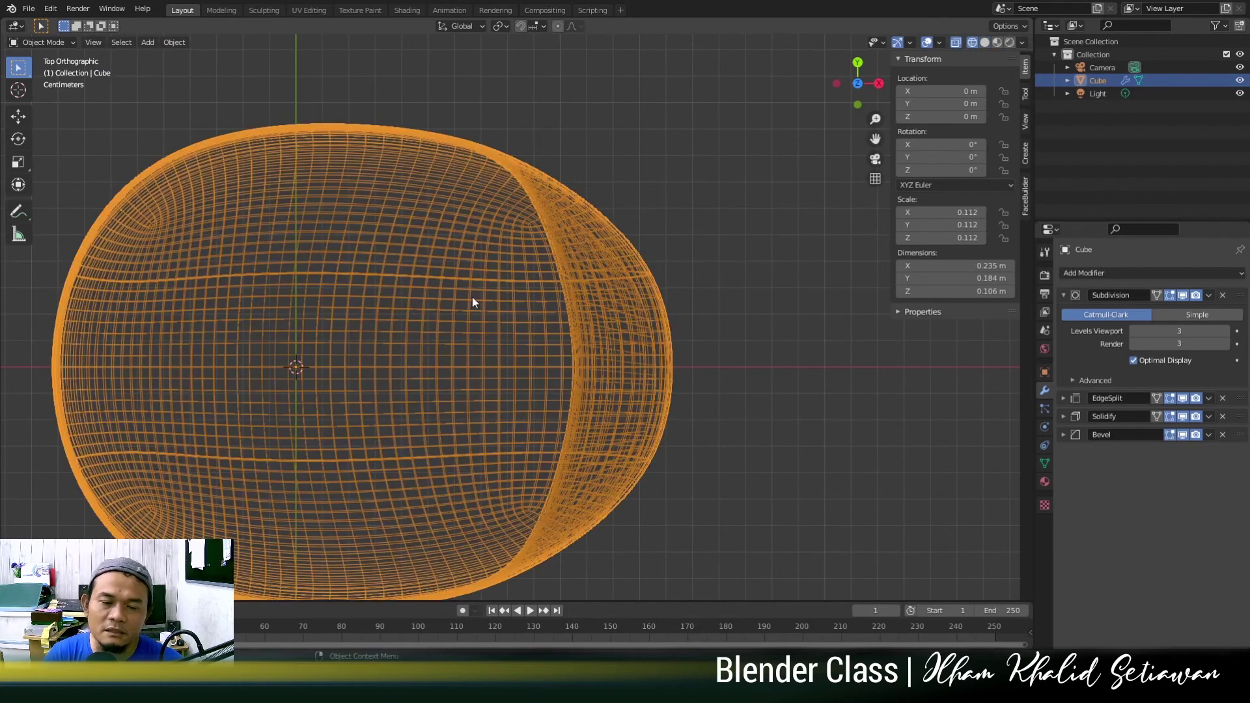
{"action": "left_click", "coordinate": [800, 373]}
{"action": "middle_click_drag", "start_coordinate": [800, 374], "coordinate": [708, 360], "text": "shift"}
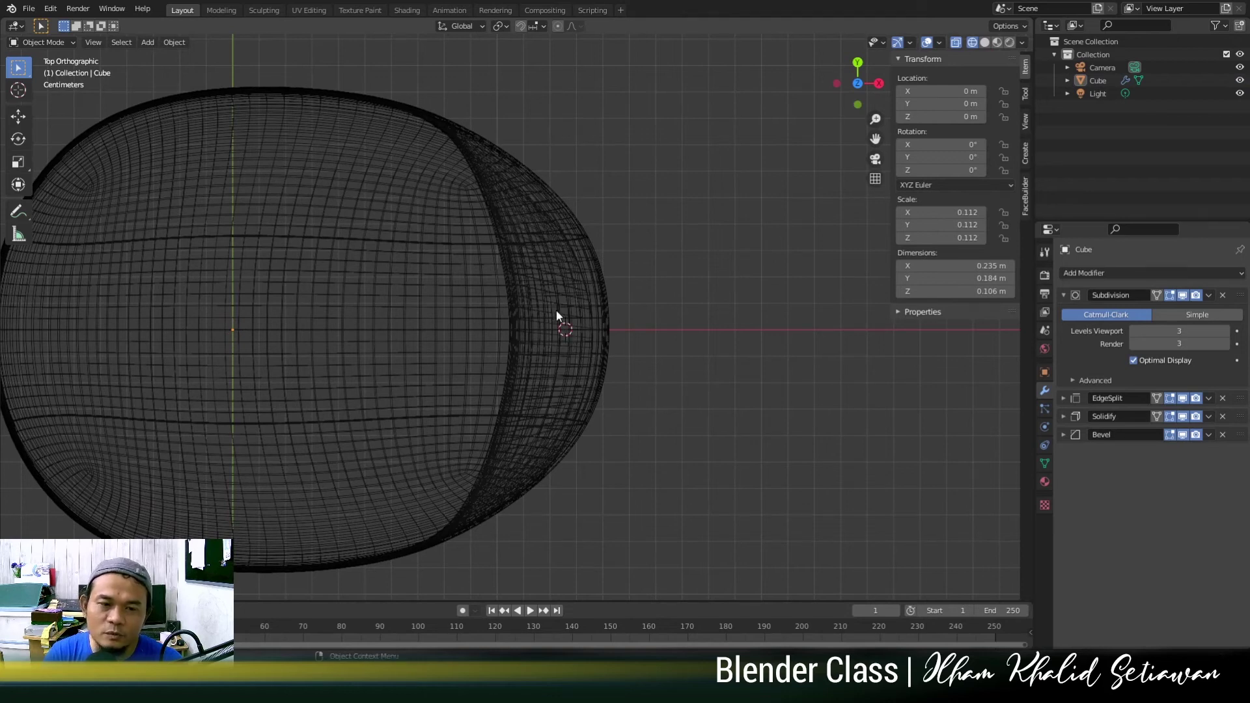
Add a UV sphere with 16 segments and 8 rings at the 3D cursor.
{"action": "key", "text": "shift+a"}
{"action": "mouse_move", "coordinate": [564, 342]}
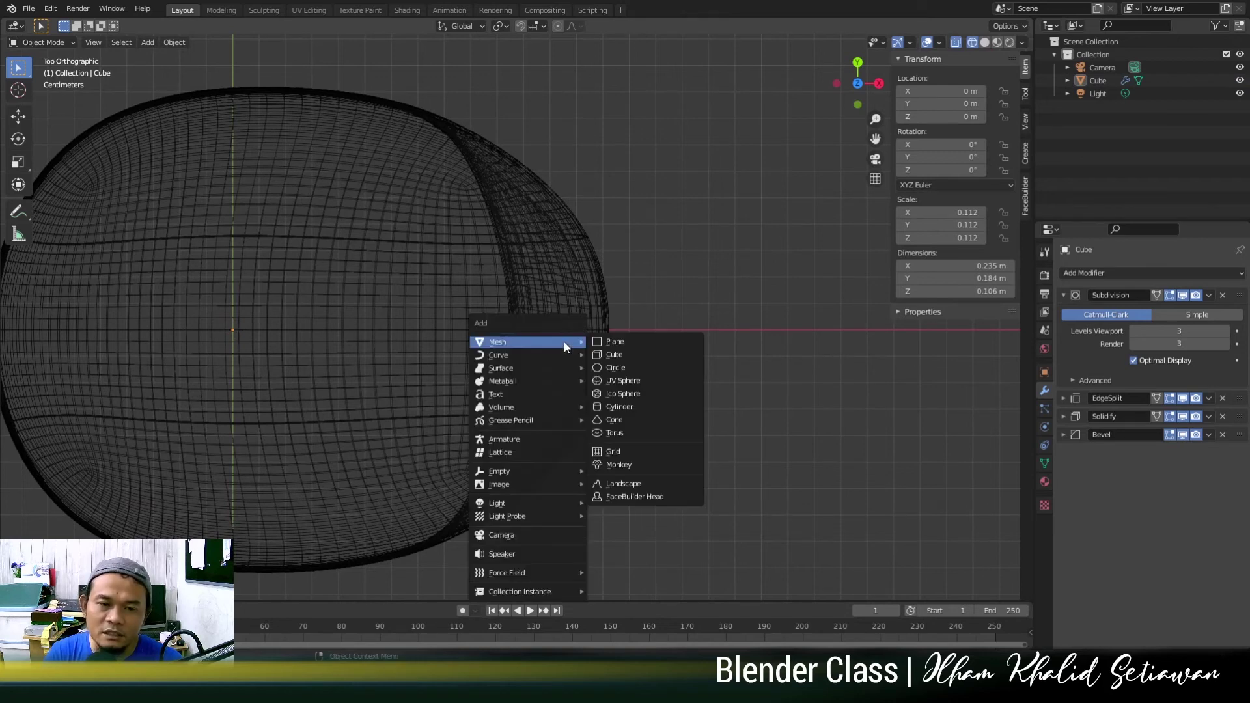
{"action": "left_click", "coordinate": [623, 380]}
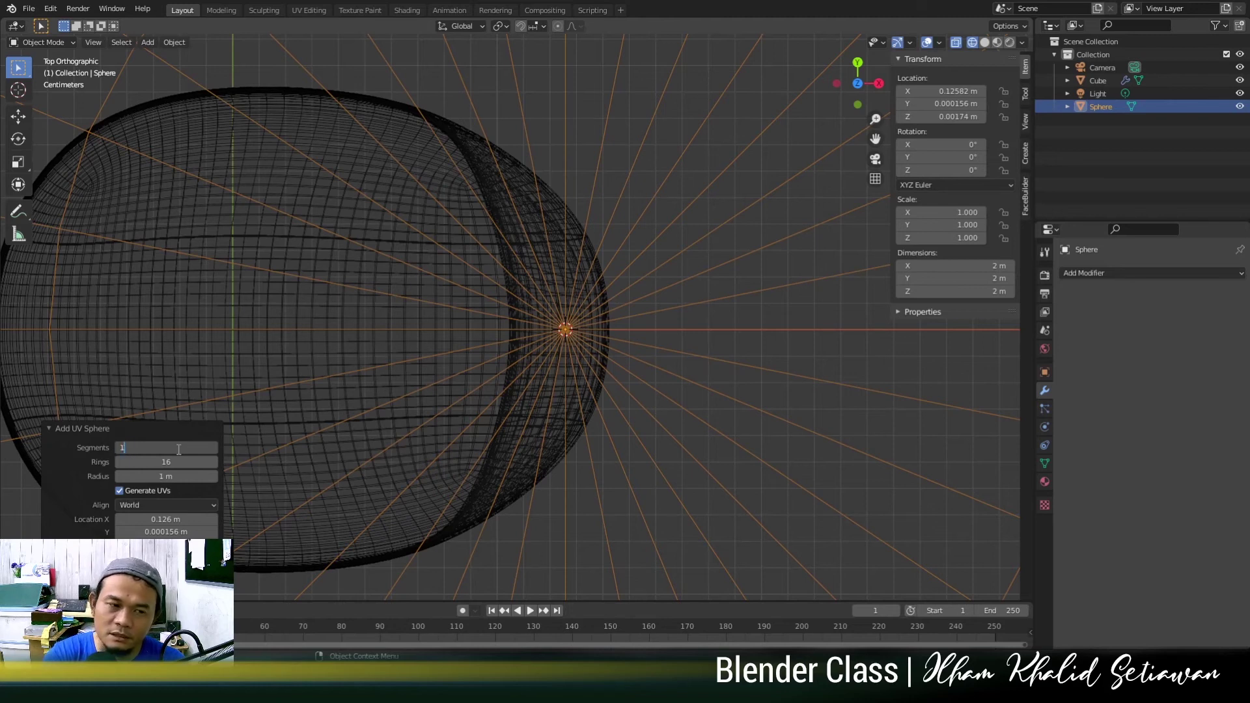
{"action": "type", "text": "6"}
{"action": "key", "text": "Return"}
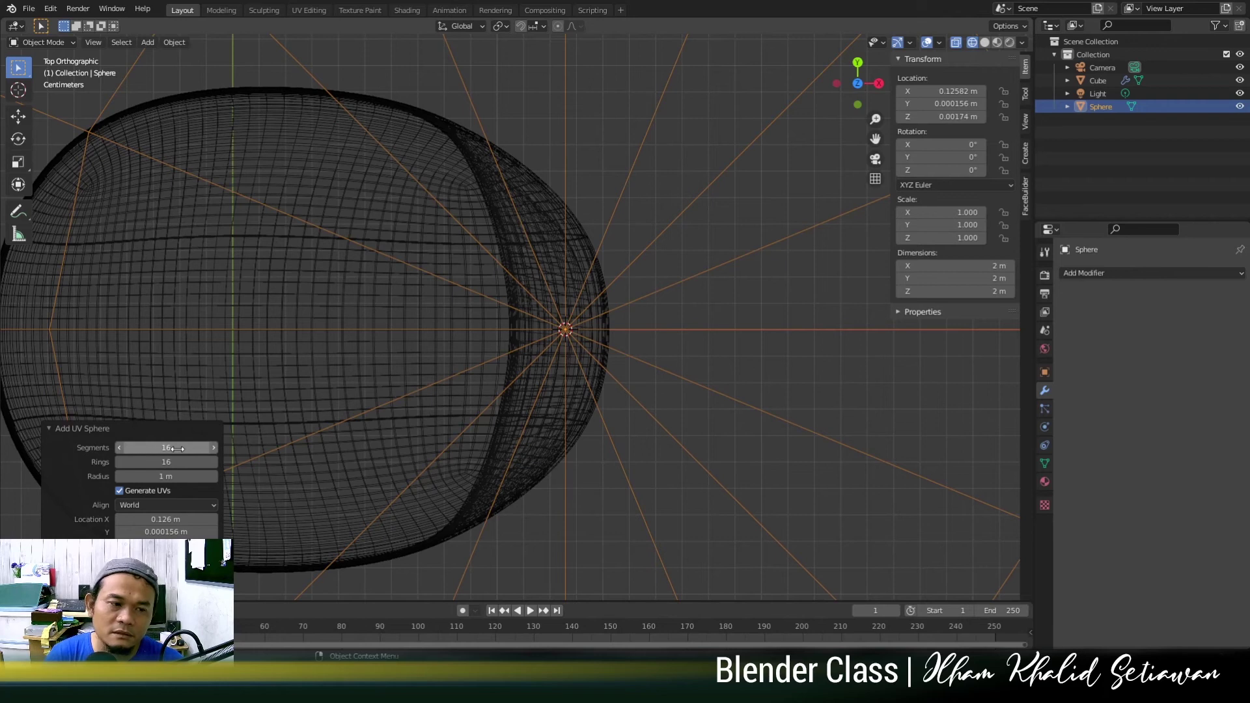
{"action": "type", "text": "8"}
{"action": "key", "text": "Return"}
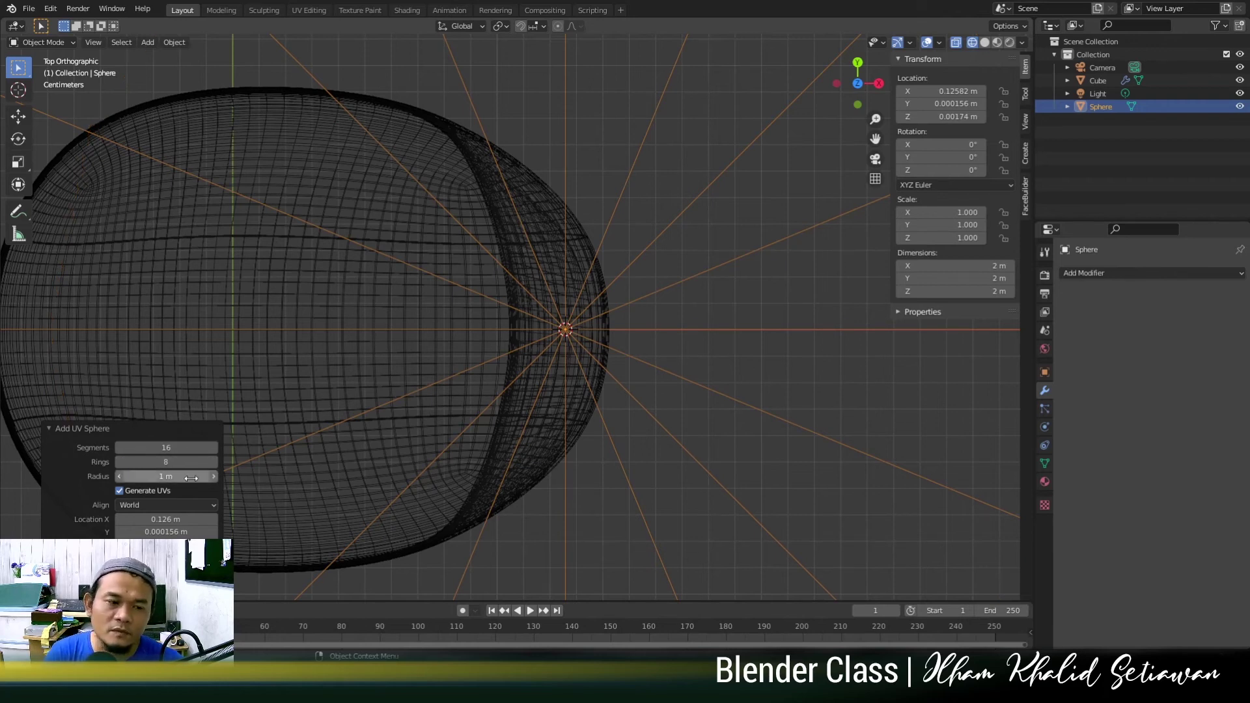
{"action": "left_click", "coordinate": [723, 361]}
{"action": "left_click", "coordinate": [708, 399]}
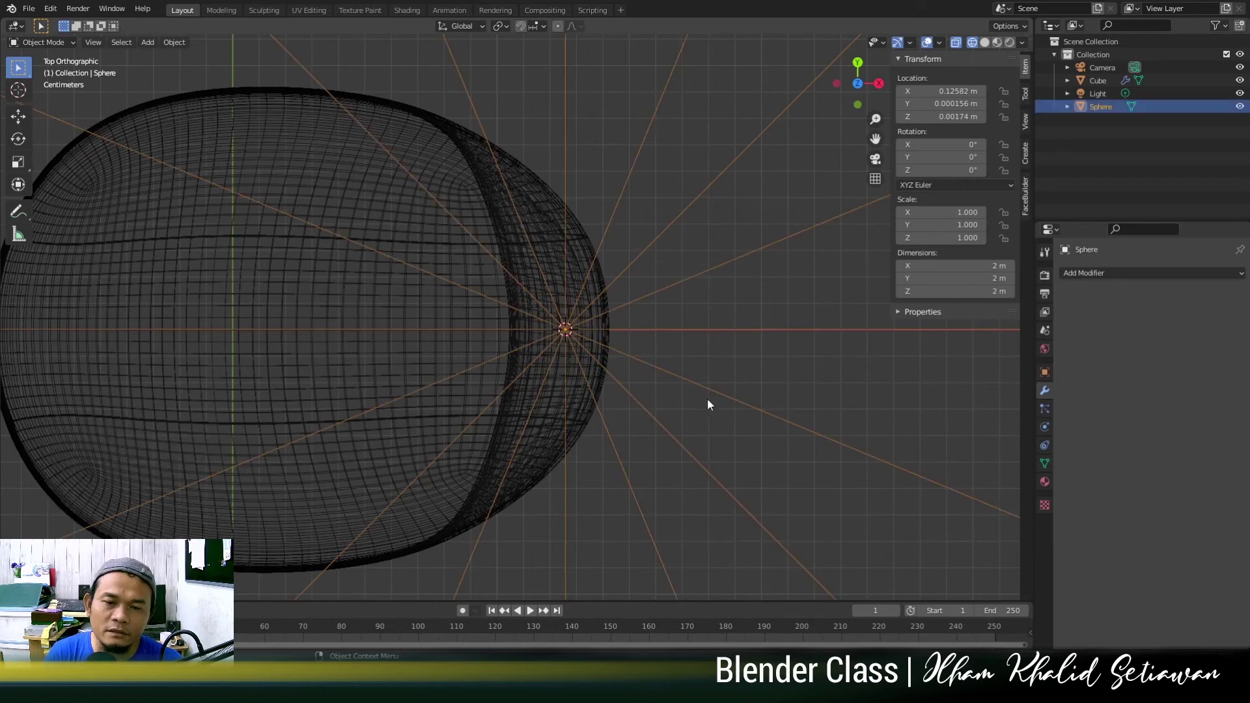
Scale the sphere down to a button size of about 0.016 m in diameter.
{"action": "scroll", "coordinate": [707, 399], "scroll_direction": "down", "scroll_amount": 8}
{"action": "key", "text": "s"}
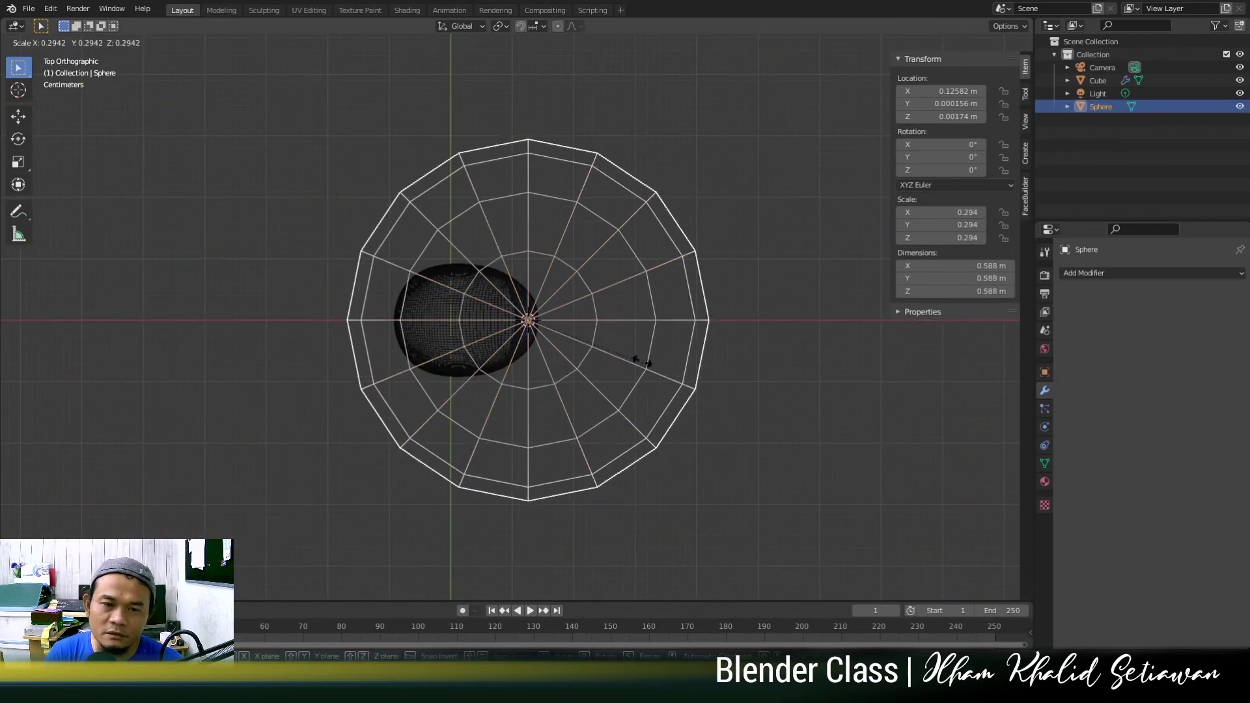
{"action": "left_click", "coordinate": [564, 319]}
{"action": "scroll", "coordinate": [564, 320], "scroll_direction": "up", "scroll_amount": 5}
{"action": "key", "text": "s"}
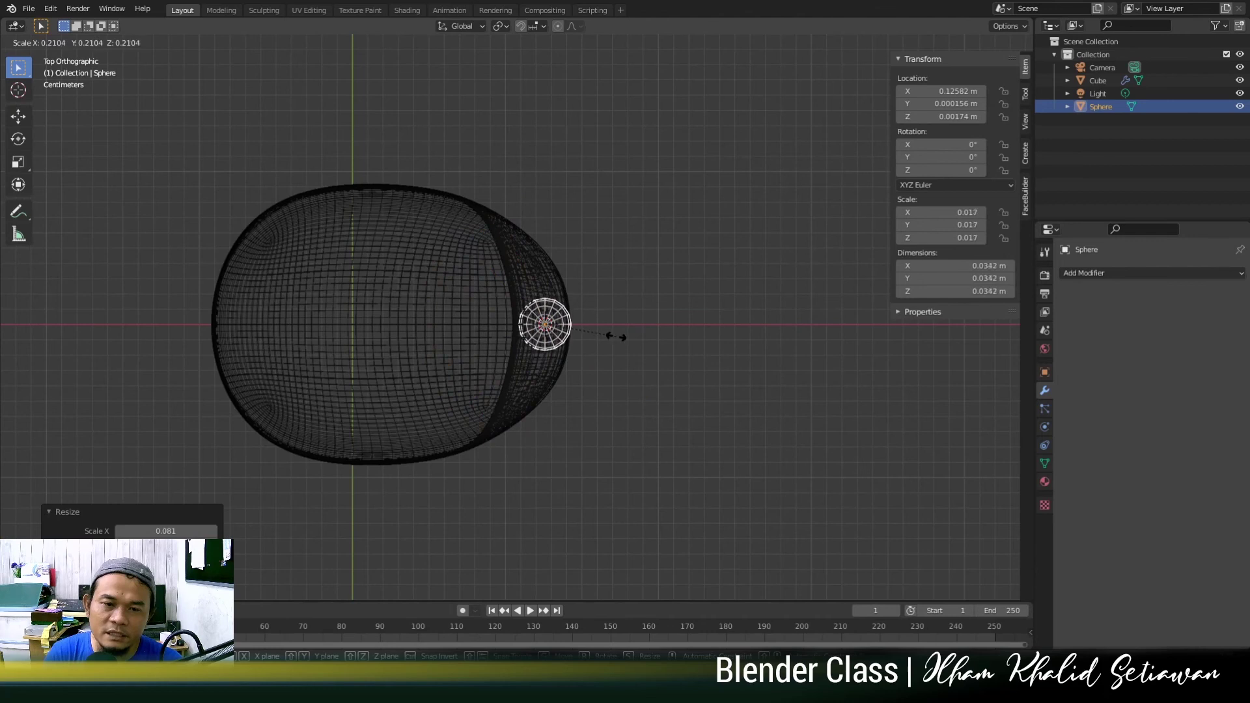
{"action": "left_click", "coordinate": [581, 334]}
{"action": "scroll", "coordinate": [722, 413], "scroll_direction": "up", "scroll_amount": 5}
{"action": "key", "text": "s"}
{"action": "left_click", "coordinate": [760, 413]}
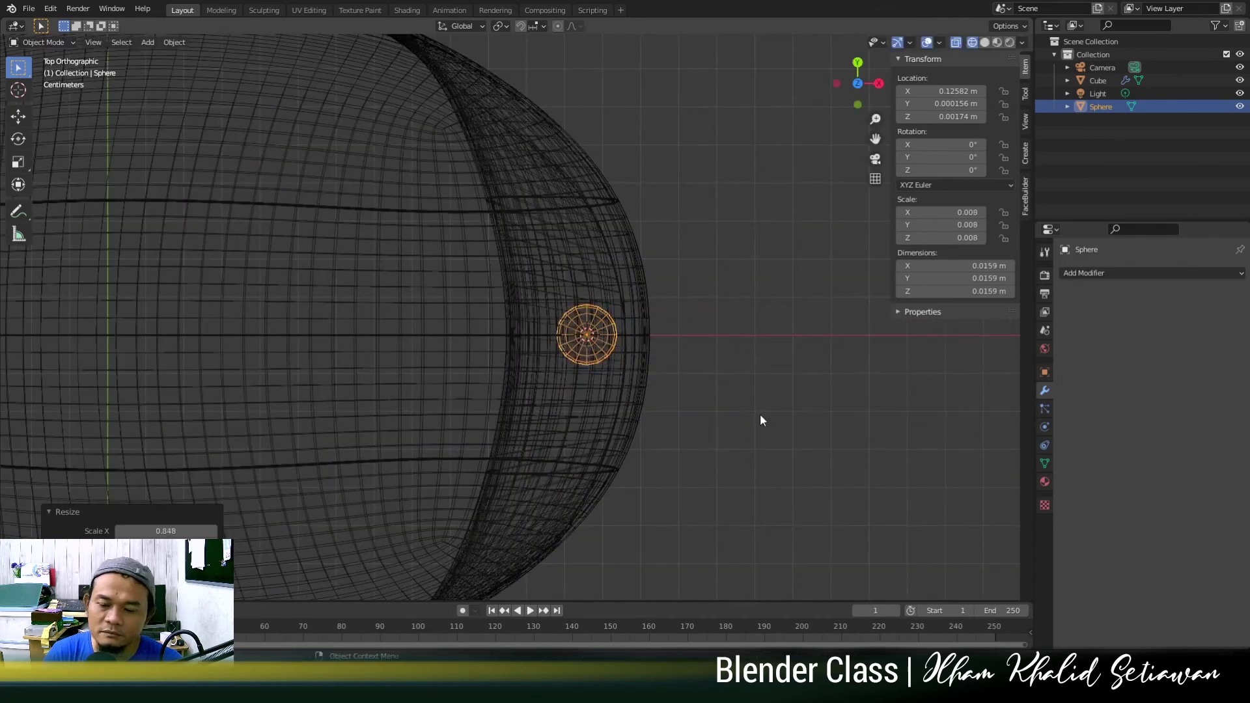
Flatten the sphere along Z to a thickness of about 0.004 m in the front view.
{"action": "key", "text": "KP_1"}
{"action": "middle_click_drag", "start_coordinate": [760, 413], "coordinate": [752, 394], "text": "shift"}
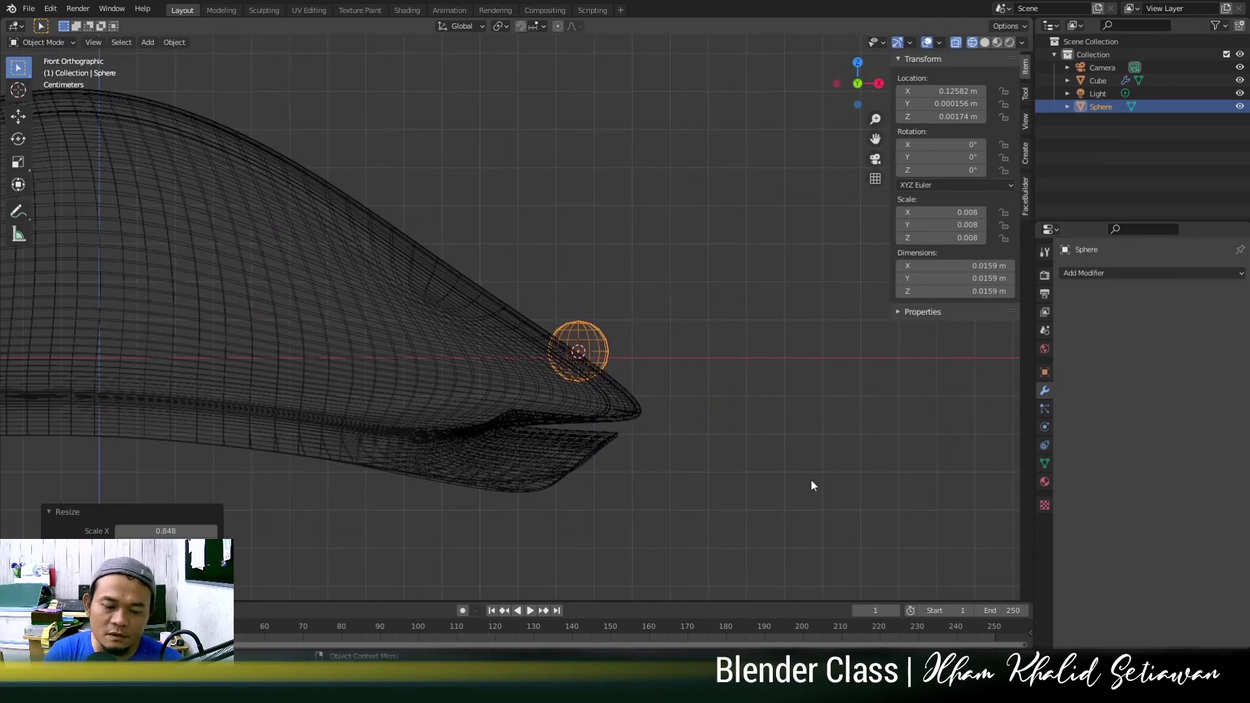
{"action": "key", "text": "s"}
{"action": "key", "text": "z"}
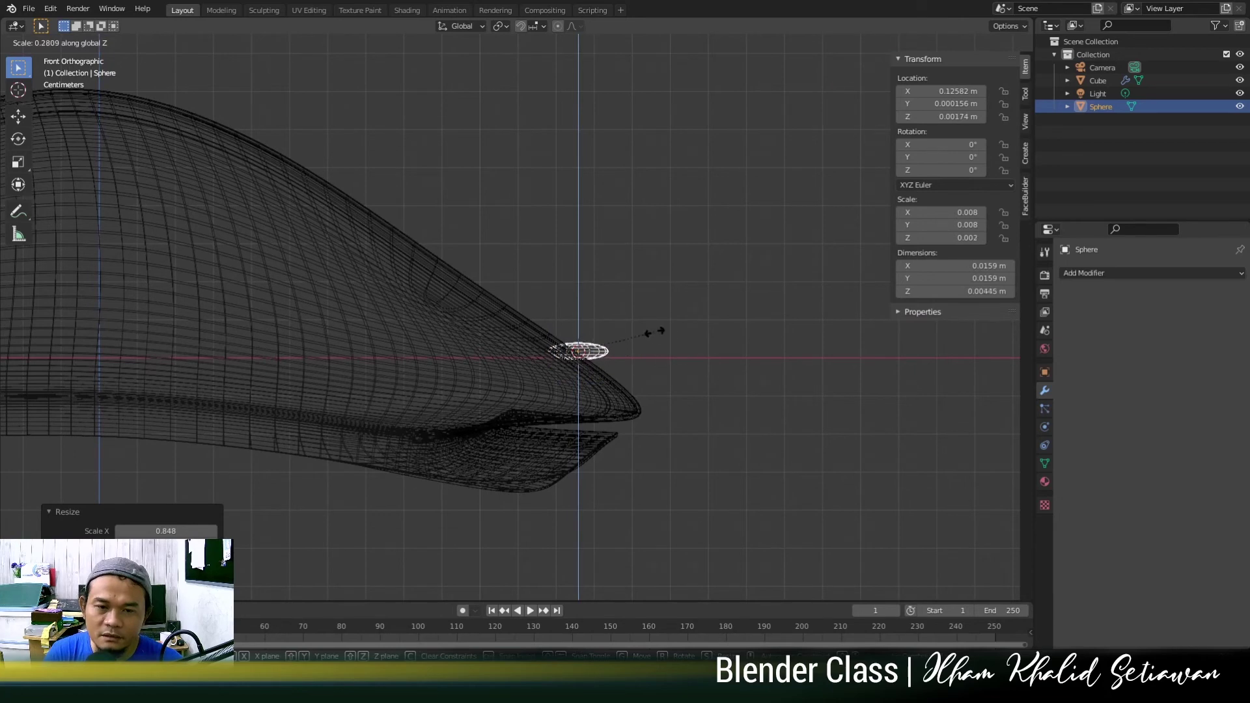
{"action": "left_click", "coordinate": [645, 327]}
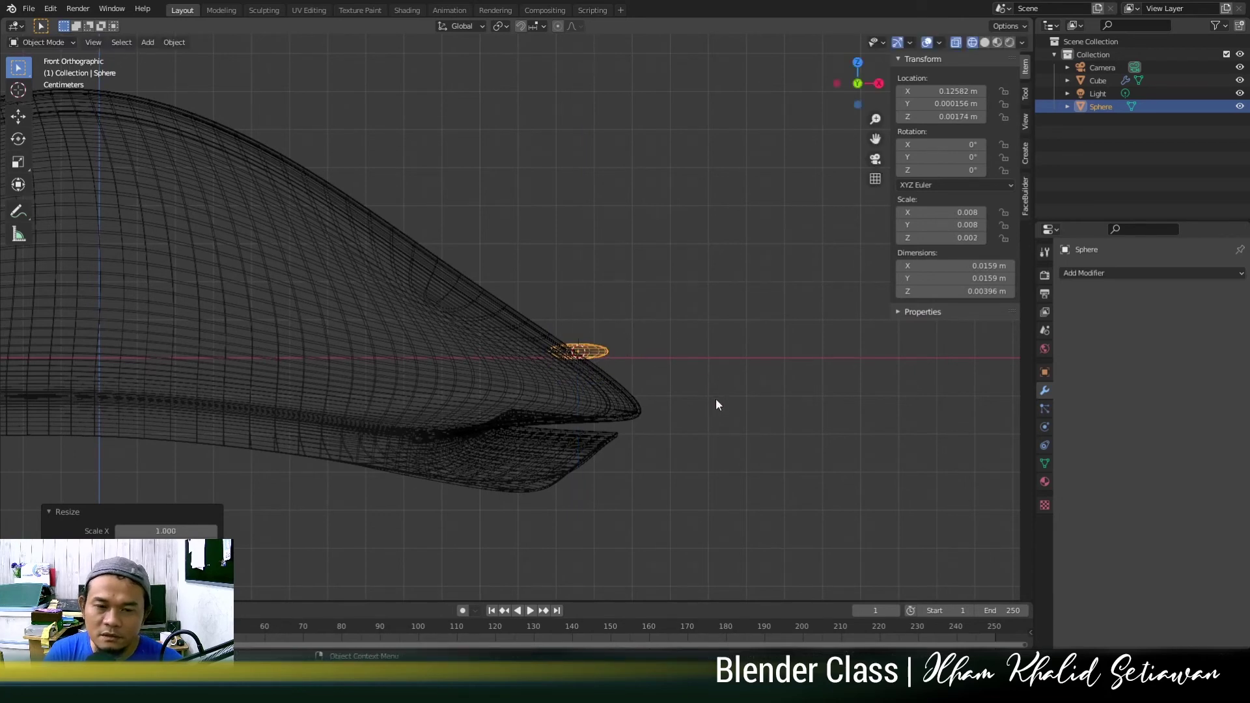
Move the flattened sphere down to the brim, at about X 0.113 m and Z -0.021 m, and restore solid shading.
{"action": "key", "text": "g"}
{"action": "left_click", "coordinate": [670, 491]}
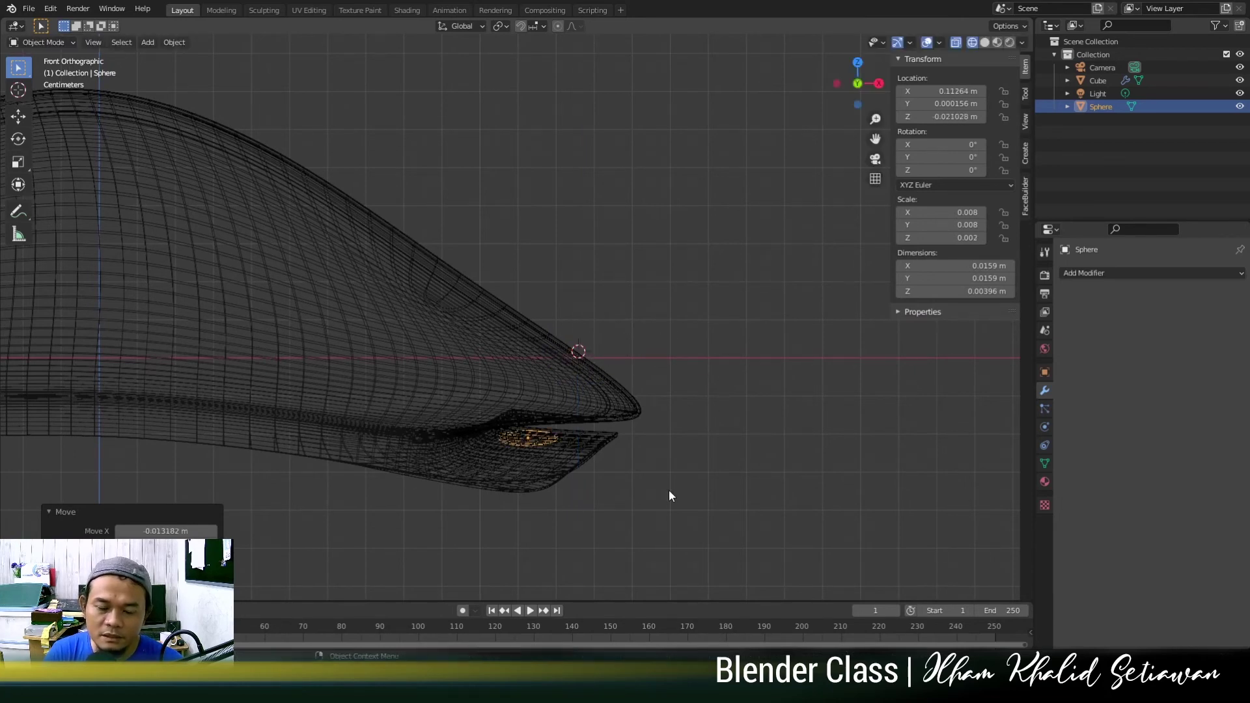
{"action": "key", "text": "z"}
{"action": "left_click", "coordinate": [759, 492]}
{"action": "mouse_move", "coordinate": [688, 488]}
{"action": "middle_mouse_down"}
{"action": "mouse_move", "coordinate": [670, 417]}
{"action": "mouse_move", "coordinate": [685, 364]}
{"action": "middle_mouse_up"}
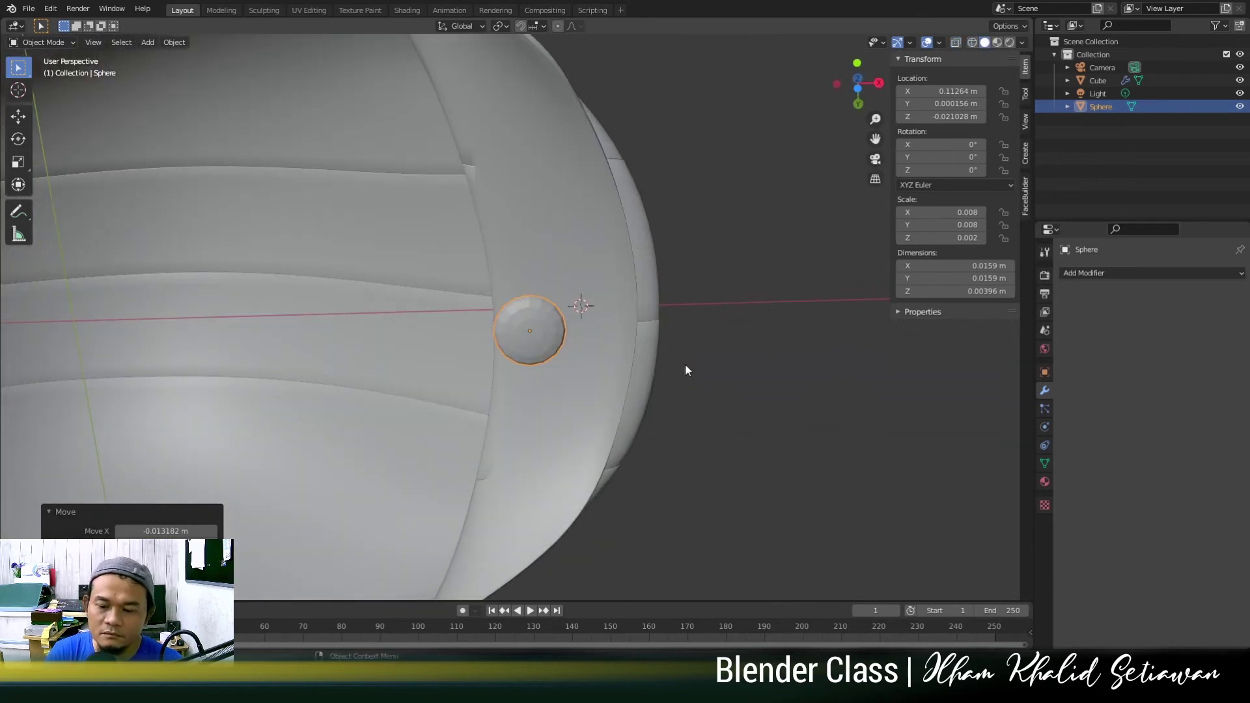
Shift the flattened sphere forward along the X axis to about 0.122 m and check its position under the brim.
{"action": "key", "text": "g"}
{"action": "key", "text": "x"}
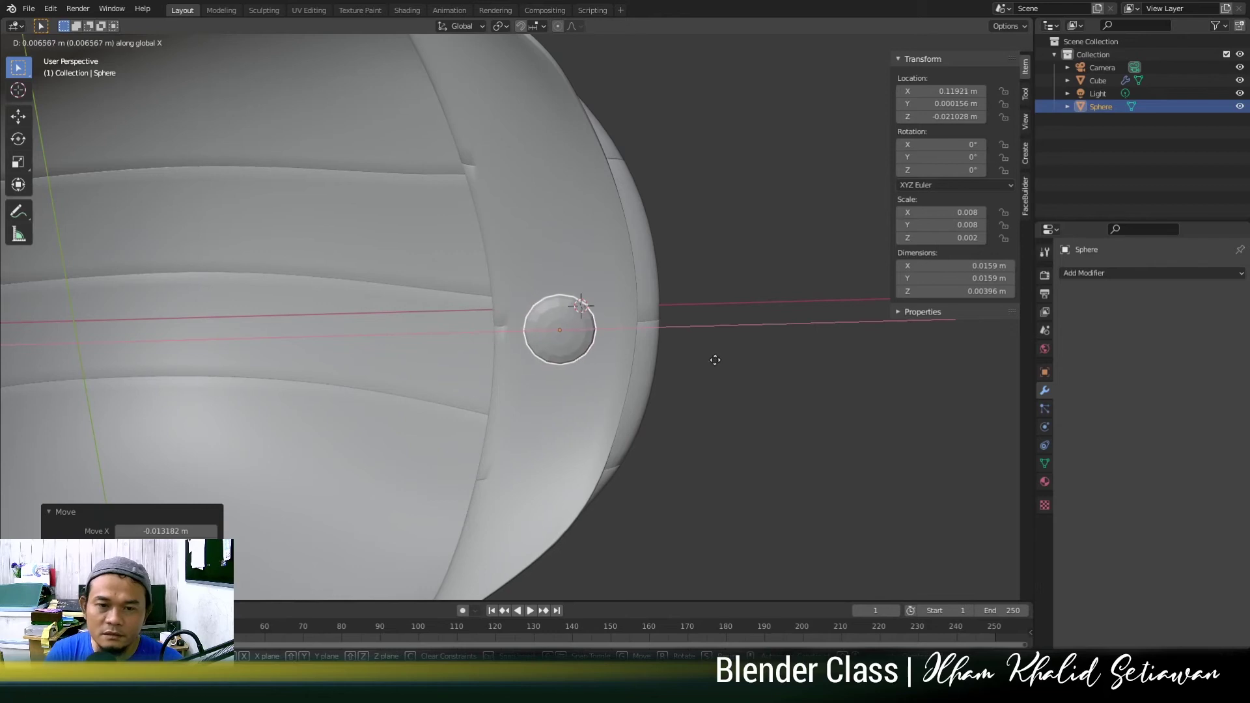
{"action": "left_click", "coordinate": [733, 358]}
{"action": "middle_click_drag", "start_coordinate": [732, 358], "coordinate": [426, 446]}
{"action": "right_click", "coordinate": [612, 425]}
{"action": "left_click", "coordinate": [612, 424]}
{"action": "middle_click_drag", "start_coordinate": [612, 424], "coordinate": [636, 412]}
{"action": "left_click", "coordinate": [744, 440]}
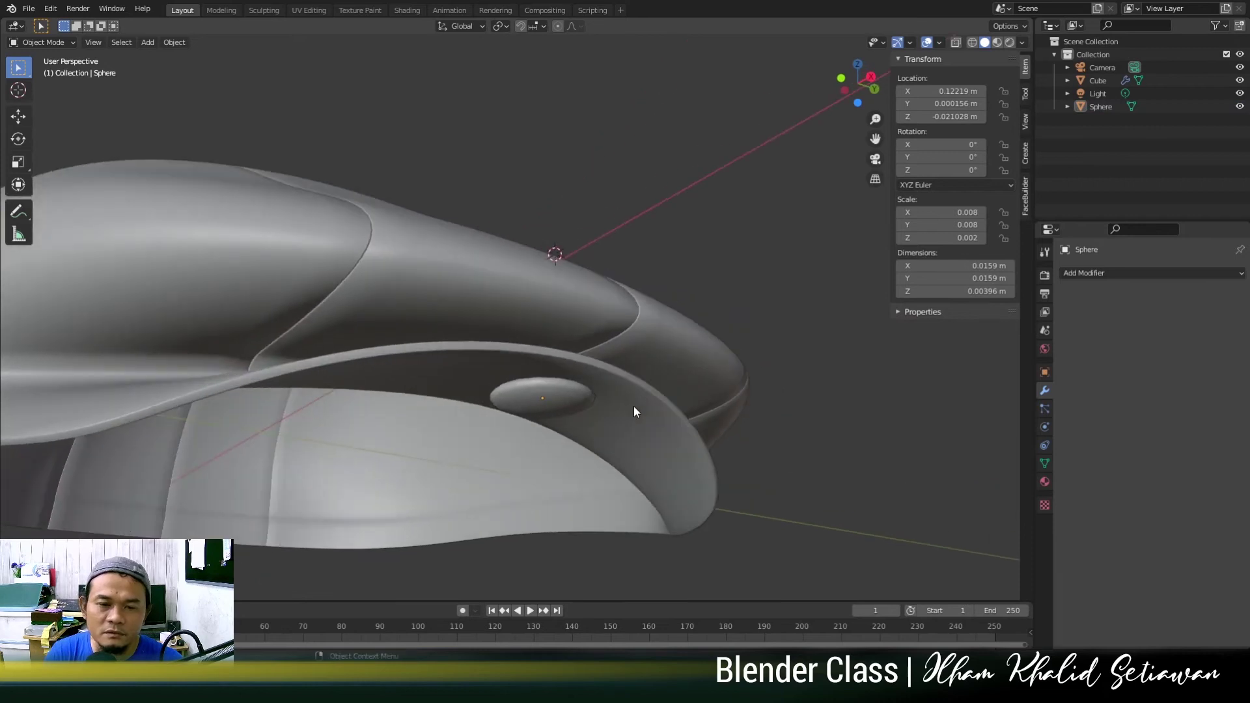
Raise the flattened sphere slightly along Z to about -0.0207 m and deselect it.
{"action": "left_click", "coordinate": [562, 409]}
{"action": "key", "text": "g"}
{"action": "key", "text": "z"}
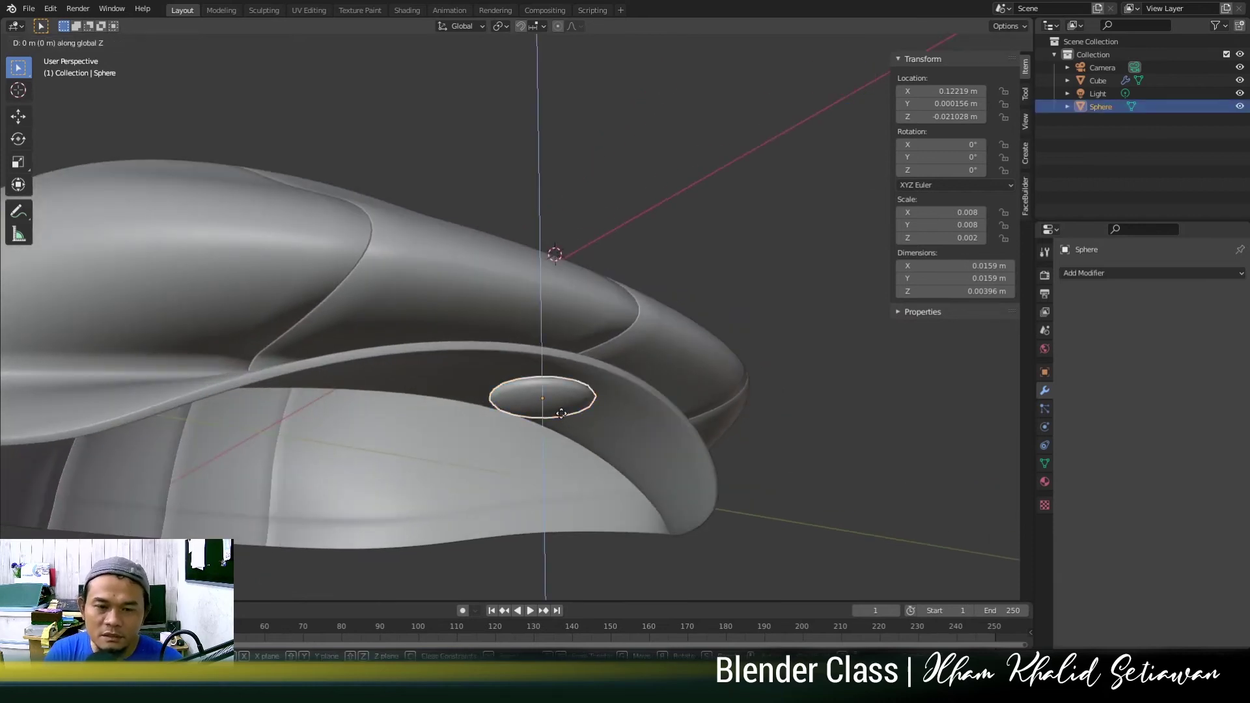
{"action": "left_click", "coordinate": [564, 411]}
{"action": "left_click", "coordinate": [735, 253]}
{"action": "middle_click_drag", "start_coordinate": [735, 253], "coordinate": [615, 440]}
{"action": "scroll", "coordinate": [609, 408], "scroll_direction": "up", "scroll_amount": 4}
Raise the cap's front middle edge between crown and brim along Z to a local median height of about -0.124 m.
{"action": "left_click", "coordinate": [486, 456]}
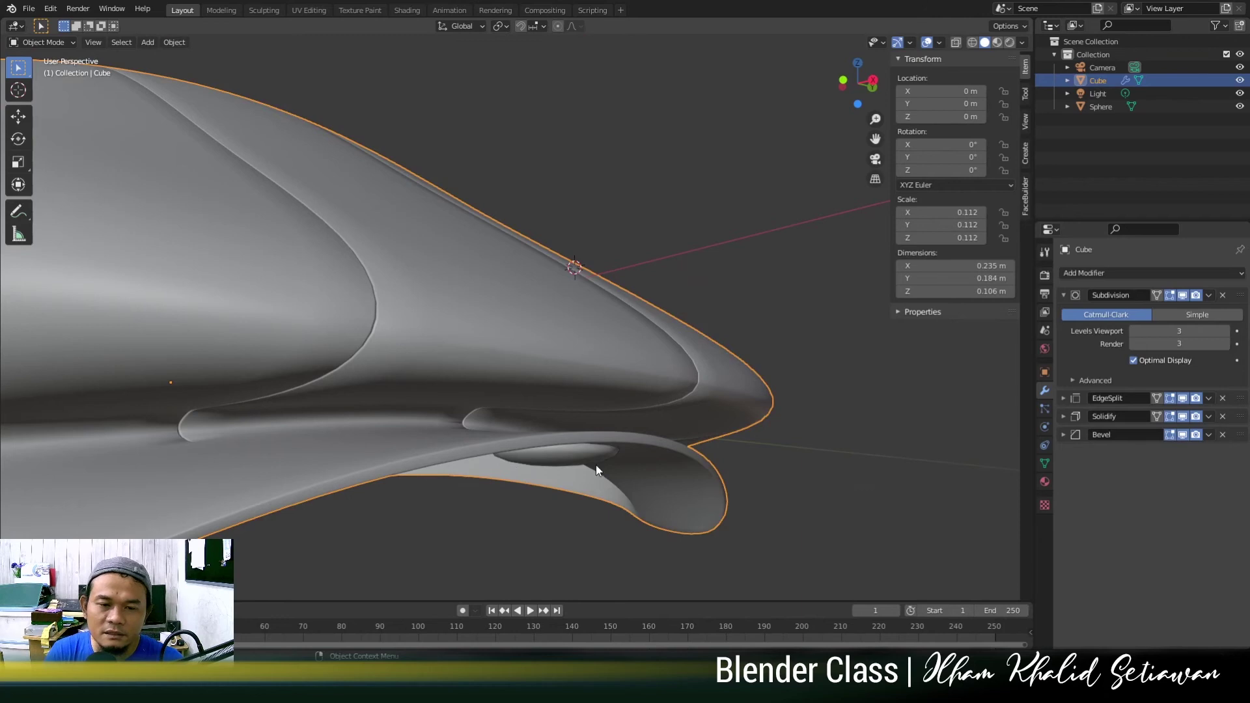
{"action": "key", "text": "Tab"}
{"action": "scroll", "coordinate": [595, 450], "scroll_direction": "up", "scroll_amount": 3}
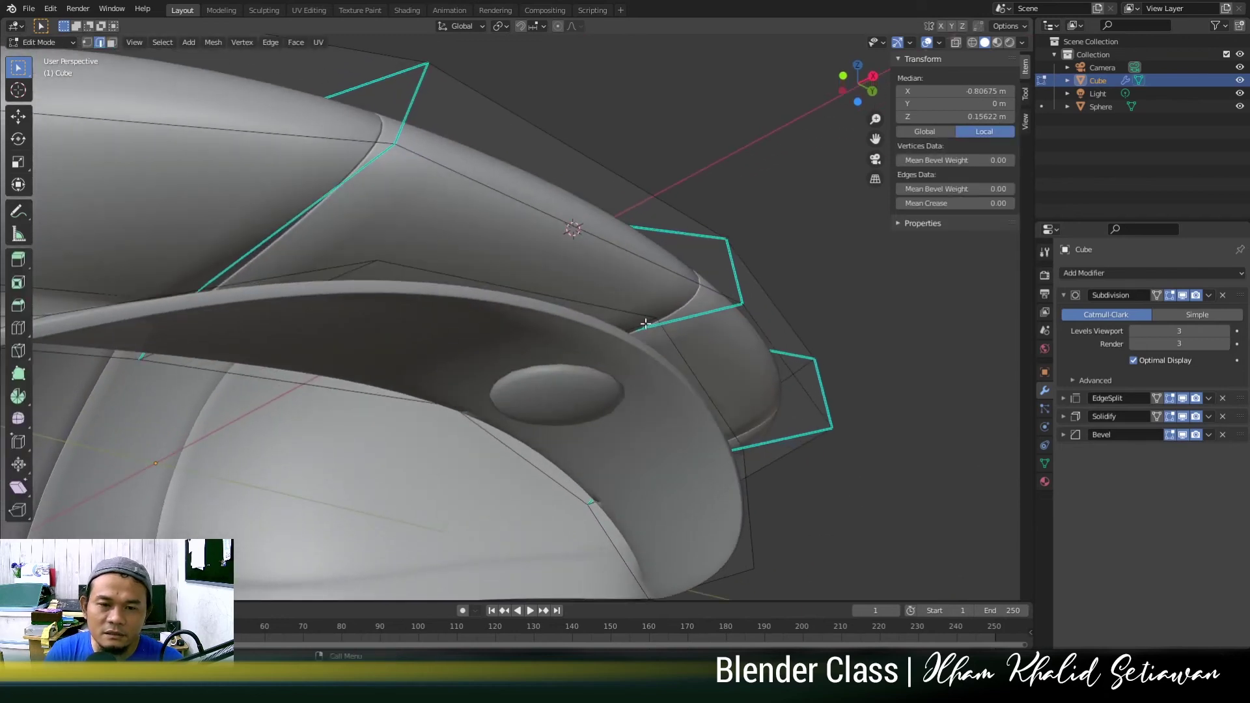
{"action": "middle_click_drag", "start_coordinate": [649, 338], "coordinate": [658, 366]}
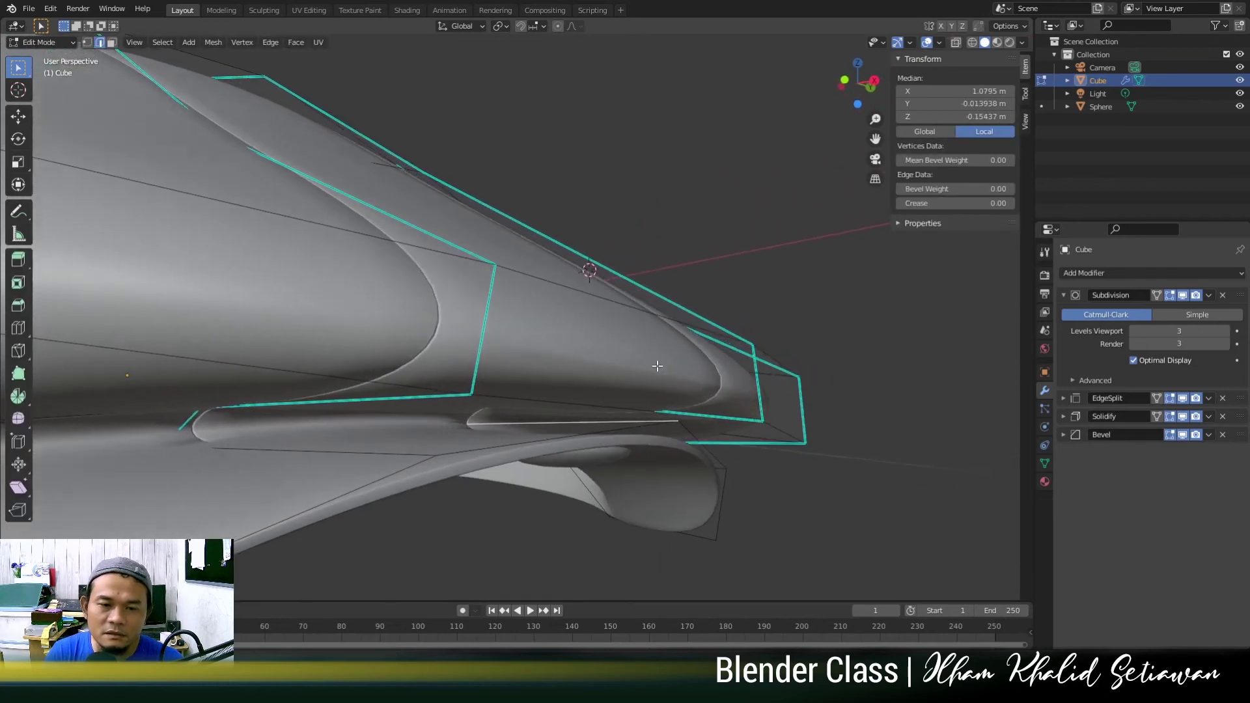
{"action": "key", "text": "g"}
{"action": "key", "text": "z"}
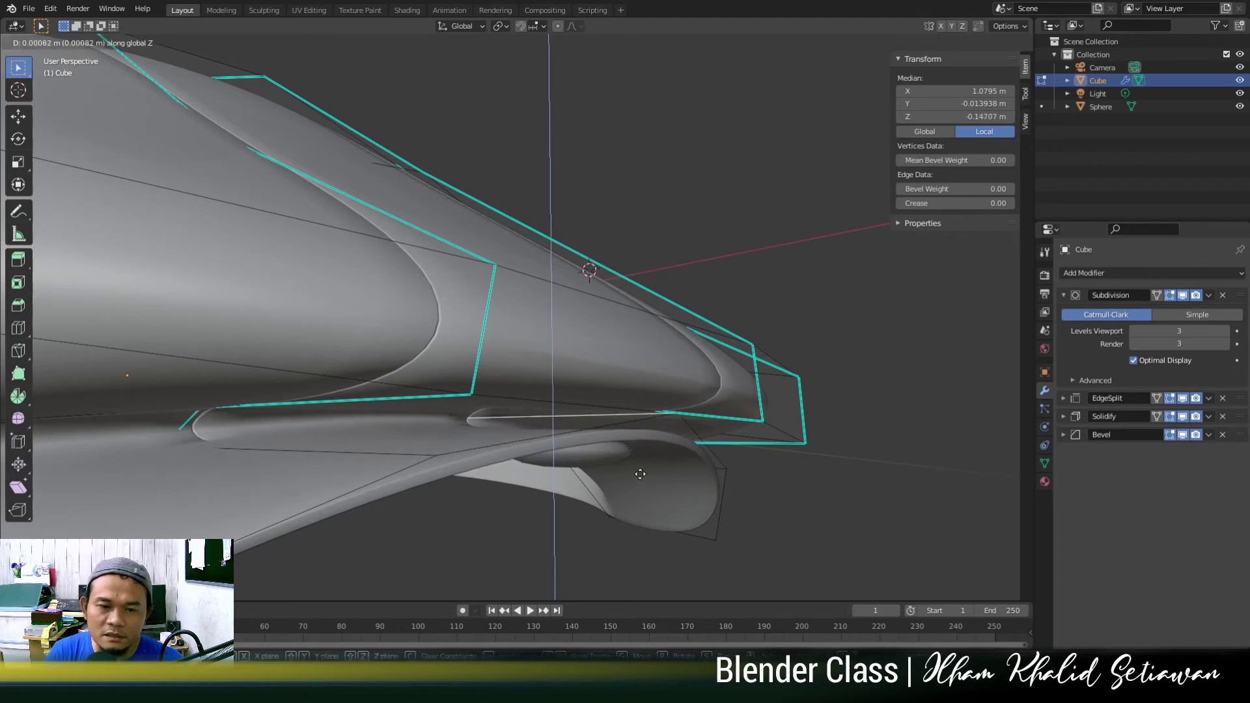
{"action": "left_click", "coordinate": [644, 454]}
{"action": "middle_click_drag", "start_coordinate": [644, 455], "coordinate": [510, 452]}
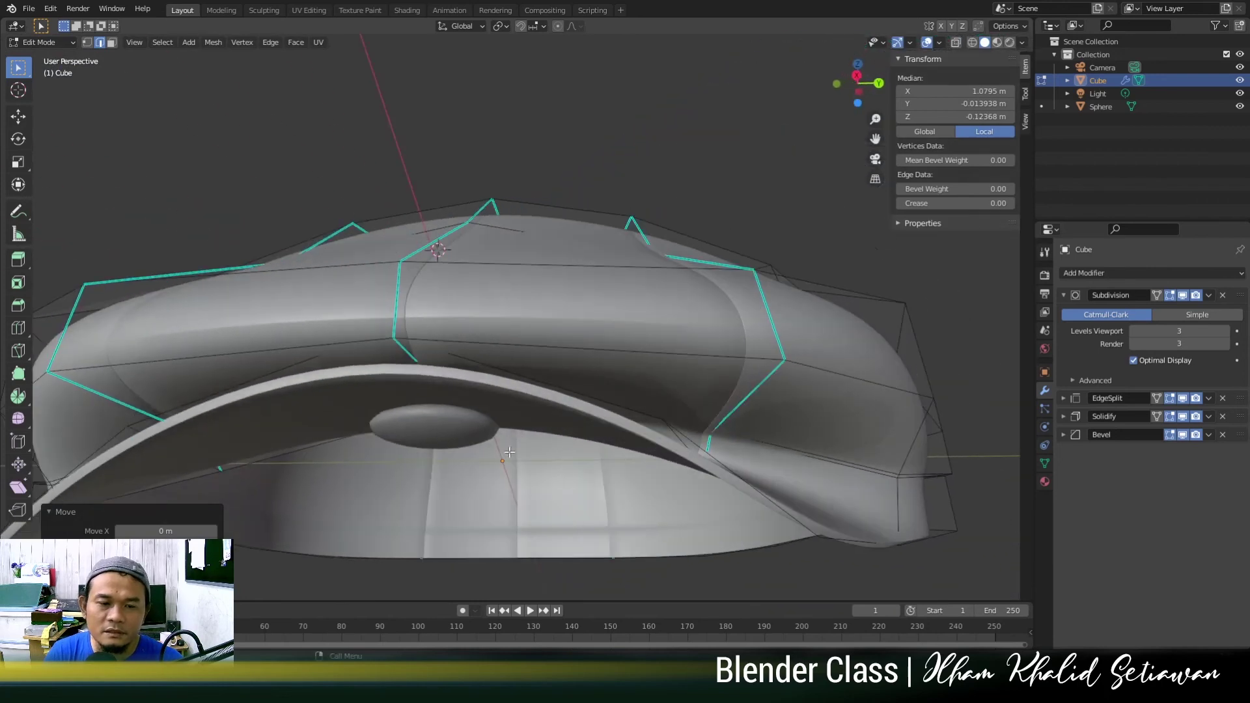
Leave Edit Mode and raise the flattened sphere along Z to about -0.0187 m, closer to the crown.
{"action": "key", "text": "Tab"}
{"action": "left_click", "coordinate": [456, 420]}
{"action": "middle_click_drag", "start_coordinate": [456, 420], "coordinate": [612, 482]}
{"action": "key", "text": "g"}
{"action": "key", "text": "z"}
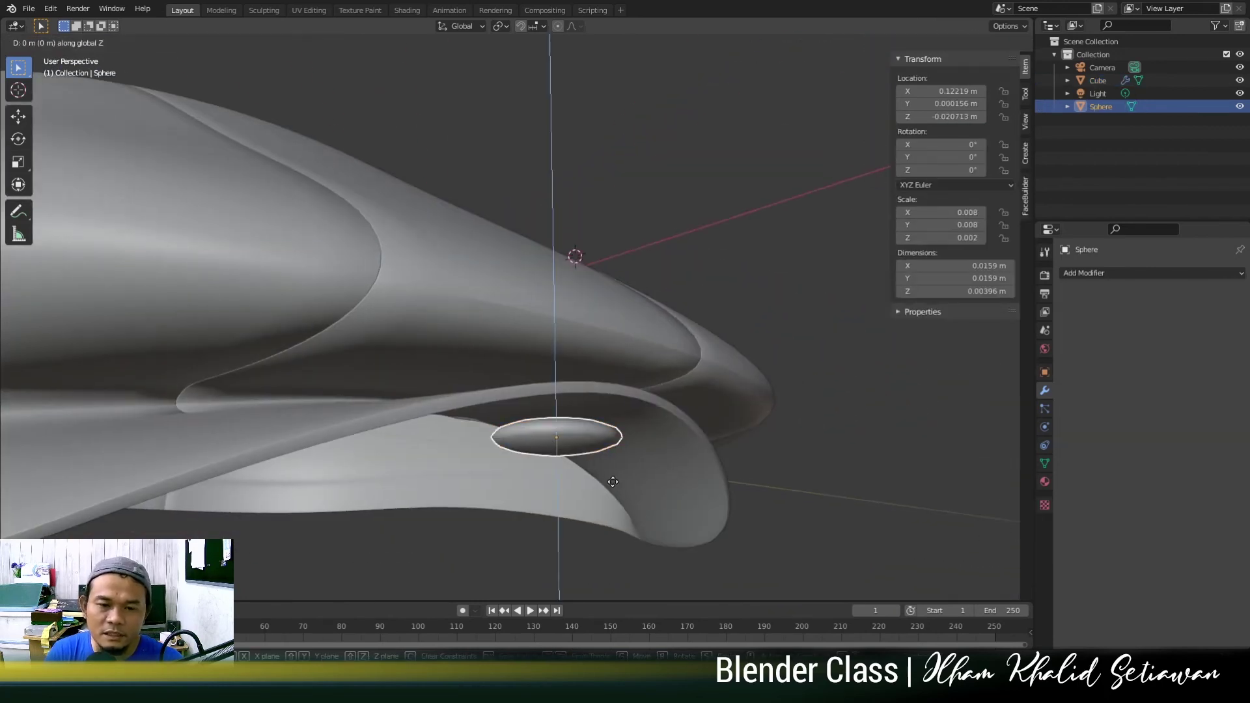
{"action": "left_click", "coordinate": [619, 464]}
{"action": "left_click", "coordinate": [891, 507]}
{"action": "middle_click_drag", "start_coordinate": [891, 506], "coordinate": [651, 388]}
{"action": "scroll", "coordinate": [651, 389], "scroll_direction": "up", "scroll_amount": 5}
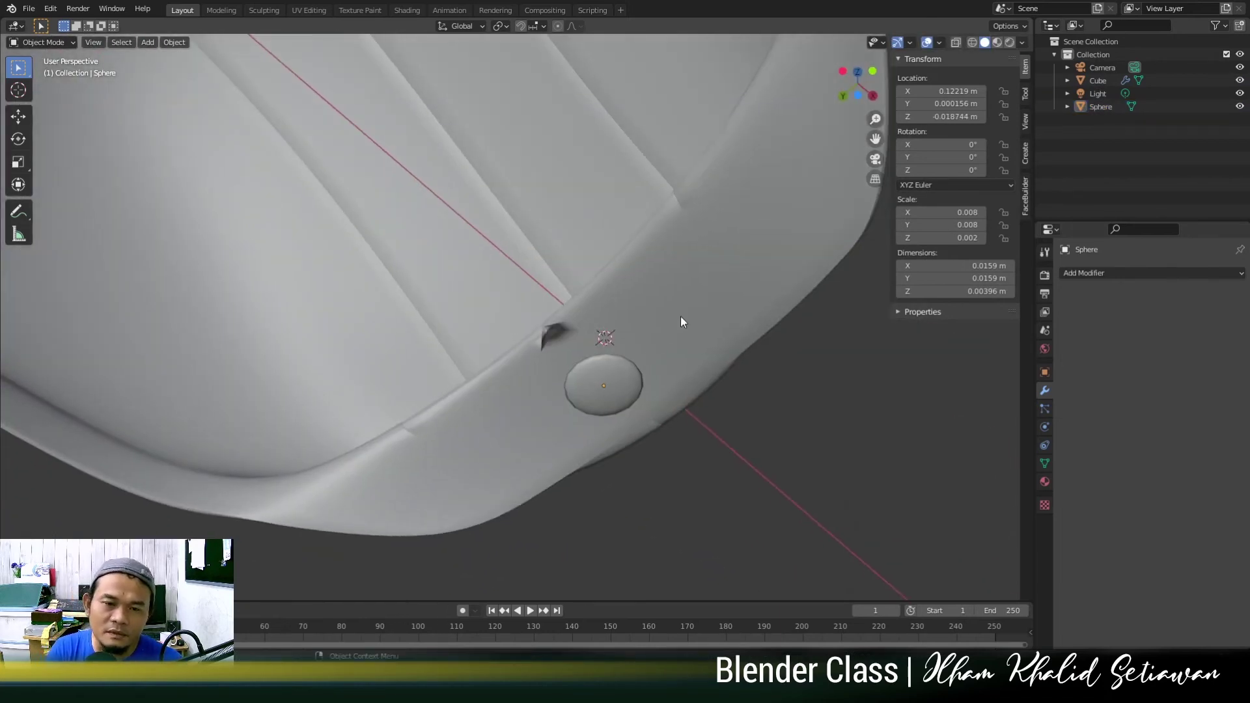
Add a lengthwise loop cut to the cap's brim, slide it towards the joint with the crown, and leave Edit Mode.
{"action": "left_click", "coordinate": [681, 322]}
{"action": "key", "text": "Tab"}
{"action": "middle_click_drag", "start_coordinate": [684, 302], "coordinate": [564, 419]}
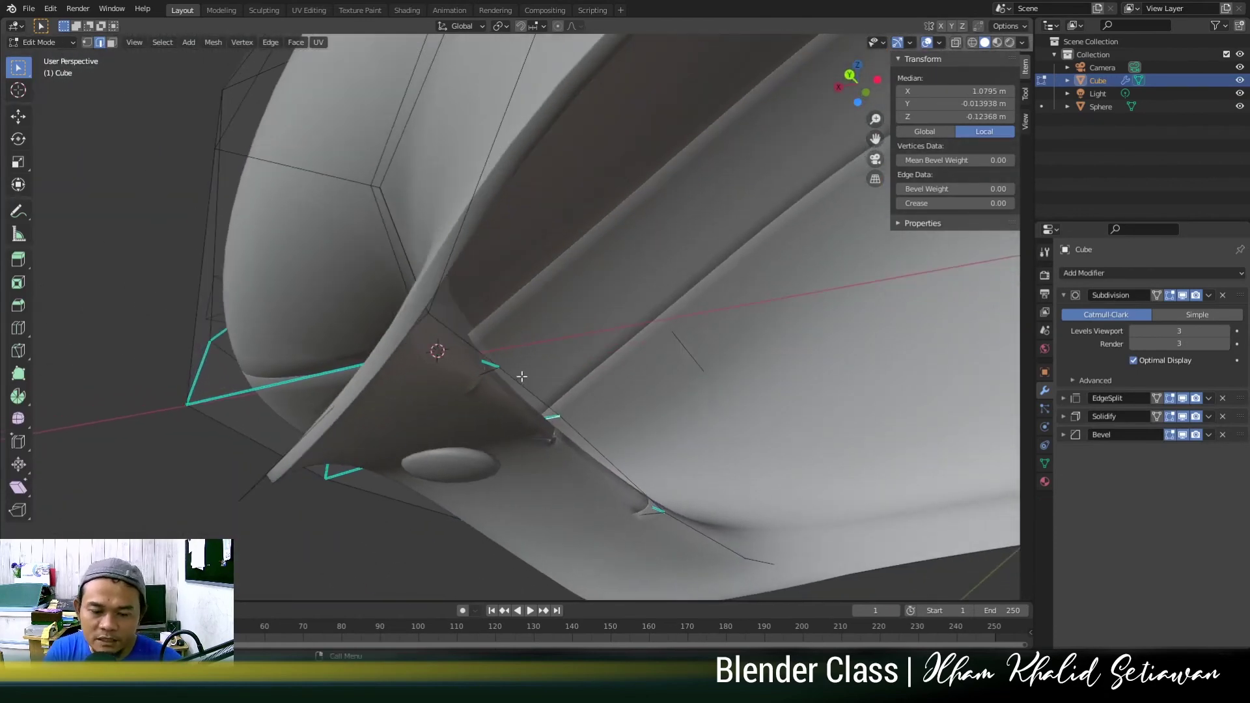
{"action": "key", "text": "ctrl+r"}
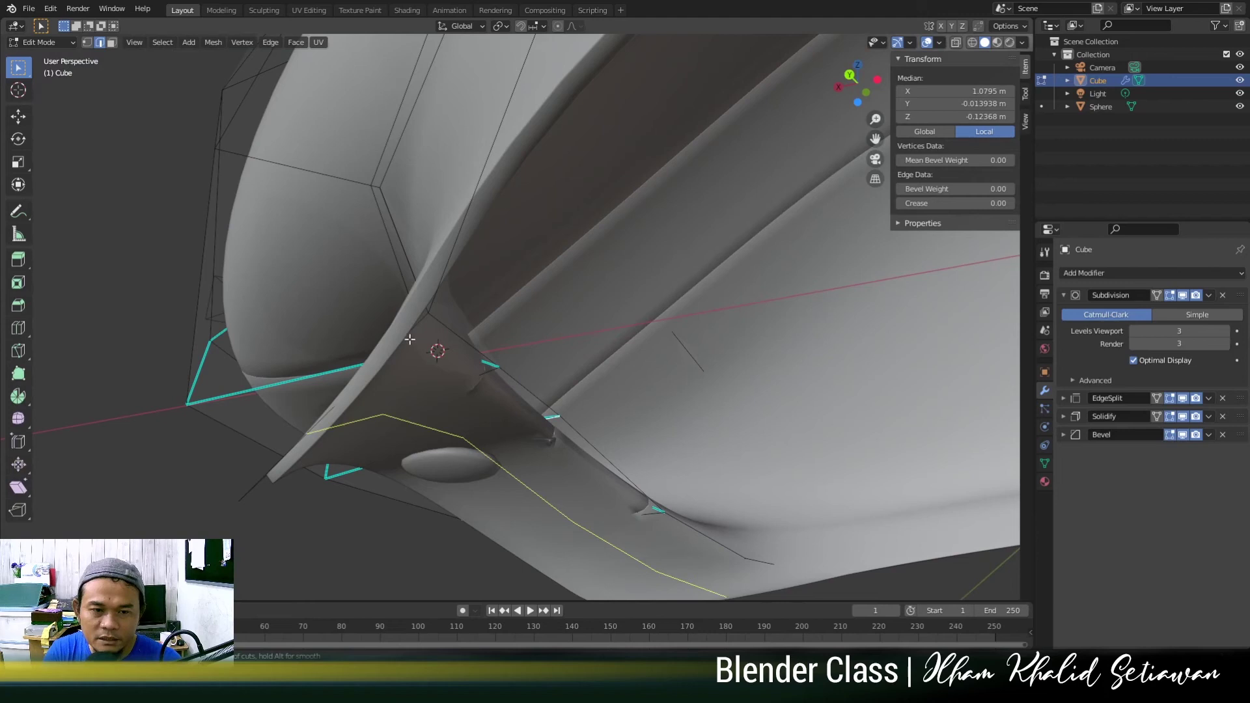
{"action": "left_click", "coordinate": [362, 373]}
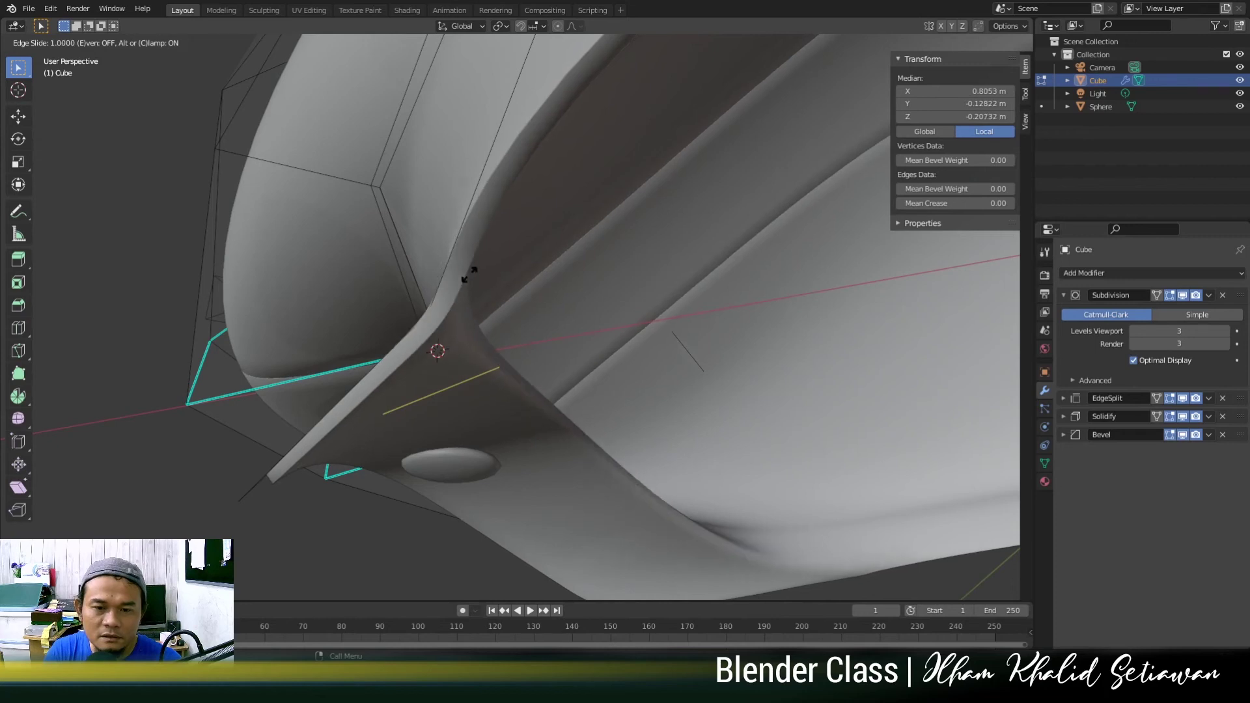
{"action": "left_click", "coordinate": [445, 291]}
{"action": "middle_click_drag", "start_coordinate": [445, 291], "coordinate": [627, 350]}
{"action": "key", "text": "Tab"}
In vertex select mode, scale the mirrored pair of vertices on the crown's front sides inward to about 0.84.
{"action": "left_click", "coordinate": [706, 533]}
{"action": "middle_click_drag", "start_coordinate": [706, 532], "coordinate": [596, 413]}
{"action": "middle_click_drag", "start_coordinate": [701, 438], "coordinate": [873, 433]}
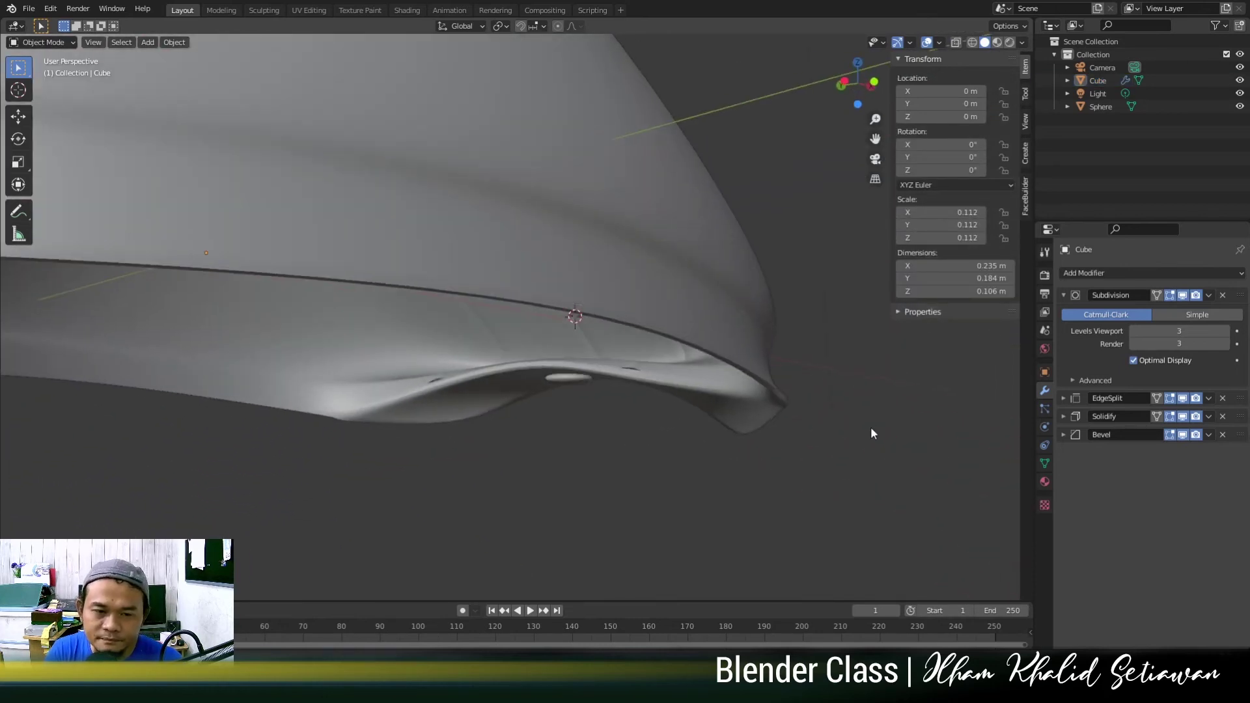
{"action": "middle_click_drag", "start_coordinate": [709, 410], "coordinate": [434, 311]}
{"action": "key", "text": "Tab"}
{"action": "key", "text": "1"}
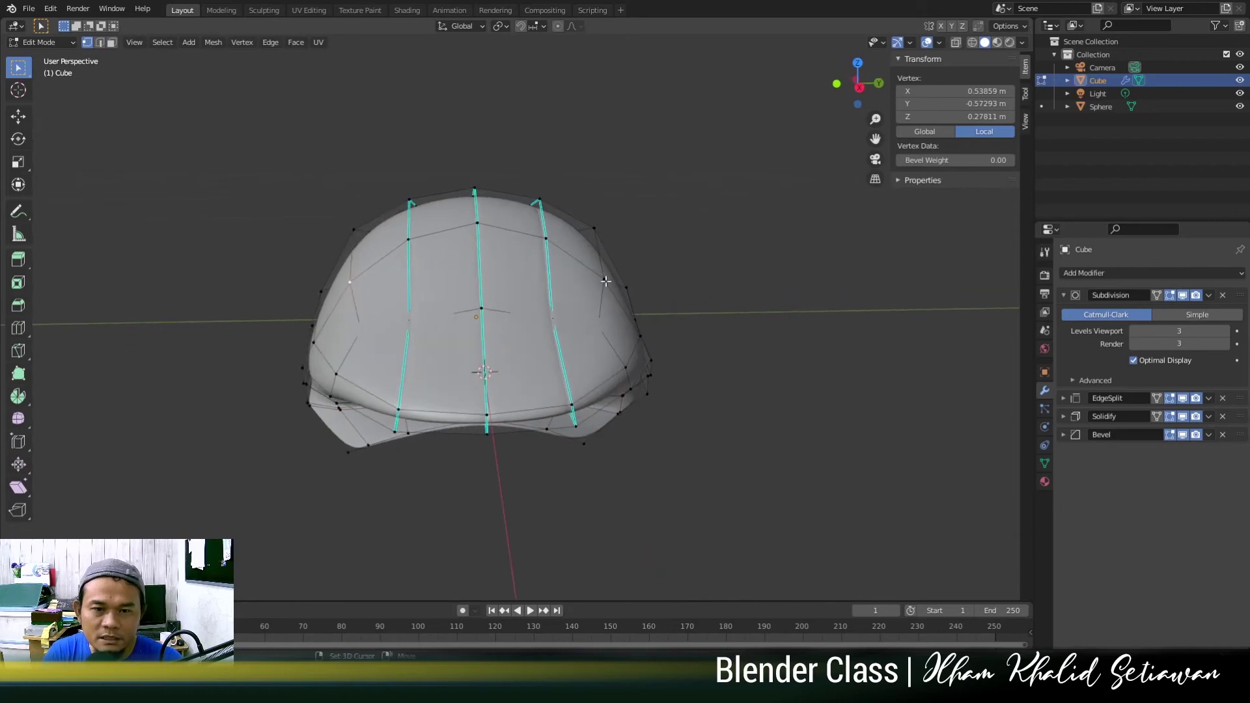
{"action": "key", "text": "s"}
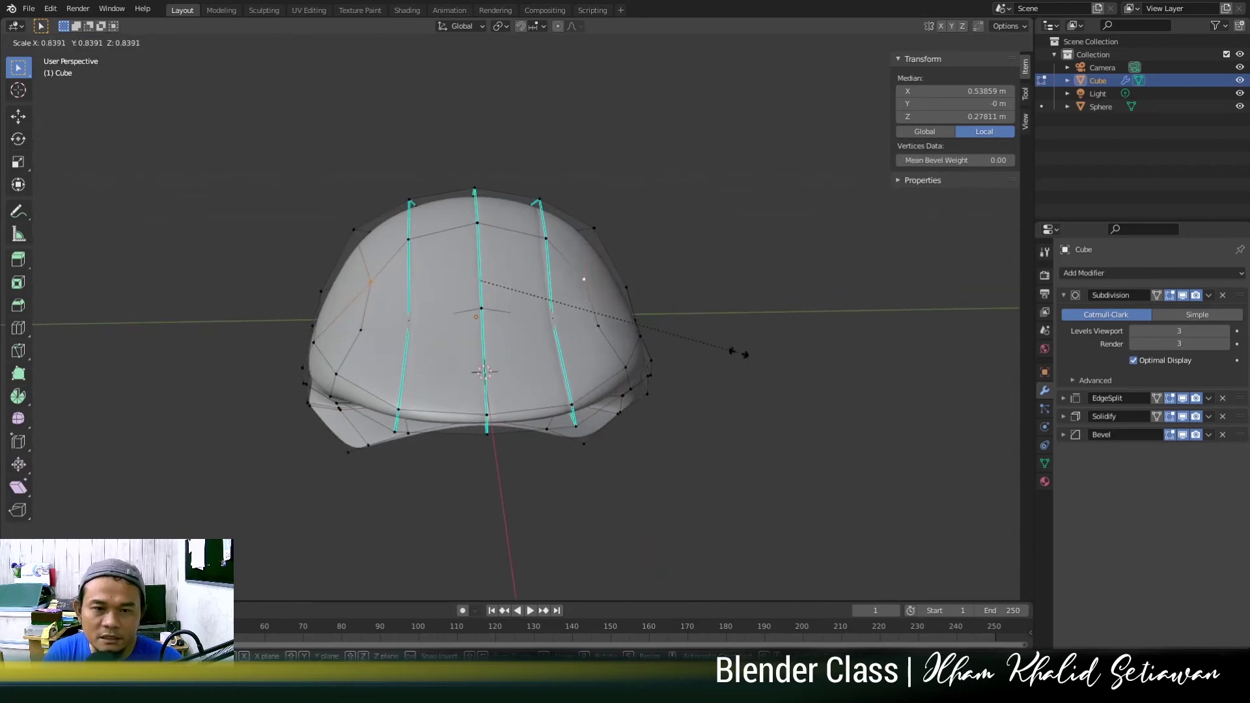
{"action": "left_click", "coordinate": [734, 352]}
Lower the mirrored pair of upper side vertices of the crown along Z to a local median height of about 0.380 m and leave Edit Mode.
{"action": "left_click", "coordinate": [594, 228]}
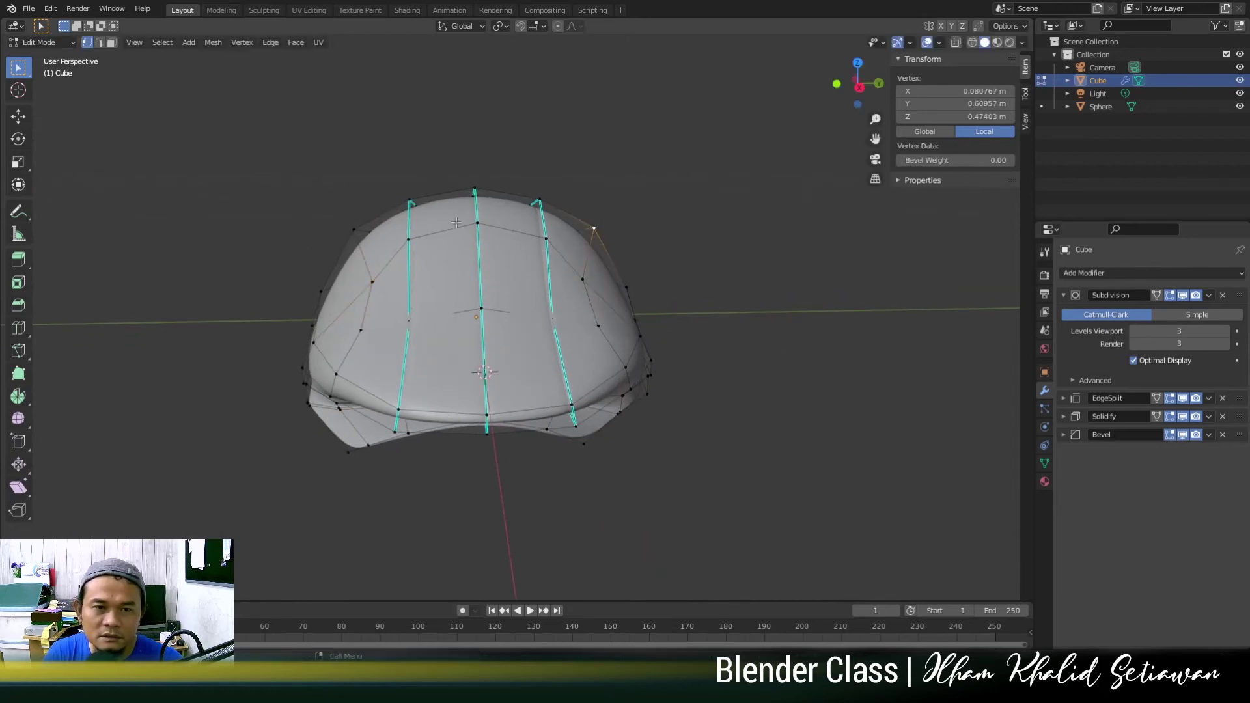
{"action": "key", "text": "g"}
{"action": "key", "text": "z"}
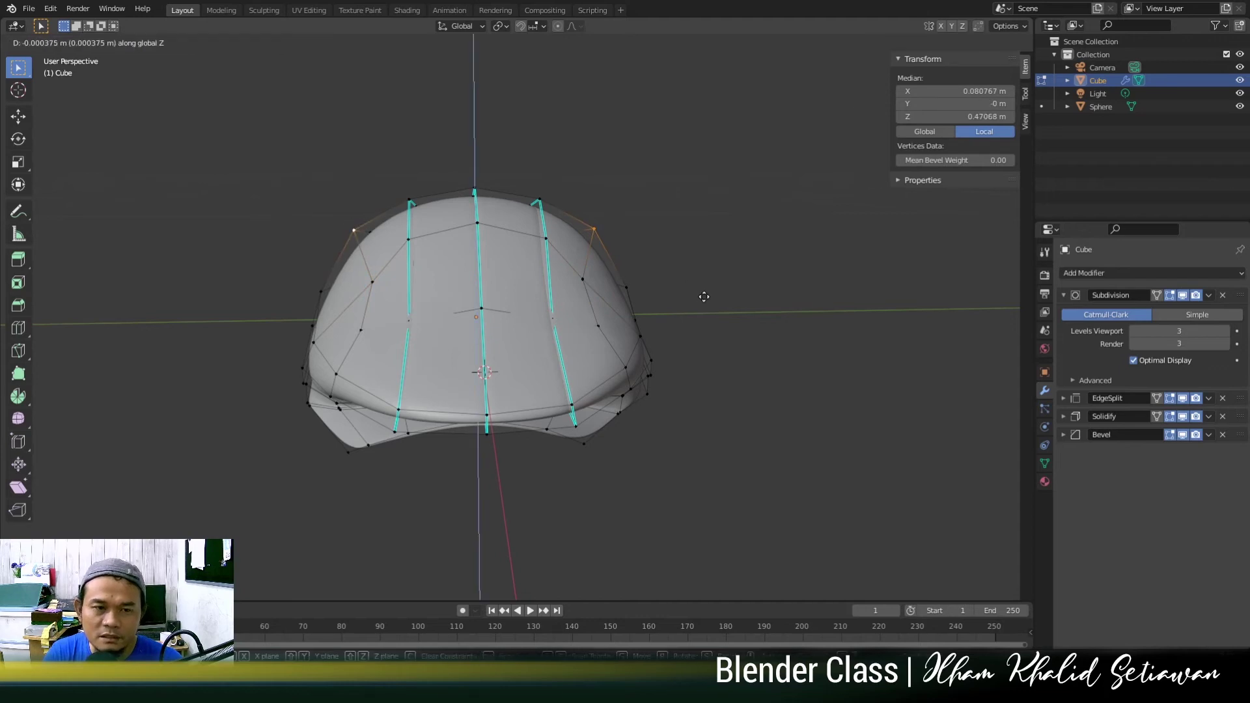
{"action": "left_click", "coordinate": [704, 311]}
{"action": "key", "text": "Tab"}
{"action": "middle_click_drag", "start_coordinate": [737, 330], "coordinate": [617, 409]}
{"action": "left_click", "coordinate": [670, 357]}
{"action": "left_click", "coordinate": [635, 321]}
{"action": "middle_click_drag", "start_coordinate": [635, 320], "coordinate": [645, 378]}
{"action": "key", "text": "Tab"}
{"action": "key", "text": "Tab"}
{"action": "scroll", "coordinate": [508, 364], "scroll_direction": "up", "scroll_amount": 3}
{"action": "scroll", "coordinate": [534, 355], "scroll_direction": "up", "scroll_amount": 3}
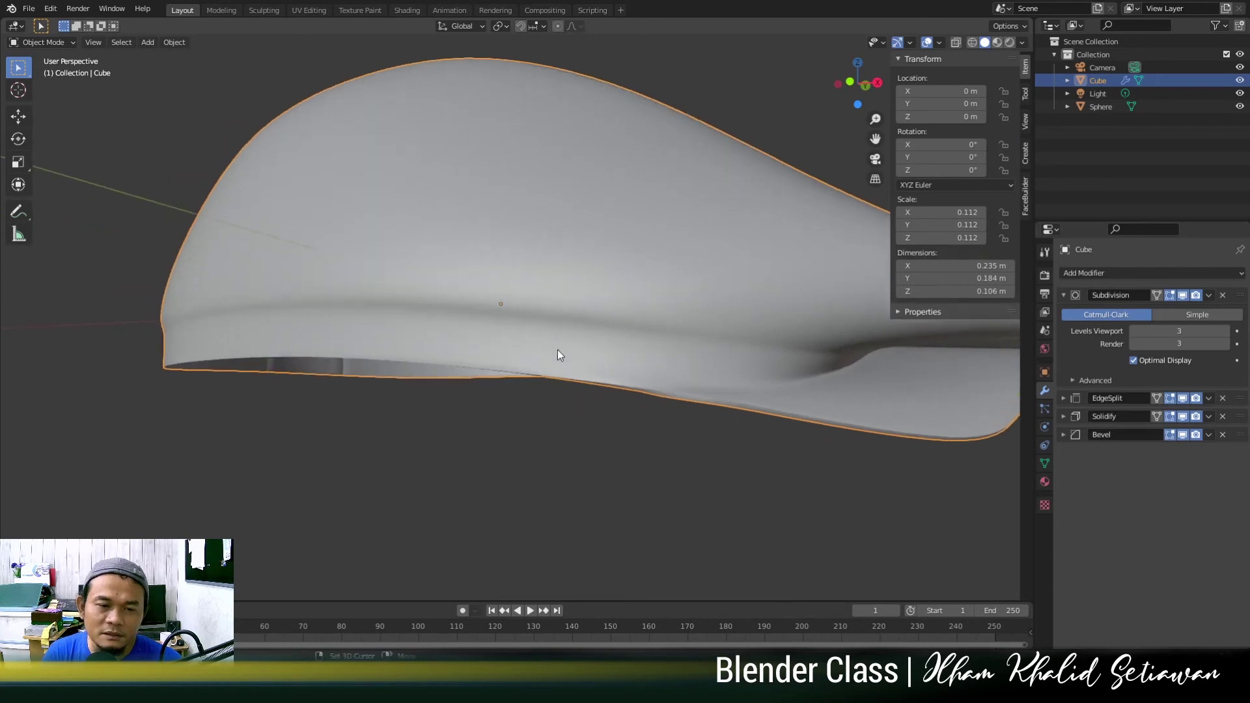
Add a loop cut around the cap's rim, slide it up close to the crown joint by a factor of about 0.83, and leave Edit Mode.
{"action": "key", "text": "Tab"}
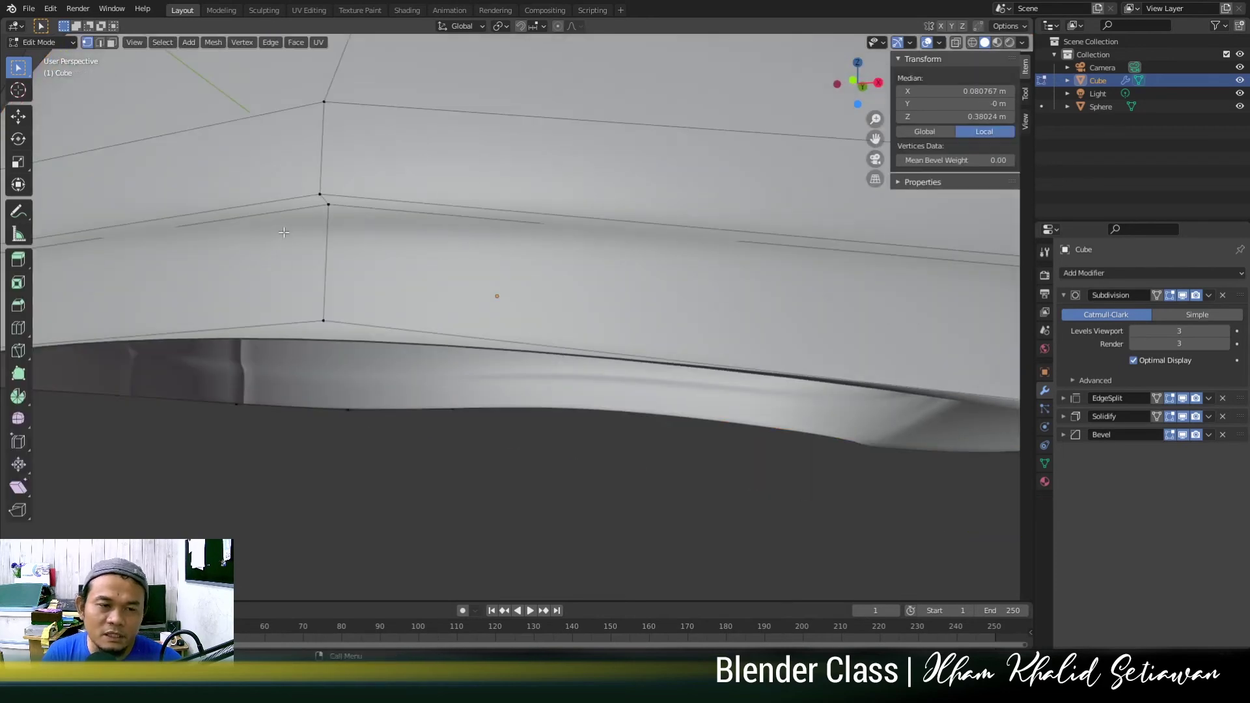
{"action": "scroll", "coordinate": [413, 245], "scroll_direction": "down", "scroll_amount": 5}
{"action": "middle_click_drag", "start_coordinate": [622, 293], "coordinate": [477, 269]}
{"action": "scroll", "coordinate": [594, 287], "scroll_direction": "up", "scroll_amount": 2}
{"action": "scroll", "coordinate": [595, 287], "scroll_direction": "down", "scroll_amount": 5}
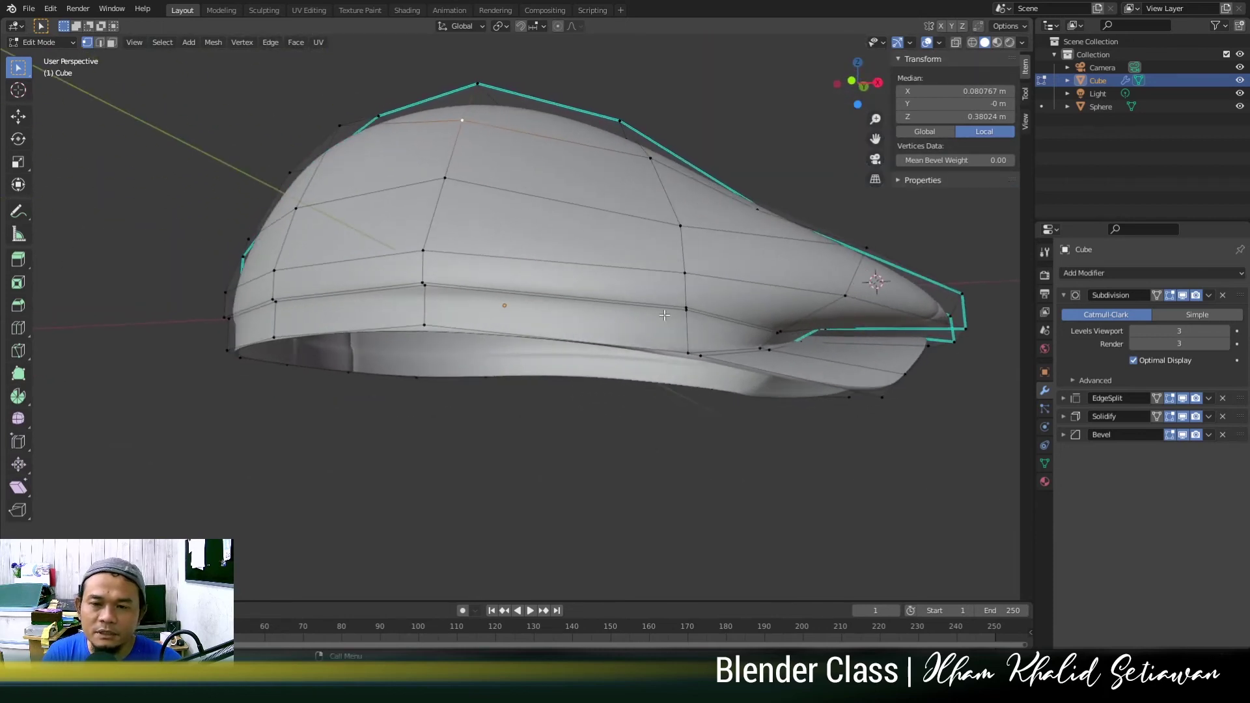
{"action": "scroll", "coordinate": [477, 269], "scroll_direction": "up", "scroll_amount": 4}
{"action": "scroll", "coordinate": [477, 269], "scroll_direction": "up", "scroll_amount": 2}
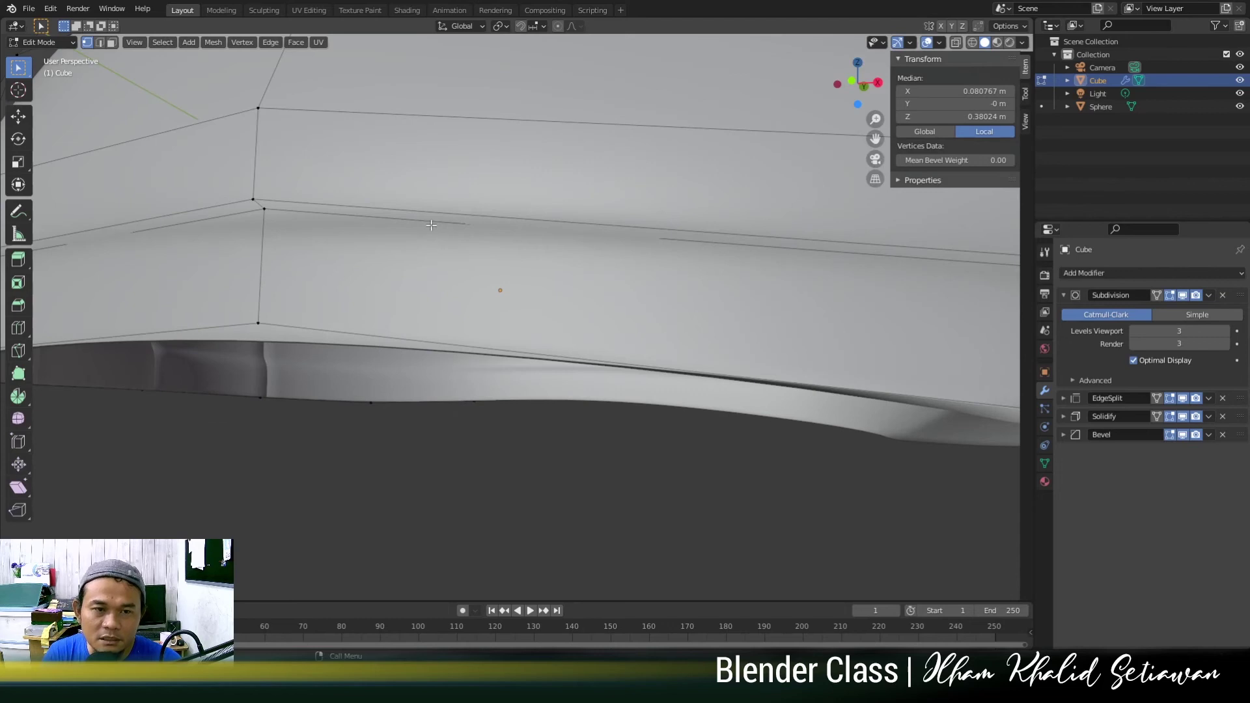
{"action": "key", "text": "ctrl+r"}
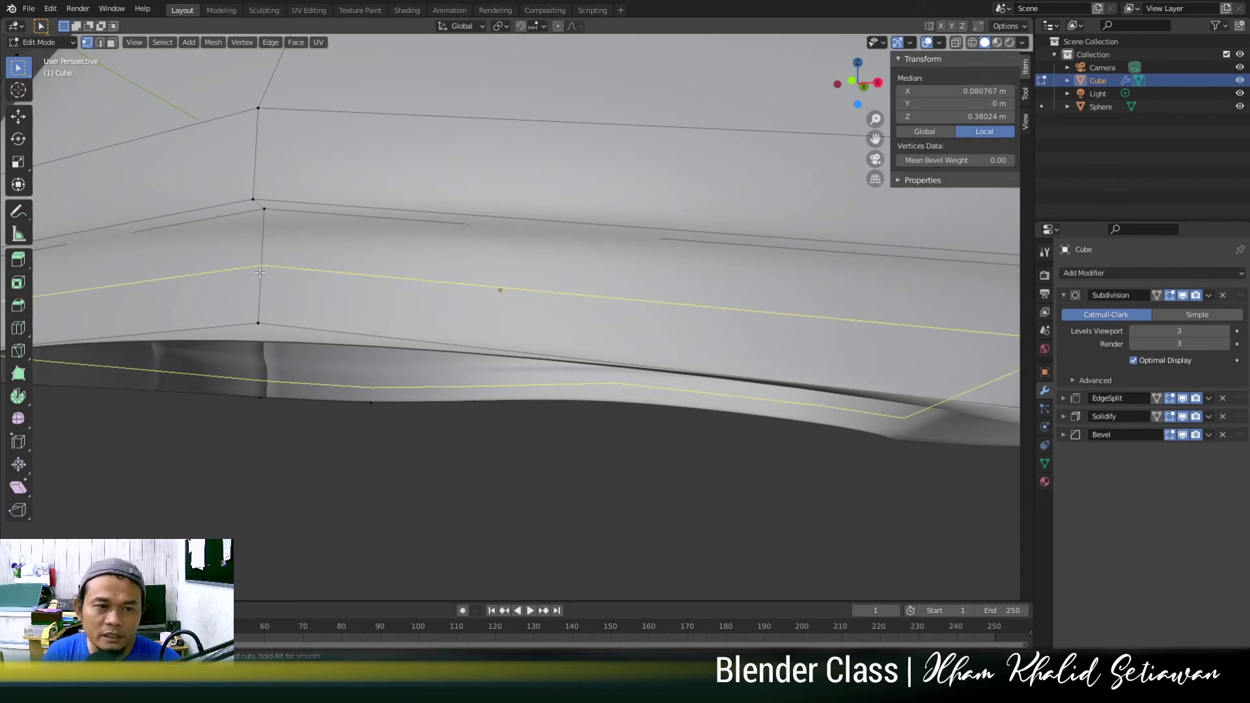
{"action": "left_click", "coordinate": [278, 279]}
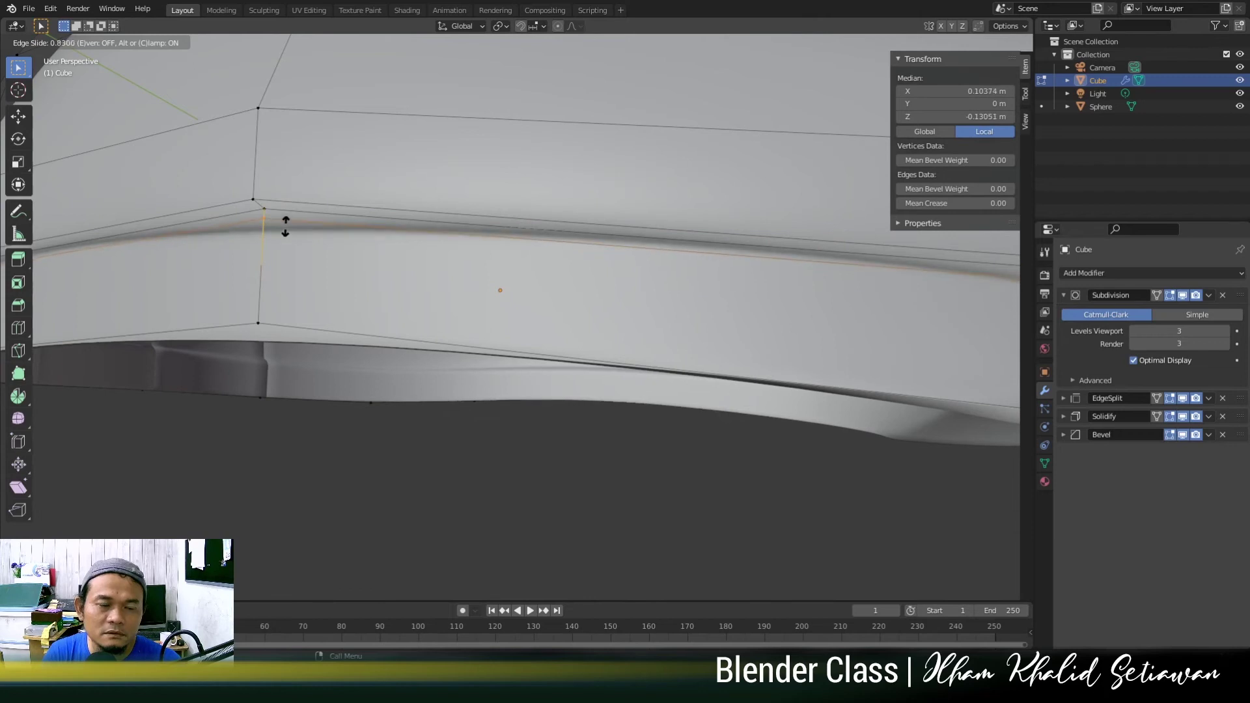
{"action": "left_click", "coordinate": [285, 226]}
{"action": "key", "text": "KP_Decimal"}
{"action": "key", "text": "Tab"}
Duplicate the cap and place the copy beside the original along Y at about 0.228 m.
{"action": "left_click", "coordinate": [473, 422]}
{"action": "scroll", "coordinate": [544, 430], "scroll_direction": "down", "scroll_amount": 2}
{"action": "middle_click_drag", "start_coordinate": [545, 430], "coordinate": [593, 439]}
{"action": "middle_click_drag", "start_coordinate": [716, 426], "coordinate": [601, 439]}
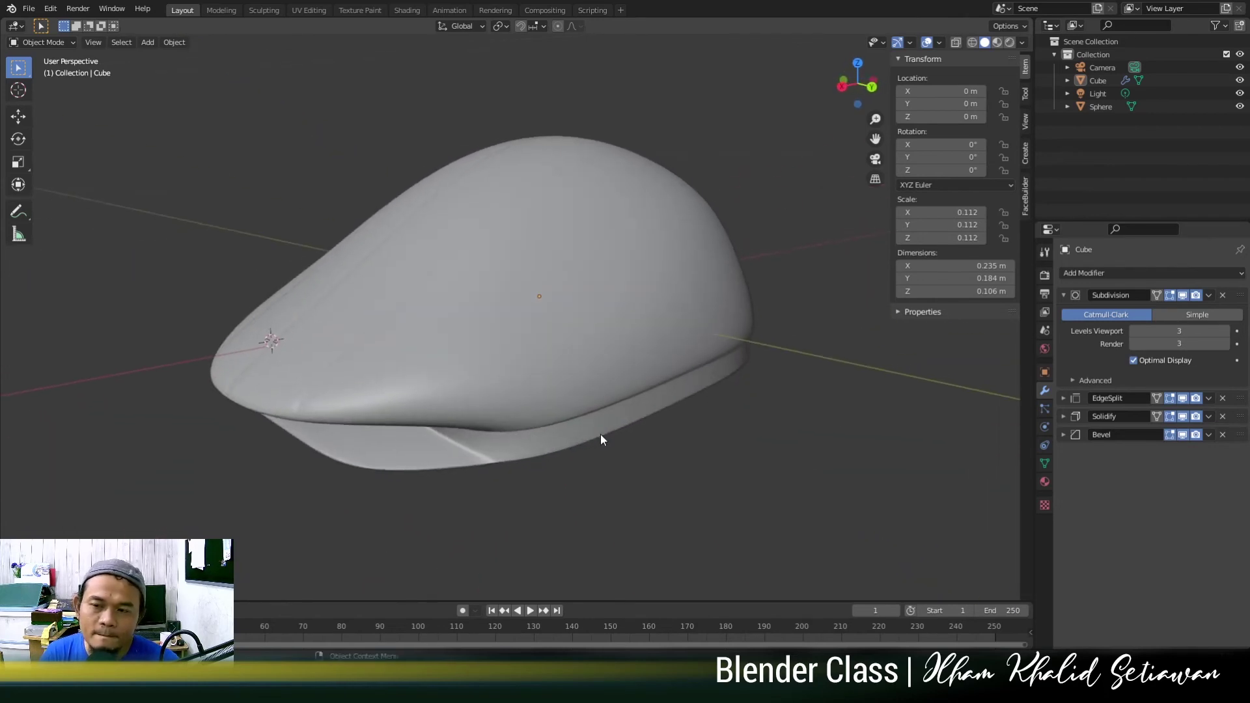
{"action": "left_click", "coordinate": [1064, 295]}
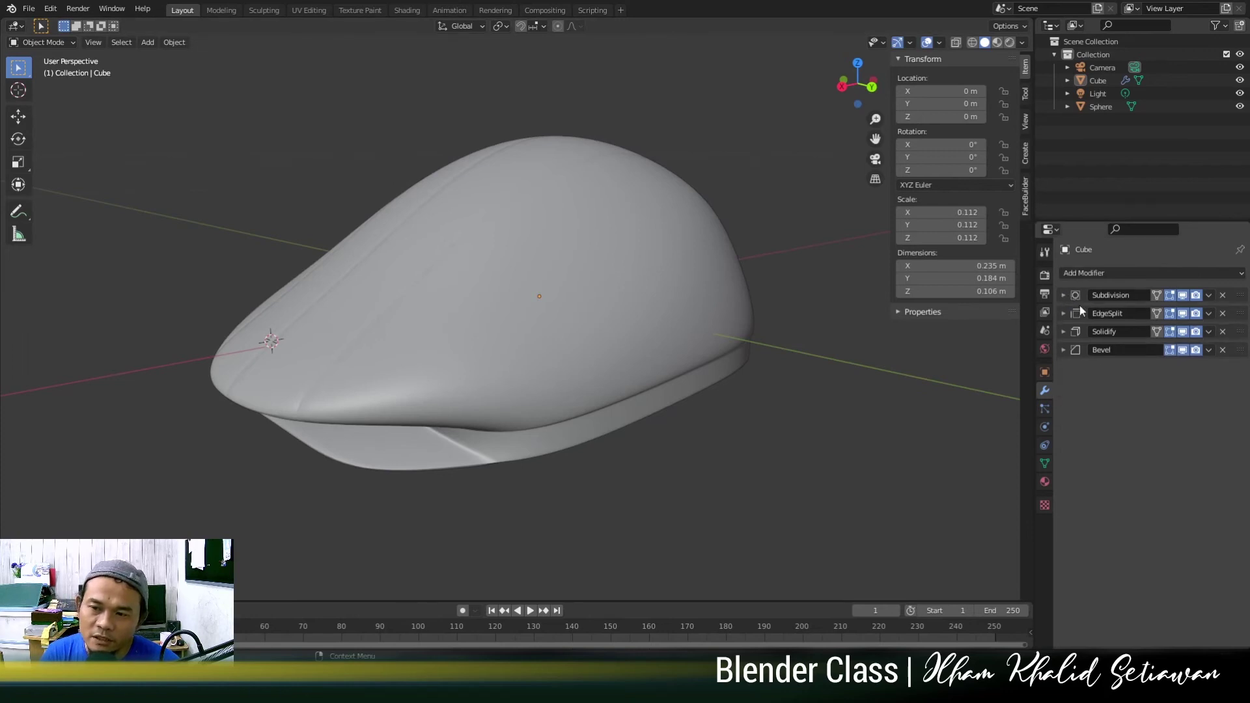
{"action": "middle_click_drag", "start_coordinate": [749, 287], "coordinate": [415, 346]}
{"action": "left_click", "coordinate": [469, 325]}
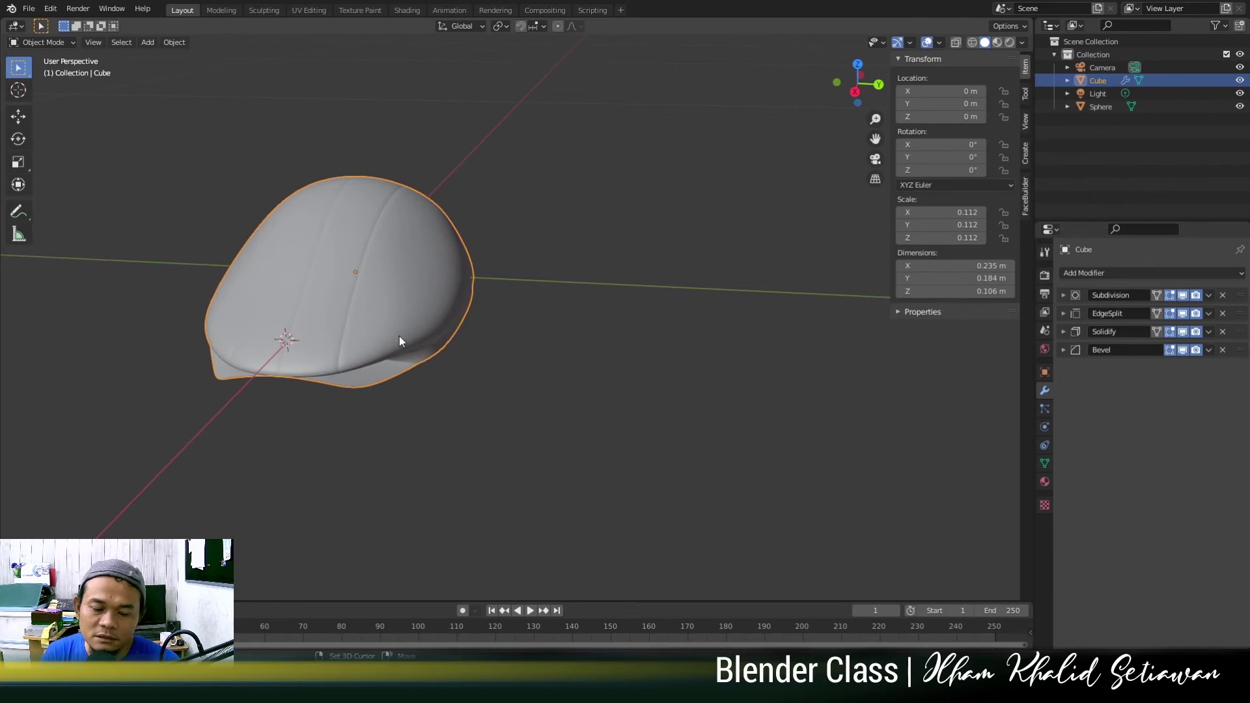
{"action": "key", "text": "shift+d"}
{"action": "key", "text": "x"}
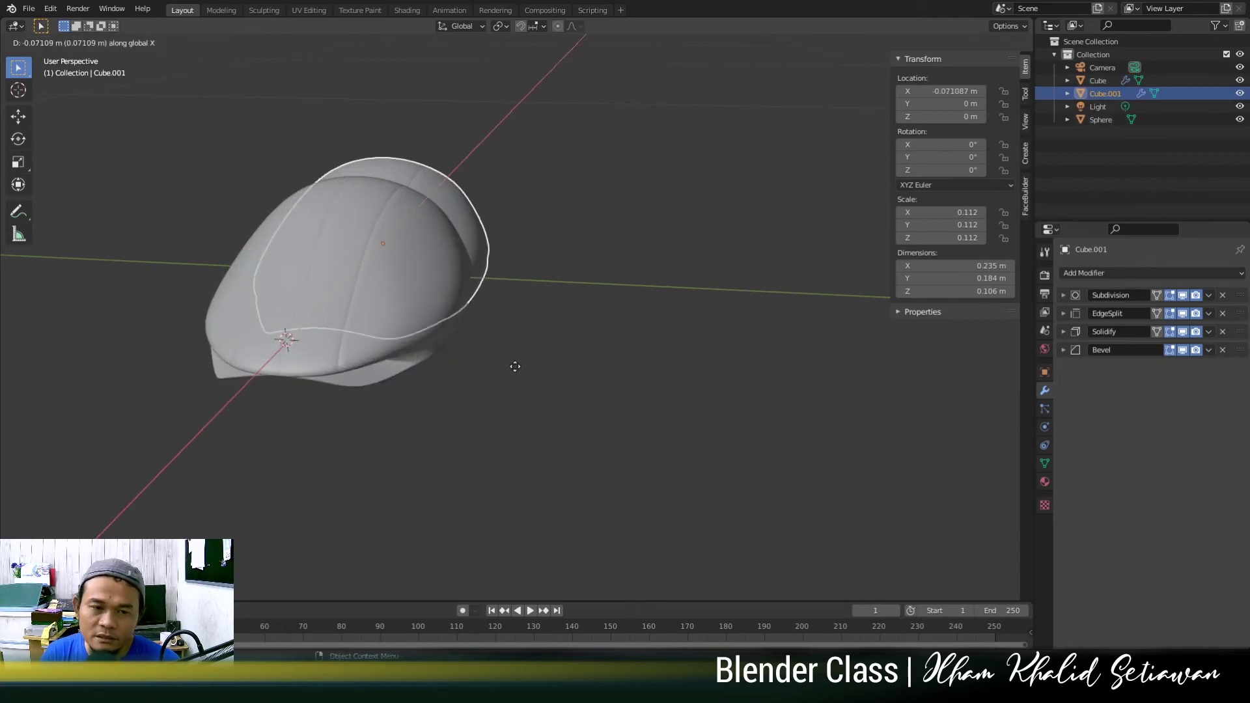
{"action": "key", "text": "y"}
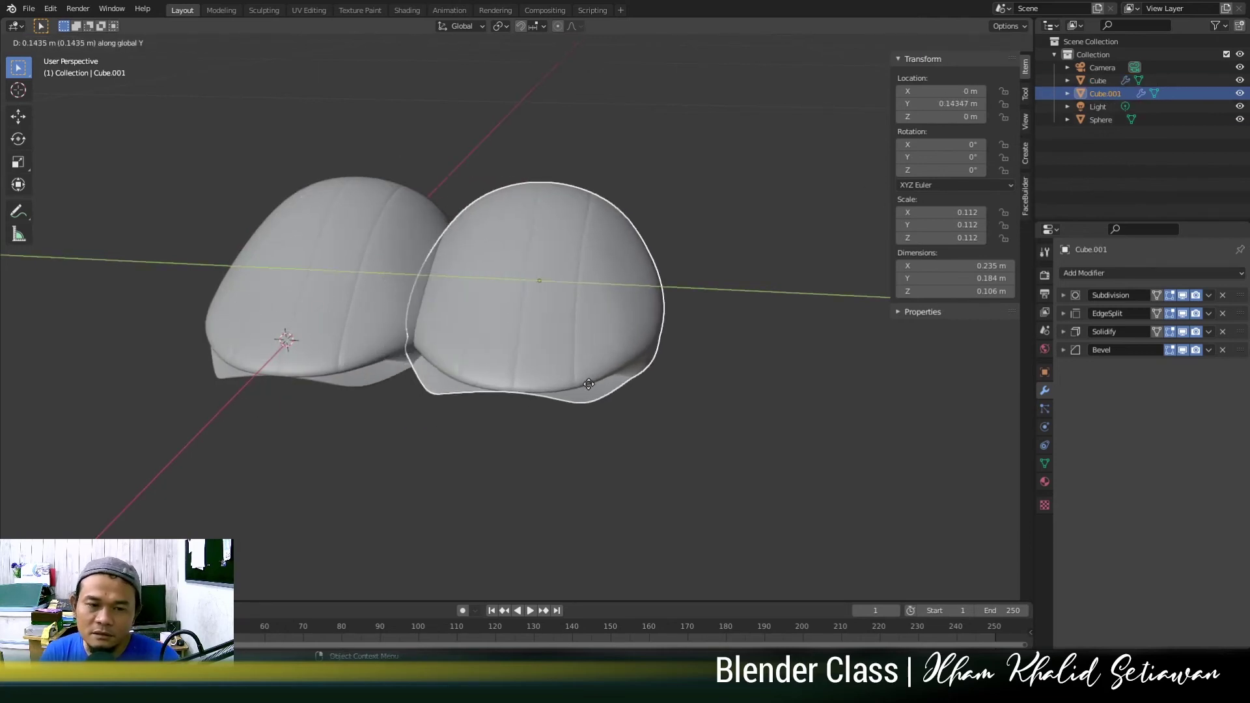
{"action": "left_click", "coordinate": [692, 407]}
Apply the Subdivision, EdgeSplit, Solidify and Bevel modifiers of the duplicated cap, and check its mesh in Edit Mode.
{"action": "middle_click_drag", "start_coordinate": [691, 407], "coordinate": [619, 392]}
{"action": "left_click", "coordinate": [513, 477]}
{"action": "middle_click_drag", "start_coordinate": [513, 477], "coordinate": [522, 354]}
{"action": "left_click", "coordinate": [350, 279]}
{"action": "mouse_move", "coordinate": [349, 280]}
{"action": "middle_mouse_down"}
{"action": "mouse_move", "coordinate": [462, 275]}
{"action": "mouse_move", "coordinate": [345, 264]}
{"action": "middle_mouse_up"}
{"action": "left_click", "coordinate": [755, 284]}
{"action": "middle_click_drag", "start_coordinate": [754, 284], "coordinate": [940, 282]}
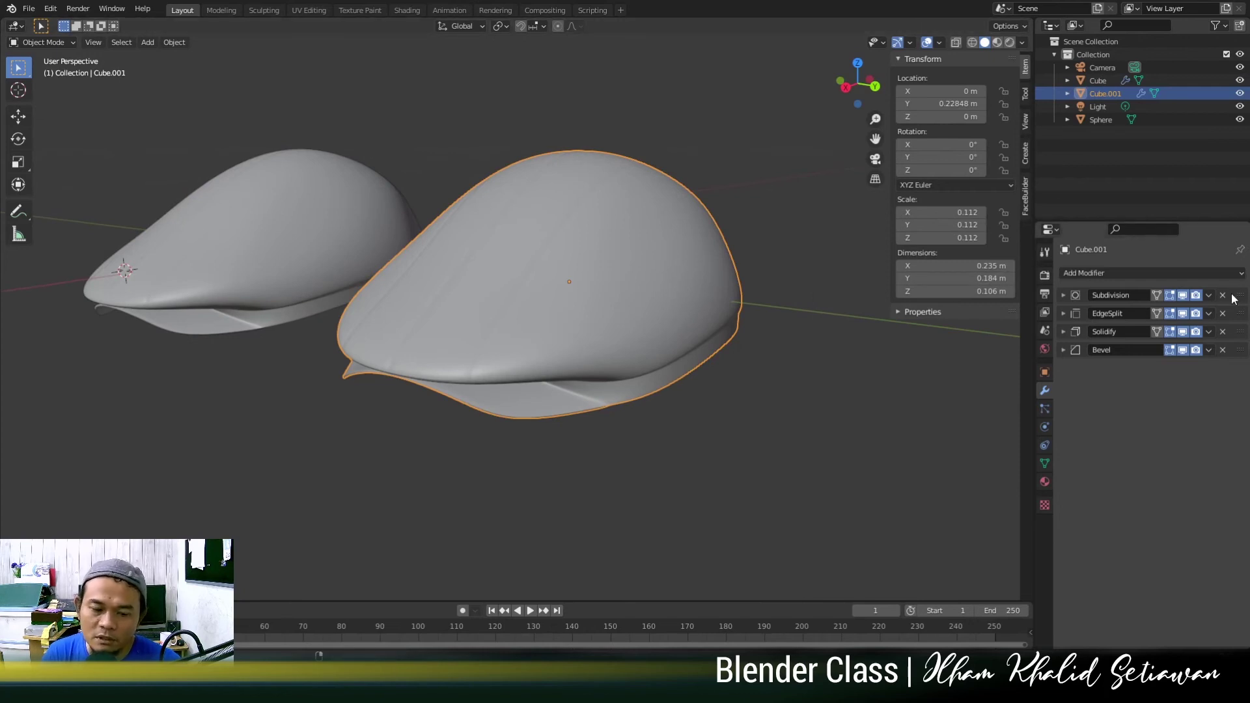
{"action": "key", "text": "ctrl+a"}
{"action": "key", "text": "ctrl+a"}
{"action": "key", "text": "ctrl+a"}
{"action": "key", "text": "ctrl+a"}
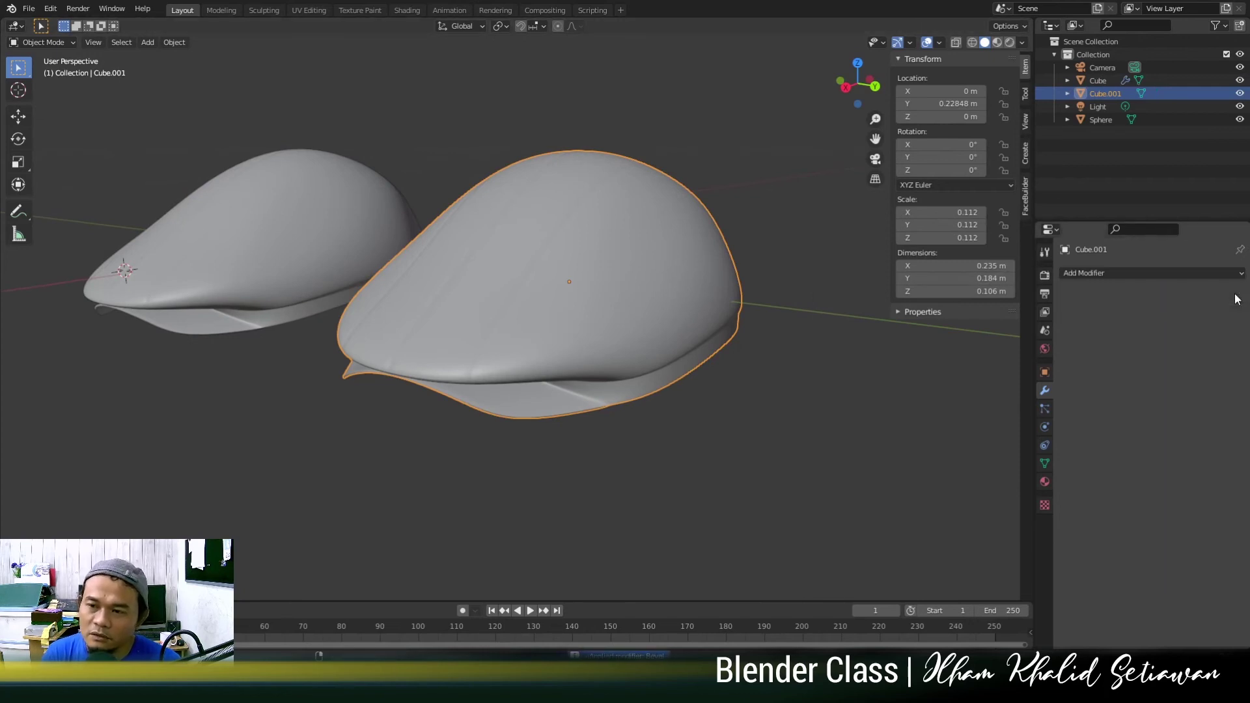
{"action": "key", "text": "Tab"}
{"action": "key", "text": "Tab"}
Switch the duplicated cap to Sculpt Mode with its back side in view.
{"action": "middle_click_drag", "start_coordinate": [579, 291], "coordinate": [472, 323]}
{"action": "scroll", "coordinate": [511, 310], "scroll_direction": "up", "scroll_amount": 3}
{"action": "scroll", "coordinate": [722, 348], "scroll_direction": "down", "scroll_amount": 3}
{"action": "scroll", "coordinate": [517, 315], "scroll_direction": "up", "scroll_amount": 2}
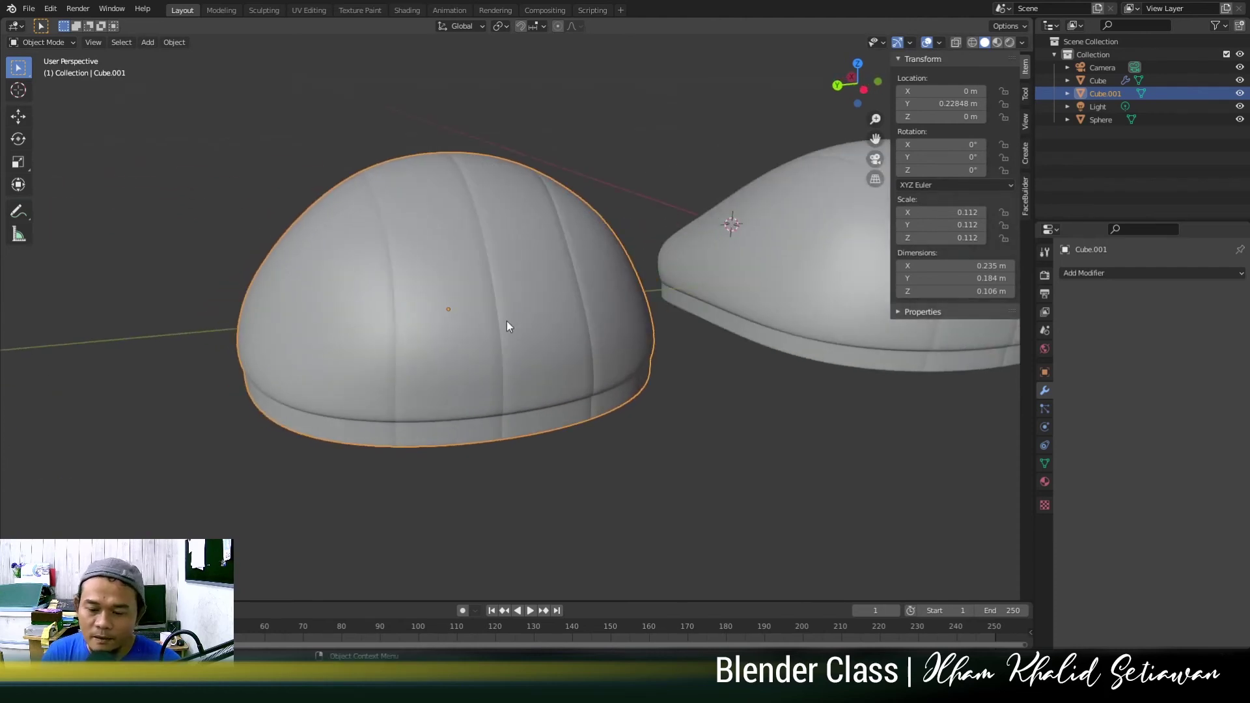
{"action": "scroll", "coordinate": [509, 326], "scroll_direction": "up", "scroll_amount": 1}
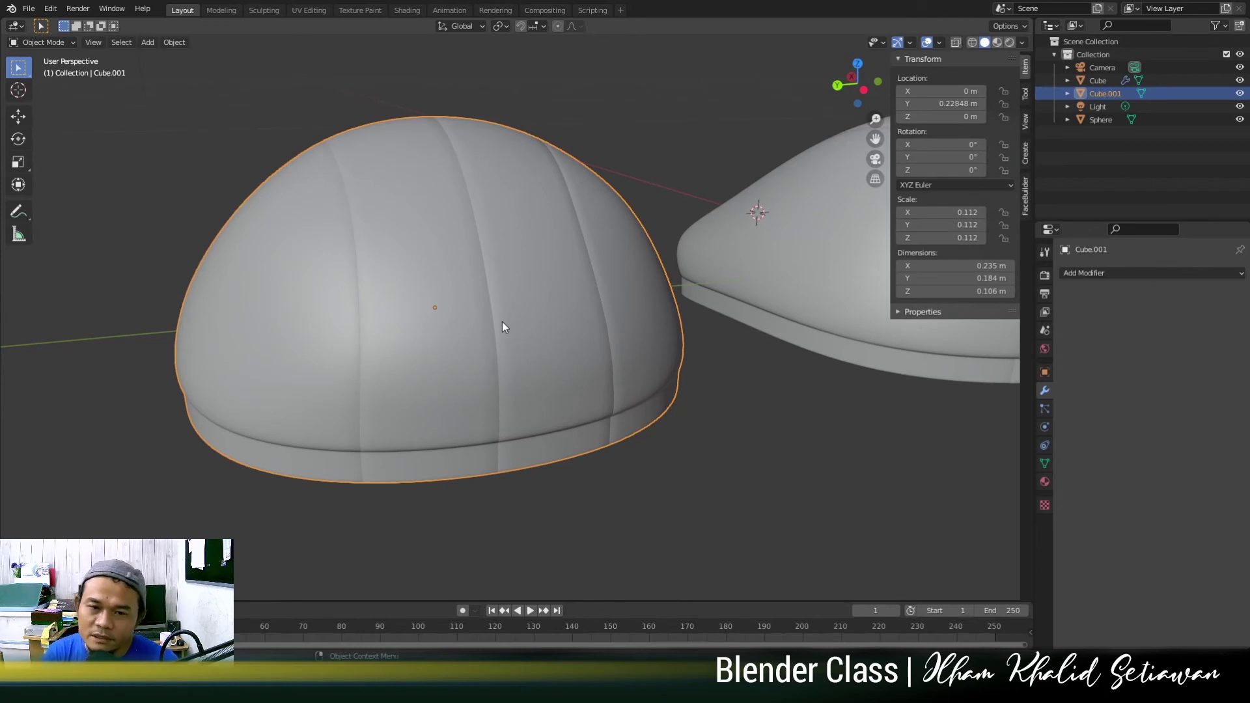
{"action": "middle_click_drag", "start_coordinate": [502, 322], "coordinate": [488, 302]}
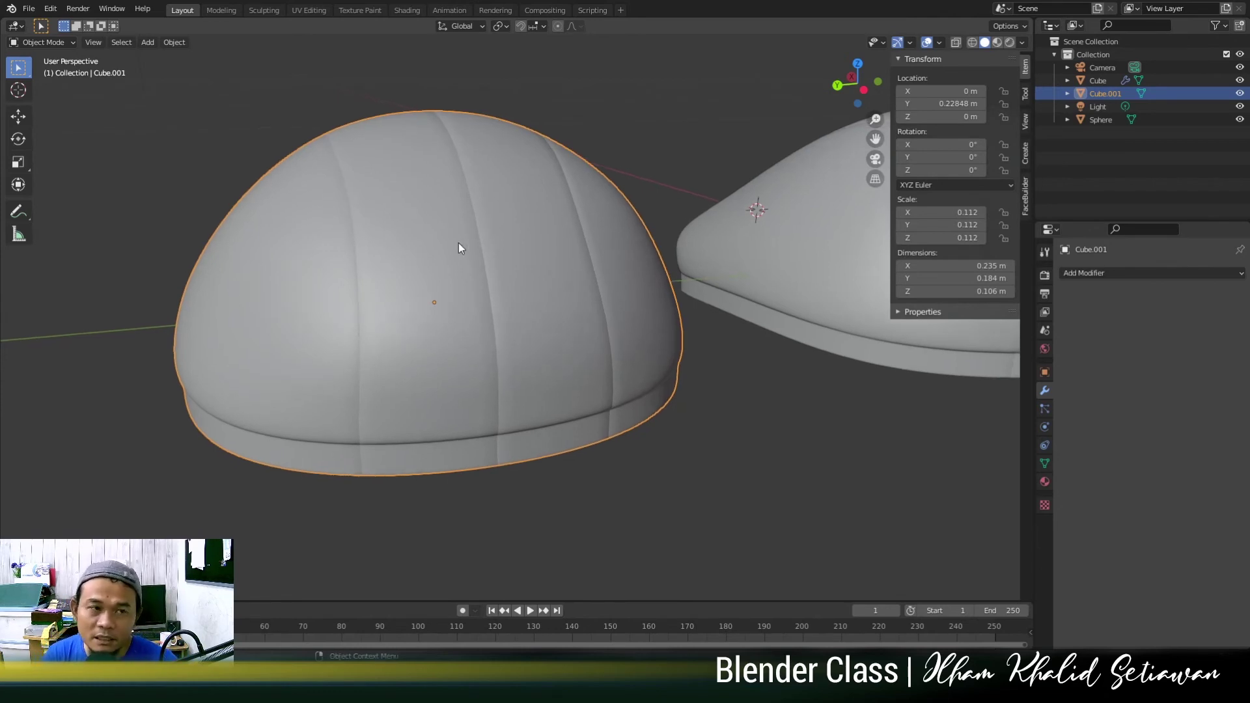
{"action": "left_click", "coordinate": [62, 43]}
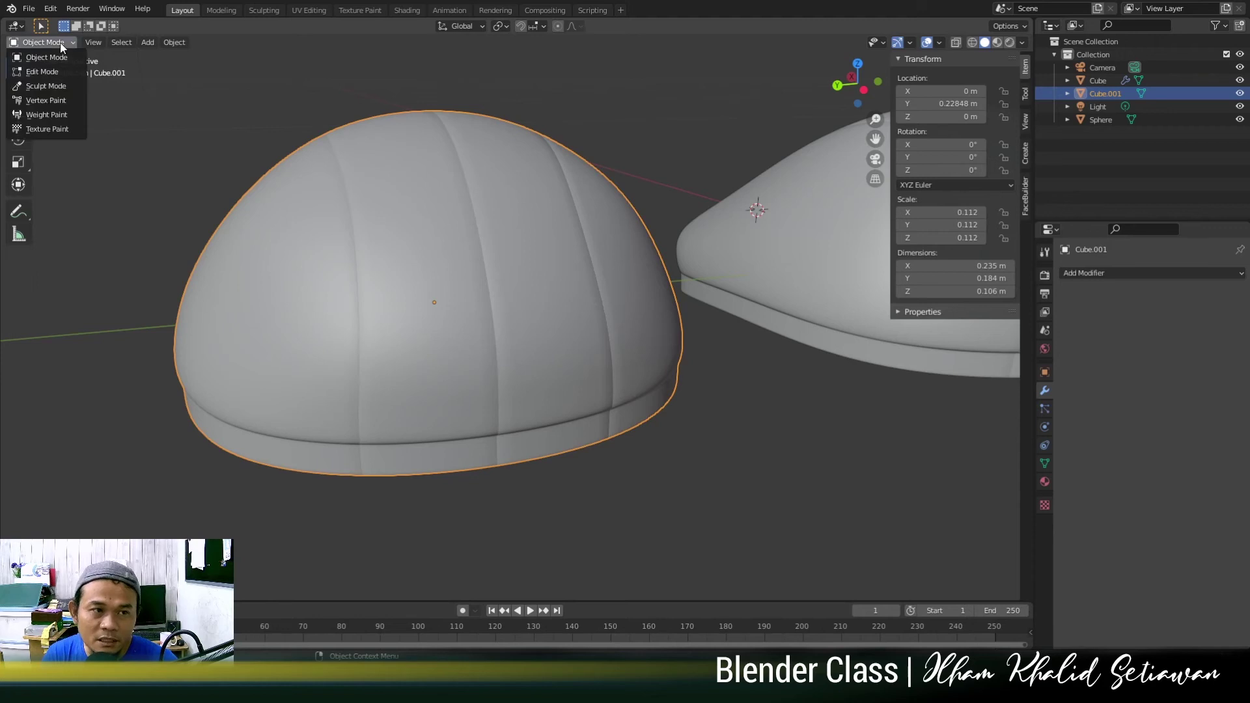
{"action": "left_click", "coordinate": [45, 86]}
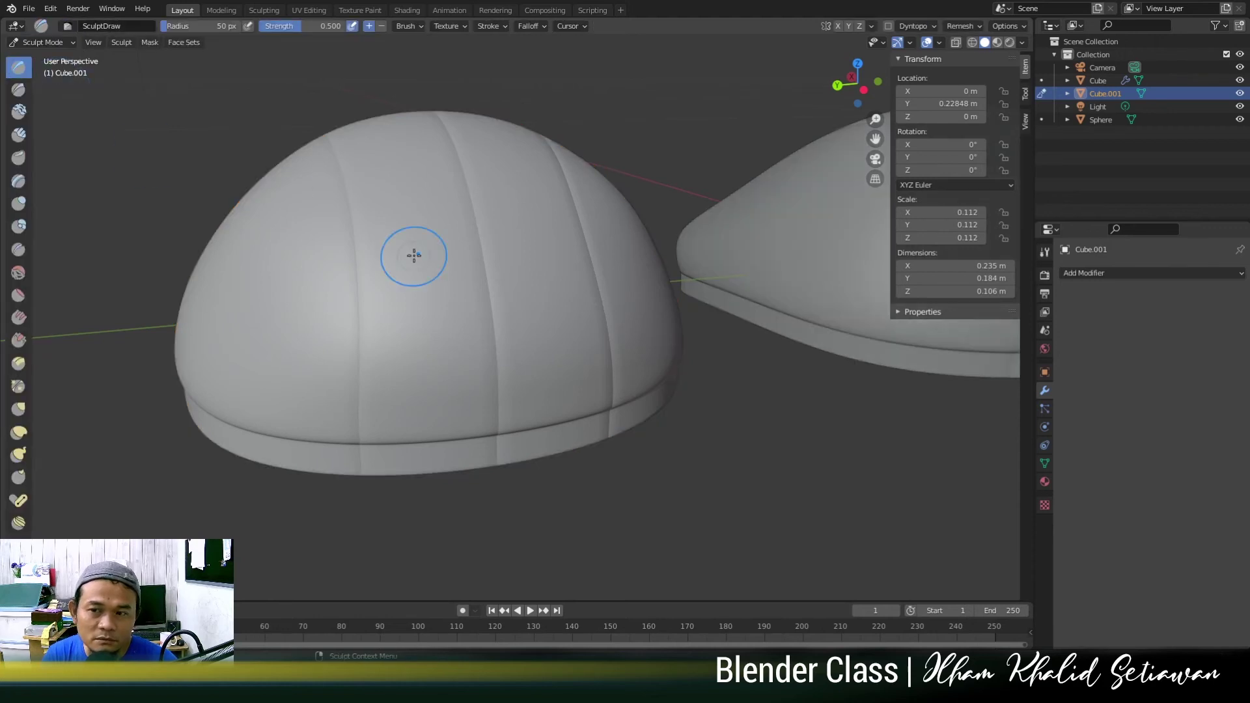
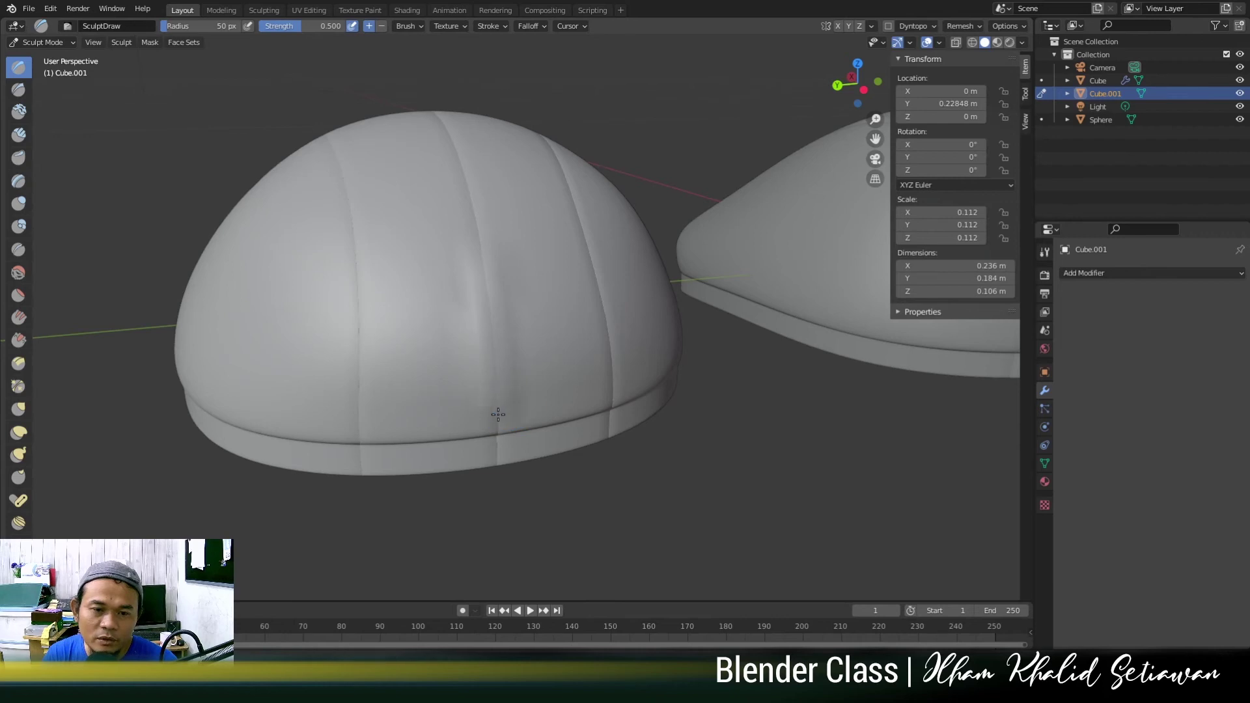
Sculpt raised folds along the panel seams on the back and top of the duplicated cap with the Draw brush.
{"action": "middle_click_drag", "start_coordinate": [498, 414], "coordinate": [428, 413]}
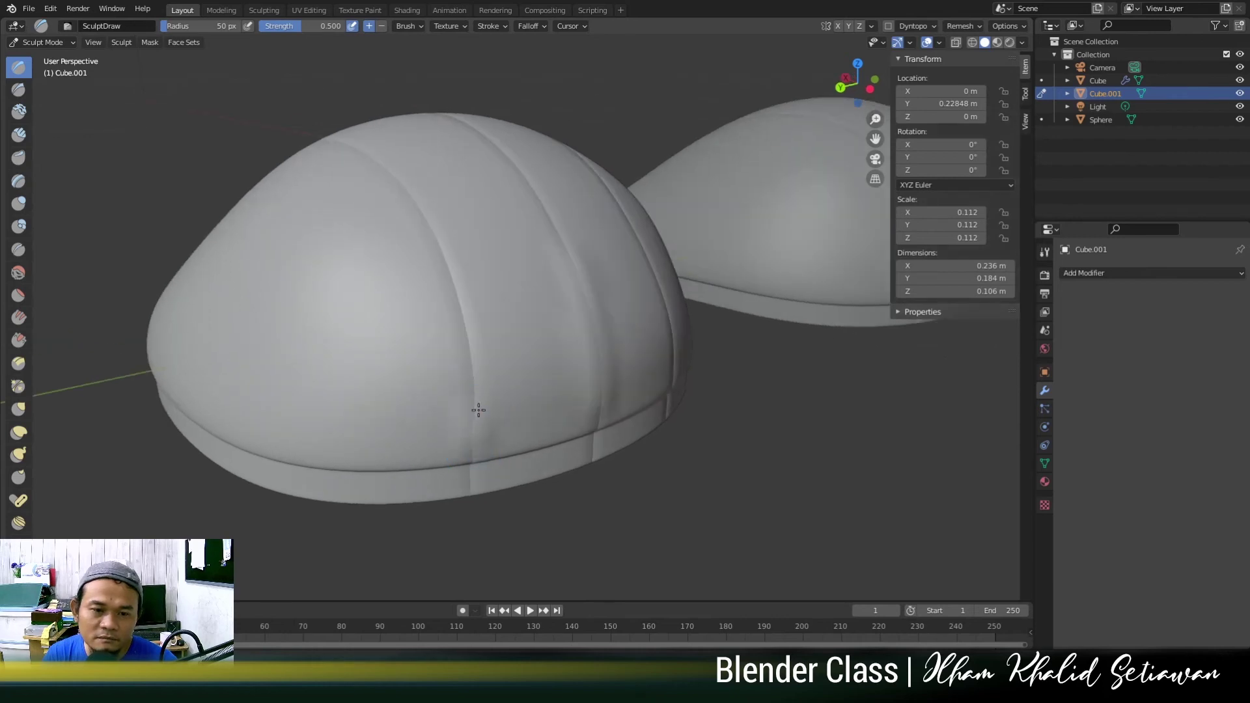
{"action": "middle_click_drag", "start_coordinate": [463, 305], "coordinate": [493, 454]}
{"action": "middle_click_drag", "start_coordinate": [460, 368], "coordinate": [664, 398]}
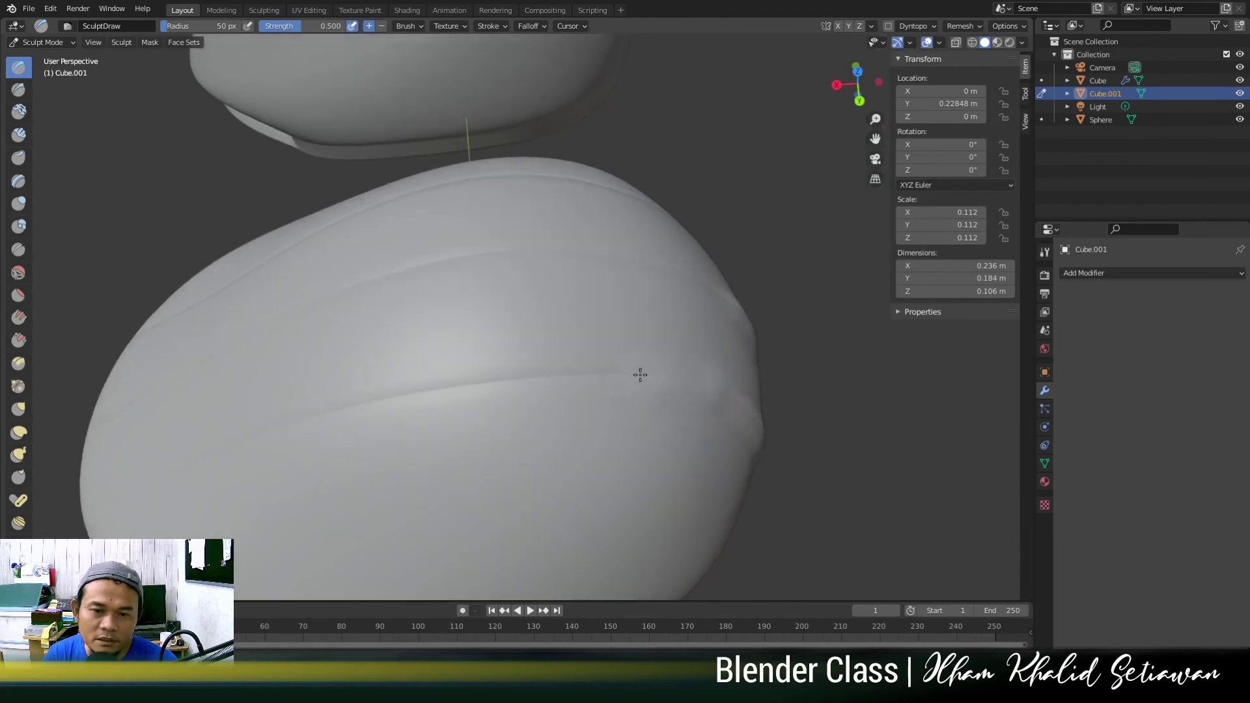
{"action": "left_click_drag", "start_coordinate": [516, 382], "coordinate": [369, 405]}
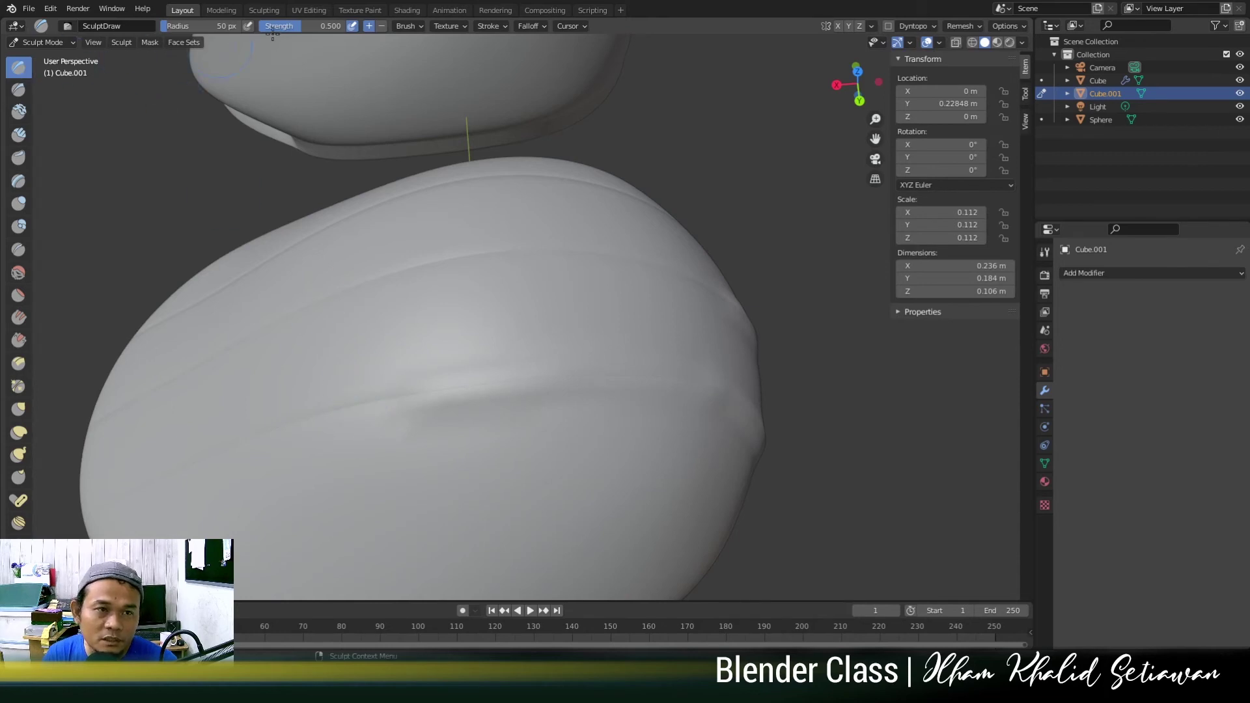
{"action": "middle_click_drag", "start_coordinate": [553, 343], "coordinate": [449, 340]}
{"action": "middle_click_drag", "start_coordinate": [559, 501], "coordinate": [513, 404]}
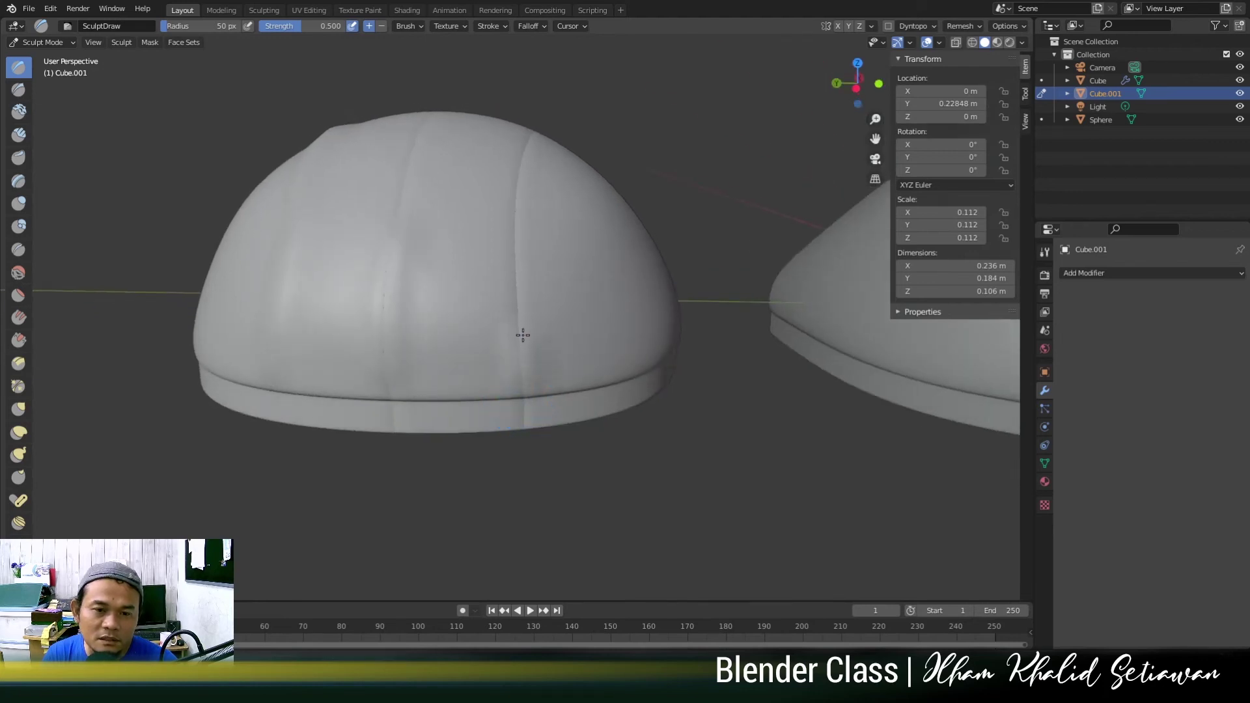
{"action": "middle_click_drag", "start_coordinate": [519, 293], "coordinate": [519, 343]}
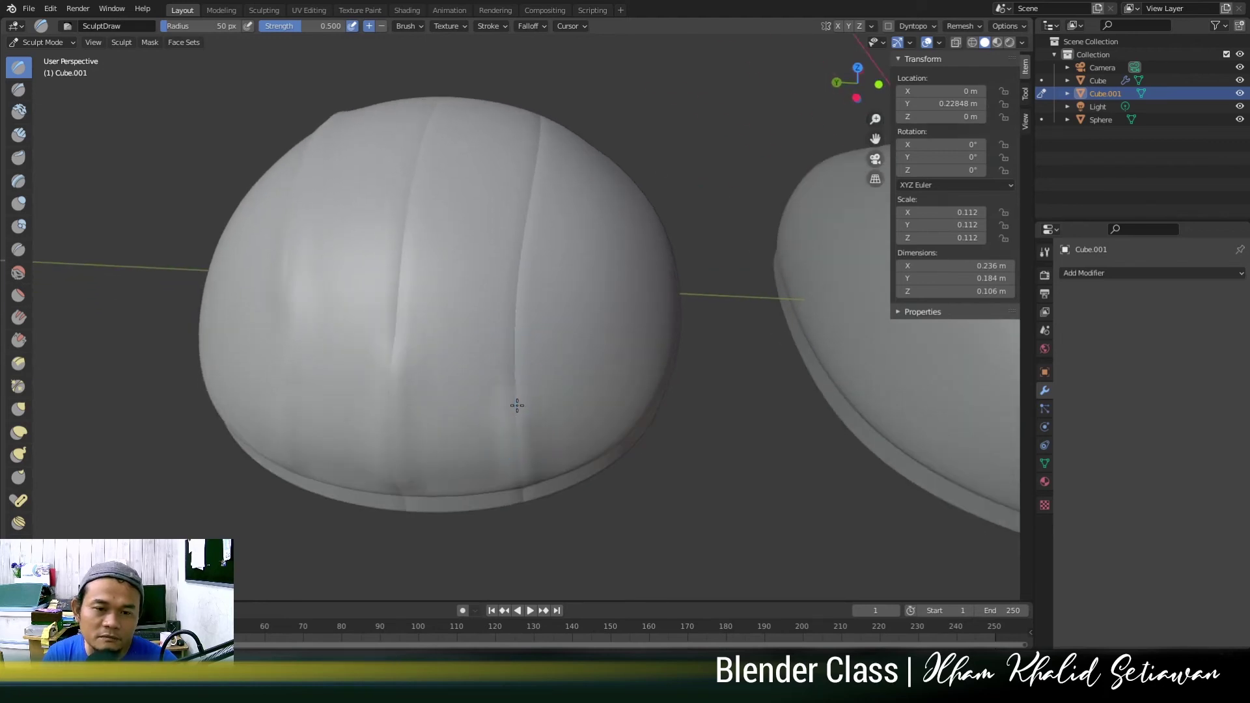
{"action": "mouse_move", "coordinate": [526, 312]}
{"action": "middle_mouse_down"}
{"action": "mouse_move", "coordinate": [539, 299]}
{"action": "mouse_move", "coordinate": [598, 315]}
{"action": "mouse_move", "coordinate": [632, 349]}
{"action": "mouse_move", "coordinate": [609, 352]}
{"action": "mouse_move", "coordinate": [610, 380]}
{"action": "middle_mouse_up"}
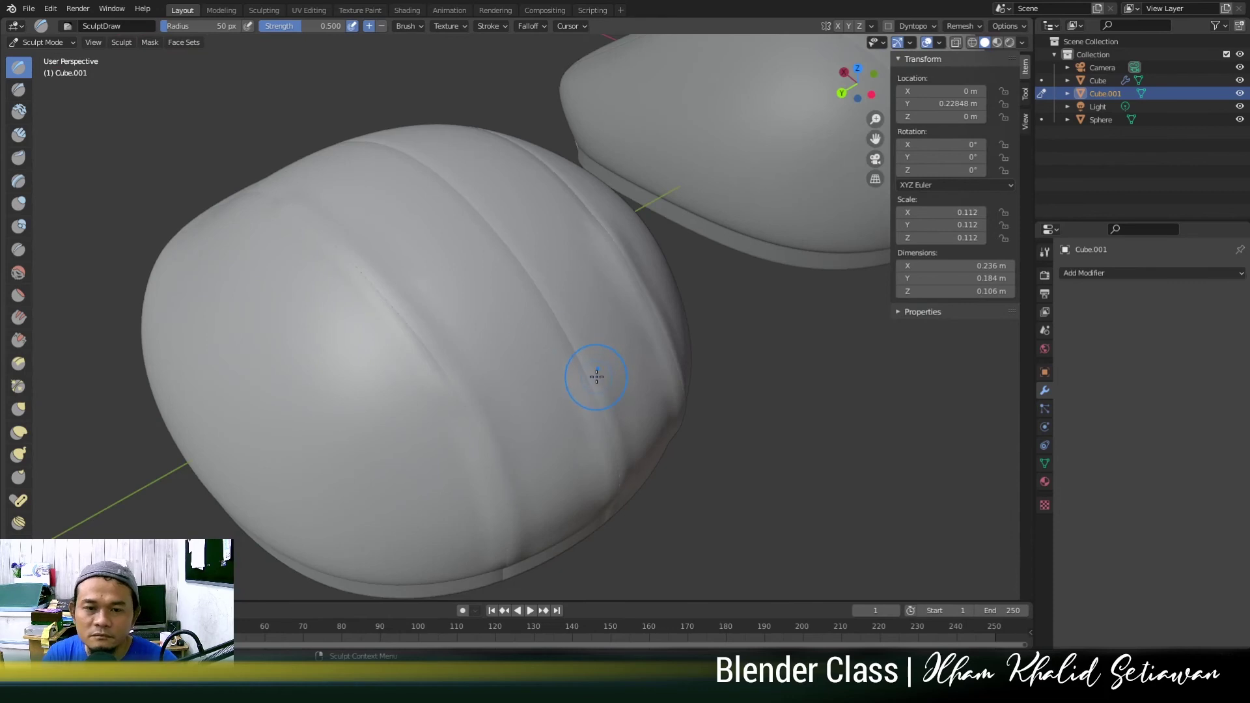
{"action": "mouse_move", "coordinate": [531, 271]}
{"action": "middle_mouse_down"}
{"action": "mouse_move", "coordinate": [587, 343]}
{"action": "mouse_move", "coordinate": [654, 280]}
{"action": "mouse_move", "coordinate": [510, 338]}
{"action": "mouse_move", "coordinate": [614, 282]}
{"action": "mouse_move", "coordinate": [631, 215]}
{"action": "middle_mouse_up"}
Set the Draw brush strength to 0.233 and build up softer folds along the seams over the duplicate cap's crown.
{"action": "left_click_drag", "start_coordinate": [294, 29], "coordinate": [273, 28]}
{"action": "middle_click_drag", "start_coordinate": [614, 131], "coordinate": [663, 166]}
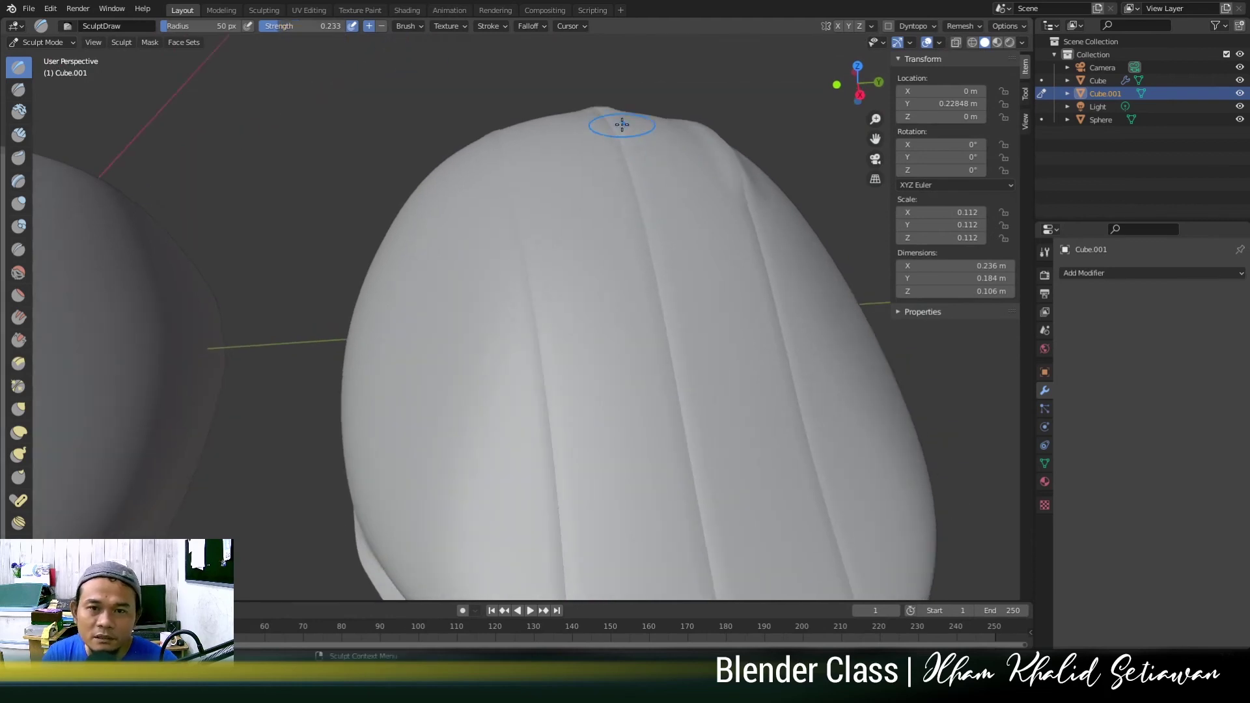
{"action": "scroll", "coordinate": [670, 348], "scroll_direction": "down", "scroll_amount": 3}
{"action": "mouse_move", "coordinate": [650, 354]}
{"action": "middle_mouse_down"}
{"action": "mouse_move", "coordinate": [851, 329]}
{"action": "mouse_move", "coordinate": [662, 307]}
{"action": "mouse_move", "coordinate": [659, 365]}
{"action": "middle_mouse_up"}
{"action": "scroll", "coordinate": [660, 364], "scroll_direction": "up", "scroll_amount": 1}
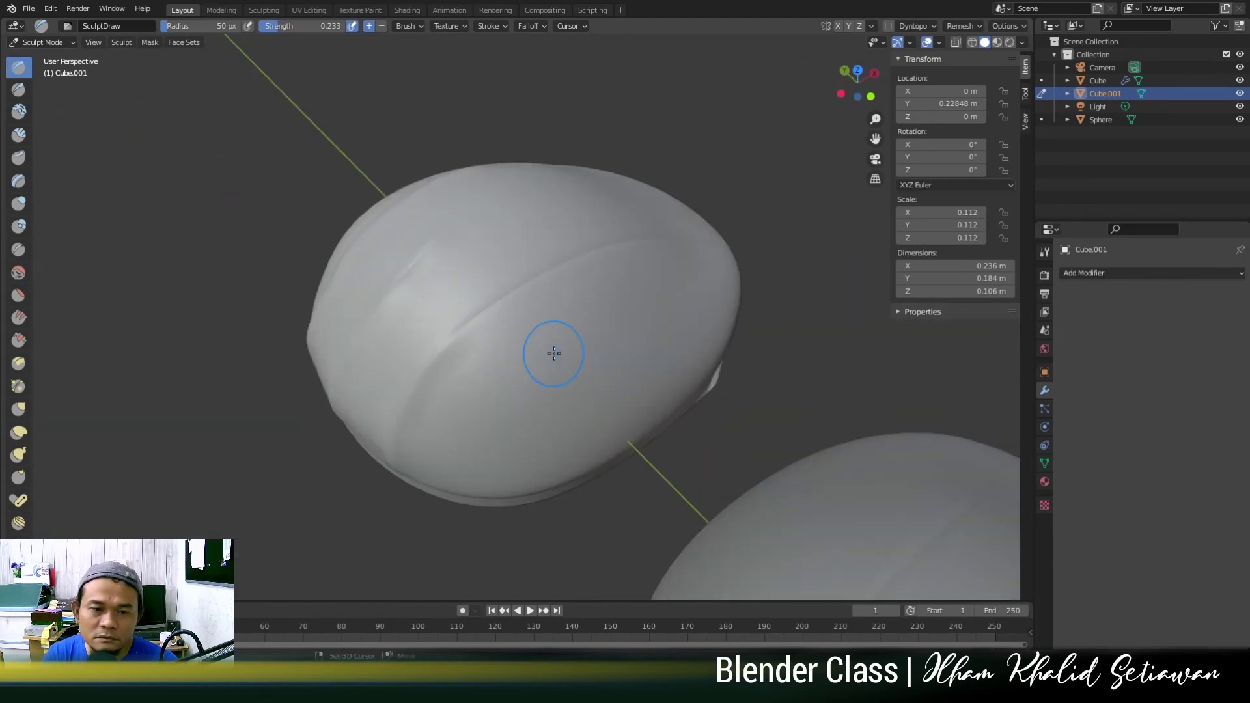
{"action": "scroll", "coordinate": [521, 365], "scroll_direction": "up", "scroll_amount": 1}
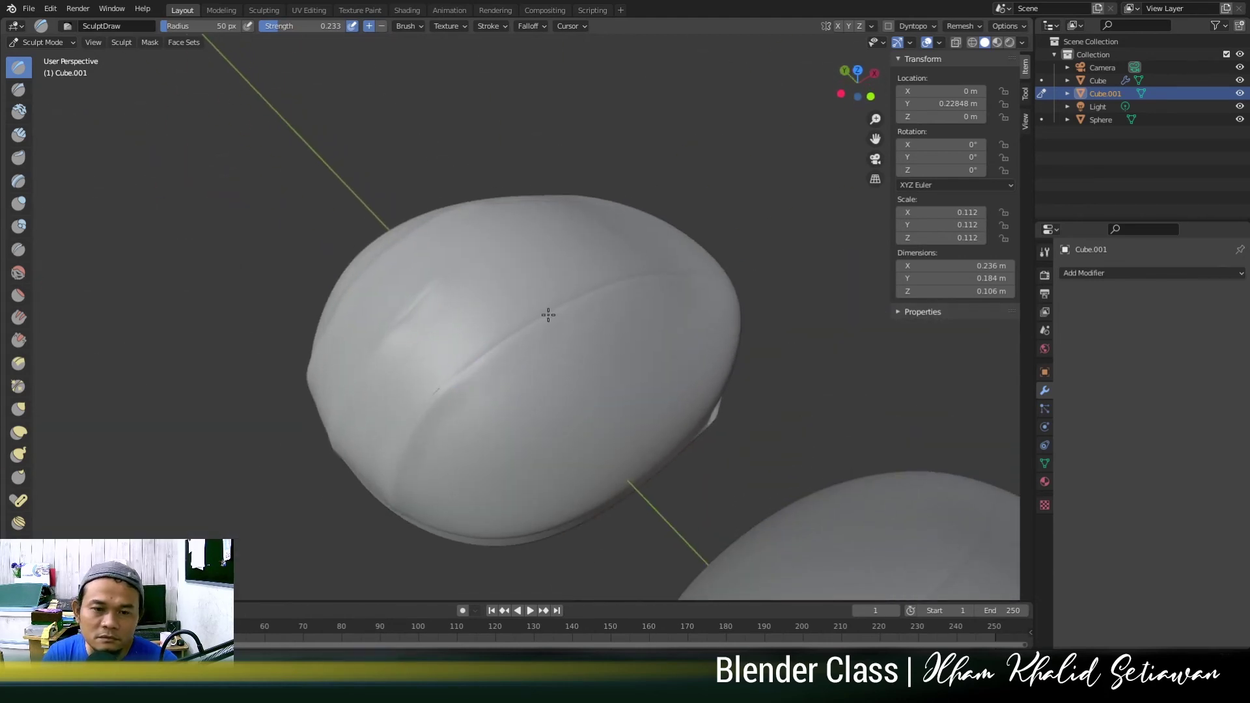
{"action": "middle_click_drag", "start_coordinate": [548, 316], "coordinate": [655, 317]}
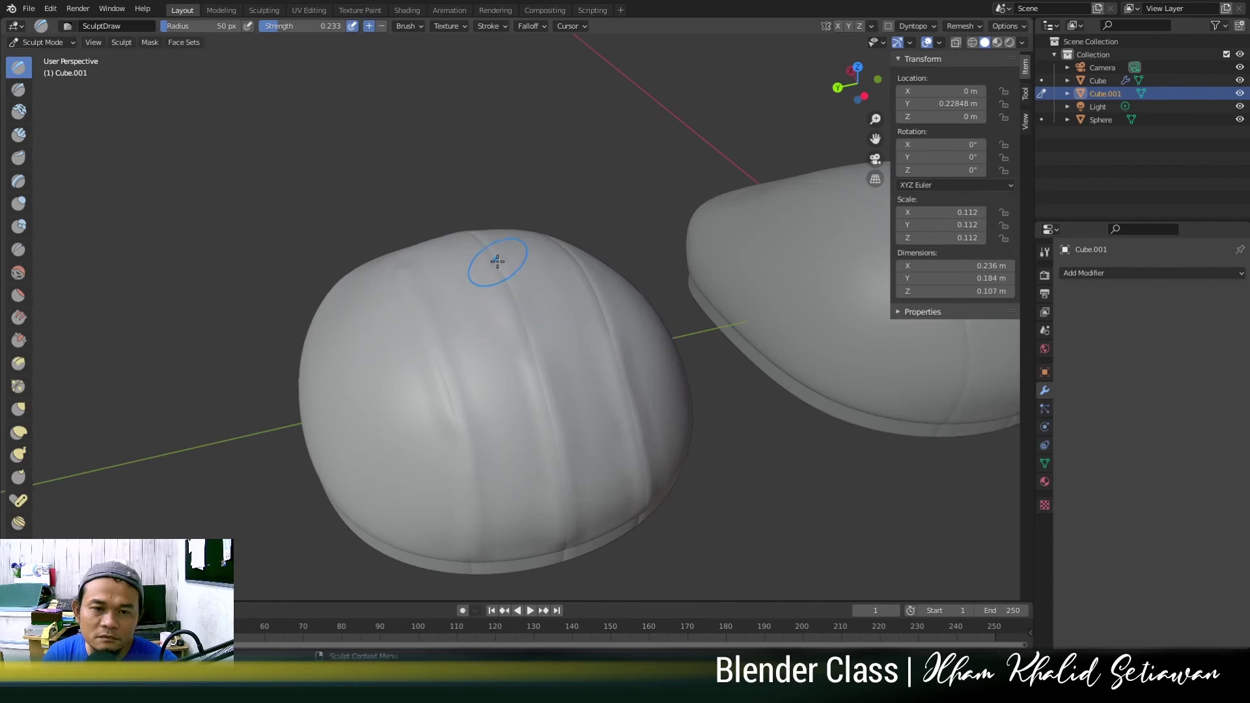
Strengthen the vertical seam folds down the back of the duplicated cap toward the rim with the same brush.
{"action": "middle_click_drag", "start_coordinate": [498, 261], "coordinate": [519, 319]}
{"action": "middle_click_drag", "start_coordinate": [525, 397], "coordinate": [502, 321]}
{"action": "scroll", "coordinate": [525, 412], "scroll_direction": "up", "scroll_amount": 2}
{"action": "mouse_move", "coordinate": [492, 433]}
{"action": "middle_mouse_down"}
{"action": "mouse_move", "coordinate": [587, 455]}
{"action": "mouse_move", "coordinate": [616, 442]}
{"action": "middle_mouse_up"}
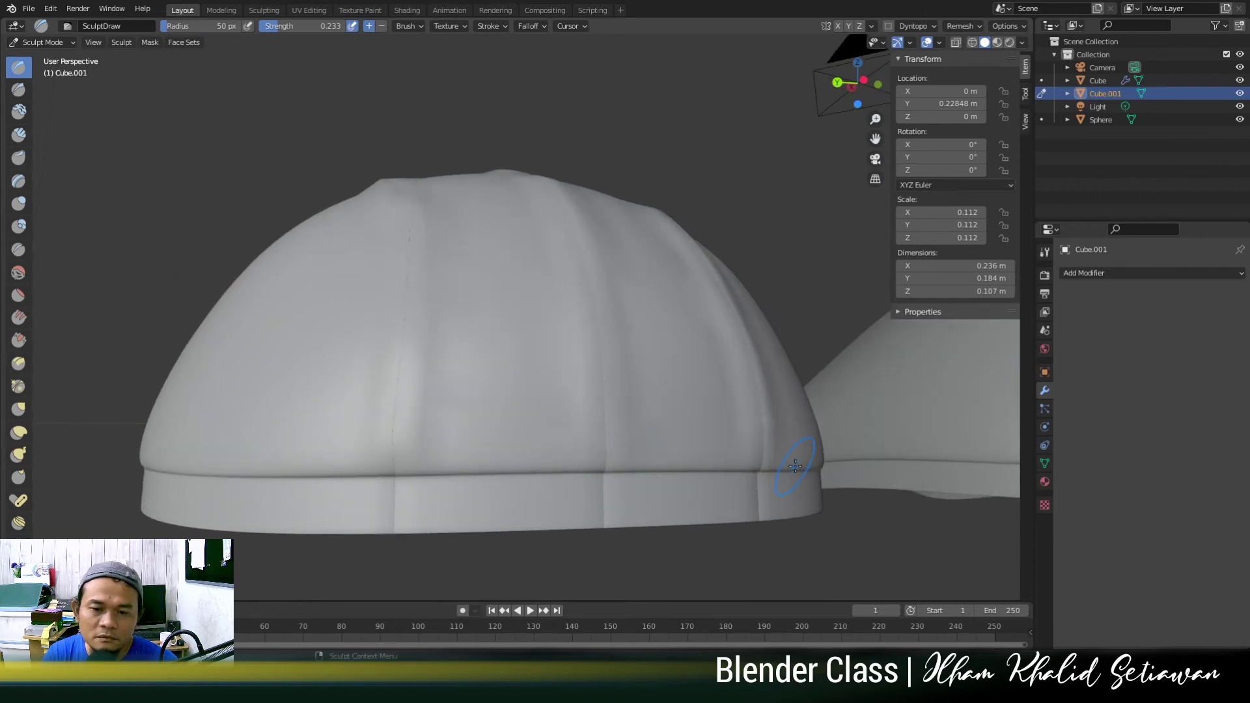
{"action": "scroll", "coordinate": [756, 456], "scroll_direction": "down", "scroll_amount": 3}
{"action": "middle_click_drag", "start_coordinate": [447, 441], "coordinate": [424, 477]}
{"action": "middle_click_drag", "start_coordinate": [486, 413], "coordinate": [586, 332]}
{"action": "scroll", "coordinate": [569, 299], "scroll_direction": "up", "scroll_amount": 2}
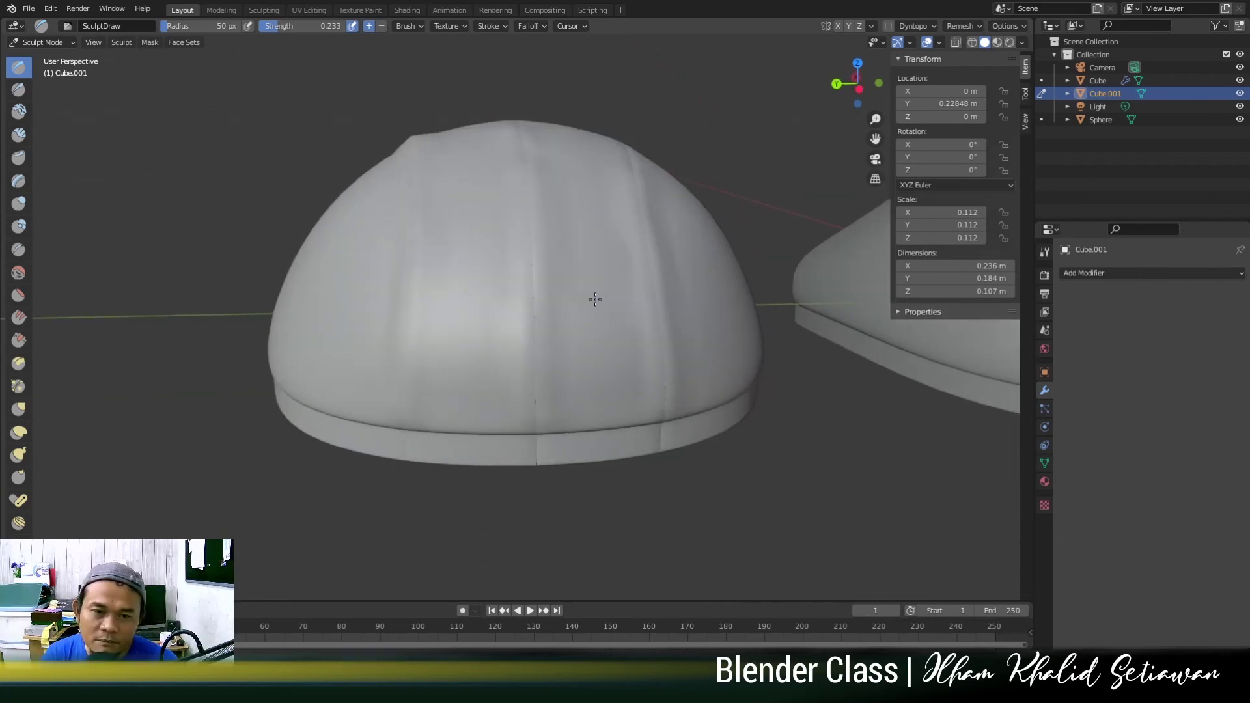
{"action": "scroll", "coordinate": [610, 379], "scroll_direction": "up", "scroll_amount": 2}
{"action": "middle_click_drag", "start_coordinate": [601, 381], "coordinate": [595, 362]}
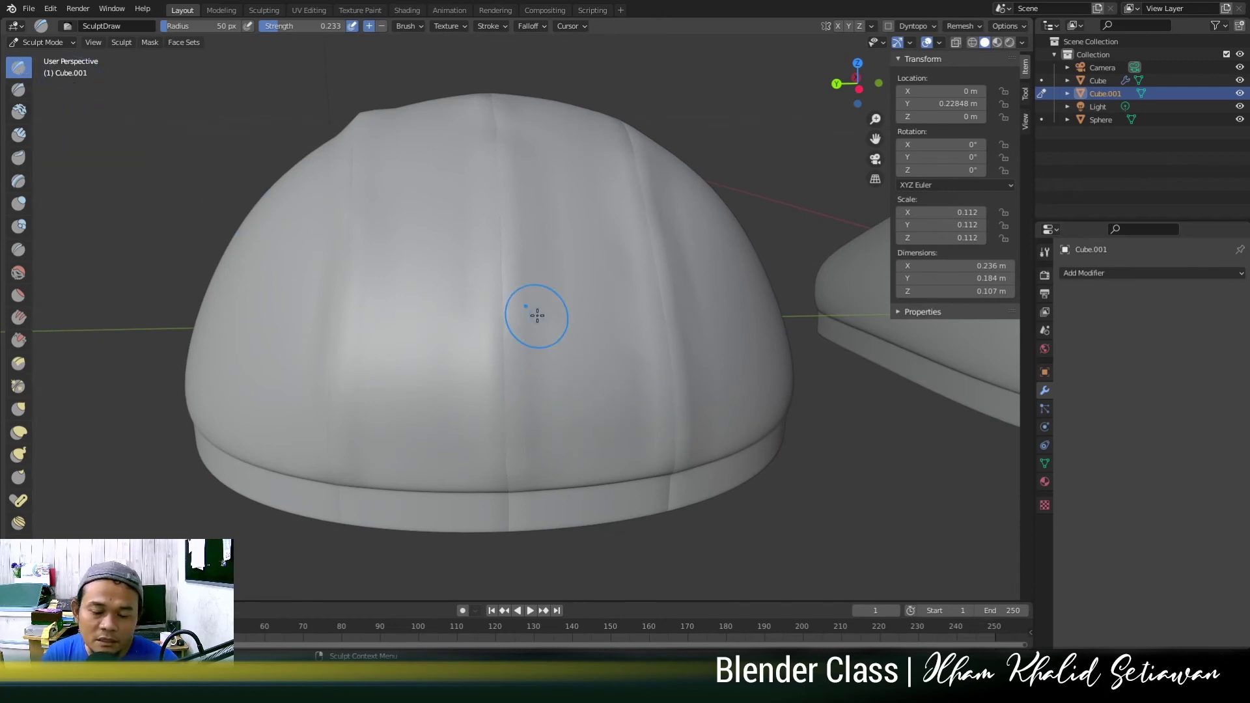
Set the Draw brush radius to 19 px and strength to 0.855, and raise small wrinkles where one back seam meets the rim.
{"action": "key", "text": "f"}
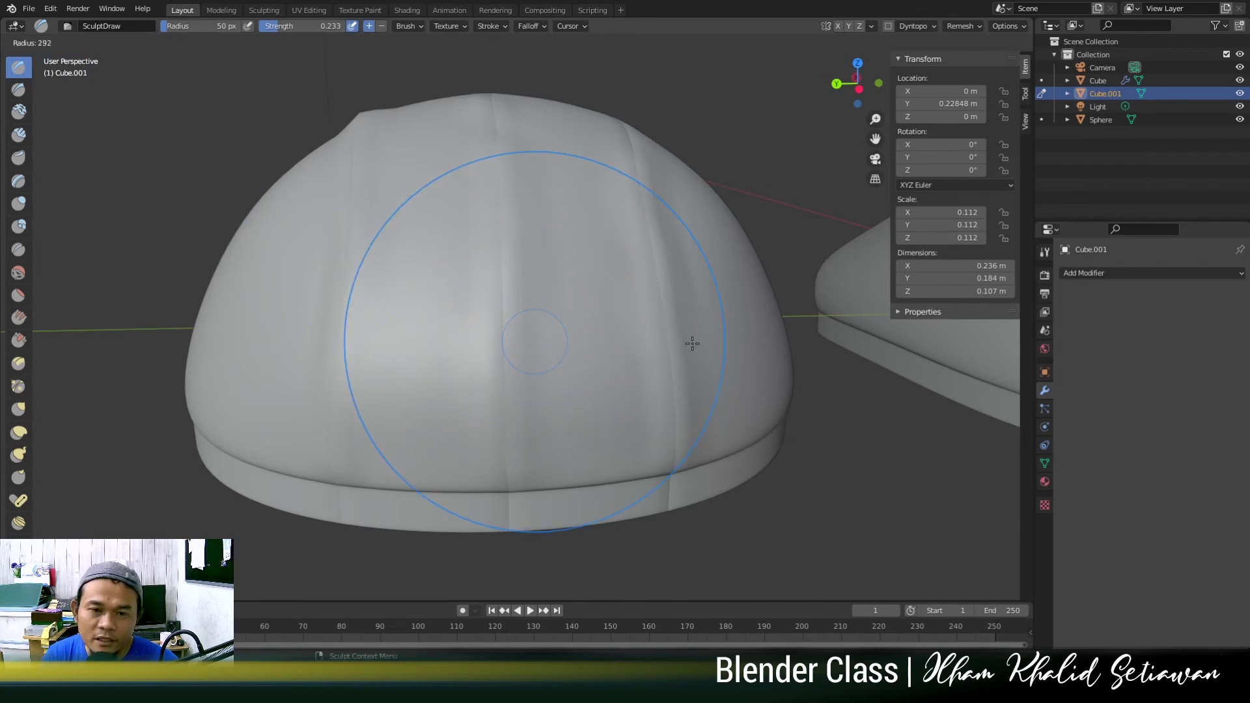
{"action": "left_click", "coordinate": [522, 344]}
{"action": "key", "text": "shift+f"}
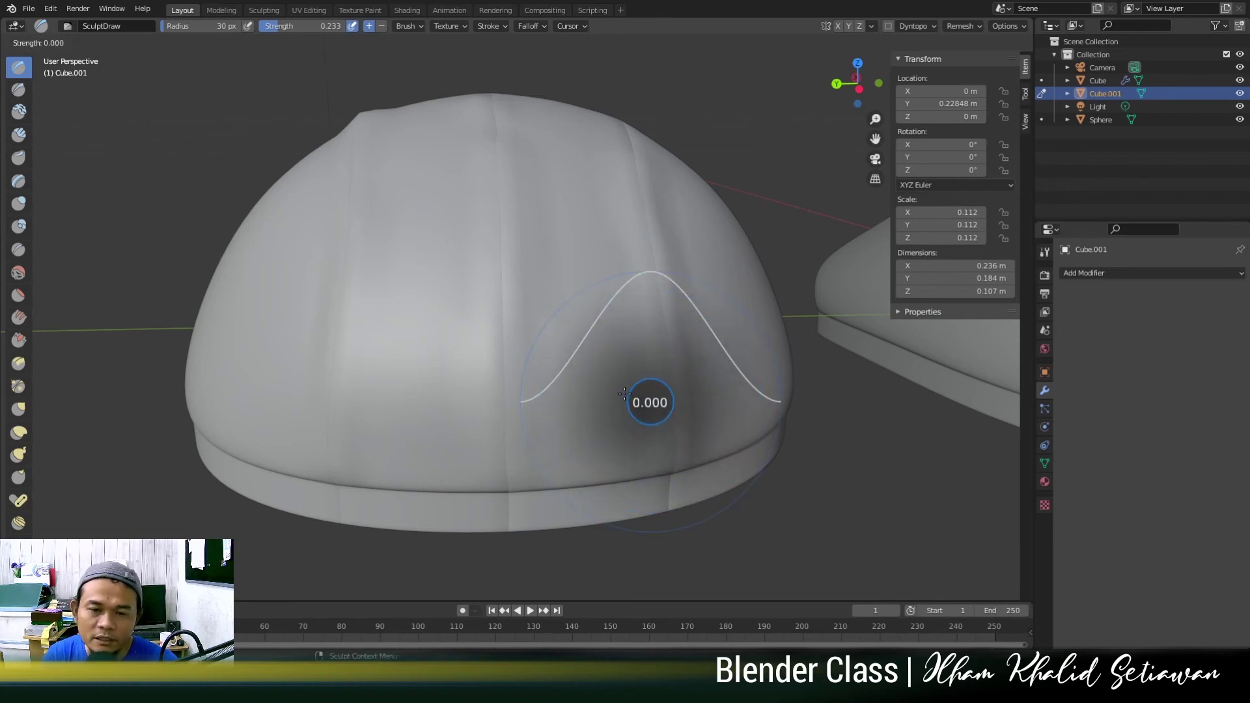
{"action": "left_click", "coordinate": [594, 393]}
{"action": "middle_click_drag", "start_coordinate": [595, 394], "coordinate": [489, 348], "text": "shift"}
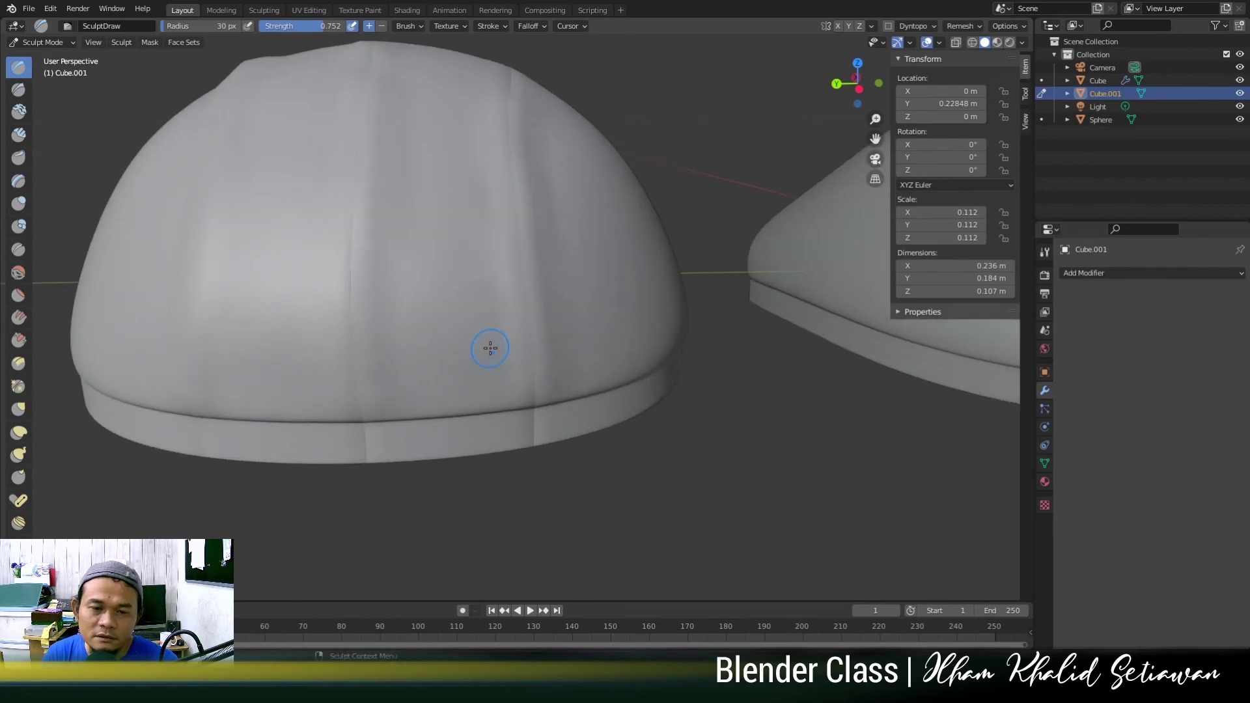
{"action": "scroll", "coordinate": [490, 348], "scroll_direction": "up", "scroll_amount": 2}
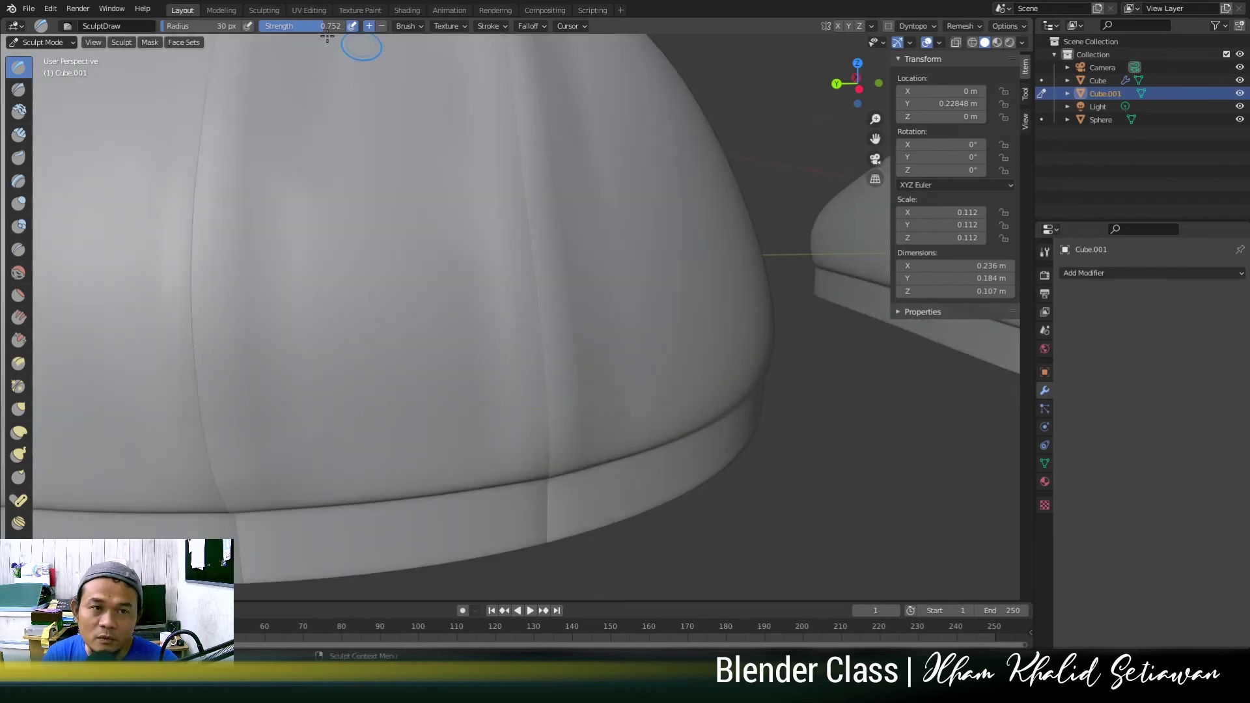
{"action": "key", "text": "f"}
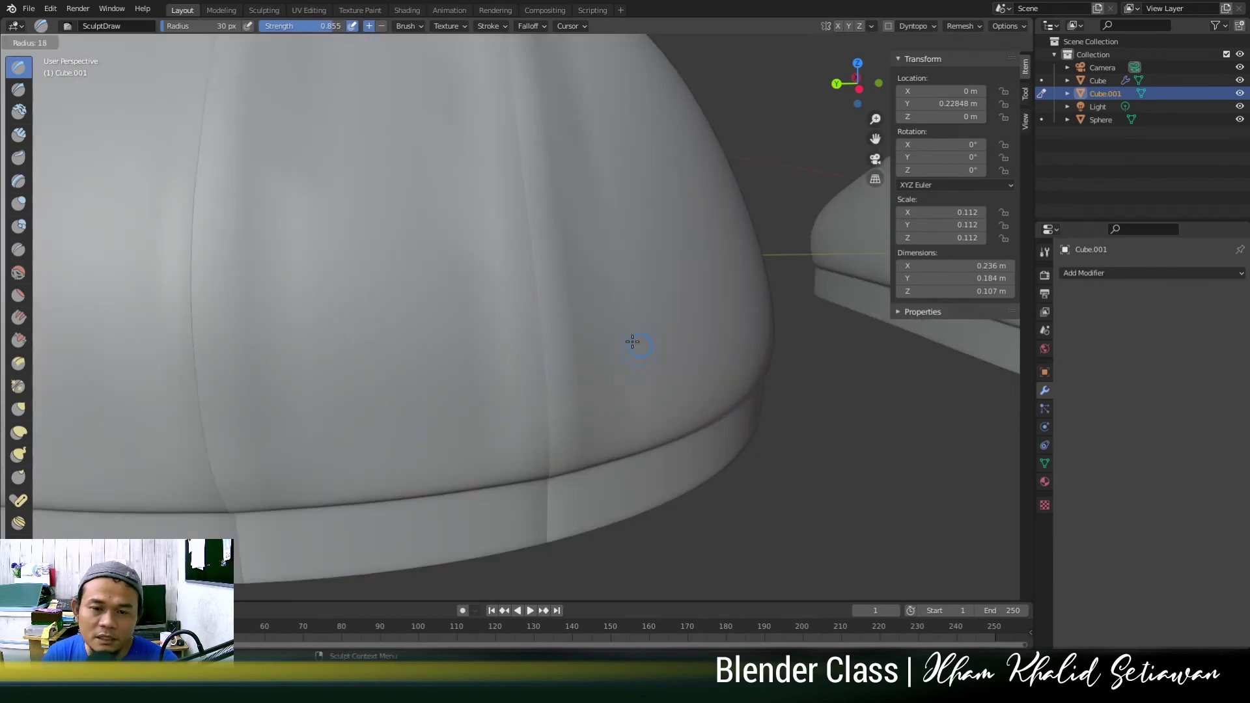
{"action": "left_click", "coordinate": [618, 379]}
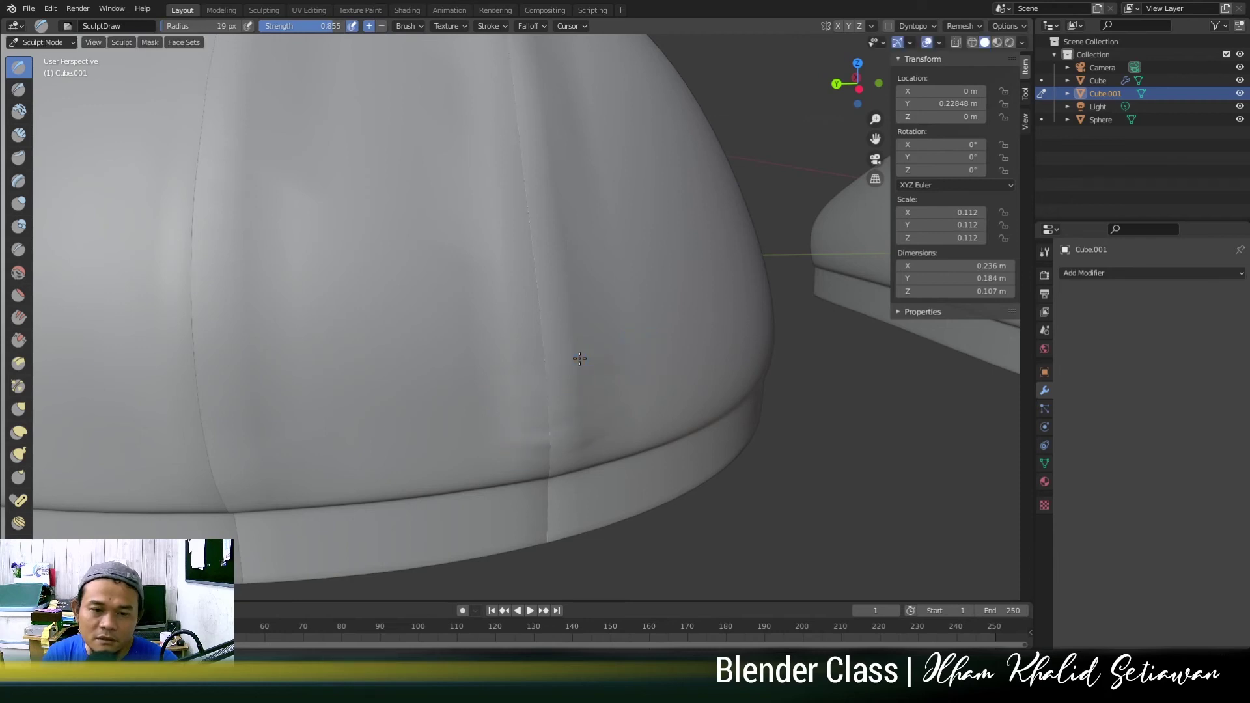
{"action": "scroll", "coordinate": [571, 357], "scroll_direction": "down", "scroll_amount": 4}
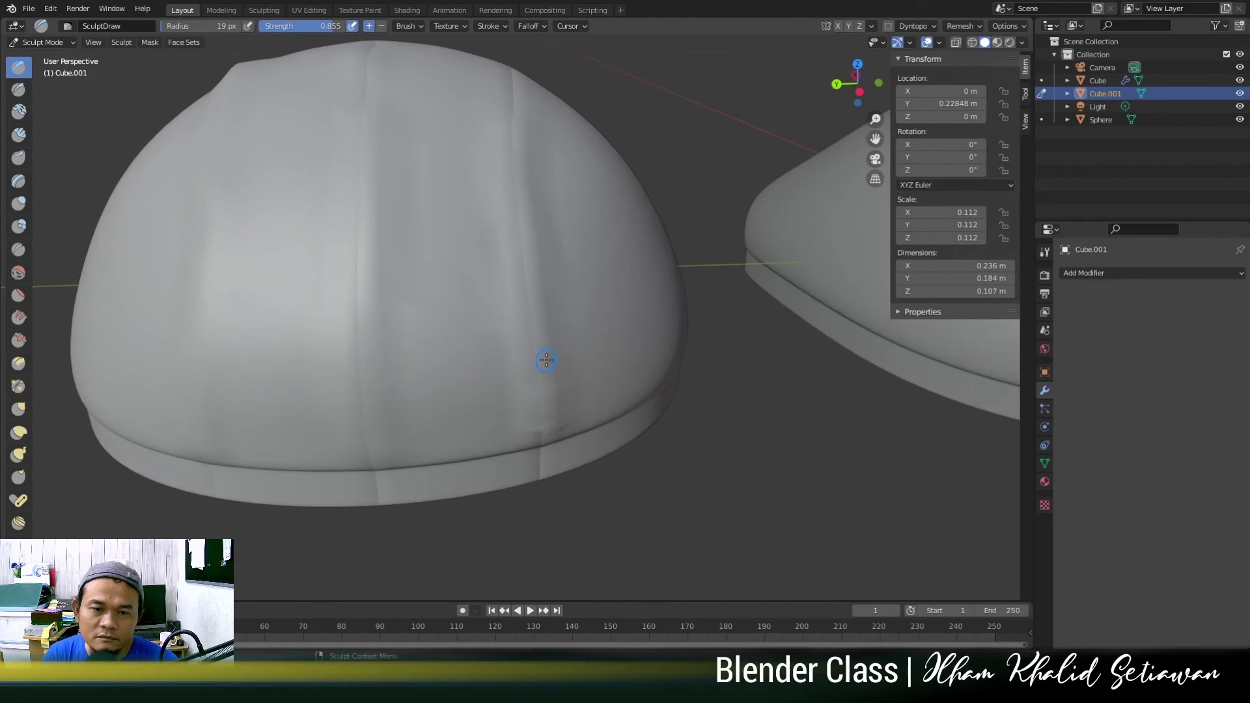
{"action": "middle_click_drag", "start_coordinate": [560, 361], "coordinate": [575, 363]}
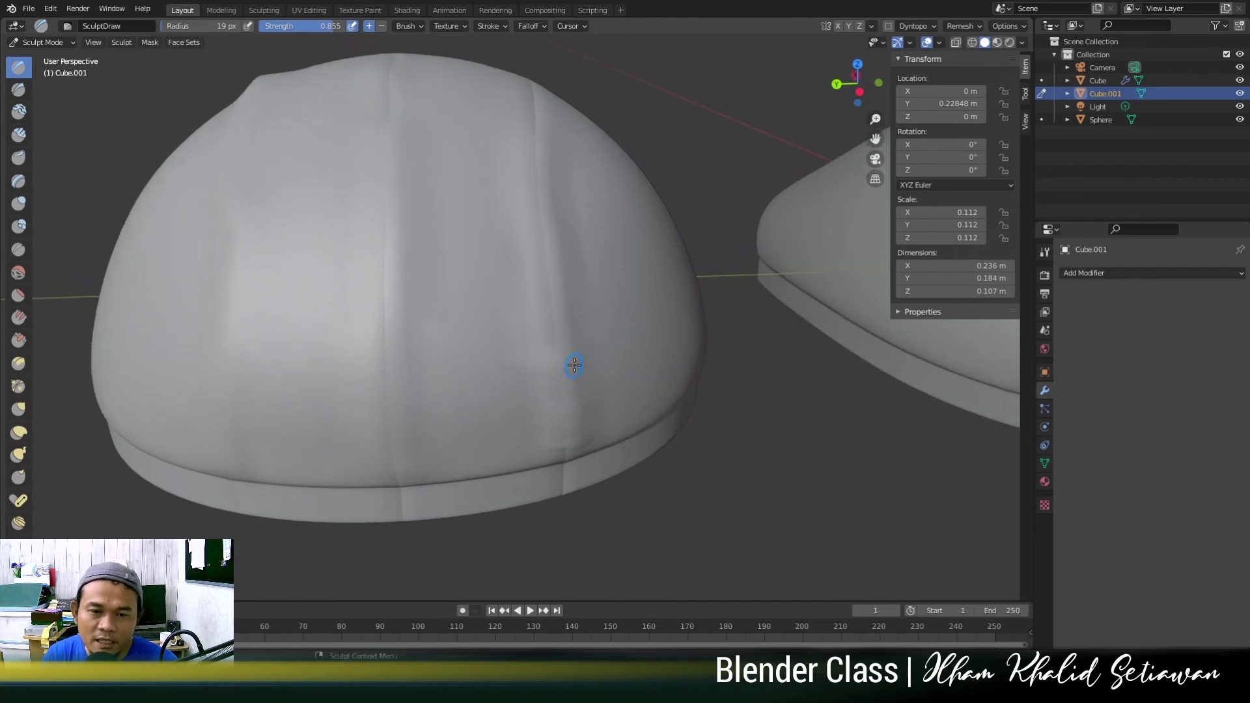
Sculpt short horizontal wrinkles just above the rim at the base of the two other back seams.
{"action": "middle_click_drag", "start_coordinate": [388, 463], "coordinate": [416, 461]}
{"action": "mouse_move", "coordinate": [466, 481]}
{"action": "left_mouse_down"}
{"action": "mouse_move", "coordinate": [545, 461]}
{"action": "mouse_move", "coordinate": [485, 439]}
{"action": "left_mouse_up"}
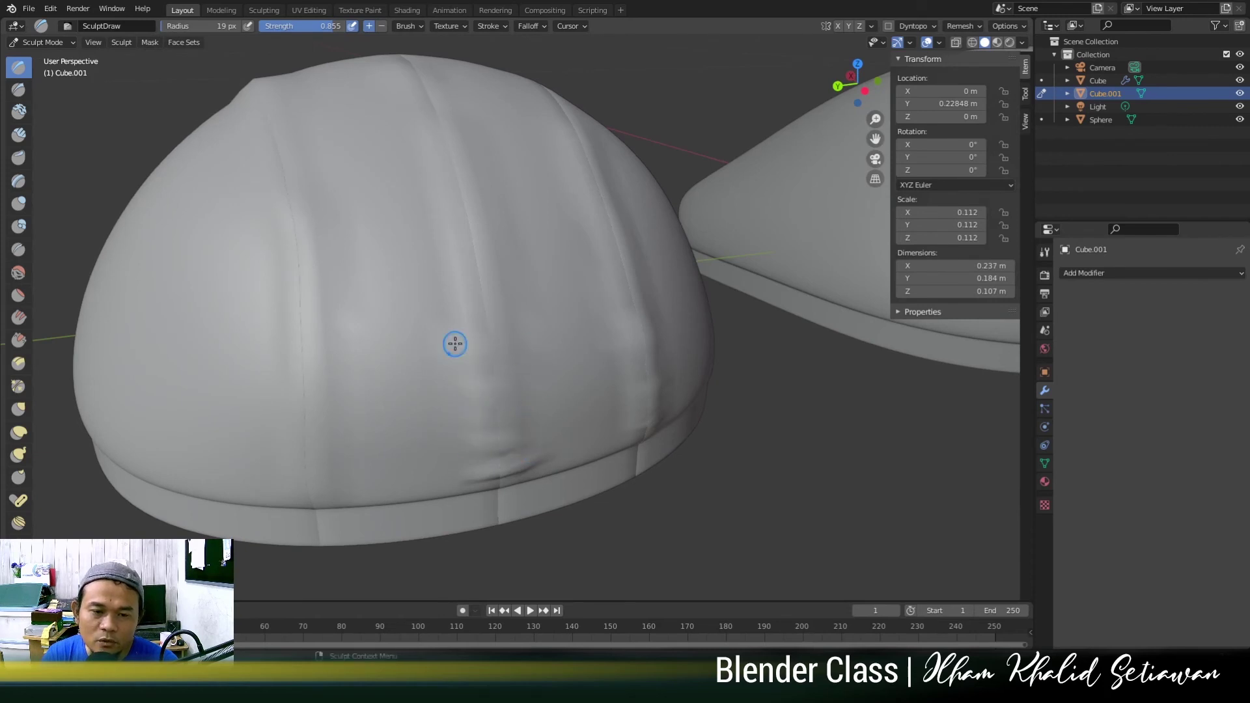
{"action": "scroll", "coordinate": [535, 350], "scroll_direction": "down", "scroll_amount": 2}
{"action": "mouse_move", "coordinate": [551, 370]}
{"action": "middle_mouse_down"}
{"action": "mouse_move", "coordinate": [508, 365]}
{"action": "mouse_move", "coordinate": [528, 370]}
{"action": "middle_mouse_up"}
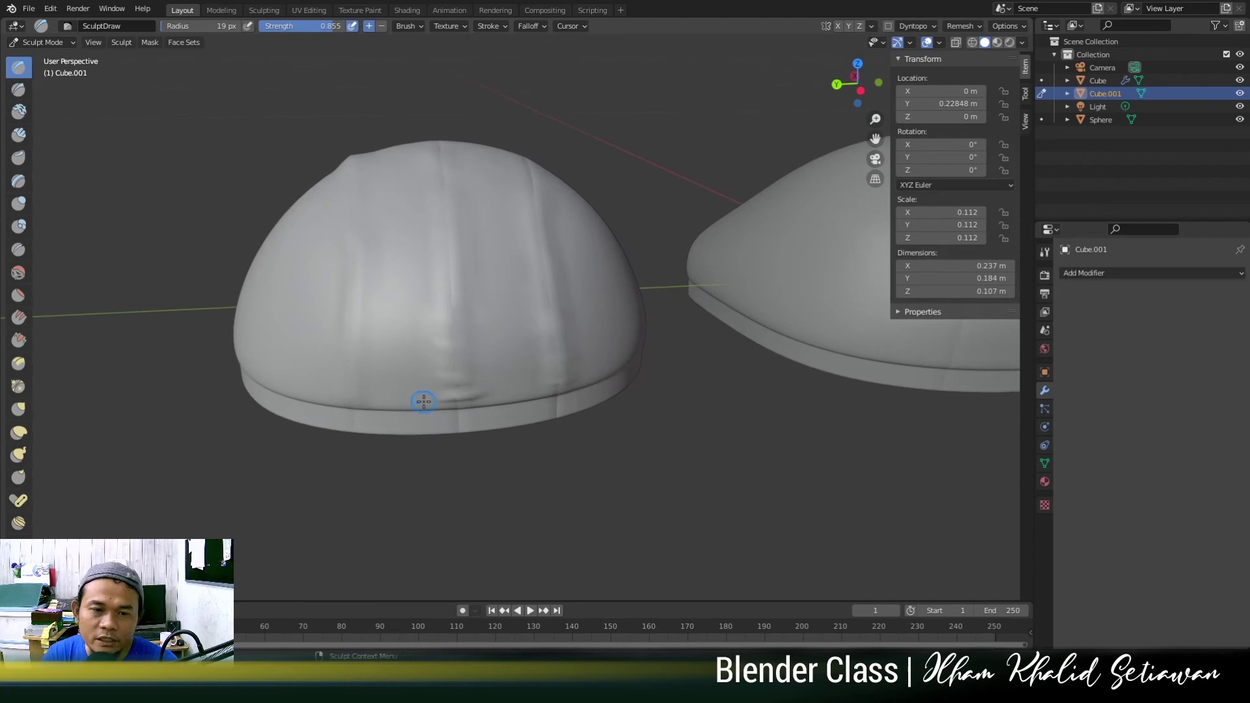
{"action": "middle_click_drag", "start_coordinate": [394, 407], "coordinate": [415, 406]}
{"action": "scroll", "coordinate": [414, 406], "scroll_direction": "up", "scroll_amount": 1}
{"action": "left_click_drag", "start_coordinate": [329, 422], "coordinate": [363, 420]}
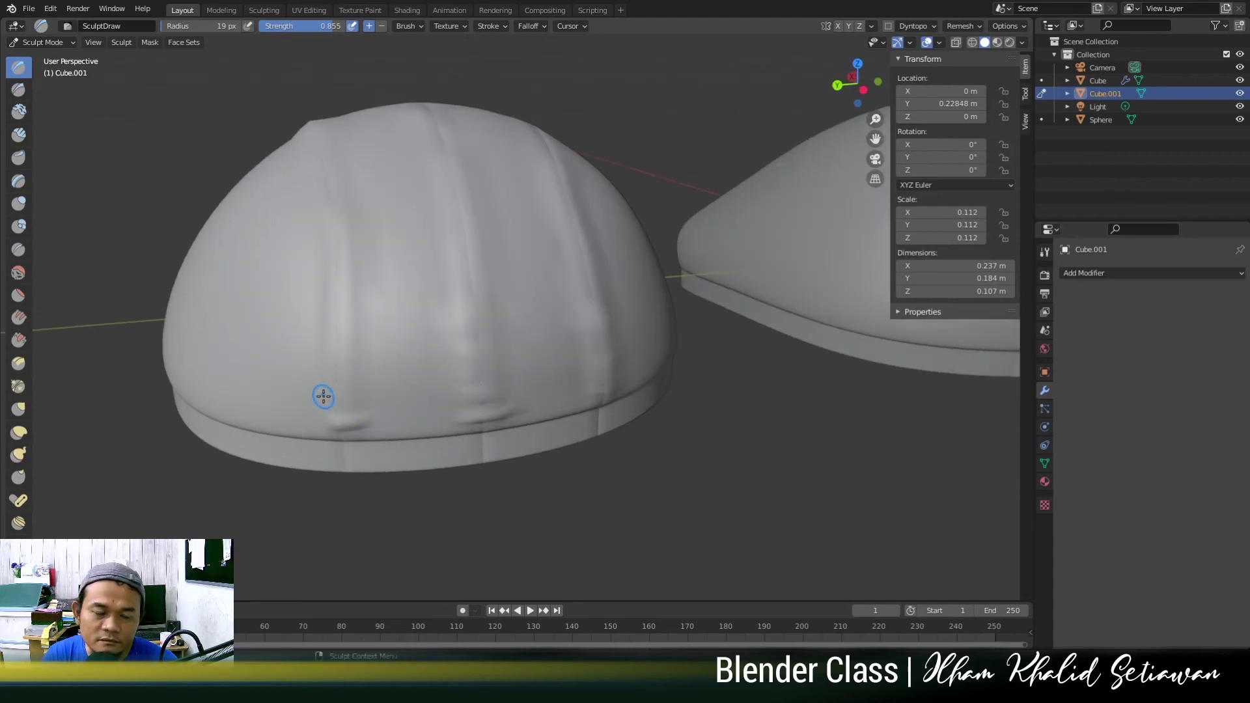
Stack further short creases up the seams above the existing rim wrinkles on the cap's back.
{"action": "middle_click_drag", "start_coordinate": [324, 397], "coordinate": [404, 413]}
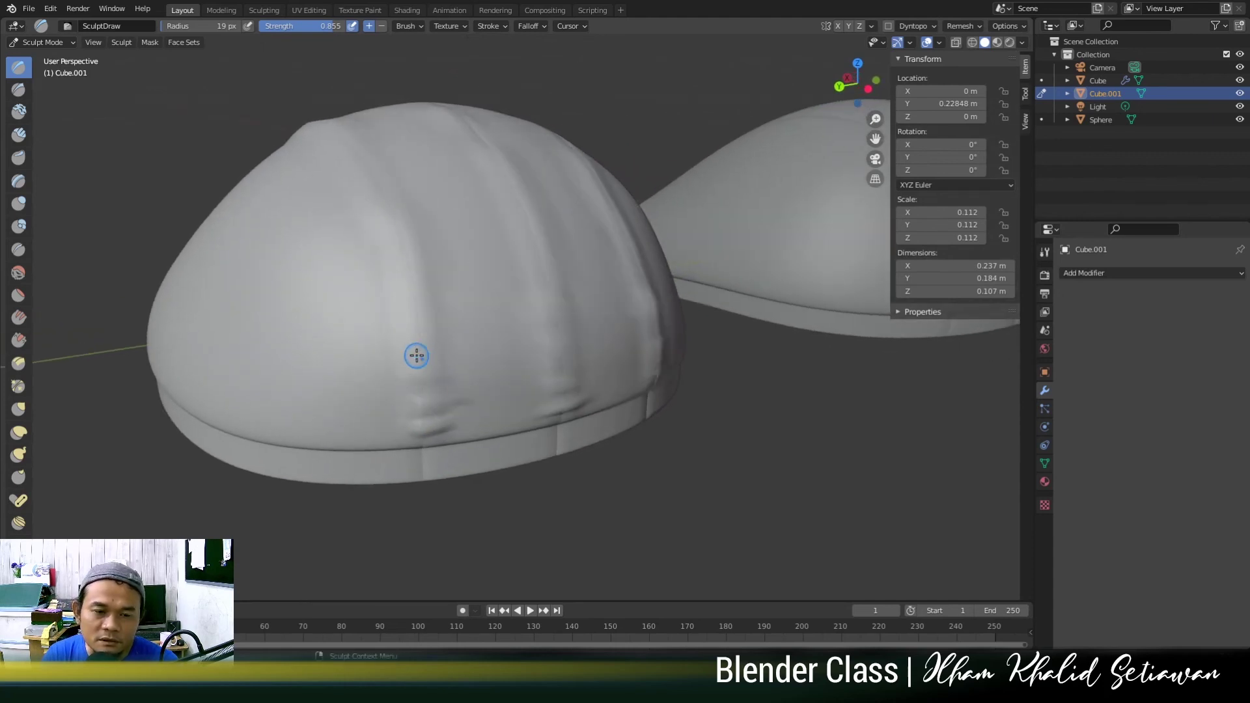
{"action": "middle_click_drag", "start_coordinate": [435, 316], "coordinate": [424, 316]}
{"action": "scroll", "coordinate": [424, 318], "scroll_direction": "up", "scroll_amount": 1}
{"action": "middle_click_drag", "start_coordinate": [486, 406], "coordinate": [489, 389]}
{"action": "left_click", "coordinate": [442, 370]}
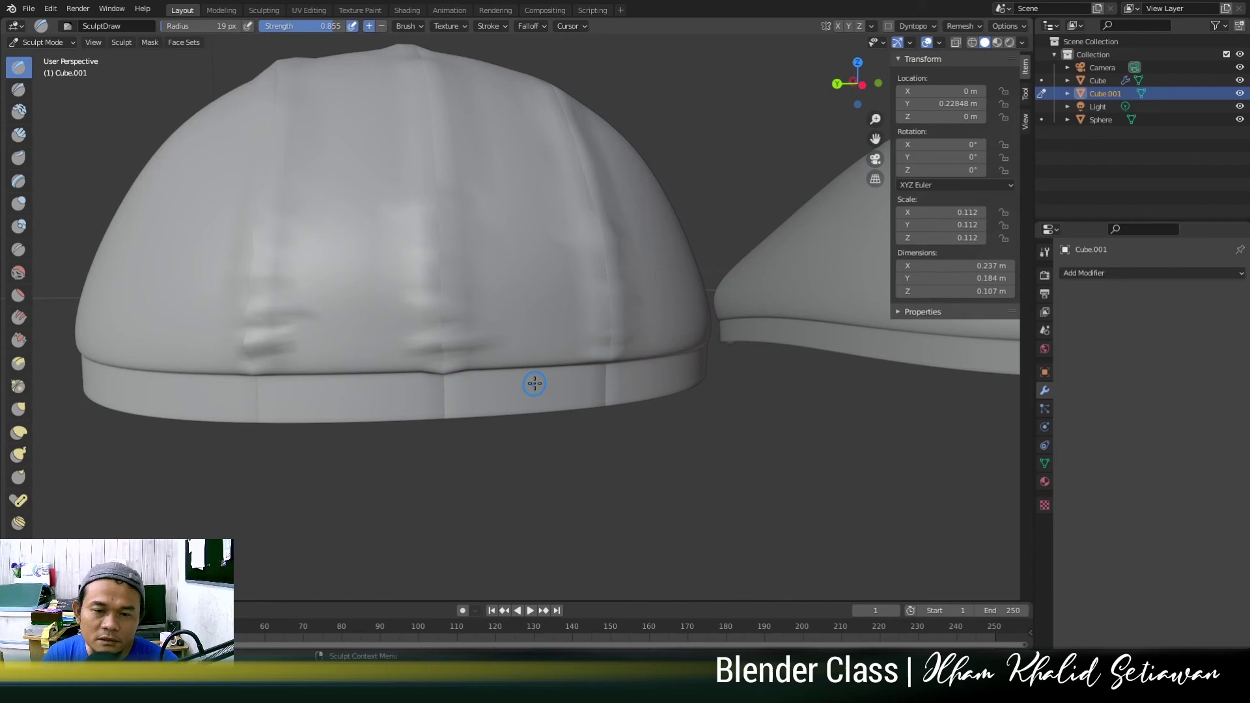
{"action": "mouse_move", "coordinate": [515, 399]}
{"action": "middle_mouse_down"}
{"action": "mouse_move", "coordinate": [528, 369]}
{"action": "mouse_move", "coordinate": [531, 395]}
{"action": "middle_mouse_up"}
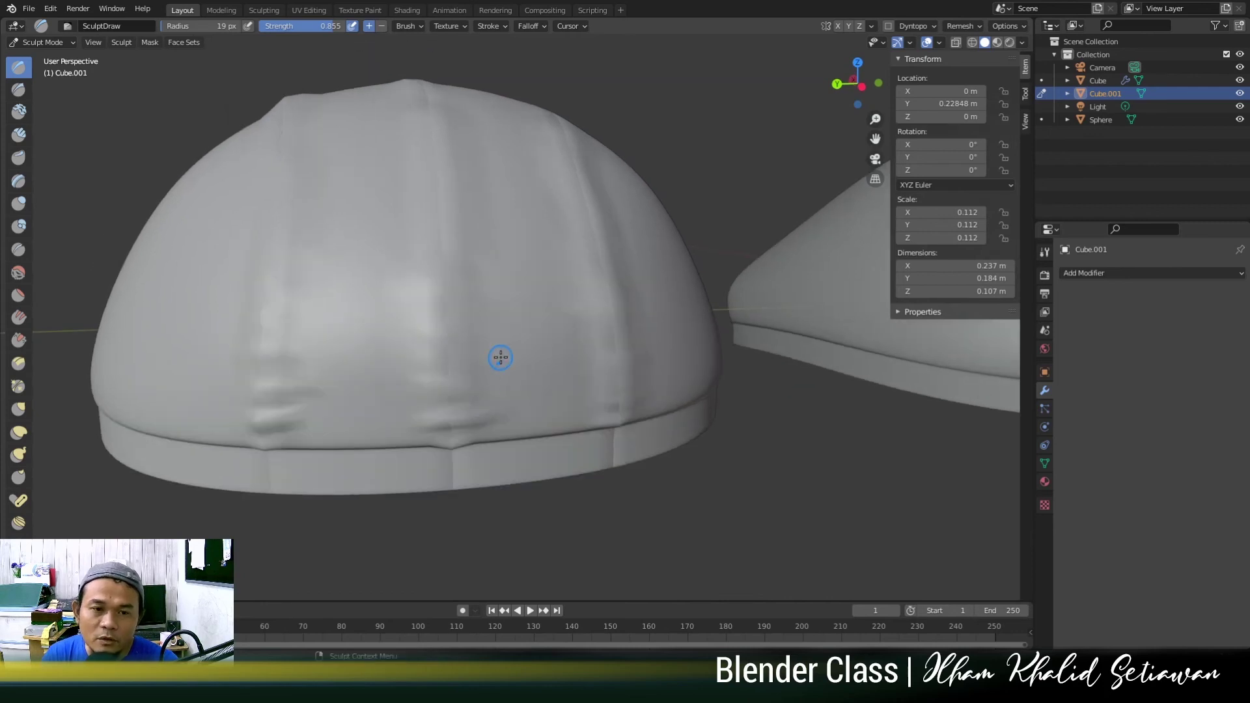
Add a Multiresolution modifier to the duplicated cap, subdivide it once, and sculpt a short crease at a seam's base.
{"action": "left_click", "coordinate": [1130, 276]}
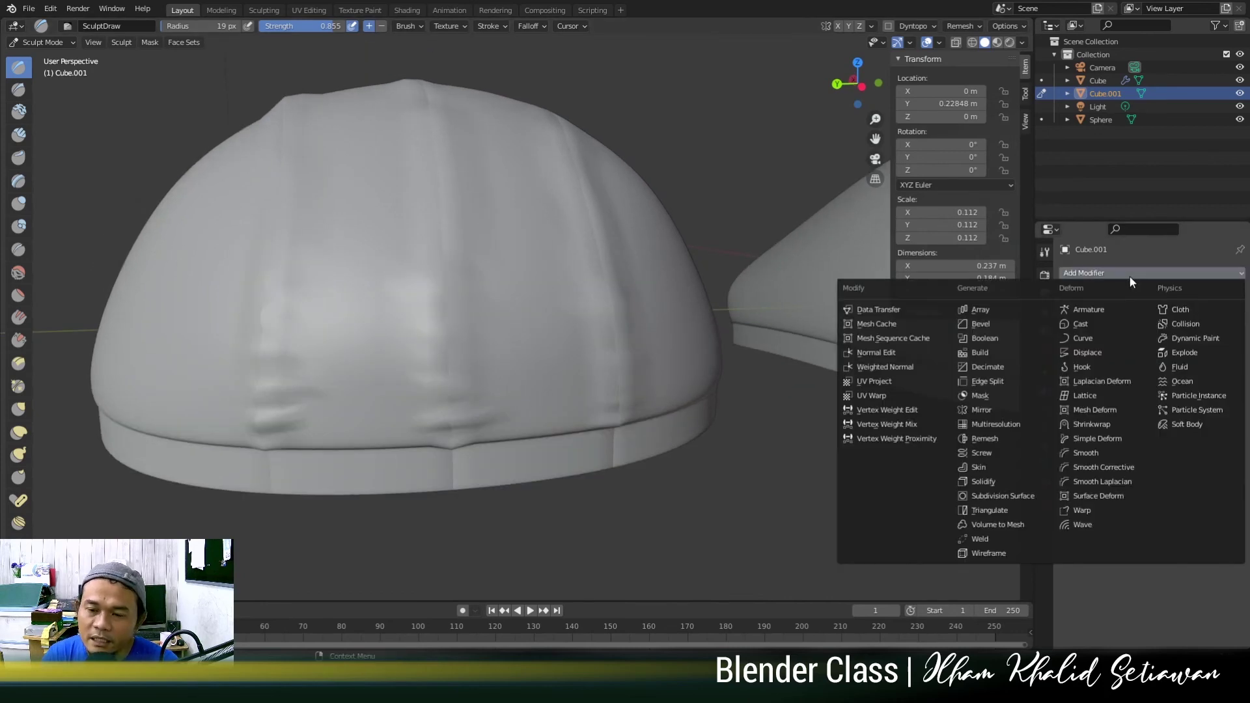
{"action": "left_click", "coordinate": [1023, 428]}
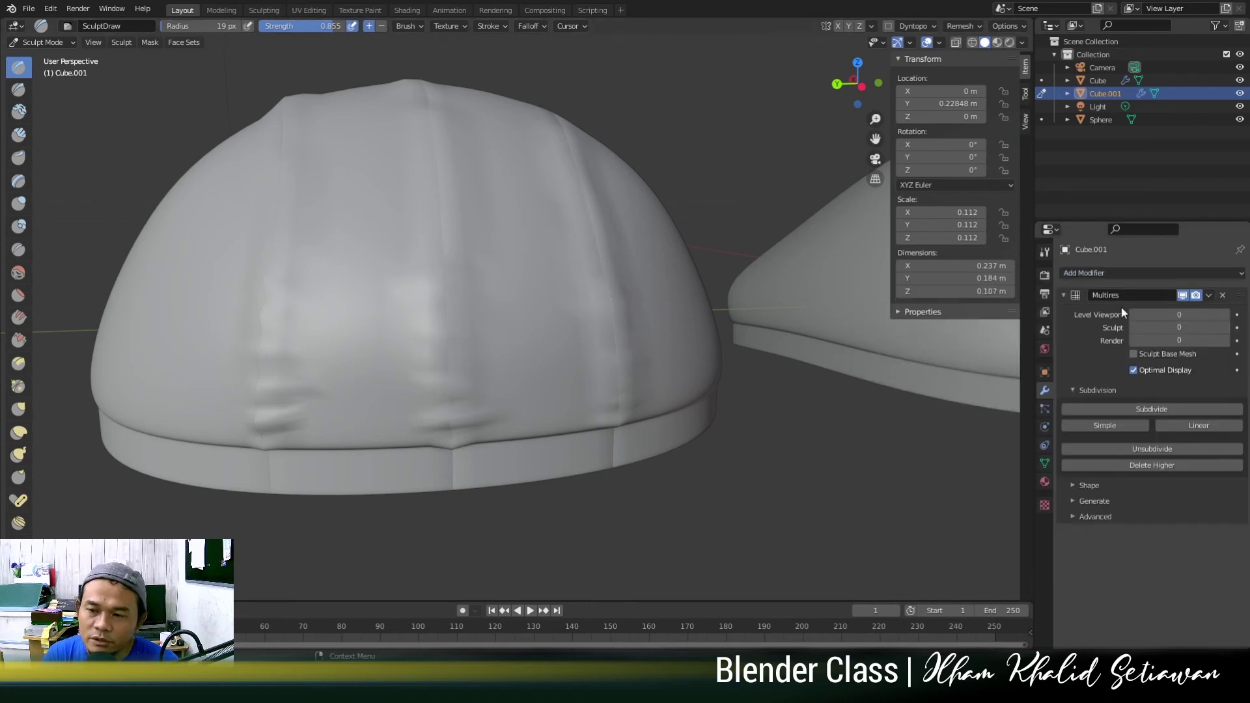
{"action": "left_click", "coordinate": [1146, 408]}
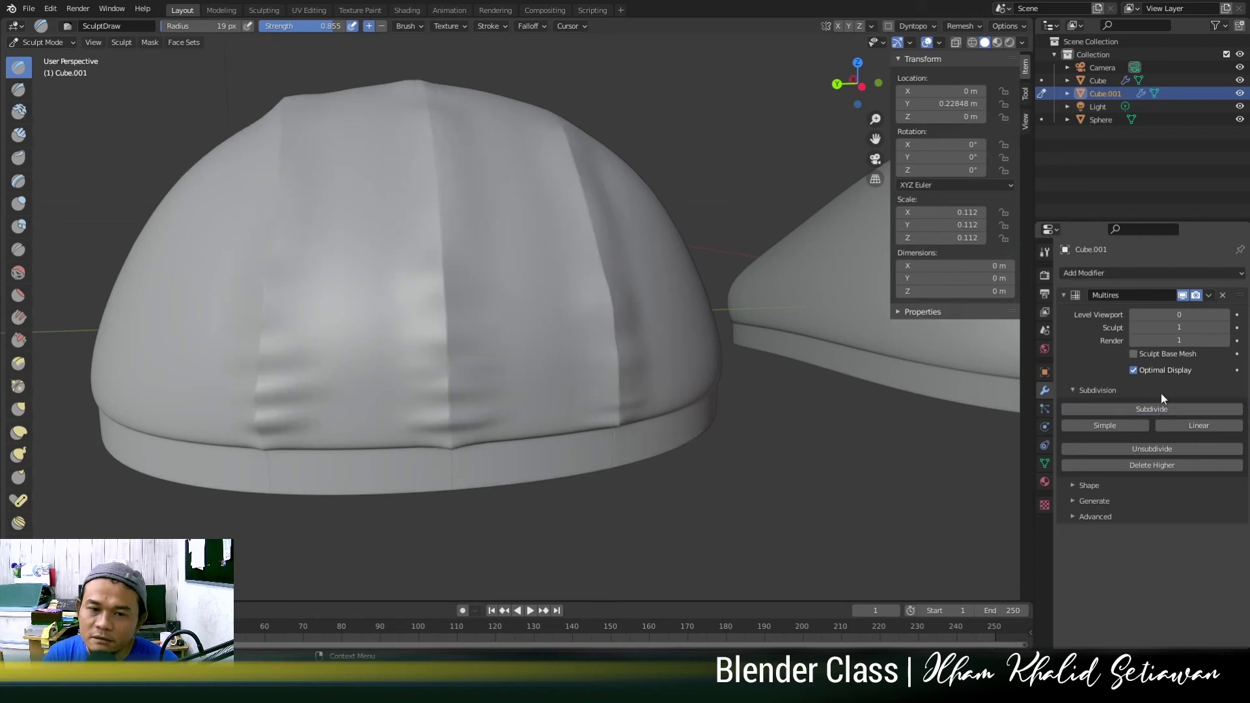
{"action": "middle_click_drag", "start_coordinate": [659, 347], "coordinate": [610, 370]}
{"action": "left_click_drag", "start_coordinate": [555, 378], "coordinate": [564, 377]}
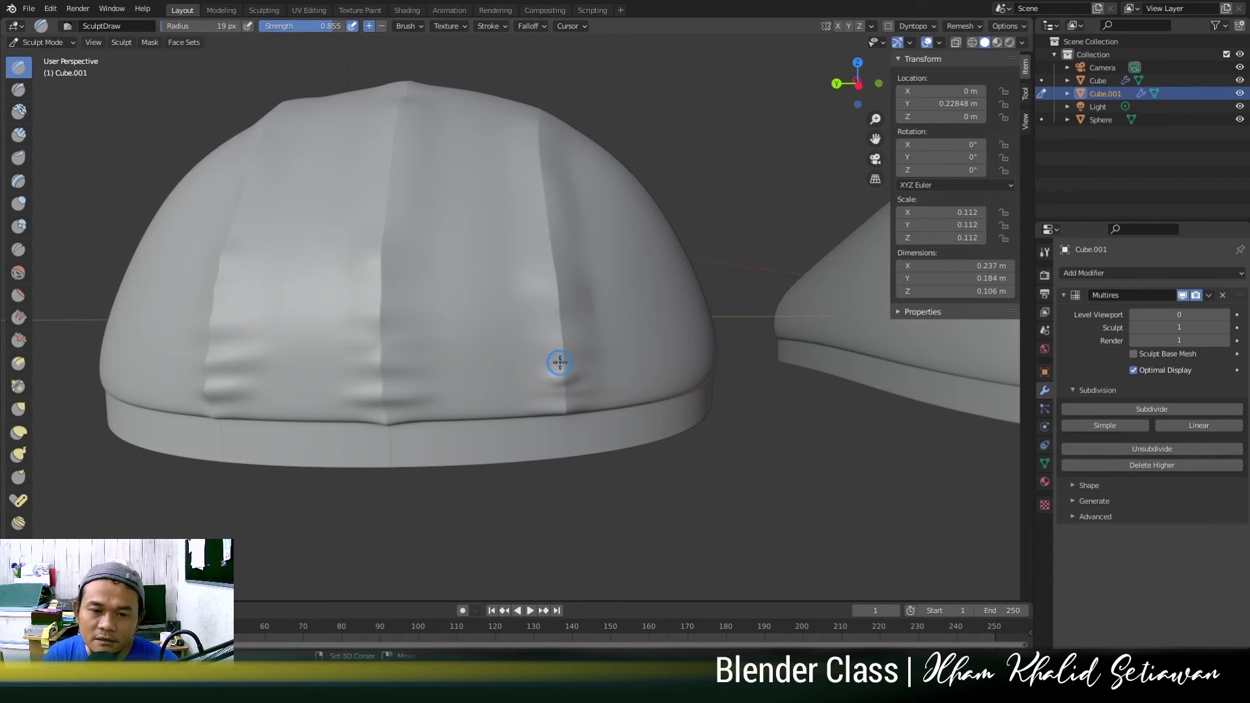
Set the Draw brush radius to 32 px and strength to 0.448, and sculpt wider wrinkles above the rim across the back panels and sides.
{"action": "key", "text": "shift+f"}
{"action": "left_click", "coordinate": [559, 363]}
{"action": "key", "text": "f"}
{"action": "left_click", "coordinate": [559, 365]}
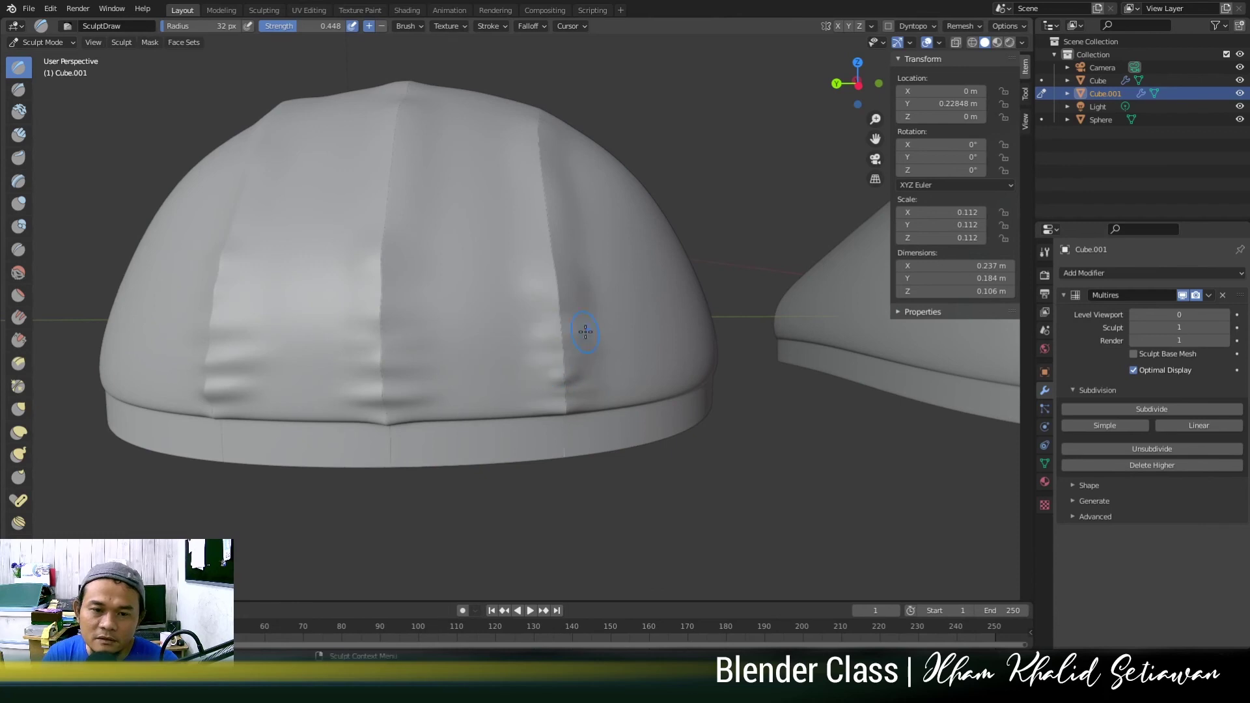
{"action": "middle_click_drag", "start_coordinate": [586, 332], "coordinate": [542, 352]}
{"action": "mouse_move", "coordinate": [534, 264]}
{"action": "middle_mouse_down"}
{"action": "mouse_move", "coordinate": [447, 324]}
{"action": "mouse_move", "coordinate": [549, 329]}
{"action": "mouse_move", "coordinate": [496, 332]}
{"action": "middle_mouse_up"}
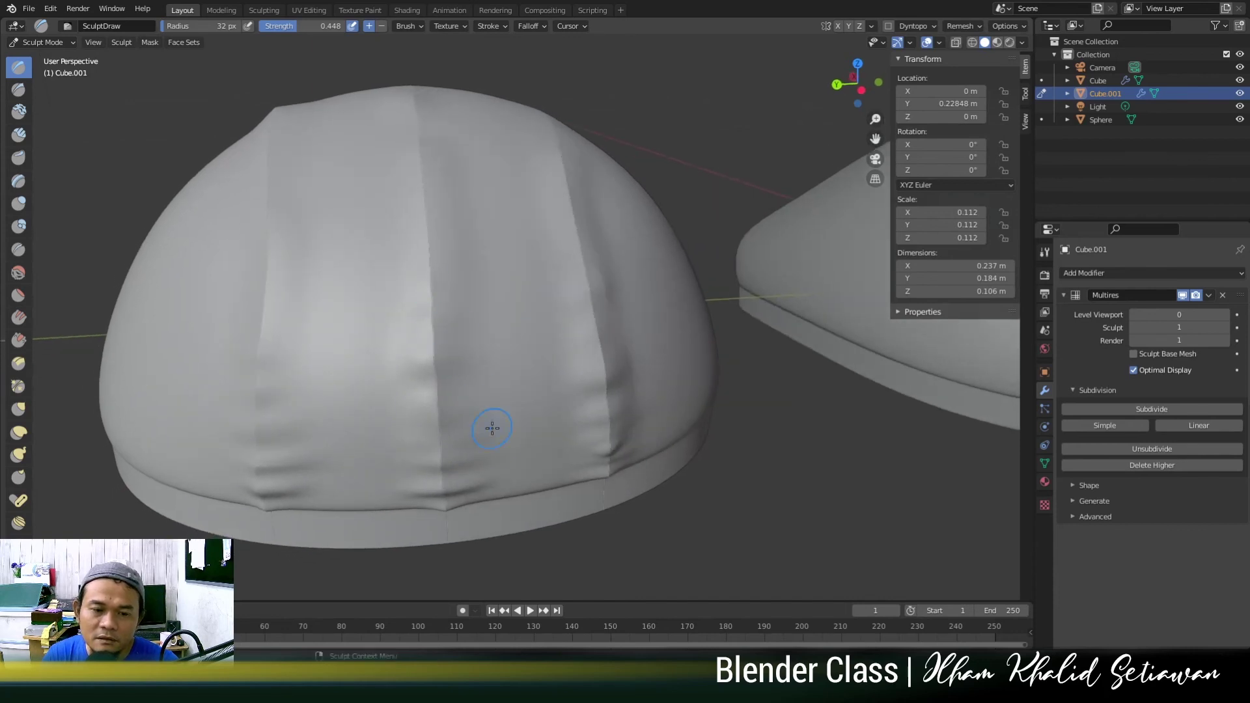
{"action": "middle_click_drag", "start_coordinate": [491, 427], "coordinate": [477, 439]}
{"action": "mouse_move", "coordinate": [494, 397]}
{"action": "middle_mouse_down"}
{"action": "mouse_move", "coordinate": [394, 407]}
{"action": "mouse_move", "coordinate": [545, 399]}
{"action": "mouse_move", "coordinate": [455, 377]}
{"action": "middle_mouse_up"}
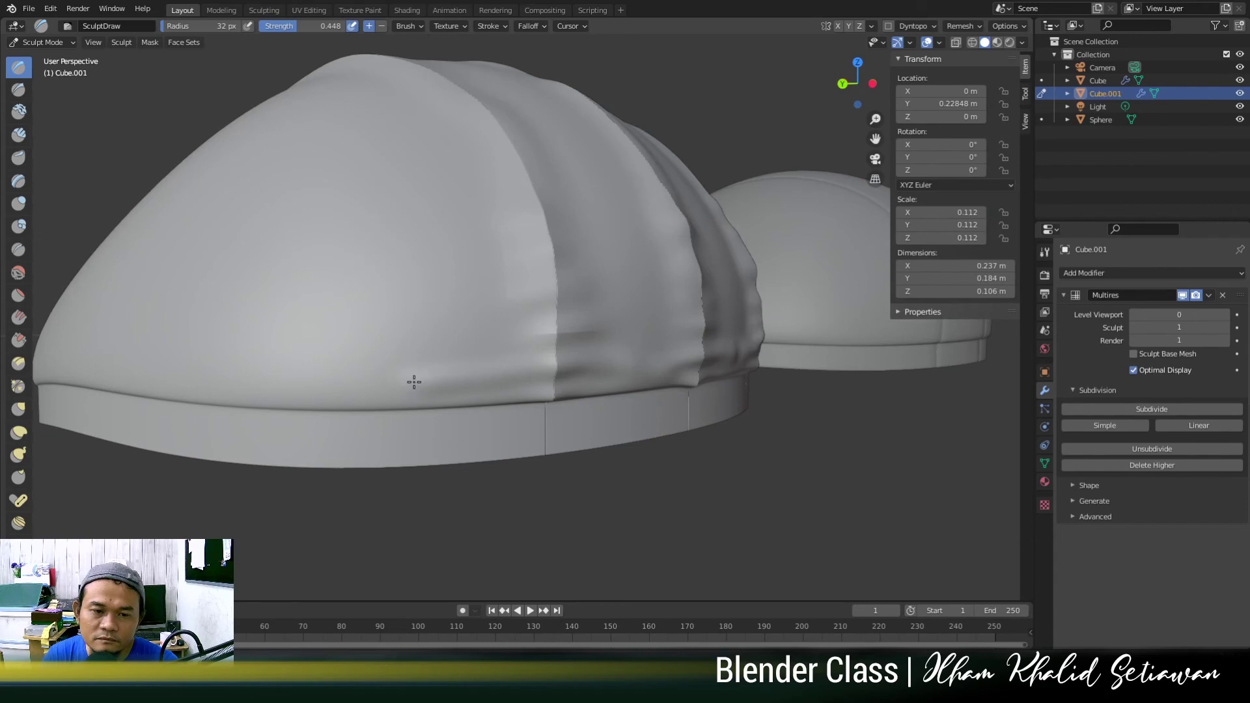
{"action": "middle_click_drag", "start_coordinate": [299, 373], "coordinate": [450, 369]}
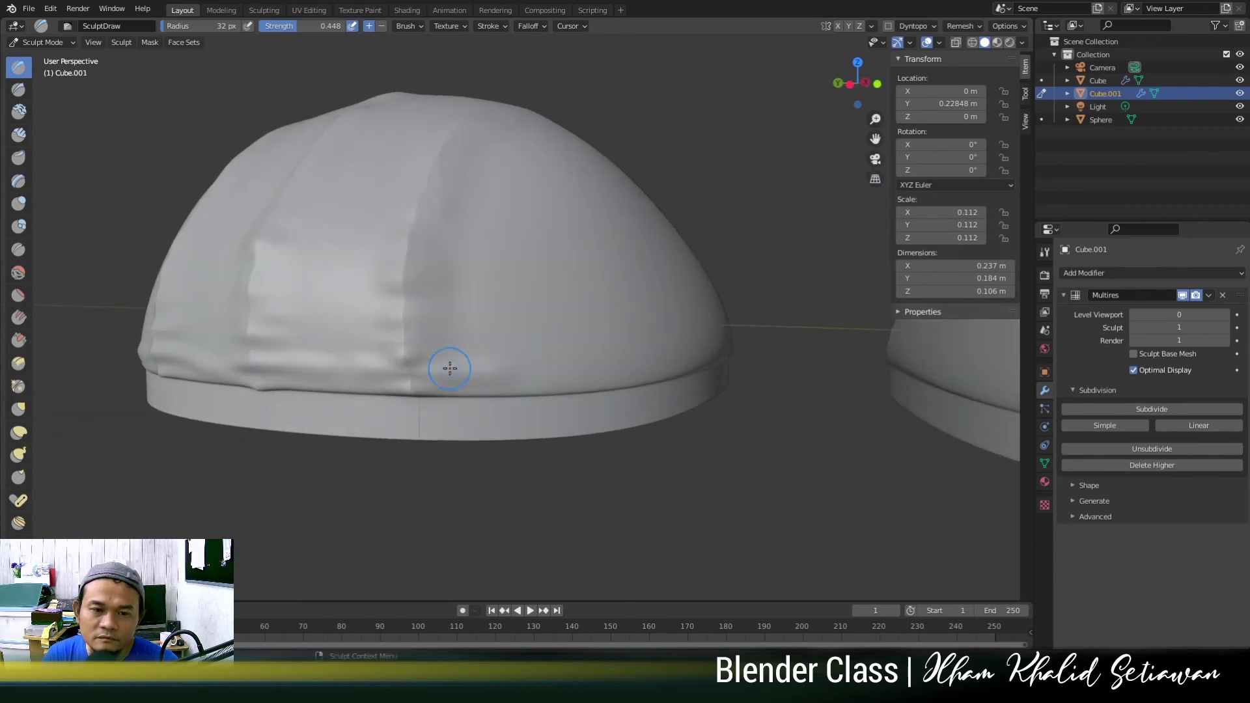
Set the Draw brush strength to 0.278 and sculpt softer wrinkles running along the rim across the cap's sides and back panels.
{"action": "middle_click_drag", "start_coordinate": [651, 384], "coordinate": [515, 416]}
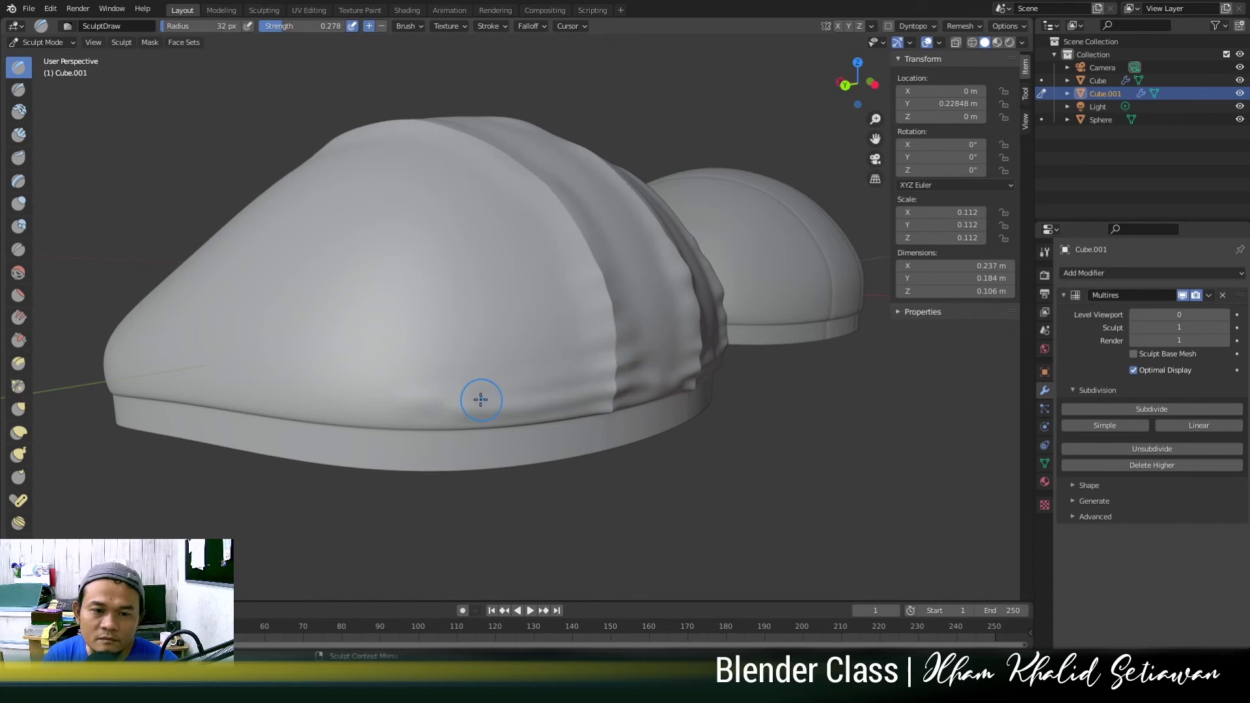
{"action": "mouse_move", "coordinate": [629, 360]}
{"action": "middle_mouse_down"}
{"action": "mouse_move", "coordinate": [482, 355]}
{"action": "mouse_move", "coordinate": [527, 327]}
{"action": "mouse_move", "coordinate": [557, 339]}
{"action": "middle_mouse_up"}
{"action": "middle_click_drag", "start_coordinate": [399, 330], "coordinate": [452, 329]}
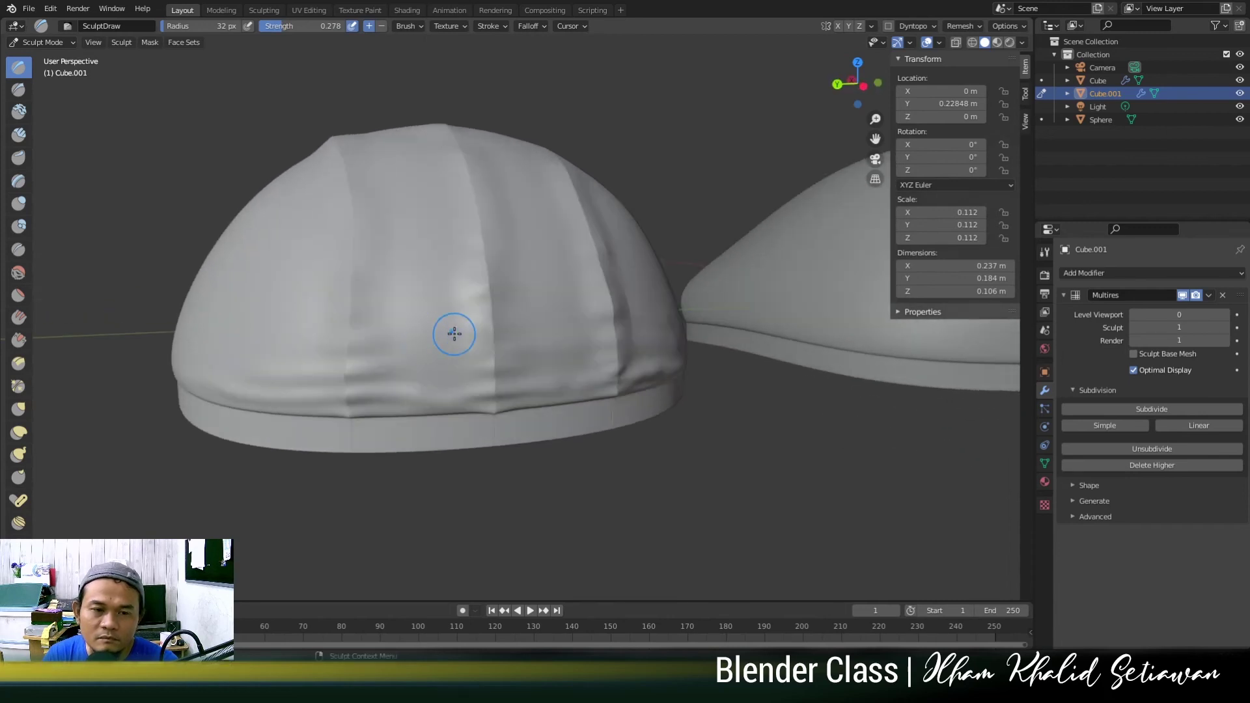
{"action": "mouse_move", "coordinate": [561, 287]}
{"action": "middle_mouse_down"}
{"action": "mouse_move", "coordinate": [419, 296]}
{"action": "mouse_move", "coordinate": [497, 302]}
{"action": "middle_mouse_up"}
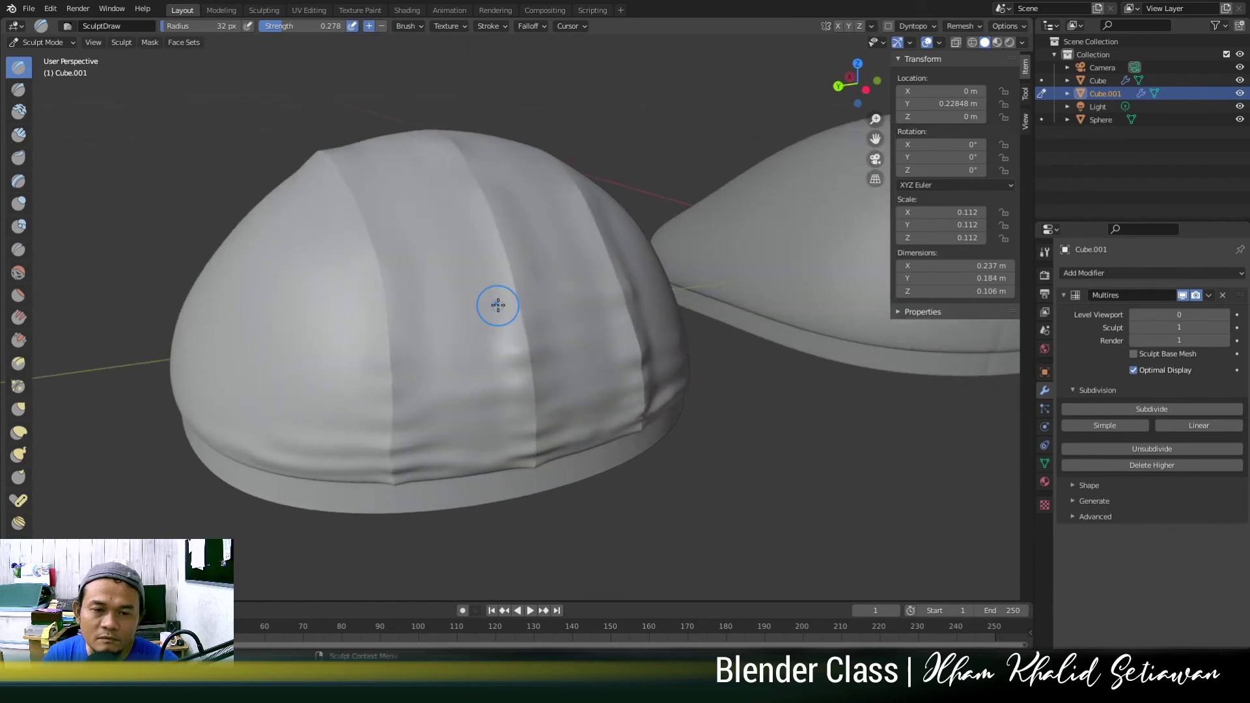
Sculpt subtle horizontal wrinkles higher up between the back seams of the duplicated cap and refine those above the rim.
{"action": "scroll", "coordinate": [443, 359], "scroll_direction": "down", "scroll_amount": 4}
{"action": "middle_click_drag", "start_coordinate": [503, 346], "coordinate": [582, 291]}
{"action": "scroll", "coordinate": [491, 391], "scroll_direction": "up", "scroll_amount": 5}
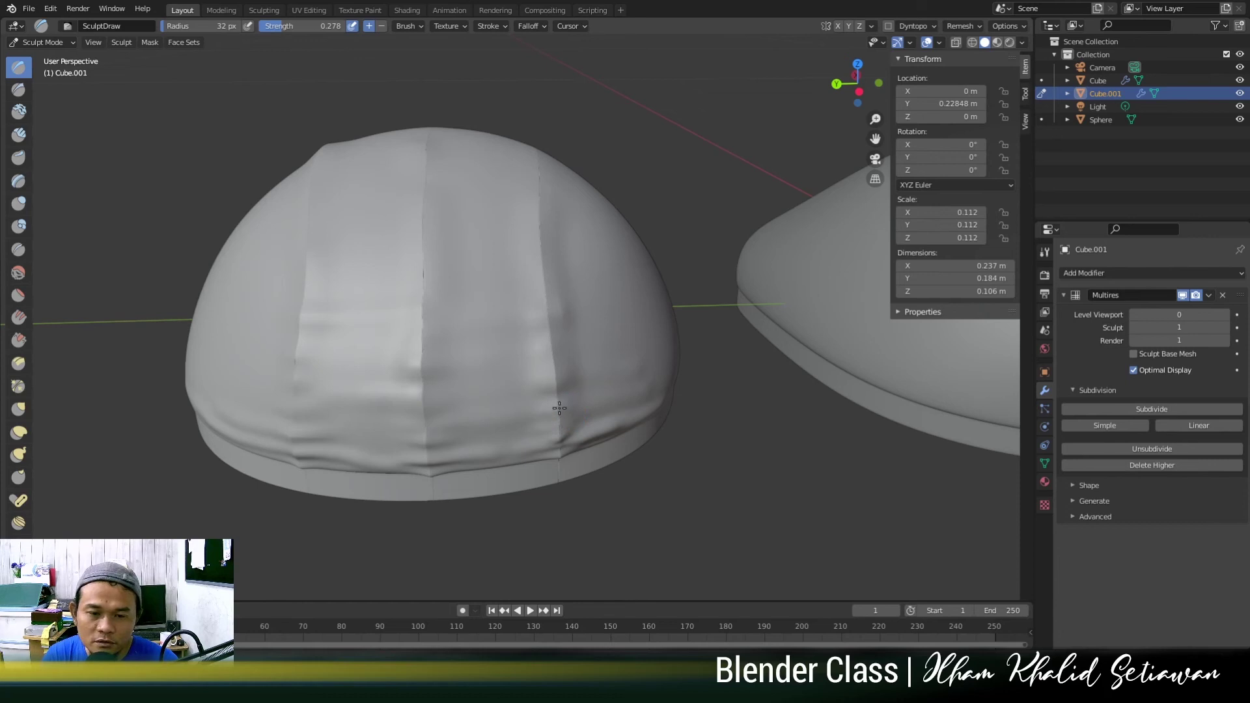
{"action": "mouse_move", "coordinate": [538, 338]}
{"action": "middle_mouse_down"}
{"action": "mouse_move", "coordinate": [554, 360]}
{"action": "mouse_move", "coordinate": [641, 320]}
{"action": "middle_mouse_up"}
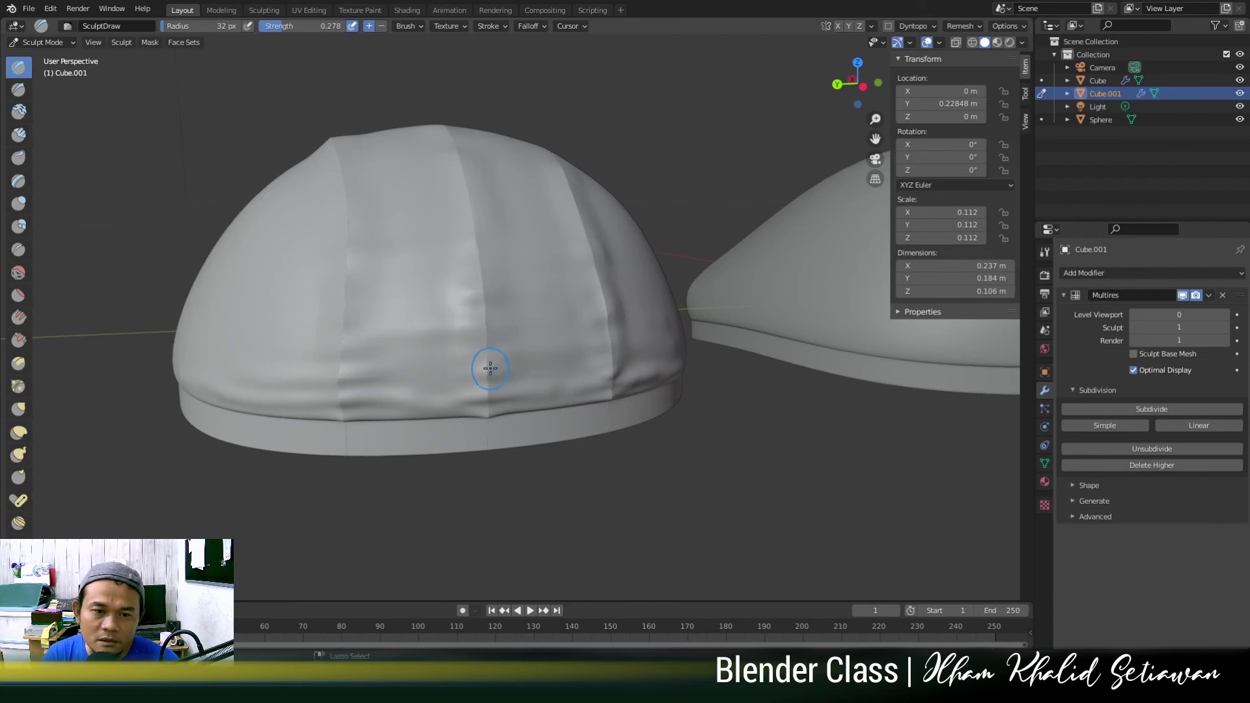
{"action": "middle_click_drag", "start_coordinate": [480, 369], "coordinate": [581, 383]}
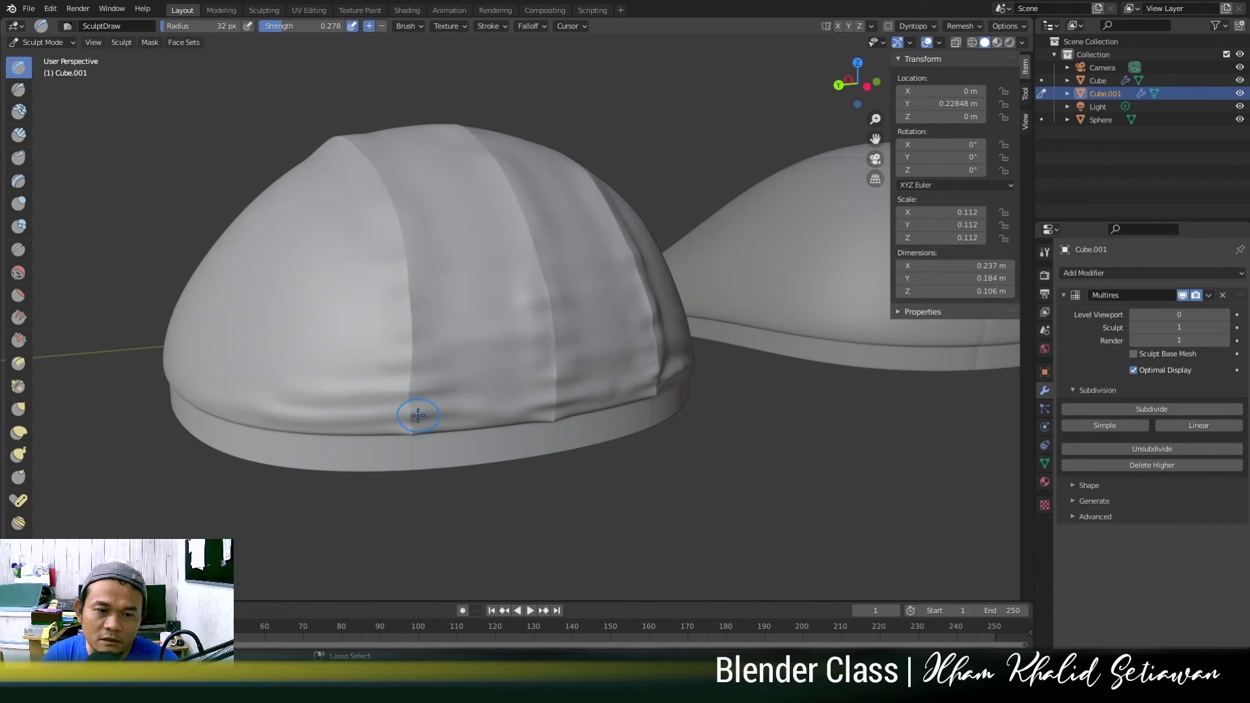
Sculpt horizontal wrinkles just above the rim along one side panel of the duplicated cap.
{"action": "middle_click_drag", "start_coordinate": [438, 326], "coordinate": [460, 349]}
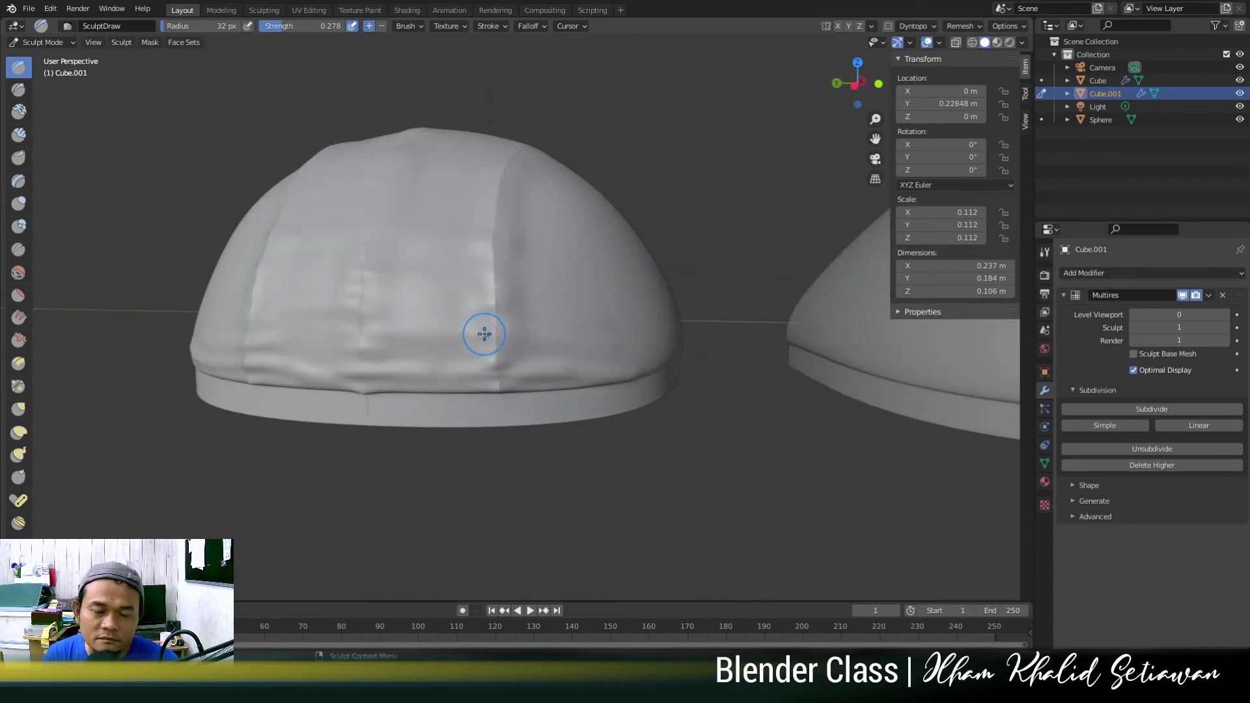
{"action": "middle_click_drag", "start_coordinate": [379, 302], "coordinate": [508, 419]}
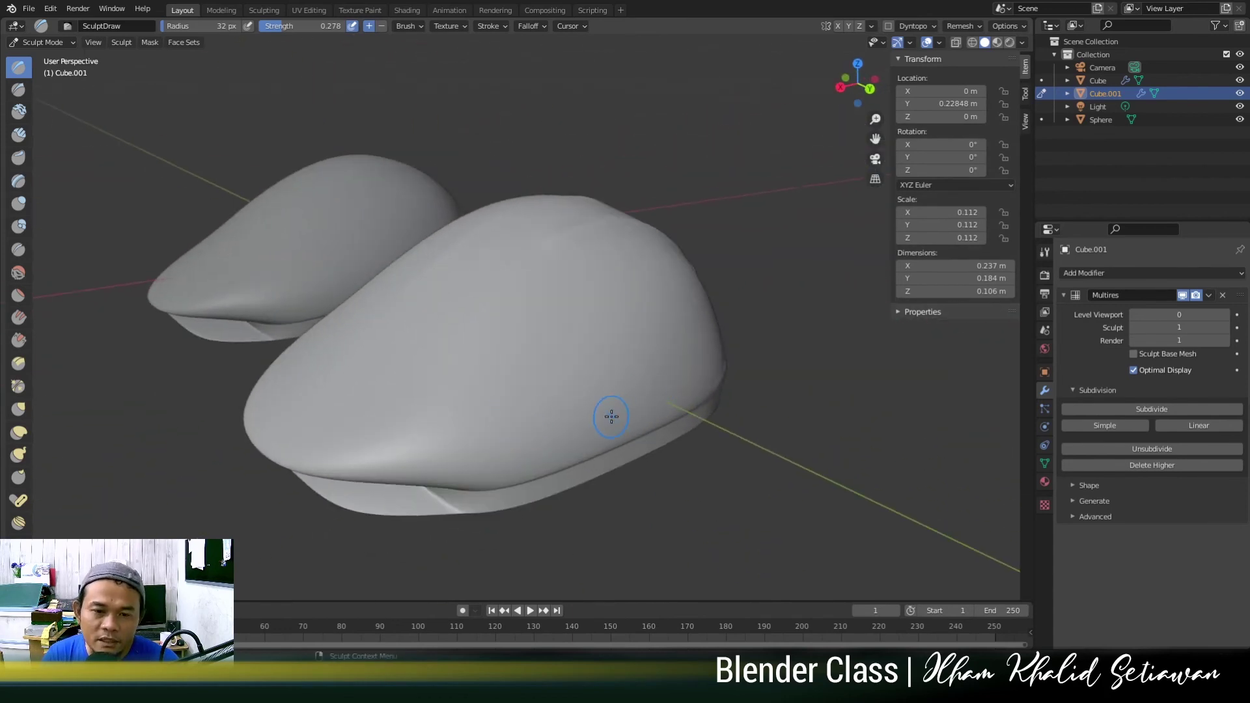
{"action": "middle_click_drag", "start_coordinate": [608, 413], "coordinate": [664, 403]}
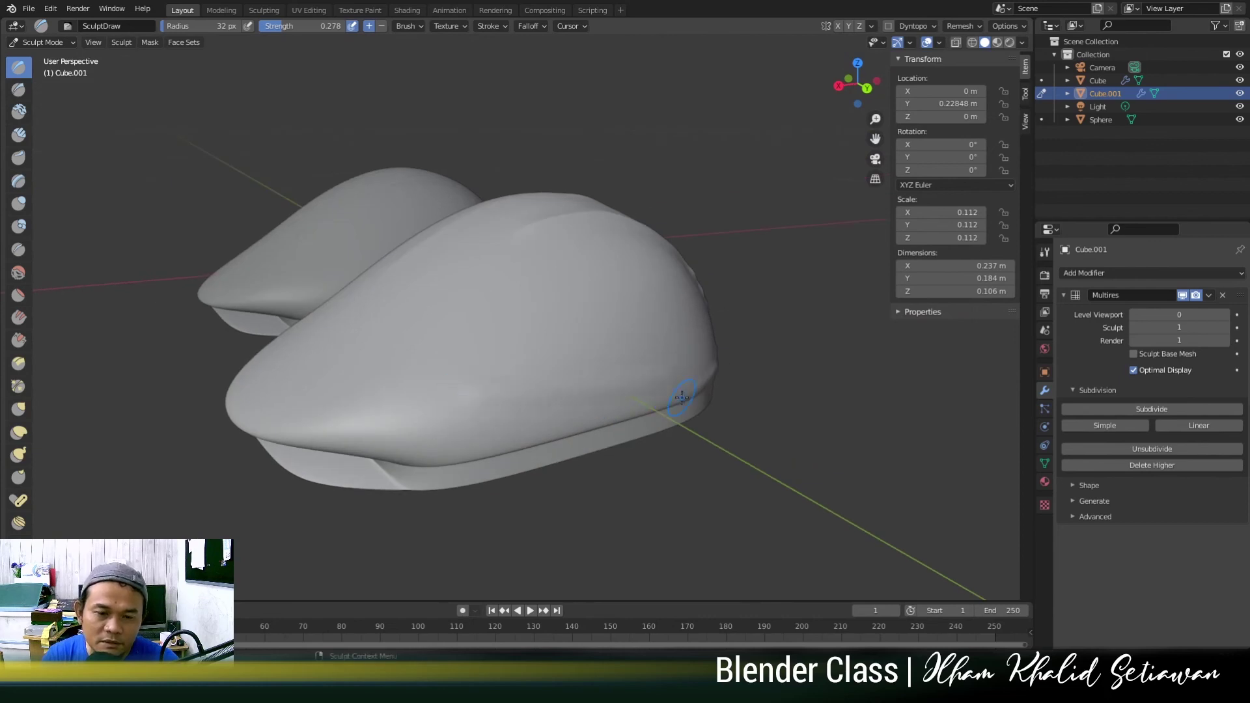
{"action": "middle_click_drag", "start_coordinate": [690, 373], "coordinate": [674, 356]}
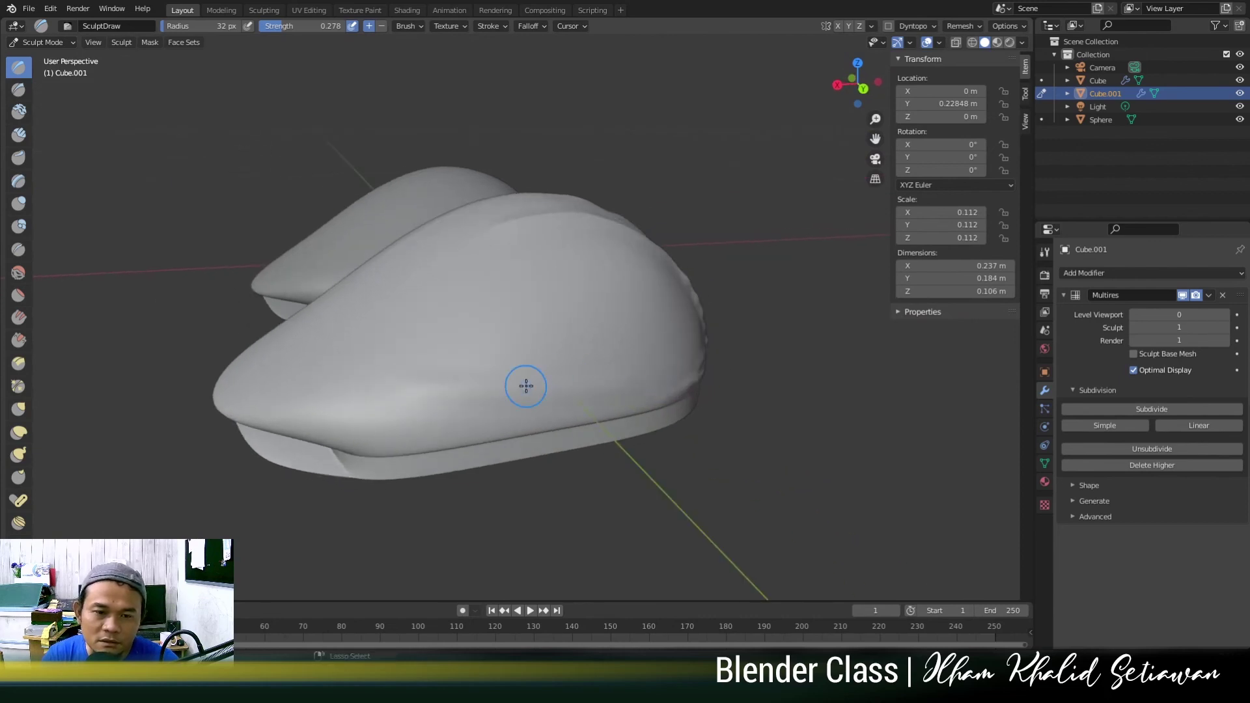
{"action": "middle_click_drag", "start_coordinate": [526, 387], "coordinate": [601, 400]}
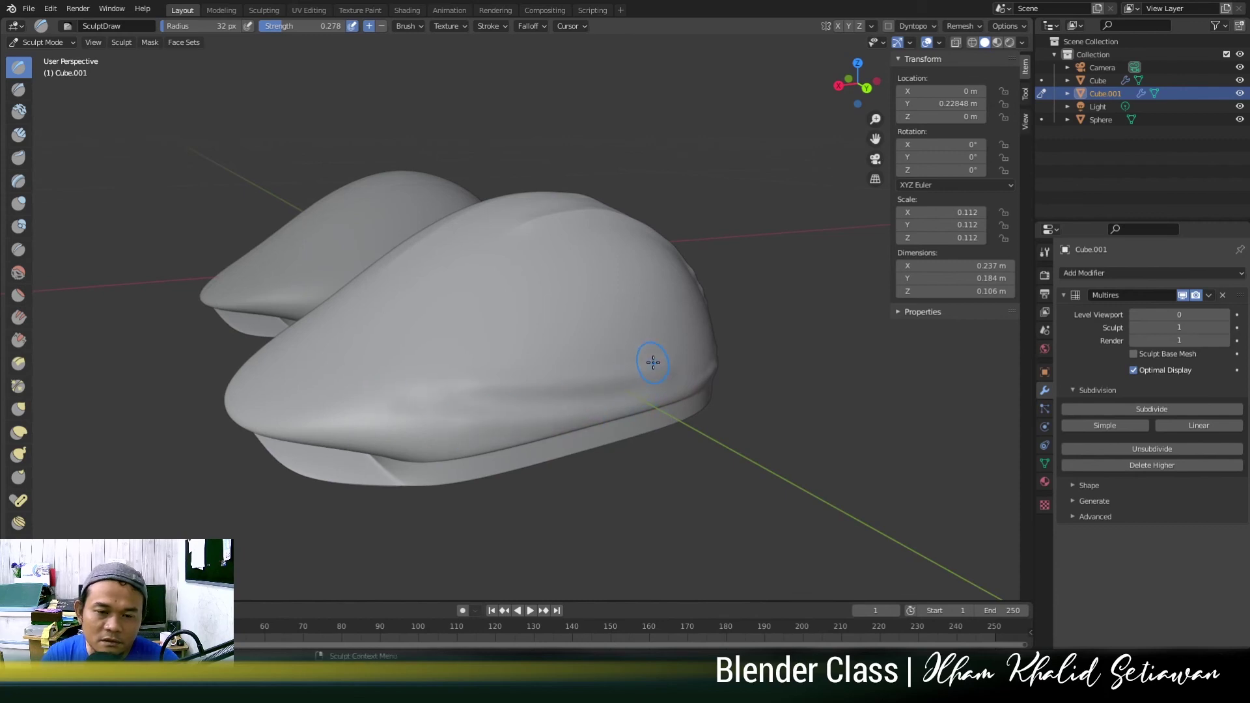
{"action": "middle_click_drag", "start_coordinate": [419, 397], "coordinate": [713, 363]}
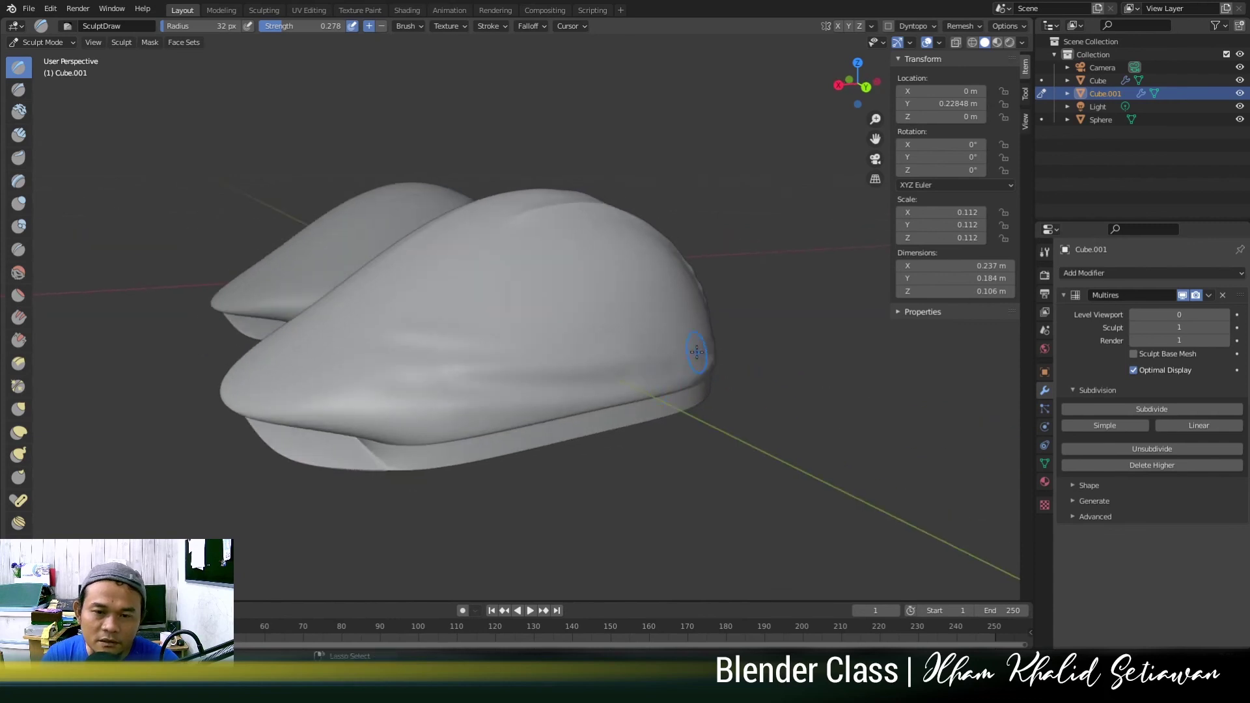
{"action": "middle_click_drag", "start_coordinate": [468, 387], "coordinate": [496, 383]}
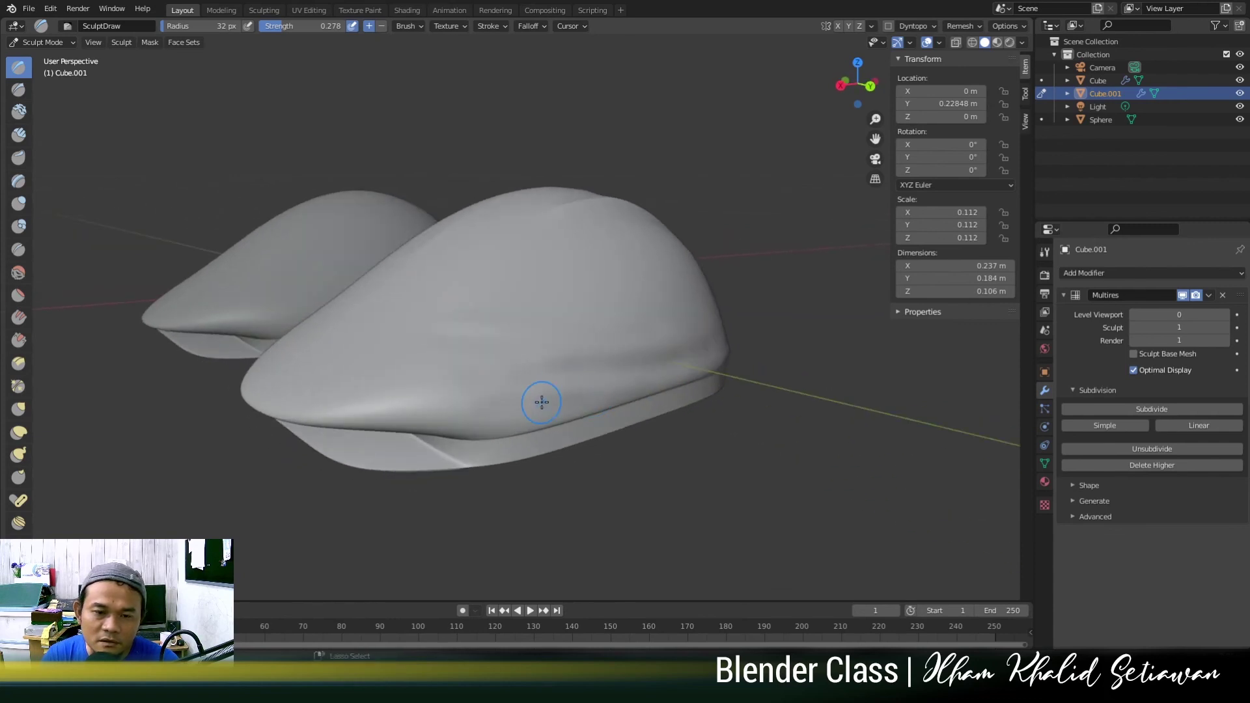
Sculpt matching horizontal wrinkles above the rim on the opposite side panel of the duplicated cap.
{"action": "middle_click_drag", "start_coordinate": [315, 397], "coordinate": [566, 409]}
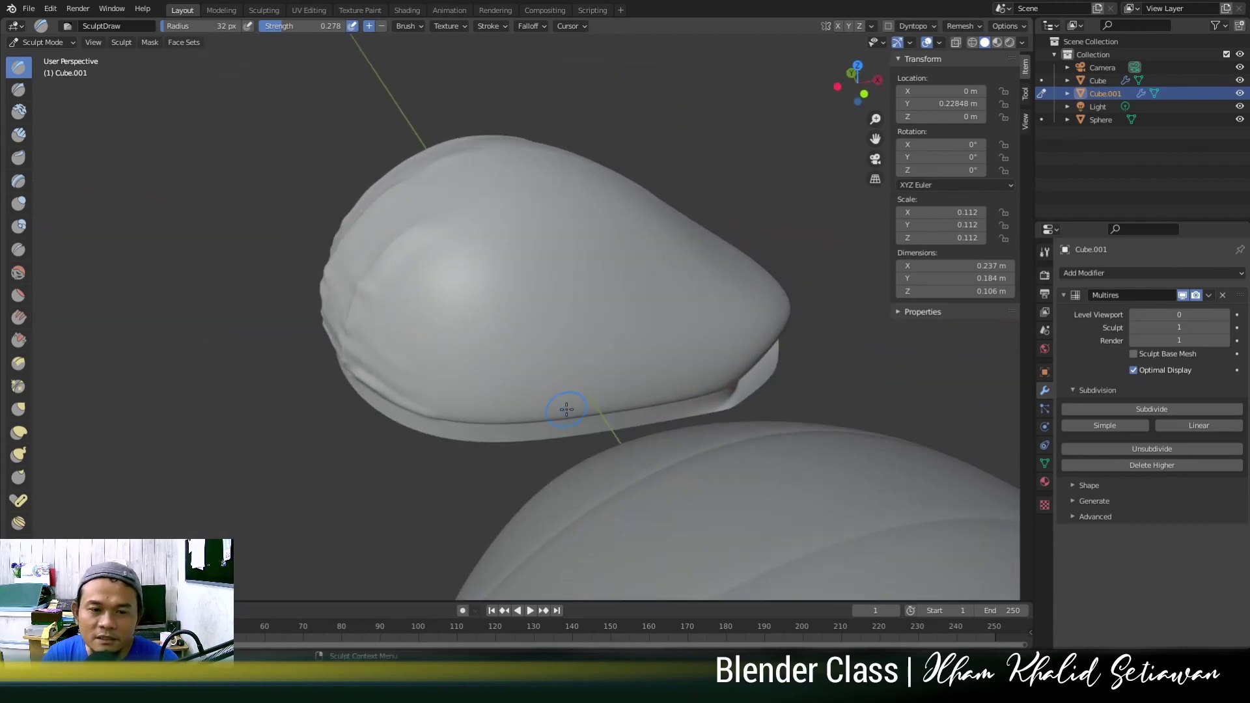
{"action": "middle_click_drag", "start_coordinate": [634, 374], "coordinate": [561, 382]}
{"action": "scroll", "coordinate": [560, 382], "scroll_direction": "up", "scroll_amount": 2}
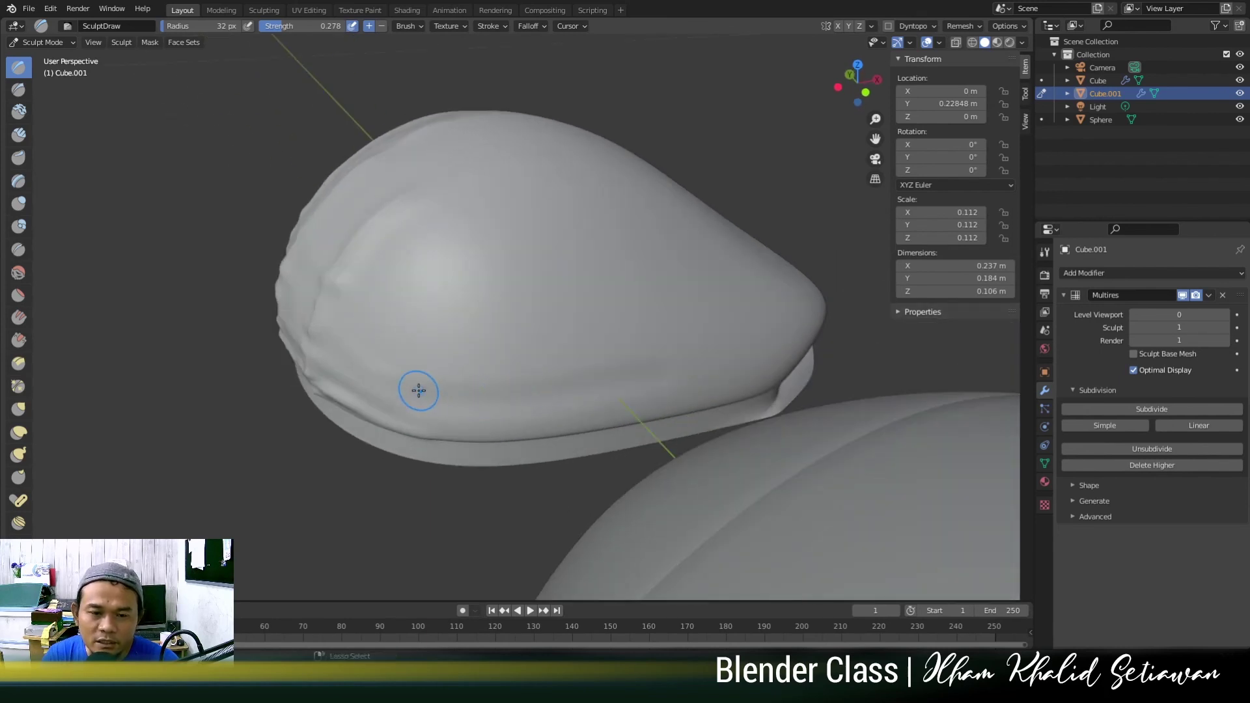
{"action": "left_click_drag", "start_coordinate": [414, 355], "coordinate": [531, 353]}
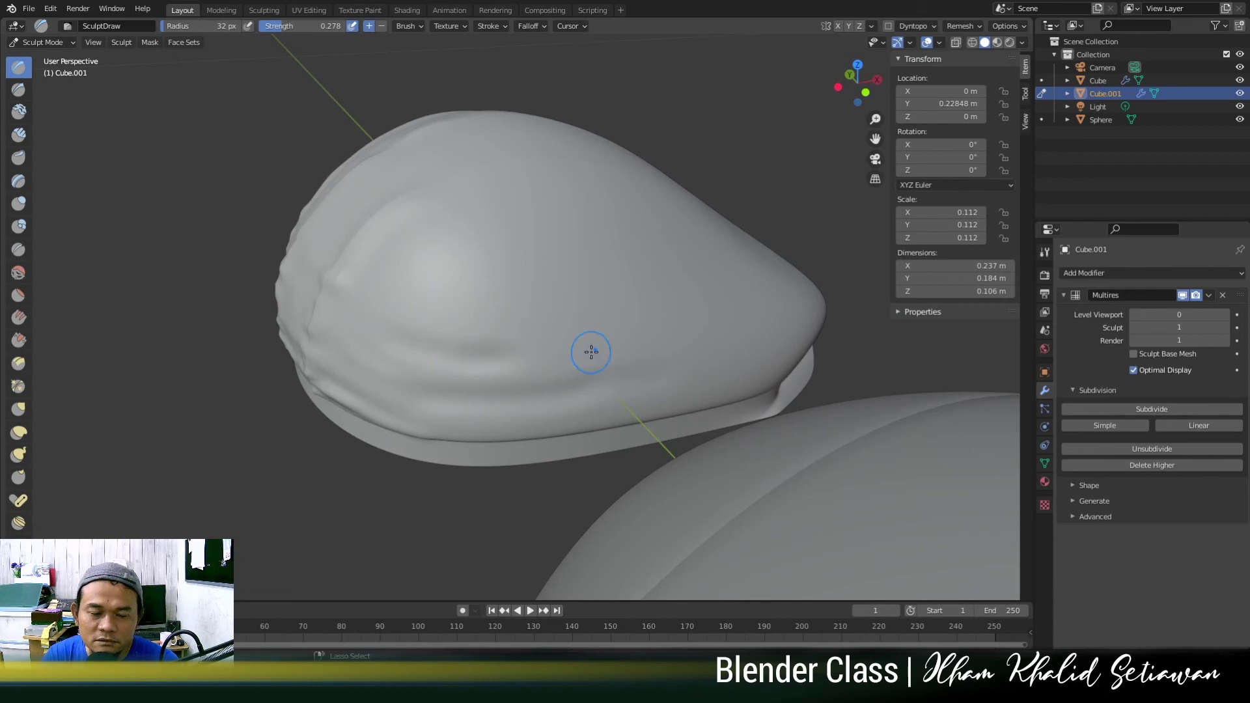
{"action": "middle_click_drag", "start_coordinate": [731, 392], "coordinate": [698, 398]}
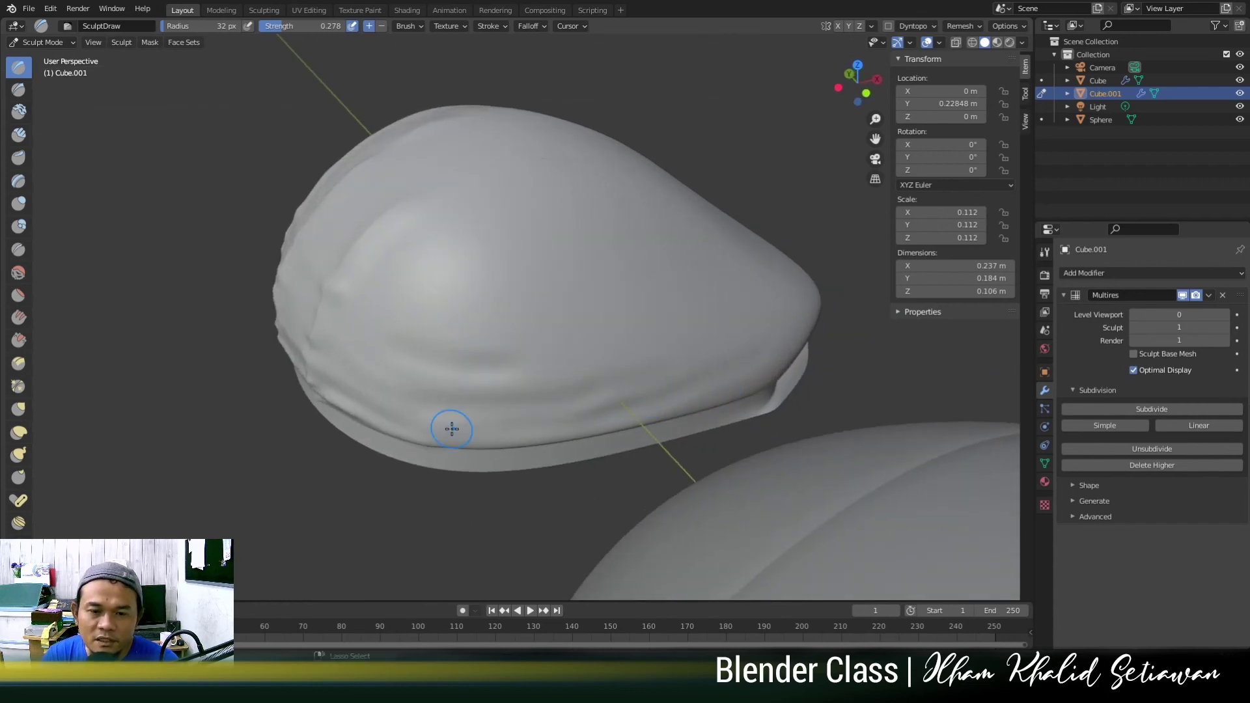
Extend the side wrinkles between the back seam and the visor, and reduce the Draw brush radius to 24 px.
{"action": "mouse_move", "coordinate": [469, 419]}
{"action": "middle_mouse_down"}
{"action": "mouse_move", "coordinate": [596, 387]}
{"action": "mouse_move", "coordinate": [522, 358]}
{"action": "mouse_move", "coordinate": [630, 377]}
{"action": "middle_mouse_up"}
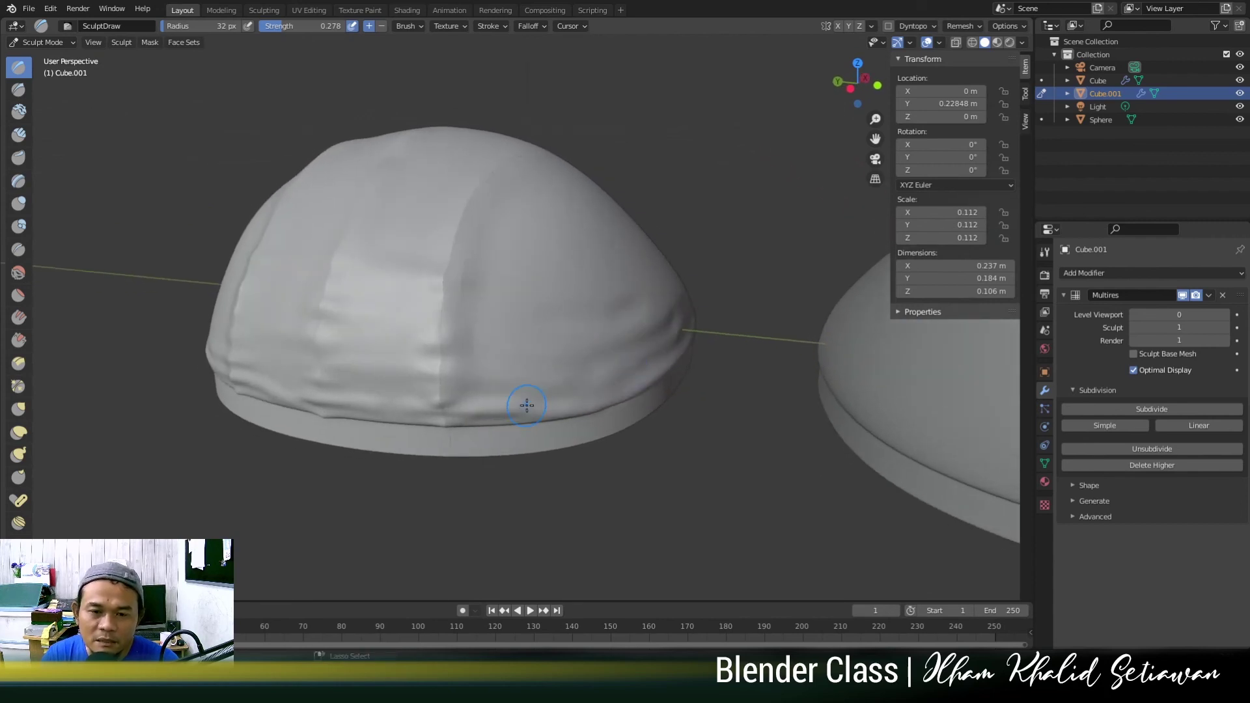
{"action": "middle_click_drag", "start_coordinate": [514, 382], "coordinate": [538, 345]}
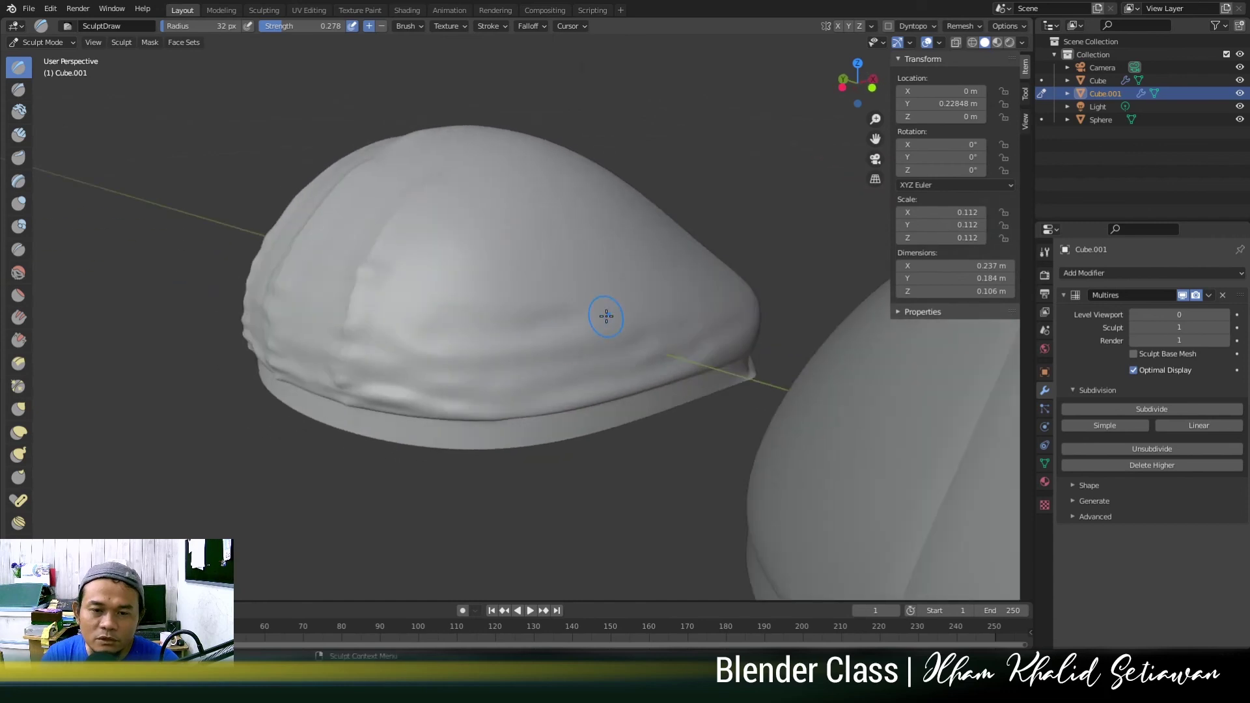
{"action": "middle_click_drag", "start_coordinate": [643, 353], "coordinate": [625, 361]}
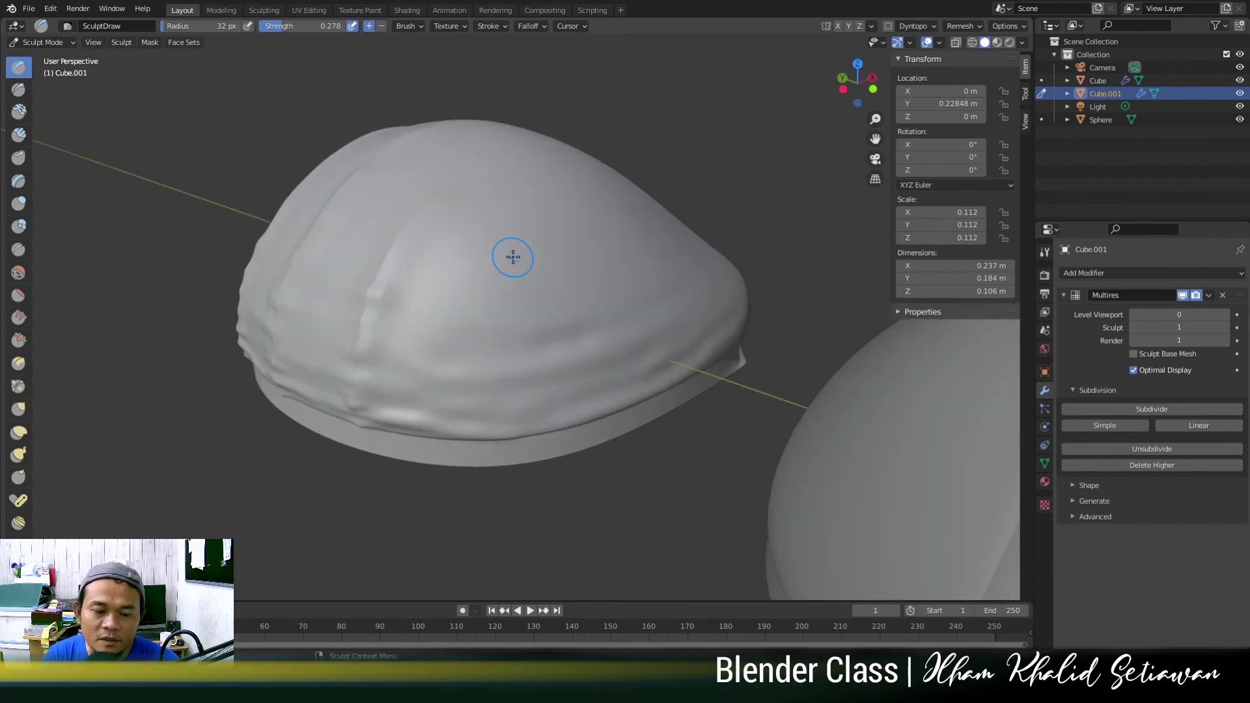
{"action": "key", "text": "f"}
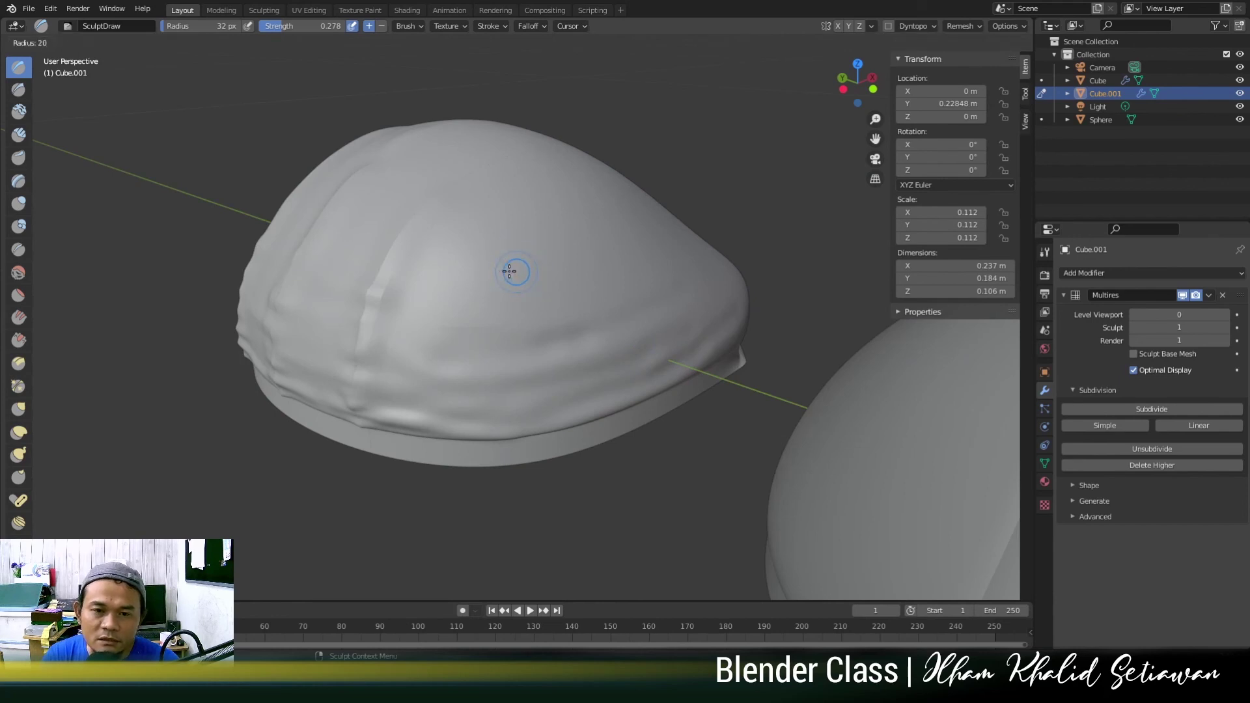
{"action": "left_click", "coordinate": [649, 345]}
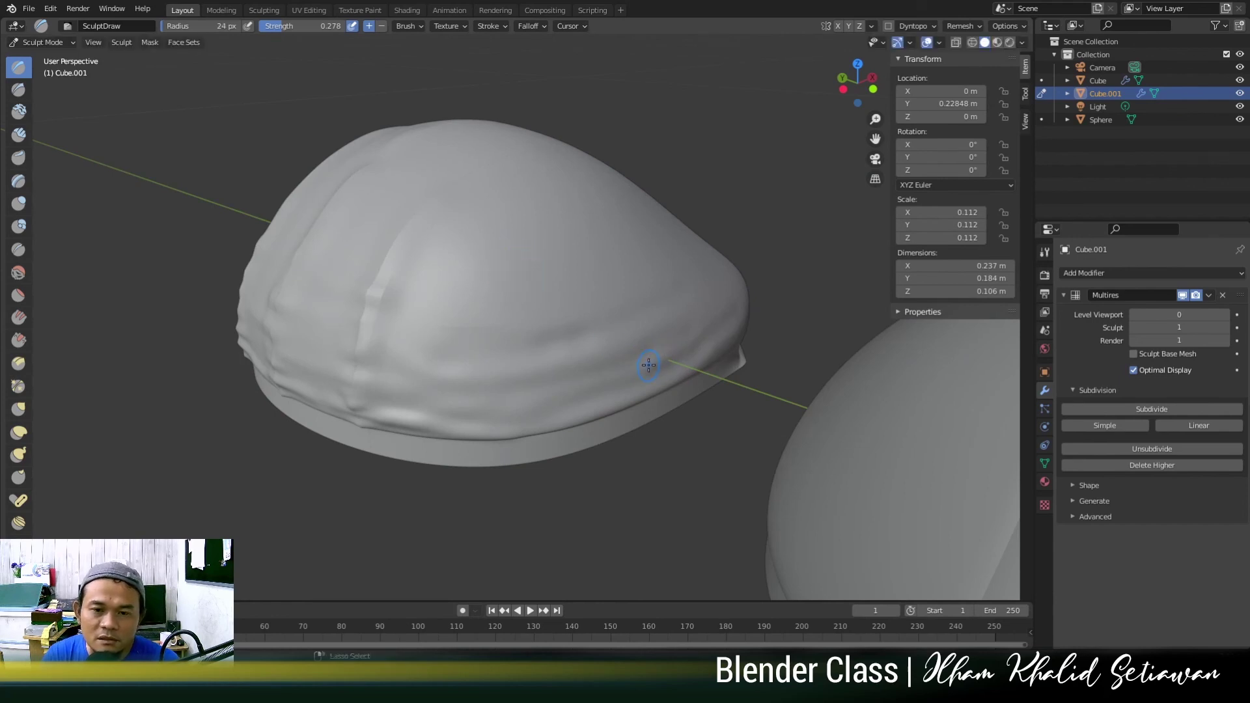
{"action": "mouse_move", "coordinate": [687, 364]}
{"action": "middle_mouse_down"}
{"action": "mouse_move", "coordinate": [519, 410]}
{"action": "mouse_move", "coordinate": [426, 378]}
{"action": "mouse_move", "coordinate": [596, 452]}
{"action": "middle_mouse_up"}
Set the Draw brush radius to 68 px and sculpt broad soft folds across the cap's front and side above the visor.
{"action": "key", "text": "f"}
{"action": "left_click", "coordinate": [619, 452]}
{"action": "middle_click_drag", "start_coordinate": [588, 437], "coordinate": [637, 452]}
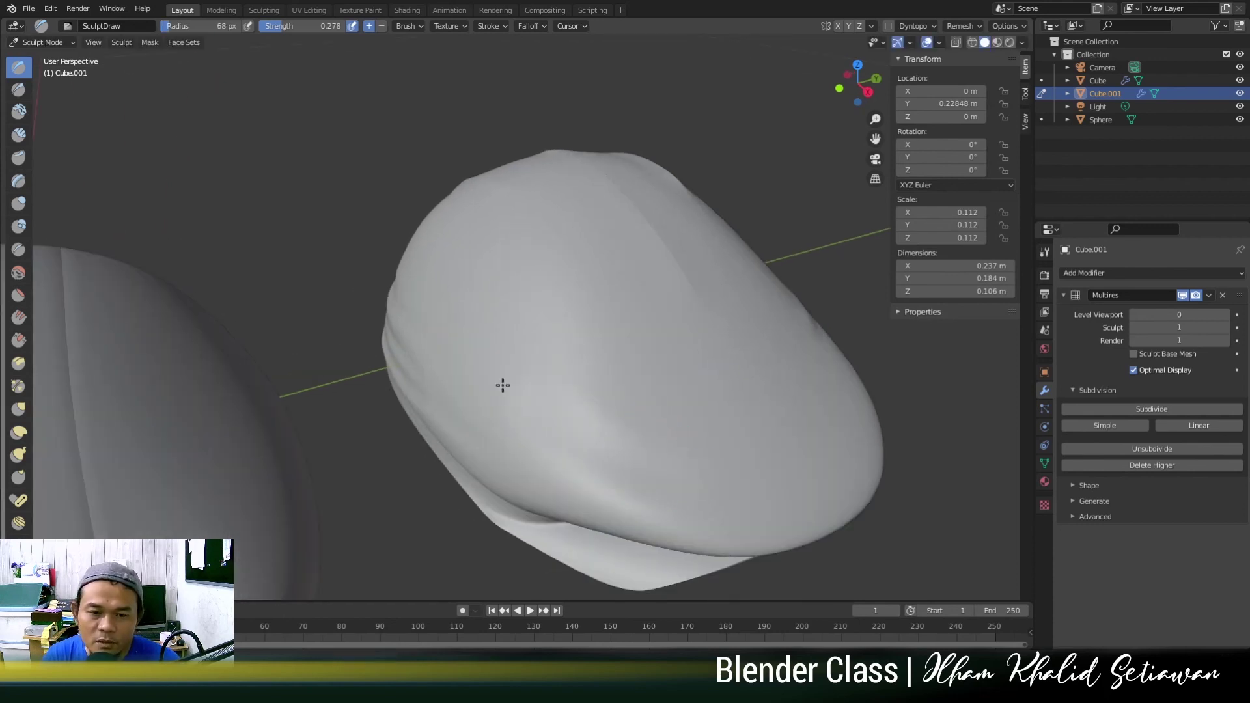
{"action": "middle_click_drag", "start_coordinate": [519, 391], "coordinate": [544, 502]}
{"action": "middle_click_drag", "start_coordinate": [669, 443], "coordinate": [541, 439]}
{"action": "mouse_move", "coordinate": [620, 371]}
{"action": "middle_mouse_down"}
{"action": "mouse_move", "coordinate": [599, 418]}
{"action": "mouse_move", "coordinate": [642, 424]}
{"action": "middle_mouse_up"}
{"action": "middle_click_drag", "start_coordinate": [551, 435], "coordinate": [634, 413]}
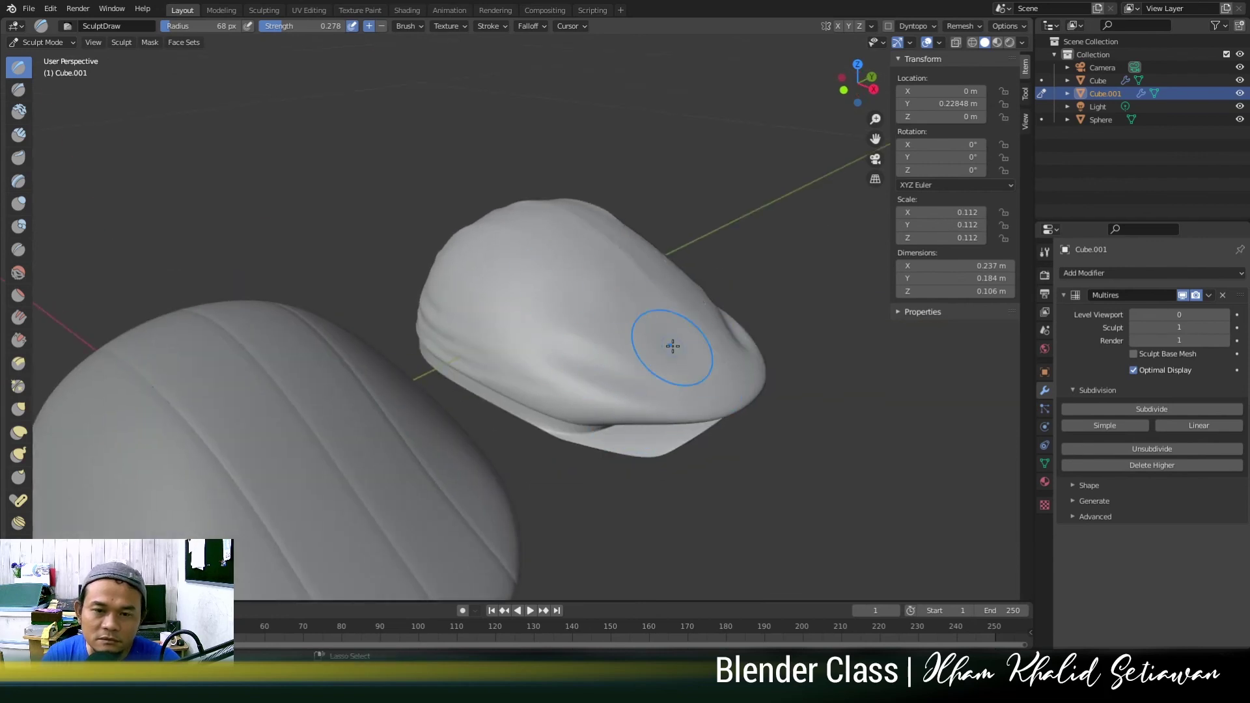
{"action": "middle_click_drag", "start_coordinate": [672, 346], "coordinate": [607, 378]}
Sculpt broad folds on the other half of the cap's front, just above the visor.
{"action": "mouse_move", "coordinate": [629, 323]}
{"action": "middle_mouse_down"}
{"action": "mouse_move", "coordinate": [645, 340]}
{"action": "mouse_move", "coordinate": [564, 296]}
{"action": "mouse_move", "coordinate": [505, 315]}
{"action": "mouse_move", "coordinate": [603, 340]}
{"action": "mouse_move", "coordinate": [545, 391]}
{"action": "middle_mouse_up"}
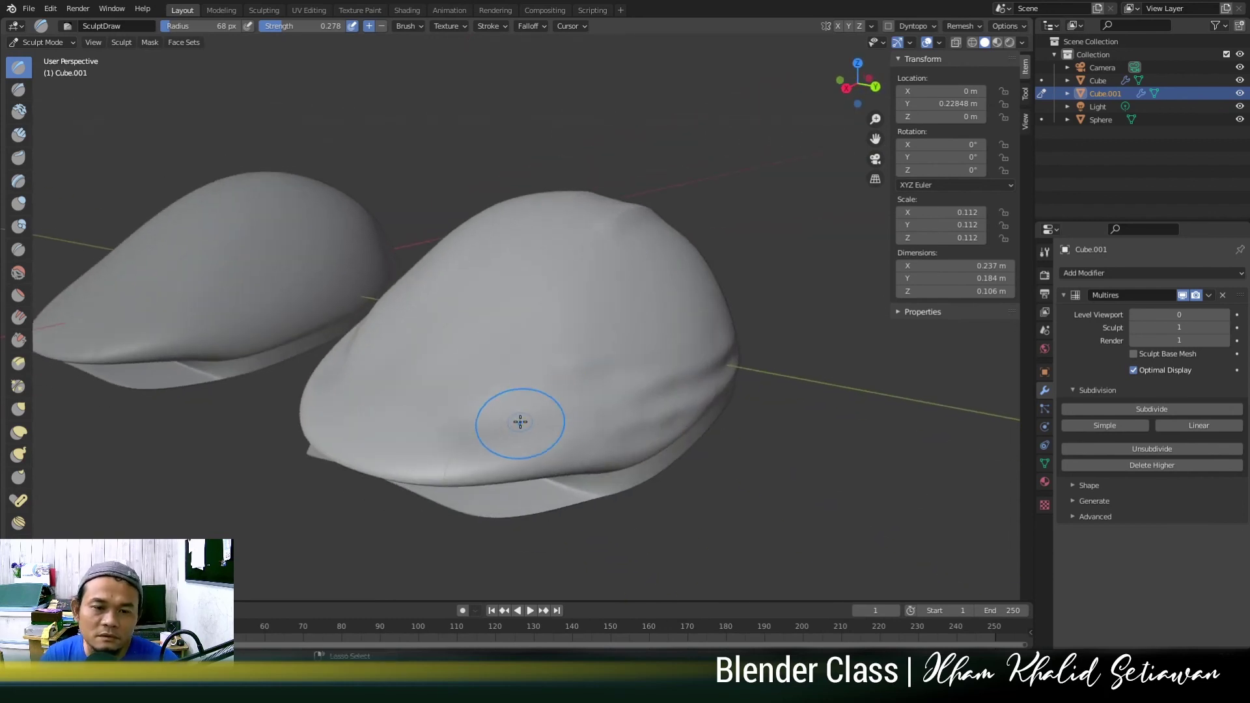
{"action": "mouse_move", "coordinate": [407, 436]}
{"action": "middle_mouse_down"}
{"action": "mouse_move", "coordinate": [721, 371]}
{"action": "mouse_move", "coordinate": [743, 437]}
{"action": "mouse_move", "coordinate": [779, 415]}
{"action": "middle_mouse_up"}
{"action": "middle_click_drag", "start_coordinate": [713, 416], "coordinate": [716, 424]}
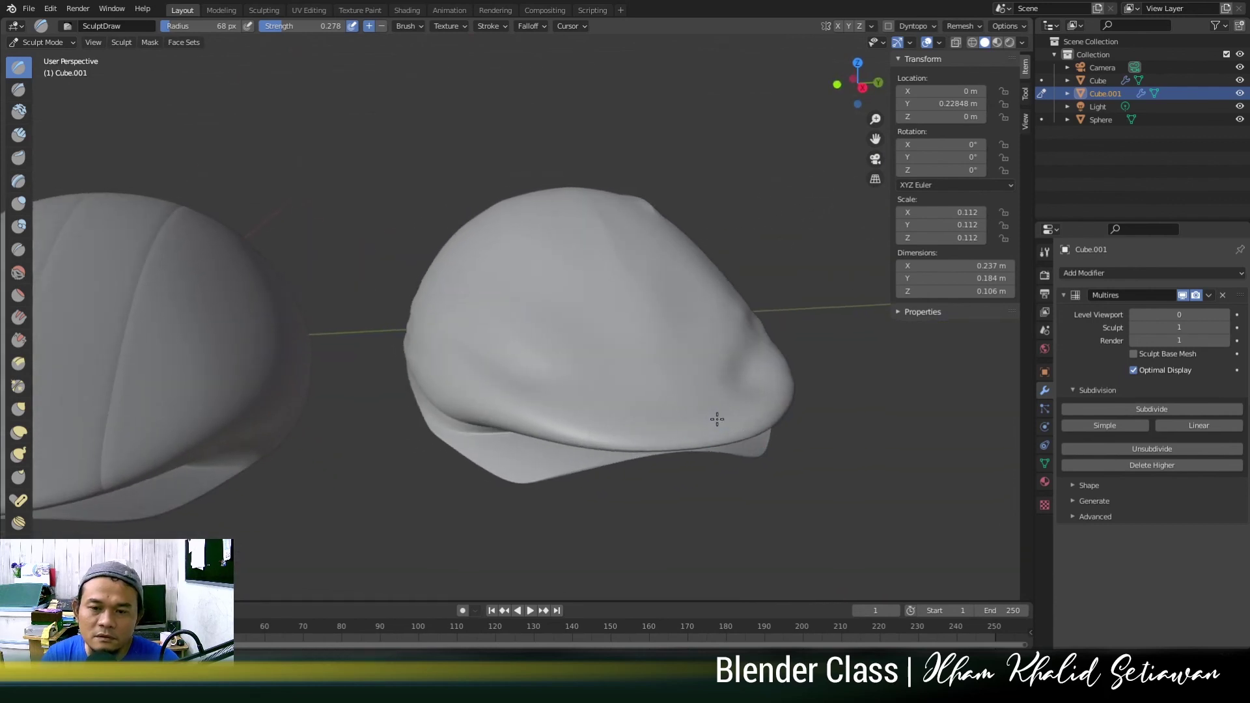
{"action": "mouse_move", "coordinate": [783, 350]}
{"action": "middle_mouse_down"}
{"action": "mouse_move", "coordinate": [545, 352]}
{"action": "mouse_move", "coordinate": [546, 420]}
{"action": "mouse_move", "coordinate": [709, 414]}
{"action": "middle_mouse_up"}
{"action": "middle_click_drag", "start_coordinate": [814, 398], "coordinate": [866, 390], "text": "shift"}
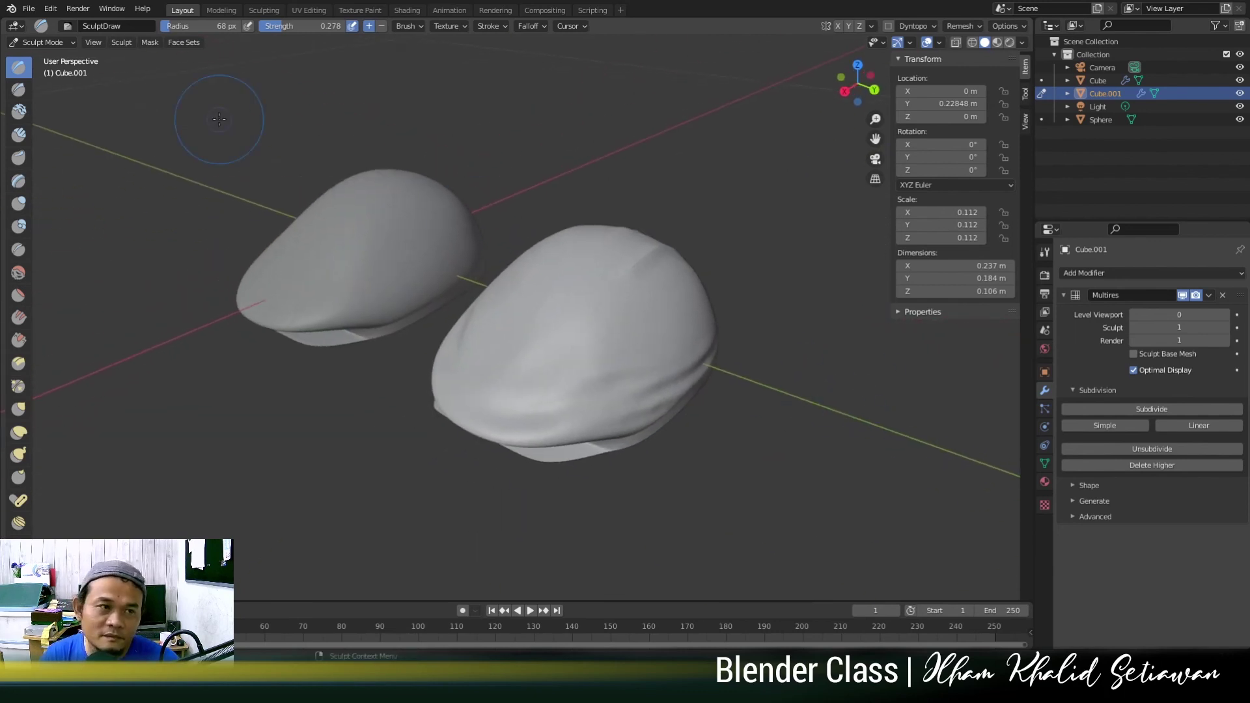
Return to Object Mode and set the duplicated cap's Multires viewport level to 1.
{"action": "left_click", "coordinate": [61, 43]}
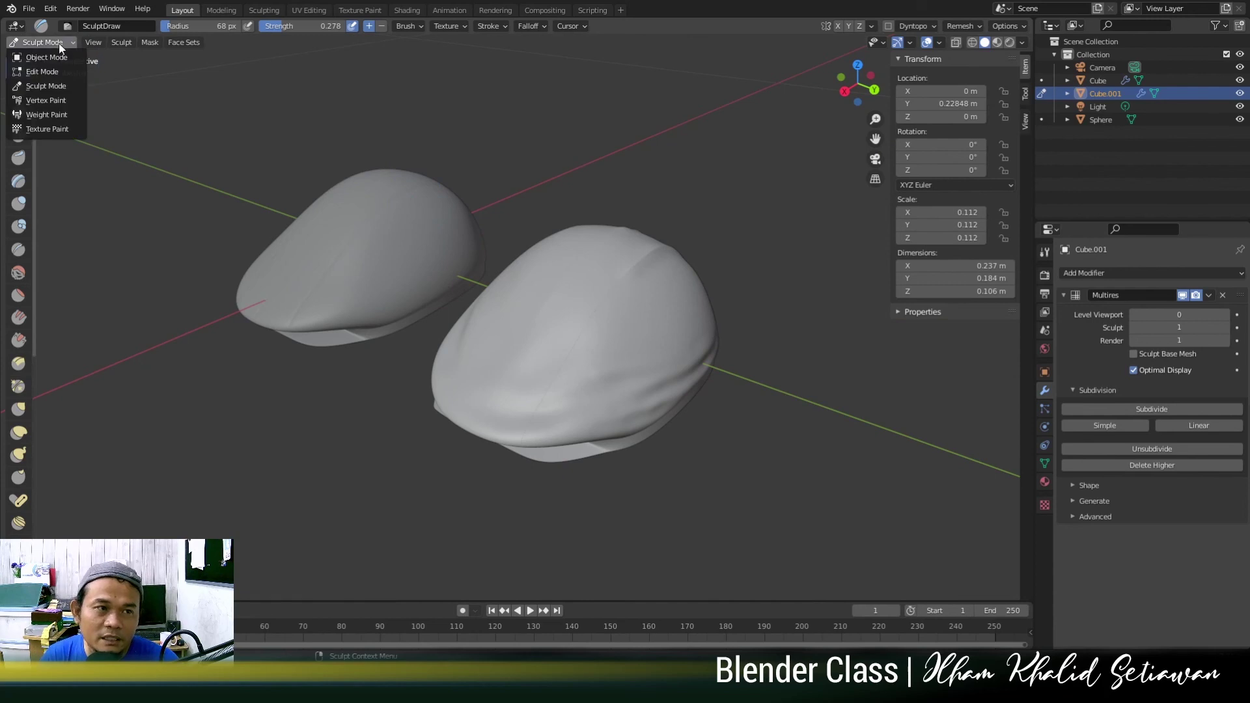
{"action": "left_click", "coordinate": [56, 56]}
{"action": "left_click", "coordinate": [792, 353]}
{"action": "mouse_move", "coordinate": [616, 405]}
{"action": "middle_mouse_down"}
{"action": "mouse_move", "coordinate": [659, 410]}
{"action": "mouse_move", "coordinate": [594, 389]}
{"action": "mouse_move", "coordinate": [404, 385]}
{"action": "mouse_move", "coordinate": [544, 408]}
{"action": "middle_mouse_up"}
{"action": "scroll", "coordinate": [544, 411], "scroll_direction": "up", "scroll_amount": 3}
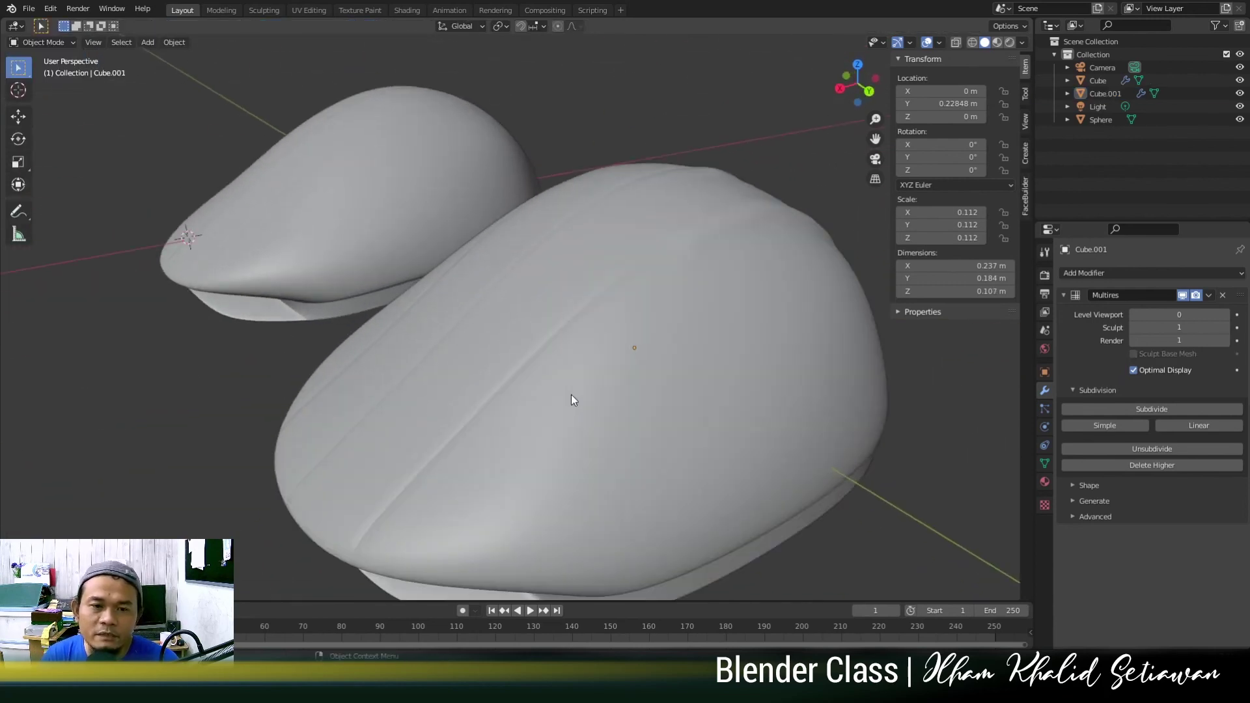
{"action": "left_click", "coordinate": [620, 375]}
{"action": "middle_click_drag", "start_coordinate": [620, 376], "coordinate": [844, 356]}
{"action": "scroll", "coordinate": [683, 337], "scroll_direction": "down", "scroll_amount": 3}
{"action": "scroll", "coordinate": [438, 362], "scroll_direction": "up", "scroll_amount": 3}
{"action": "middle_click_drag", "start_coordinate": [643, 362], "coordinate": [678, 362]}
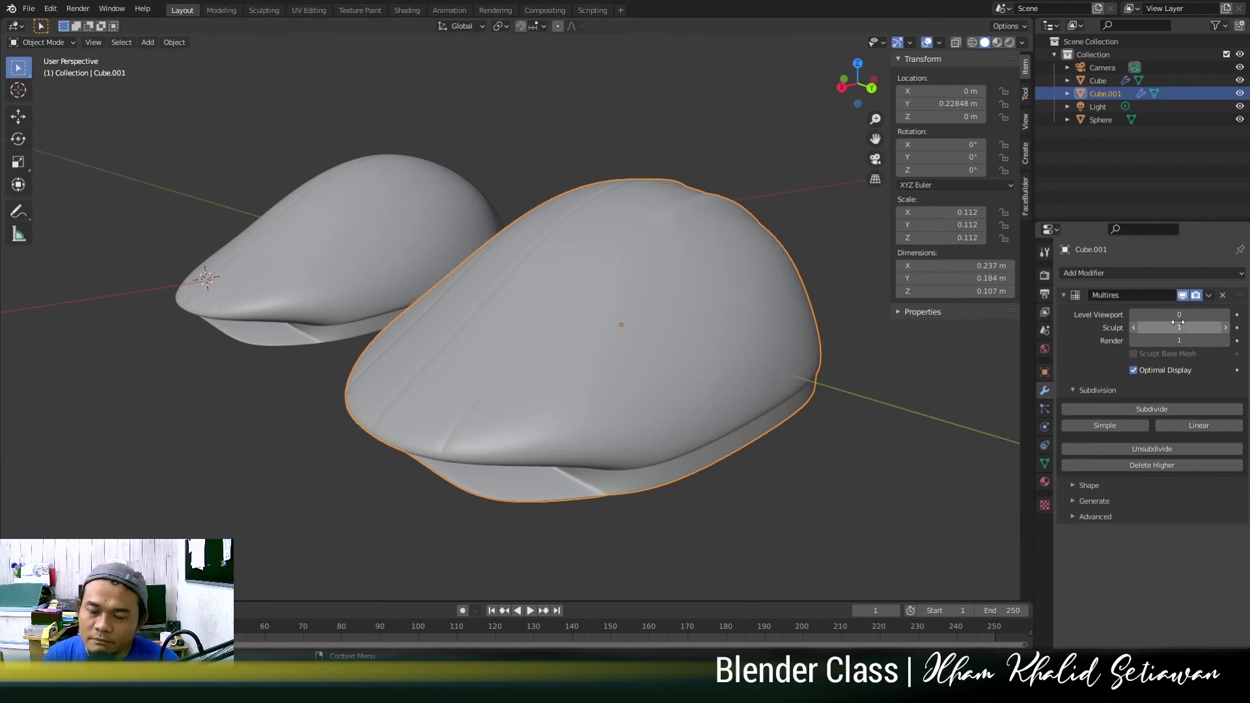
{"action": "left_click", "coordinate": [1228, 315]}
{"action": "mouse_move", "coordinate": [528, 435]}
{"action": "middle_mouse_down"}
{"action": "mouse_move", "coordinate": [674, 430]}
{"action": "mouse_move", "coordinate": [443, 413]}
{"action": "mouse_move", "coordinate": [358, 439]}
{"action": "mouse_move", "coordinate": [576, 482]}
{"action": "mouse_move", "coordinate": [575, 446]}
{"action": "mouse_move", "coordinate": [592, 433]}
{"action": "mouse_move", "coordinate": [405, 428]}
{"action": "mouse_move", "coordinate": [514, 391]}
{"action": "mouse_move", "coordinate": [455, 396]}
{"action": "middle_mouse_up"}
{"action": "left_click", "coordinate": [576, 482]}
Show the viewport in Rendered shading and darken the cap material's base color to near black.
{"action": "key", "text": "z"}
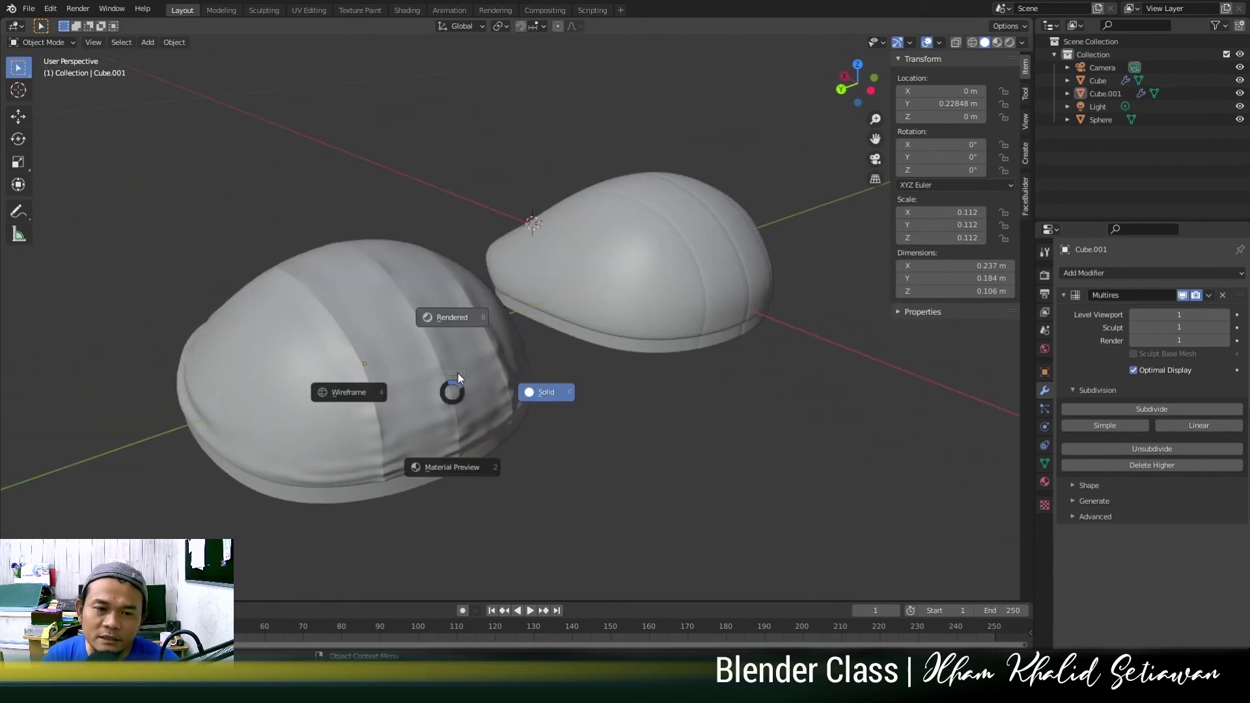
{"action": "left_click", "coordinate": [446, 318]}
{"action": "mouse_move", "coordinate": [447, 318]}
{"action": "middle_mouse_down"}
{"action": "mouse_move", "coordinate": [330, 393]}
{"action": "mouse_move", "coordinate": [595, 383]}
{"action": "mouse_move", "coordinate": [502, 379]}
{"action": "mouse_move", "coordinate": [599, 370]}
{"action": "middle_mouse_up"}
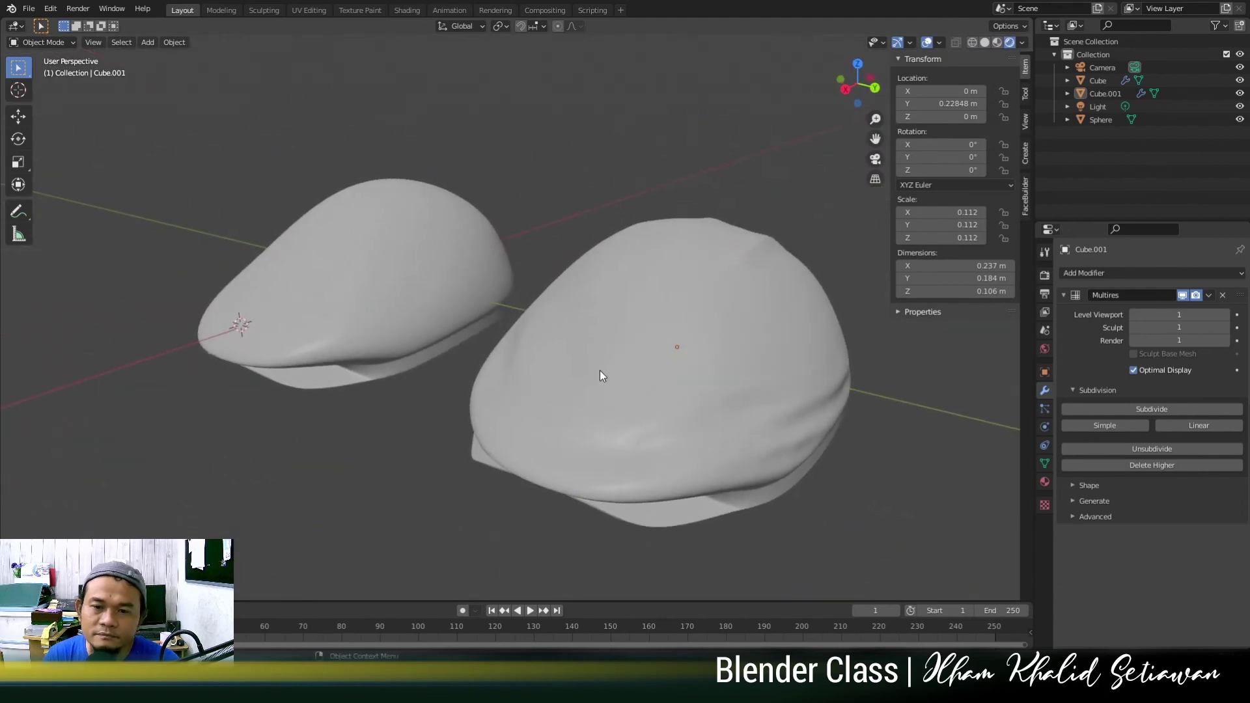
{"action": "left_click", "coordinate": [601, 370]}
{"action": "left_click", "coordinate": [1045, 482]}
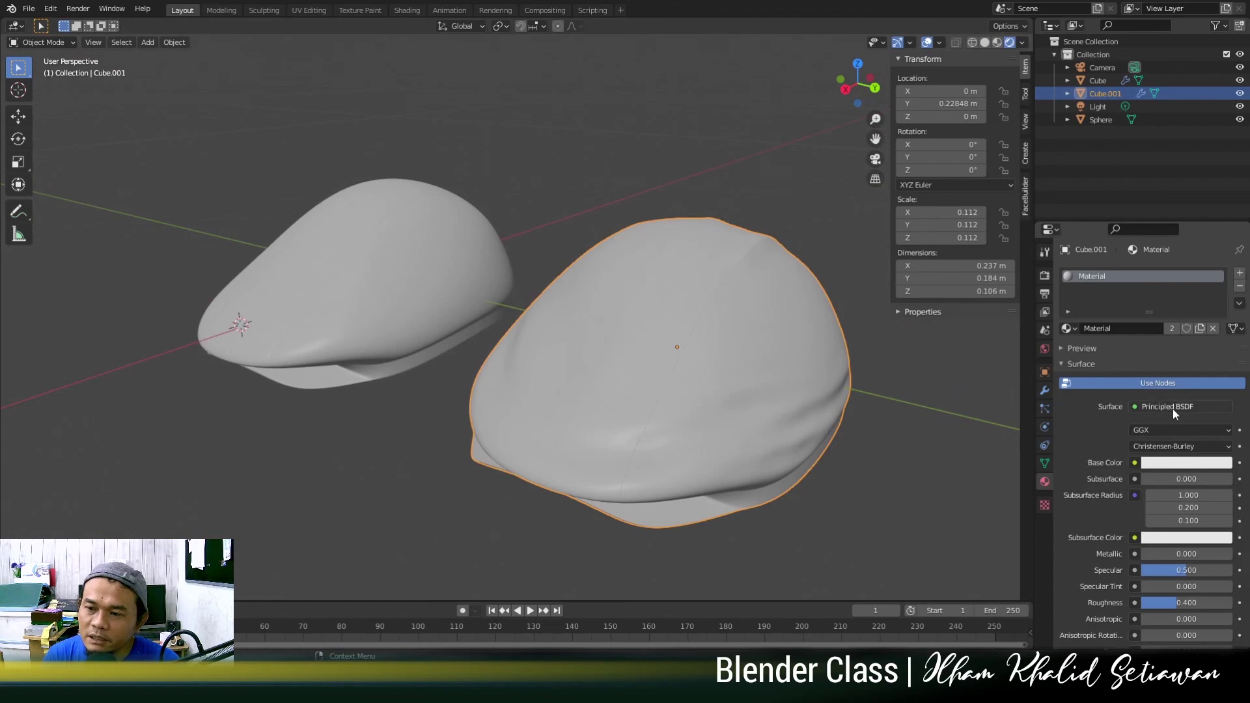
{"action": "left_click", "coordinate": [1179, 462]}
{"action": "mouse_move", "coordinate": [1223, 328]}
{"action": "left_mouse_down"}
{"action": "mouse_move", "coordinate": [1222, 368]}
{"action": "mouse_move", "coordinate": [1222, 346]}
{"action": "left_mouse_up"}
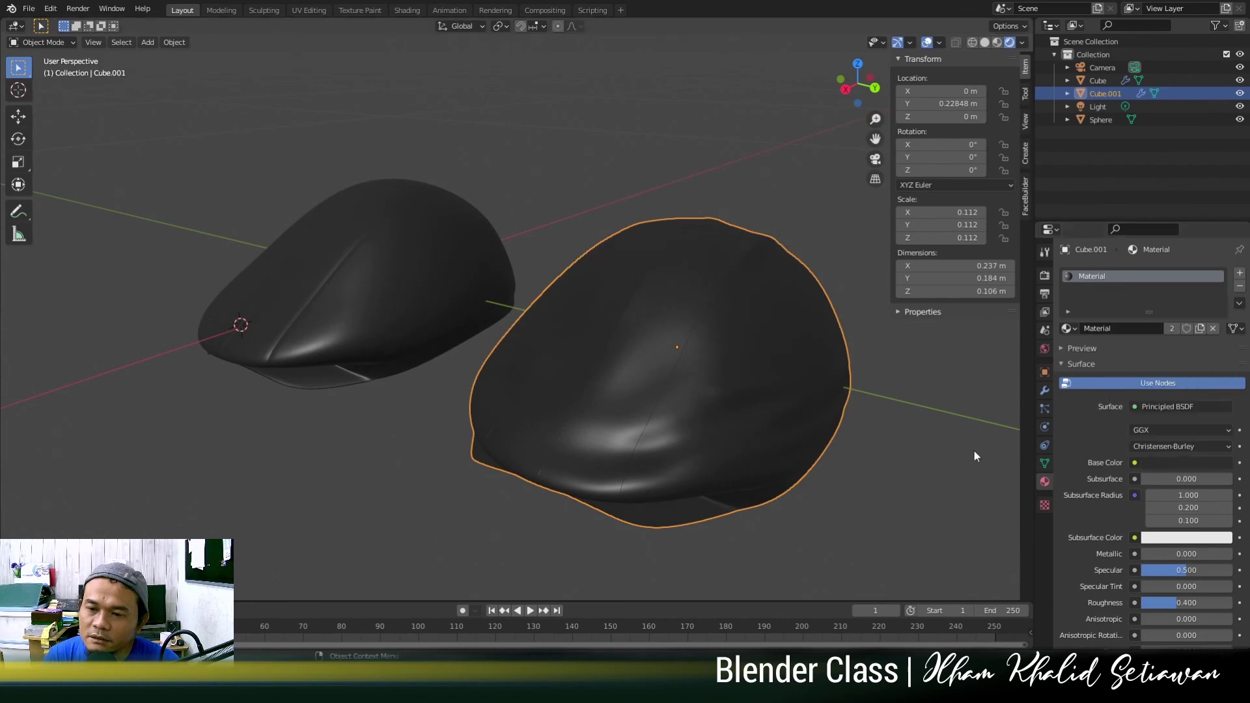
Examine the sculpted folds on the dark cap from the front, side and back, comparing it with the smooth original.
{"action": "key", "text": "alt+a"}
{"action": "mouse_move", "coordinate": [673, 357]}
{"action": "middle_mouse_down"}
{"action": "mouse_move", "coordinate": [784, 346]}
{"action": "mouse_move", "coordinate": [800, 322]}
{"action": "mouse_move", "coordinate": [529, 351]}
{"action": "mouse_move", "coordinate": [440, 339]}
{"action": "mouse_move", "coordinate": [432, 300]}
{"action": "mouse_move", "coordinate": [491, 303]}
{"action": "mouse_move", "coordinate": [524, 381]}
{"action": "mouse_move", "coordinate": [674, 381]}
{"action": "mouse_move", "coordinate": [697, 355]}
{"action": "mouse_move", "coordinate": [655, 372]}
{"action": "middle_mouse_up"}
{"action": "scroll", "coordinate": [656, 372], "scroll_direction": "up", "scroll_amount": 4}
{"action": "middle_click_drag", "start_coordinate": [643, 318], "coordinate": [401, 403]}
{"action": "scroll", "coordinate": [589, 306], "scroll_direction": "down", "scroll_amount": 4}
{"action": "scroll", "coordinate": [550, 377], "scroll_direction": "up", "scroll_amount": 3}
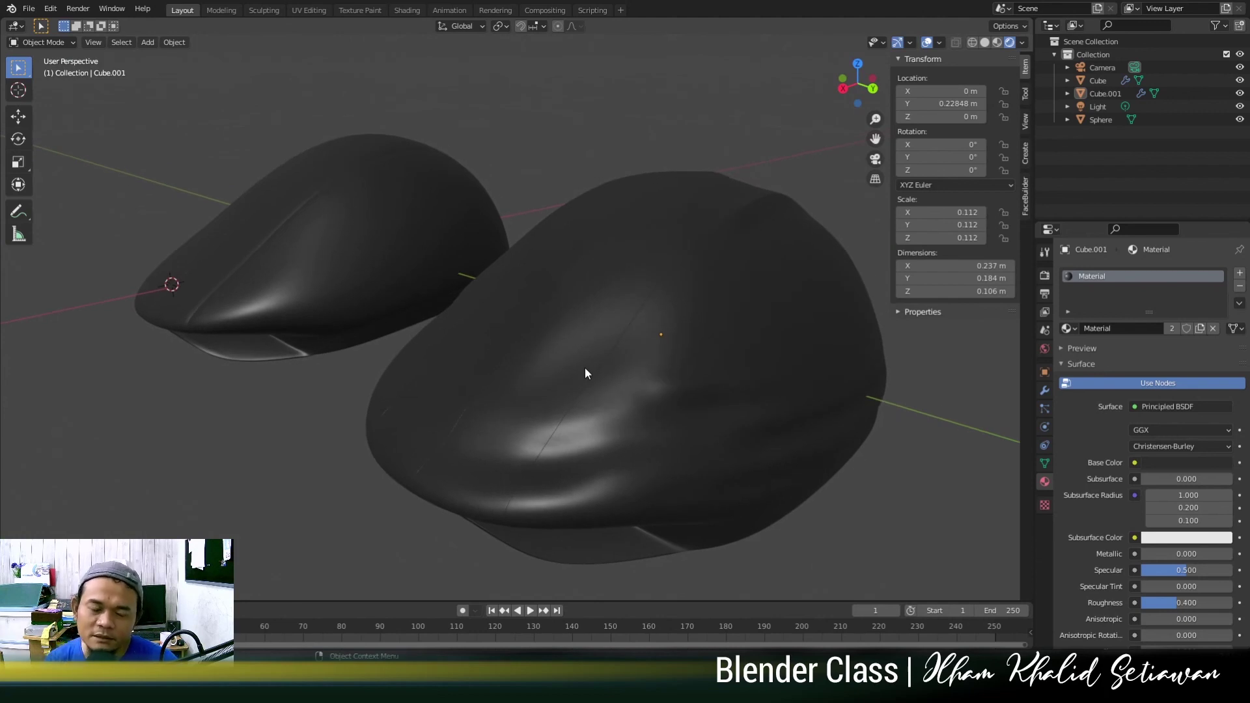
{"action": "scroll", "coordinate": [596, 366], "scroll_direction": "down", "scroll_amount": 2}
{"action": "middle_click_drag", "start_coordinate": [542, 358], "coordinate": [557, 357]}
{"action": "scroll", "coordinate": [556, 357], "scroll_direction": "up", "scroll_amount": 2}
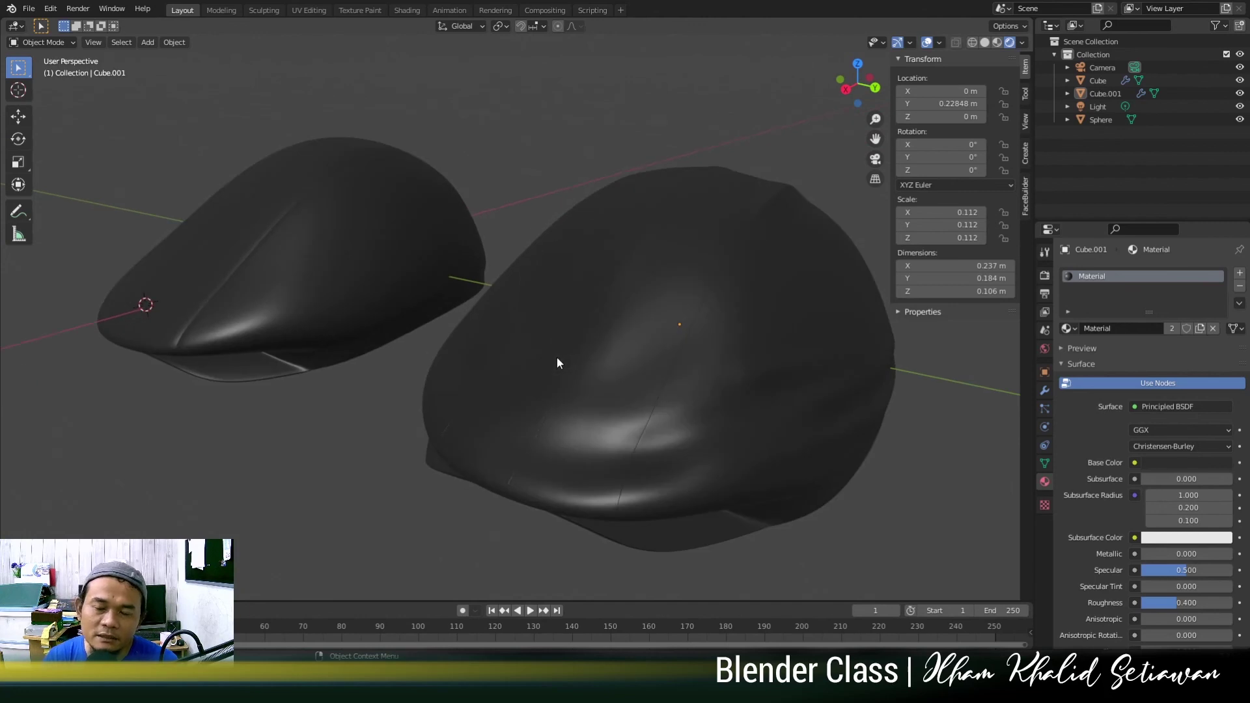
{"action": "middle_click_drag", "start_coordinate": [614, 324], "coordinate": [577, 338], "text": "shift"}
{"action": "middle_click_drag", "start_coordinate": [478, 400], "coordinate": [561, 385]}
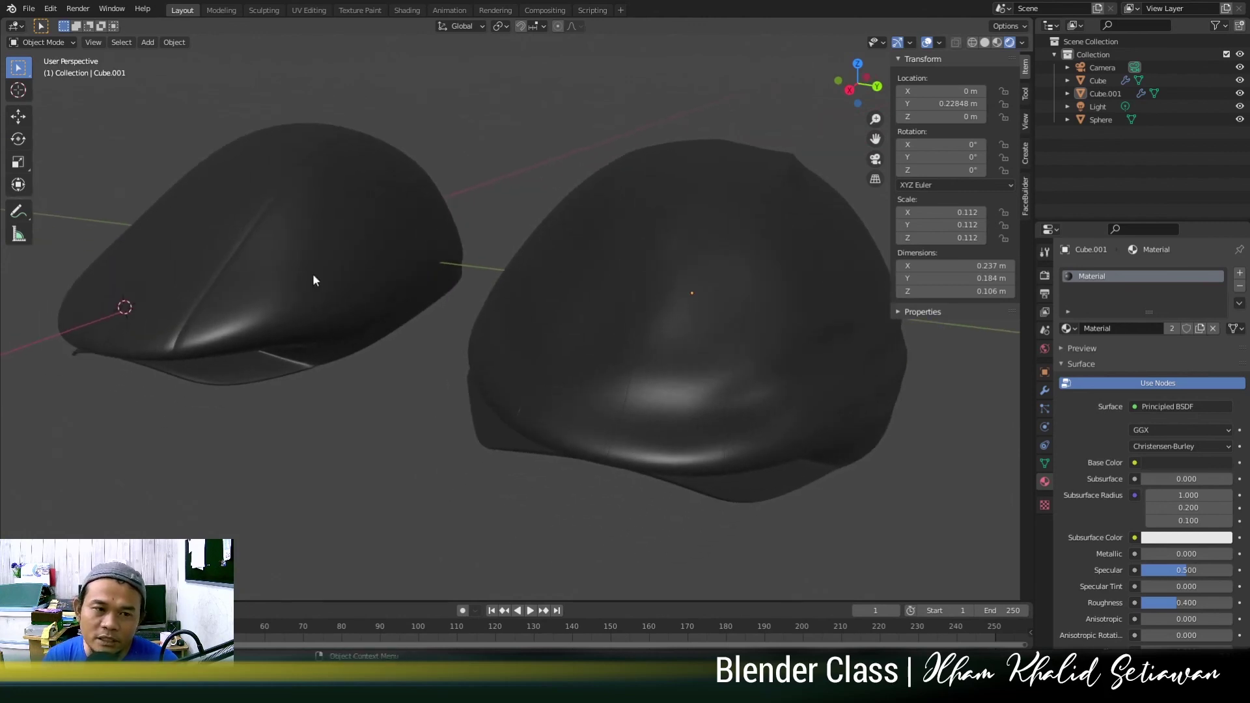
{"action": "left_click", "coordinate": [285, 226]}
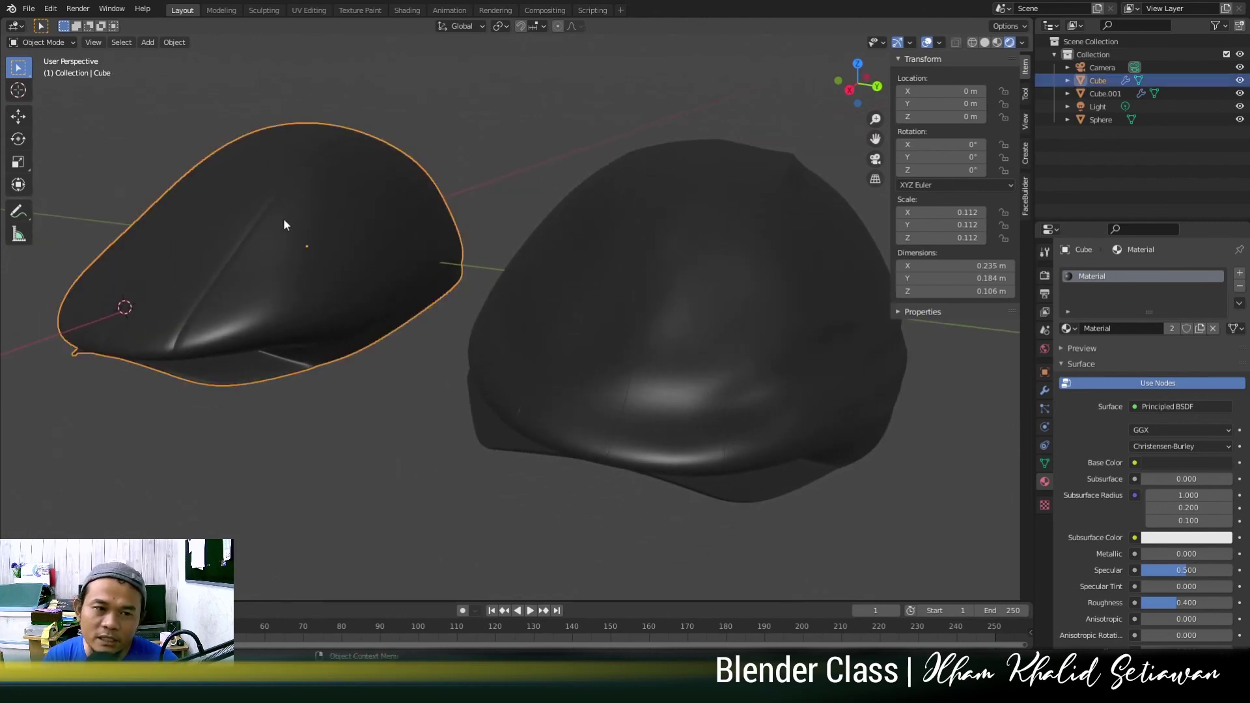
{"action": "left_click", "coordinate": [530, 154]}
{"action": "left_click", "coordinate": [623, 313]}
{"action": "scroll", "coordinate": [679, 350], "scroll_direction": "up", "scroll_amount": 2}
{"action": "middle_click_drag", "start_coordinate": [732, 344], "coordinate": [568, 388]}
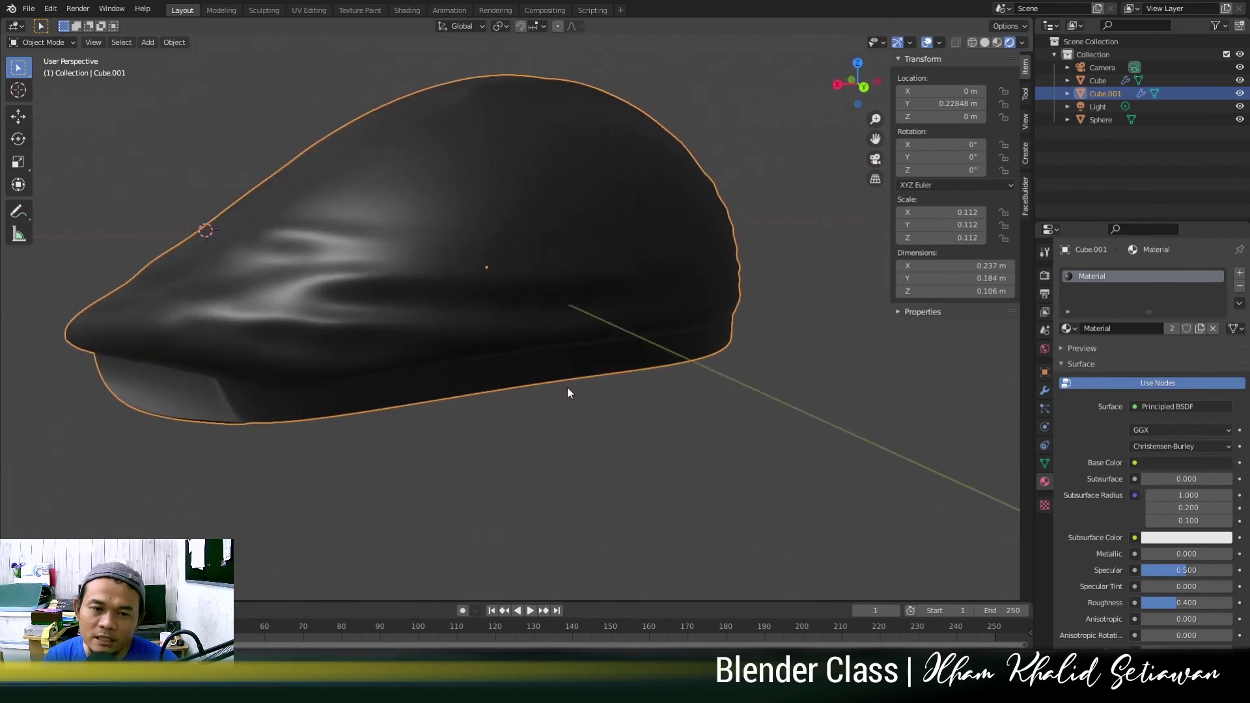
{"action": "middle_click_drag", "start_coordinate": [456, 320], "coordinate": [440, 290]}
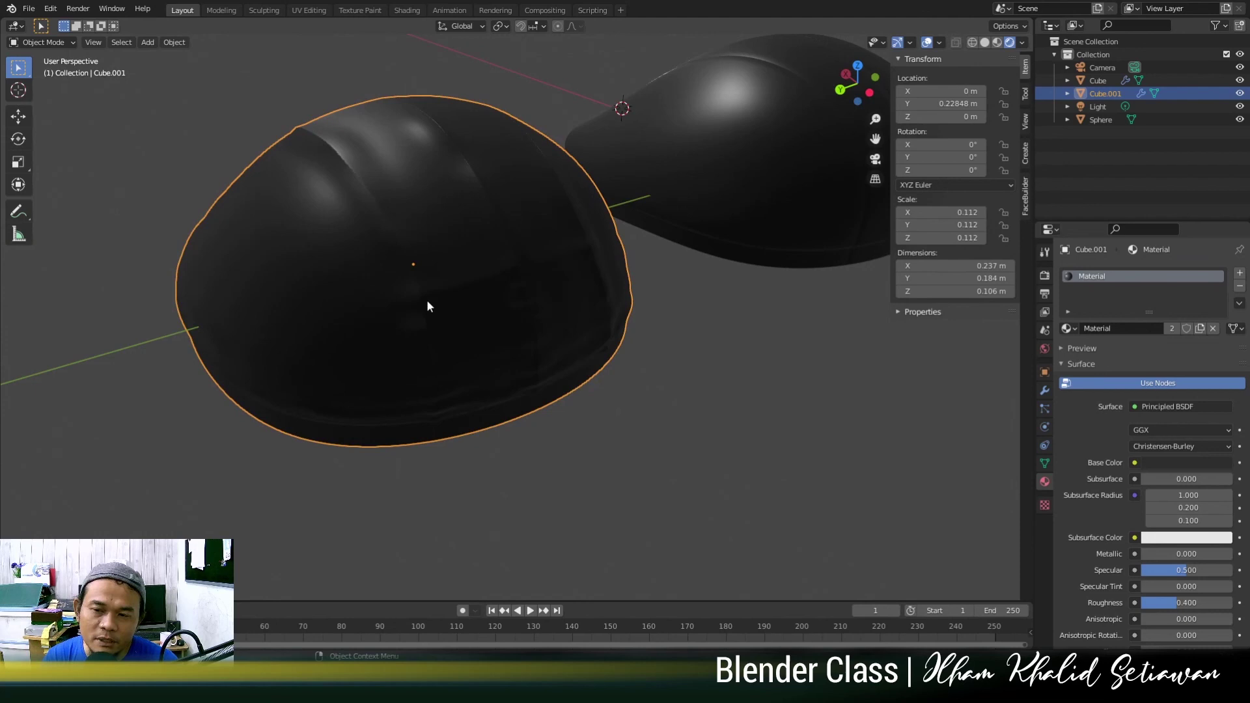
Assign the existing cap material, Material, to the snap button under the original cap's front.
{"action": "middle_click_drag", "start_coordinate": [389, 306], "coordinate": [319, 223]}
{"action": "scroll", "coordinate": [610, 299], "scroll_direction": "down", "scroll_amount": 3}
{"action": "left_click", "coordinate": [334, 206]}
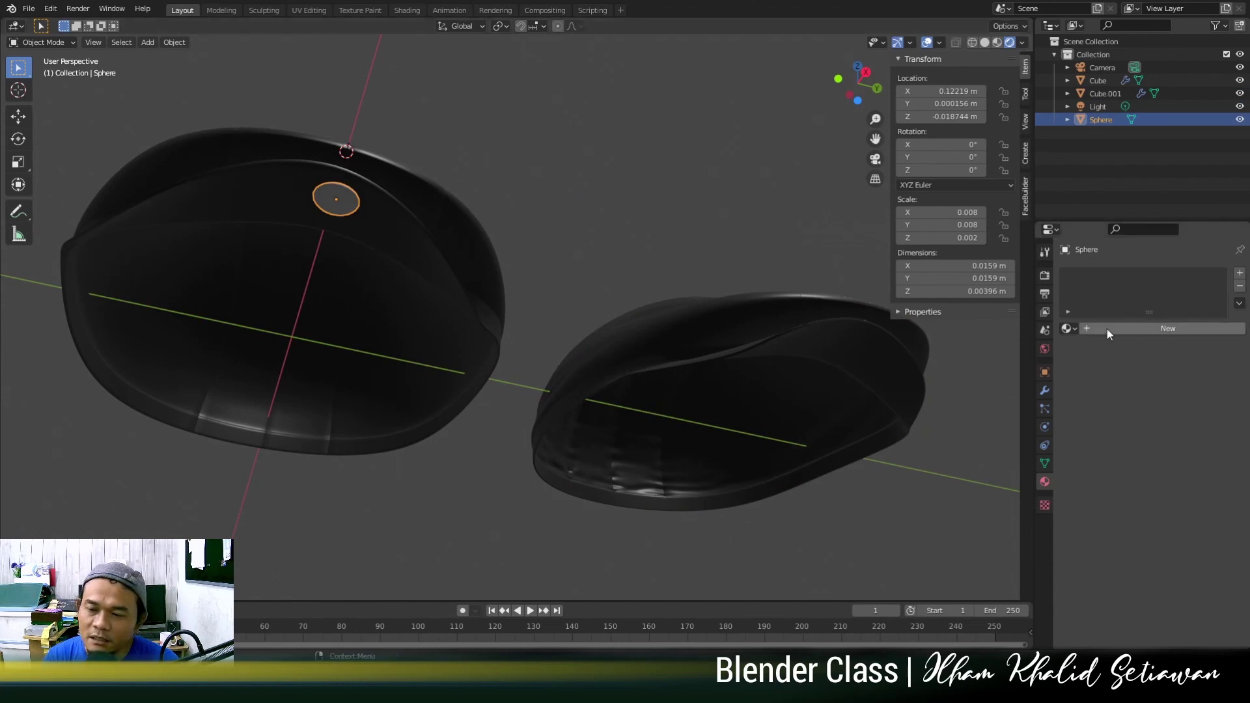
{"action": "left_click", "coordinate": [1069, 328]}
{"action": "left_click", "coordinate": [1092, 349]}
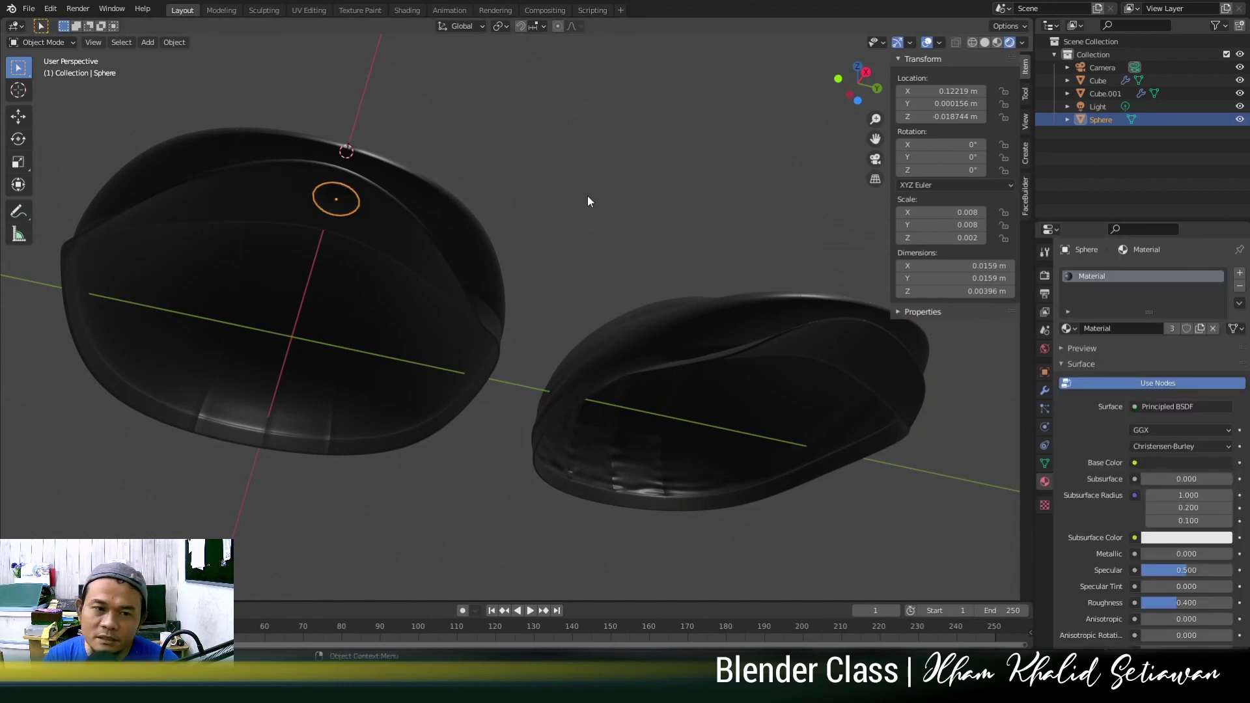
Duplicate the snap button in the top wireframe view and place the copy at the wrinkled cap's front.
{"action": "key", "text": "KP_7"}
{"action": "key", "text": "z"}
{"action": "left_click", "coordinate": [313, 234]}
{"action": "middle_click_drag", "start_coordinate": [531, 261], "coordinate": [512, 349], "text": "shift"}
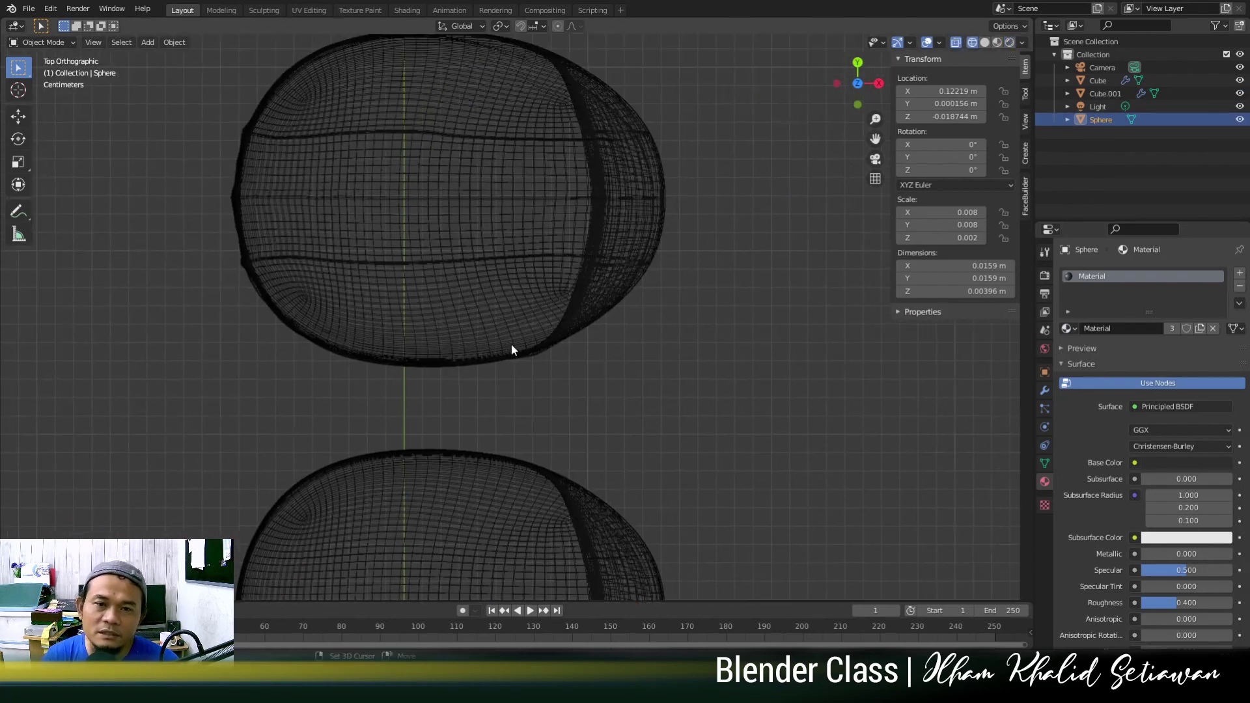
{"action": "key", "text": "shift+d"}
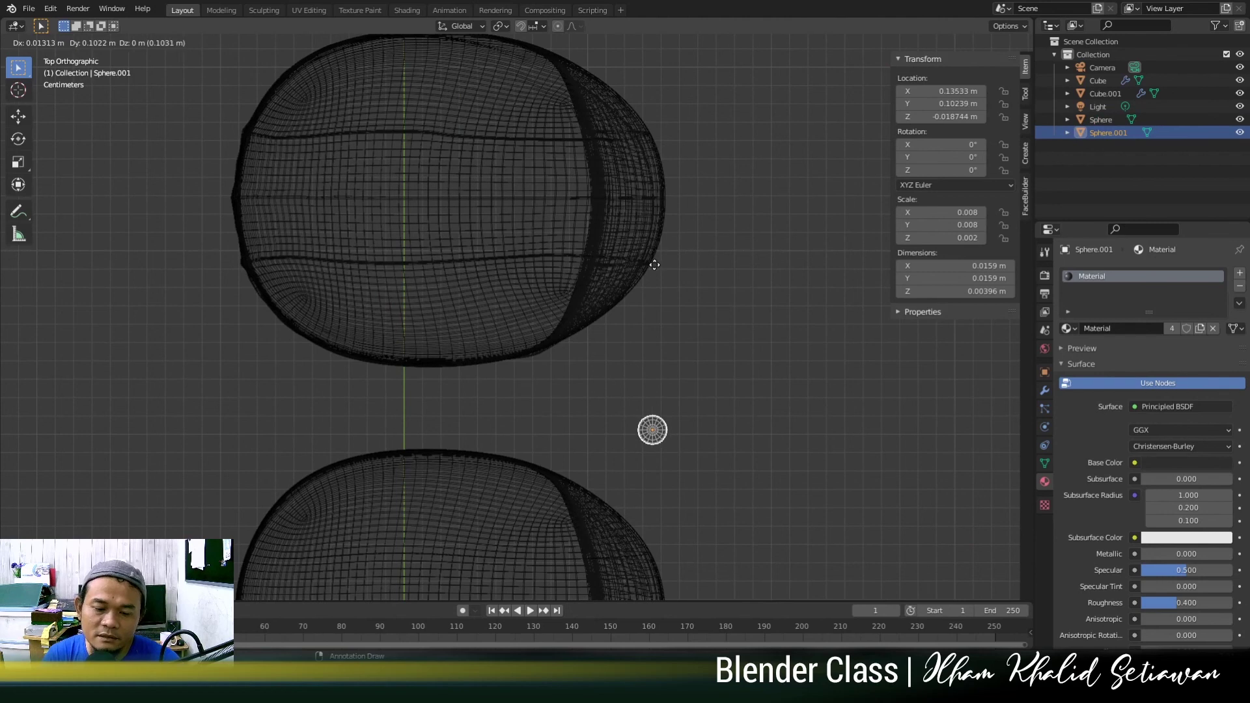
{"action": "left_click", "coordinate": [639, 596]}
Restore Rendered shading and inspect both caps with their snap buttons from the front.
{"action": "scroll", "coordinate": [768, 417], "scroll_direction": "down", "scroll_amount": 5}
{"action": "mouse_move", "coordinate": [612, 476]}
{"action": "middle_mouse_down"}
{"action": "mouse_move", "coordinate": [436, 366]}
{"action": "mouse_move", "coordinate": [326, 373]}
{"action": "mouse_move", "coordinate": [490, 381]}
{"action": "middle_mouse_up"}
{"action": "key", "text": "z"}
{"action": "left_click", "coordinate": [544, 393]}
{"action": "scroll", "coordinate": [514, 397], "scroll_direction": "up", "scroll_amount": 3}
{"action": "key", "text": "z"}
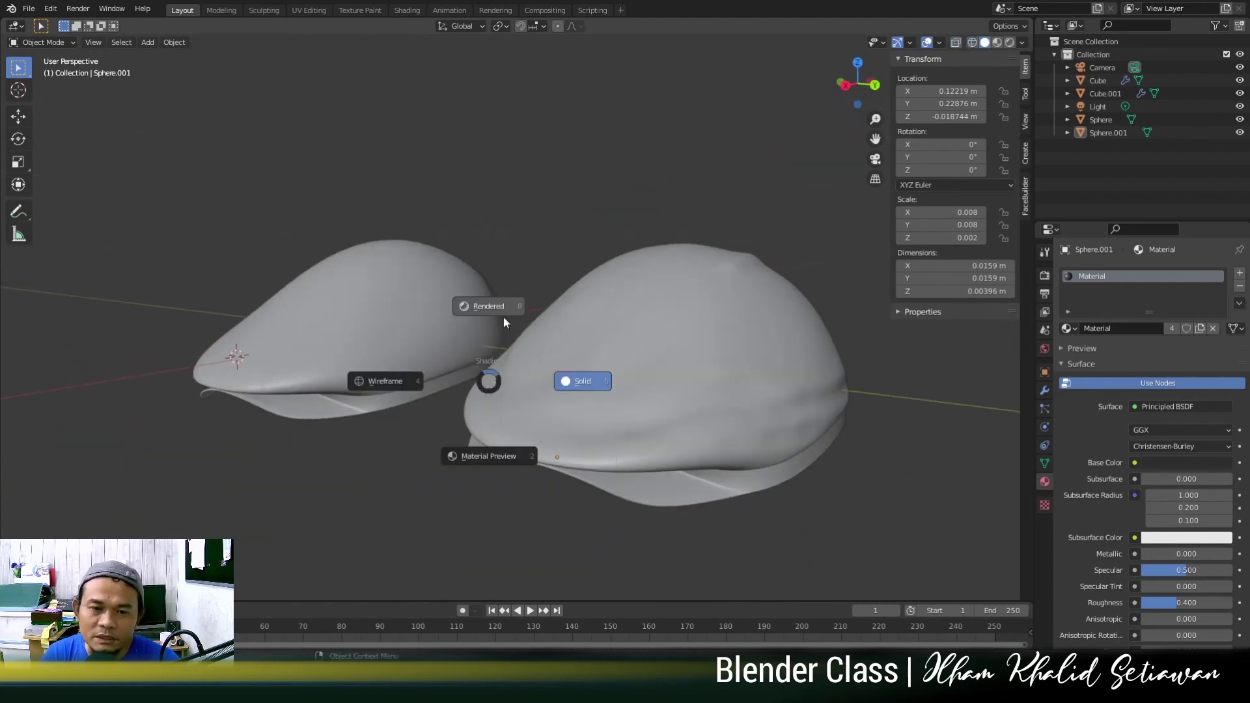
{"action": "left_click", "coordinate": [503, 319]}
{"action": "mouse_move", "coordinate": [498, 312]}
{"action": "middle_mouse_down"}
{"action": "mouse_move", "coordinate": [474, 354]}
{"action": "mouse_move", "coordinate": [594, 361]}
{"action": "mouse_move", "coordinate": [521, 387]}
{"action": "mouse_move", "coordinate": [578, 324]}
{"action": "mouse_move", "coordinate": [480, 366]}
{"action": "mouse_move", "coordinate": [358, 344]}
{"action": "mouse_move", "coordinate": [410, 330]}
{"action": "mouse_move", "coordinate": [490, 345]}
{"action": "mouse_move", "coordinate": [498, 375]}
{"action": "mouse_move", "coordinate": [449, 378]}
{"action": "mouse_move", "coordinate": [404, 422]}
{"action": "mouse_move", "coordinate": [567, 410]}
{"action": "mouse_move", "coordinate": [441, 396]}
{"action": "mouse_move", "coordinate": [449, 505]}
{"action": "middle_mouse_up"}
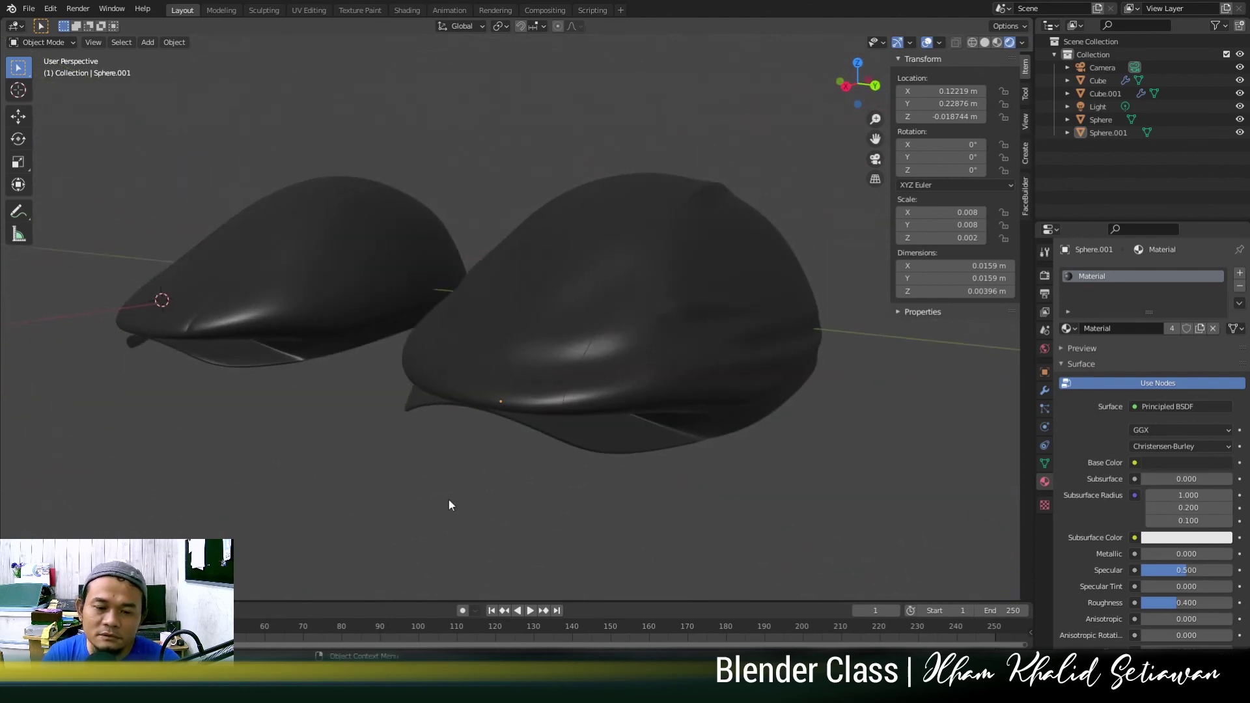